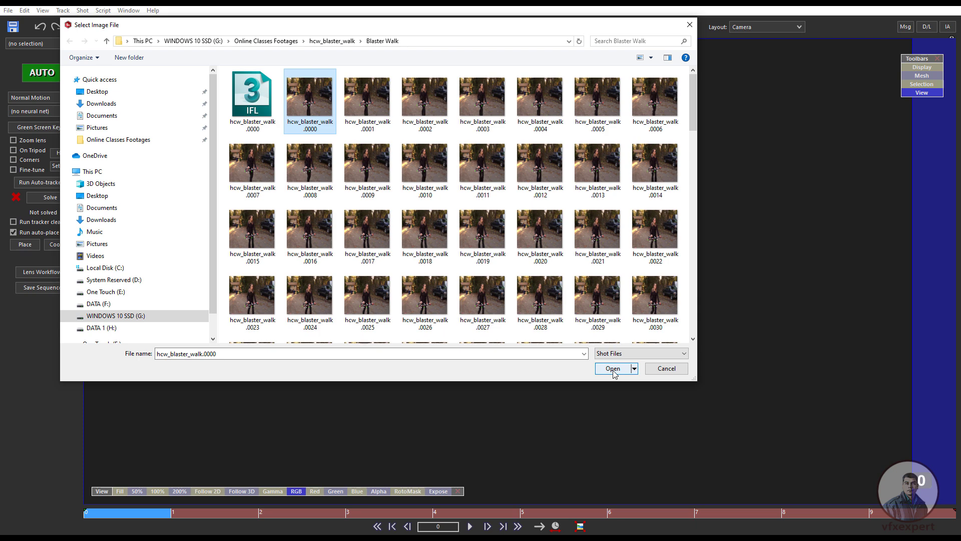
# - Load the image sequence starting at hcw_blaster_walk.0000 and open its full shot settings
pyautogui.click(614, 371)
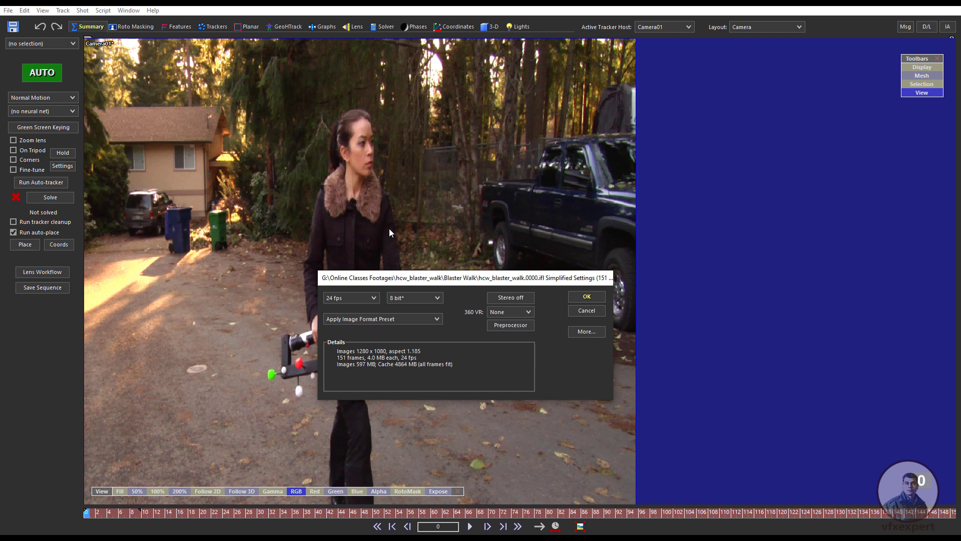
pyautogui.moveTo(435, 287); pyautogui.dragTo(427, 340)
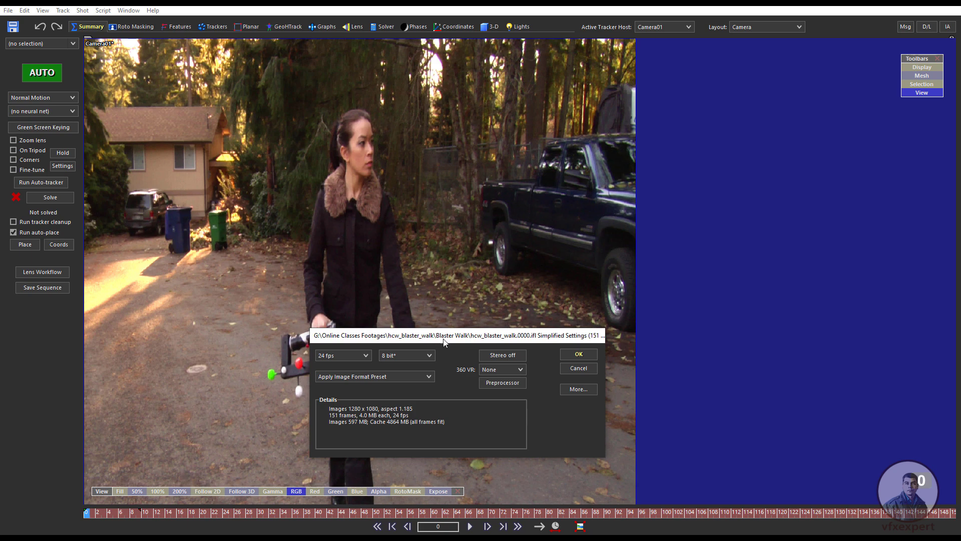
pyautogui.moveTo(445, 335); pyautogui.dragTo(440, 310)
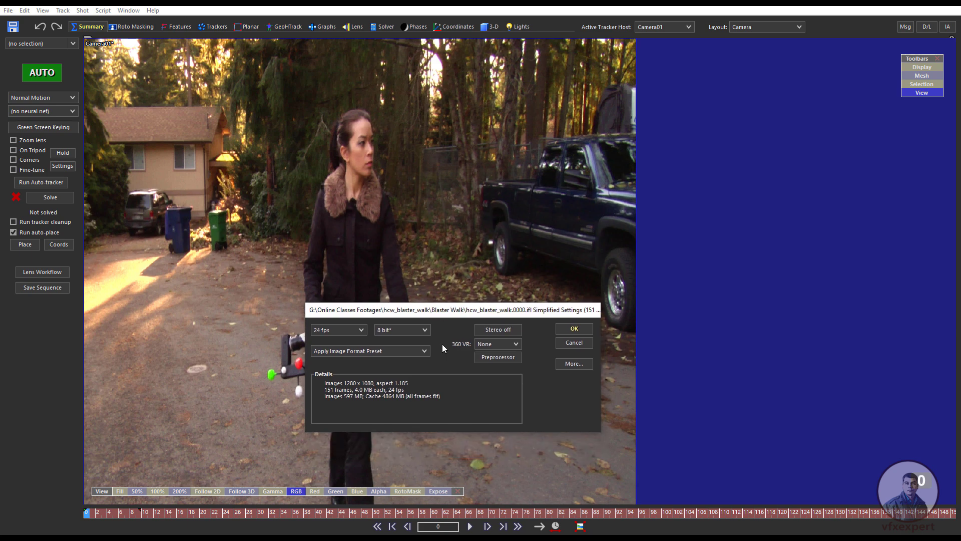
pyautogui.click(572, 362)
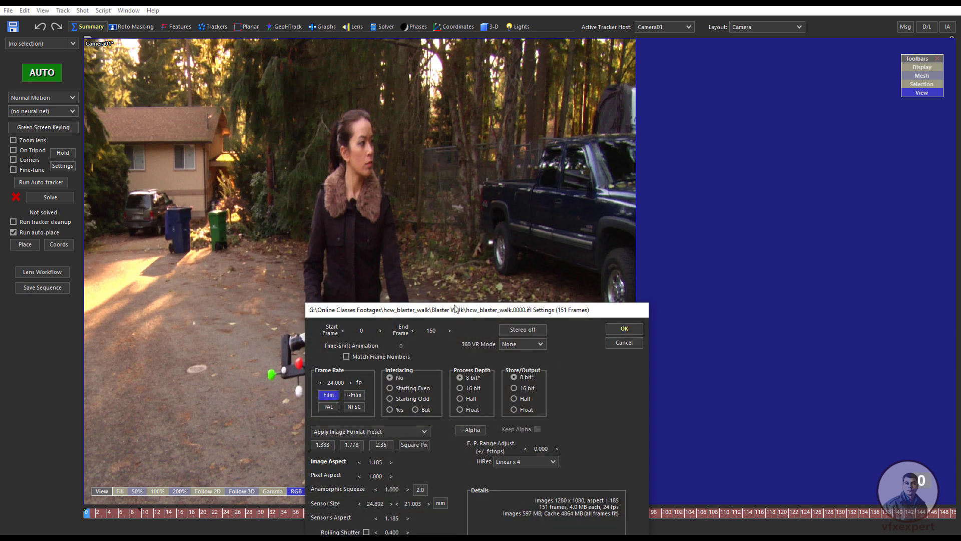
# - Adjust the footage's pixel aspect for a widescreen picture and accept the shot settings
pyautogui.moveTo(457, 317); pyautogui.dragTo(455, 231)
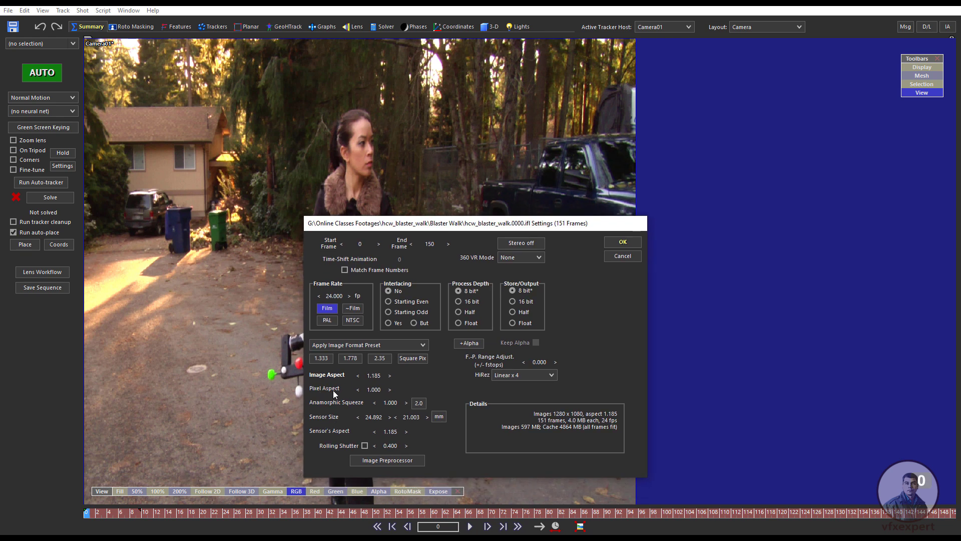
pyautogui.doubleClick(374, 390)
pyautogui.write('10')
pyautogui.press('Return')
pyautogui.click(623, 242)
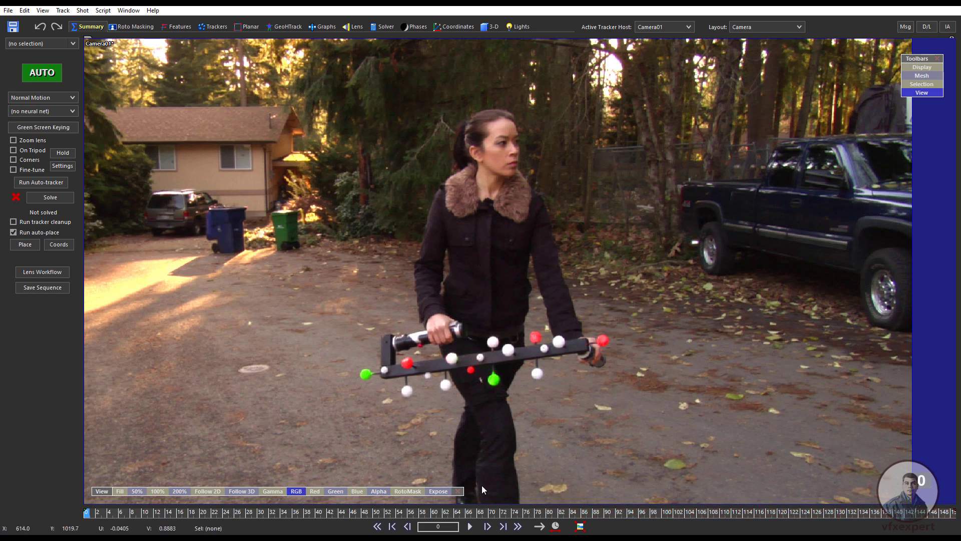
# - Play and scrub through the shot to examine the movement of the woman and the marker prop, ending at frame 0
pyautogui.click(470, 527)
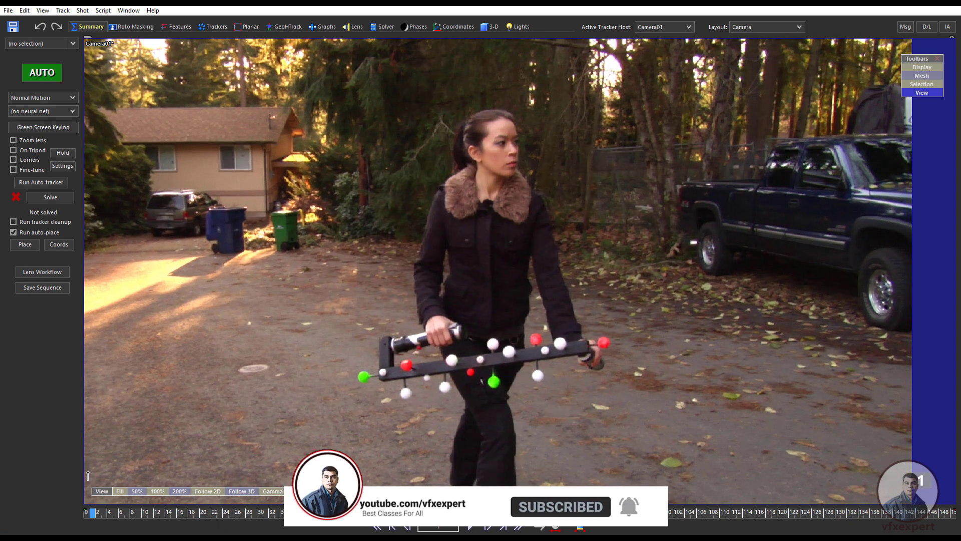
pyautogui.moveTo(88, 473); pyautogui.dragTo(411, 476)
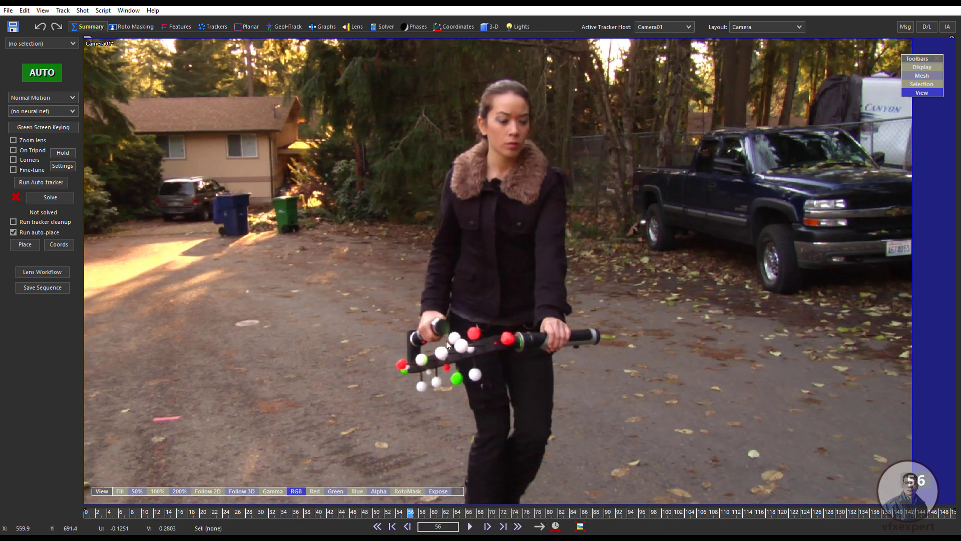
pyautogui.moveTo(507, 513); pyautogui.dragTo(271, 472)
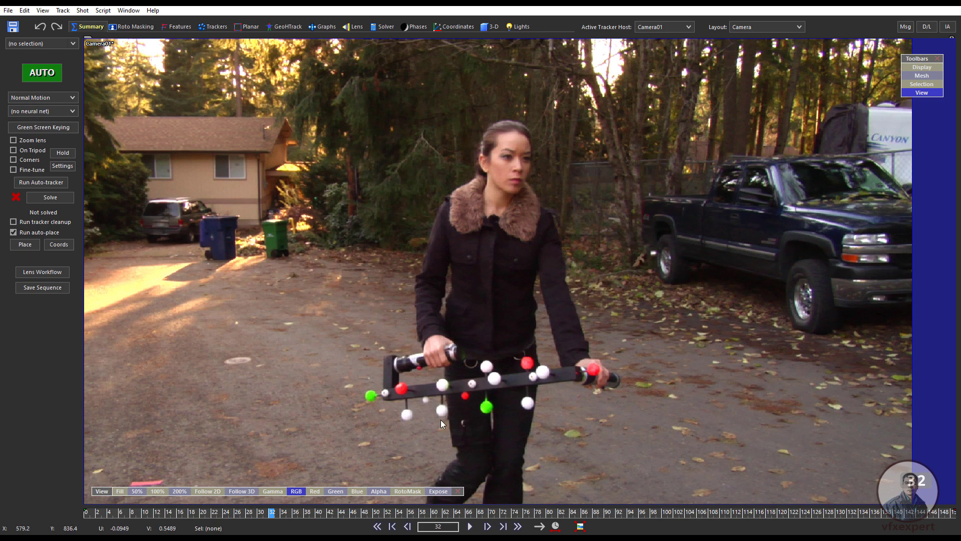
pyautogui.click(377, 526)
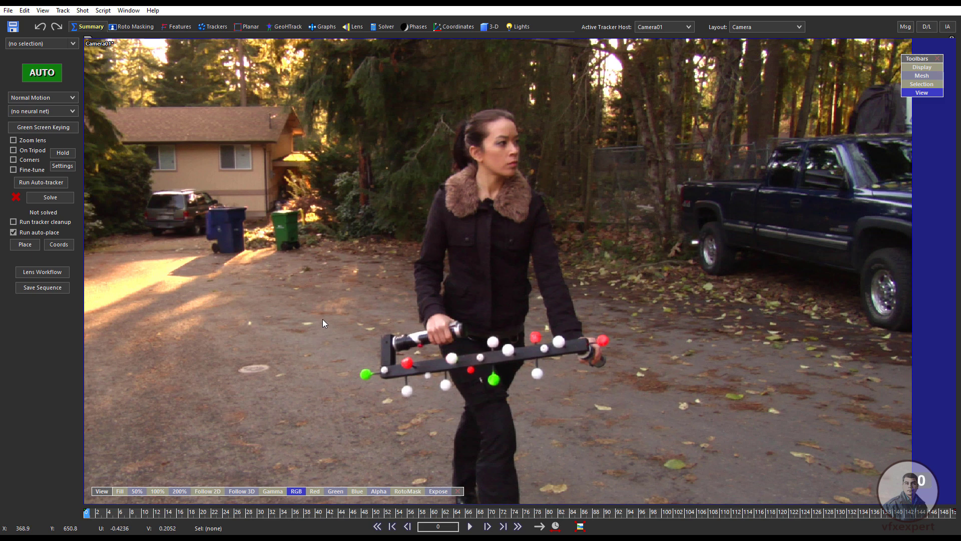
pyautogui.moveTo(266, 514); pyautogui.dragTo(566, 511)
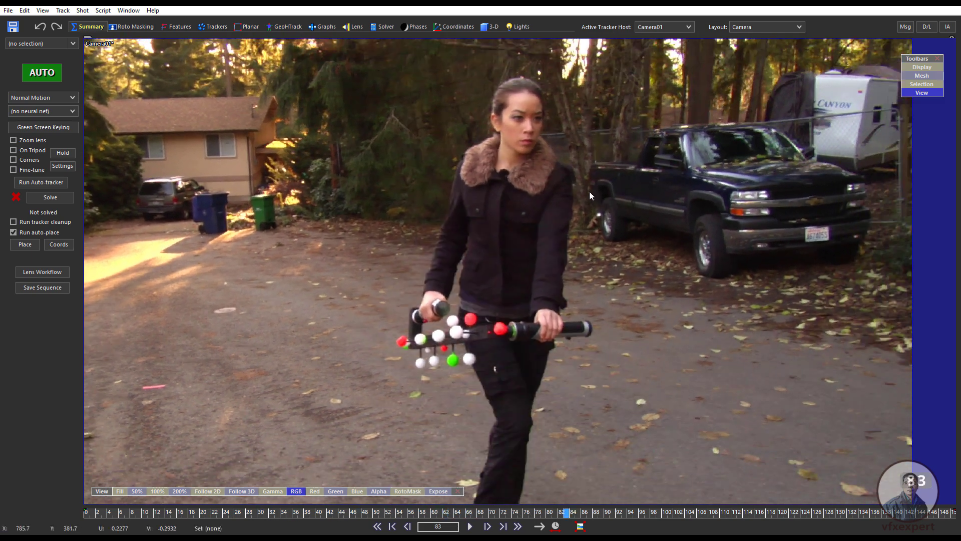
pyautogui.click(377, 526)
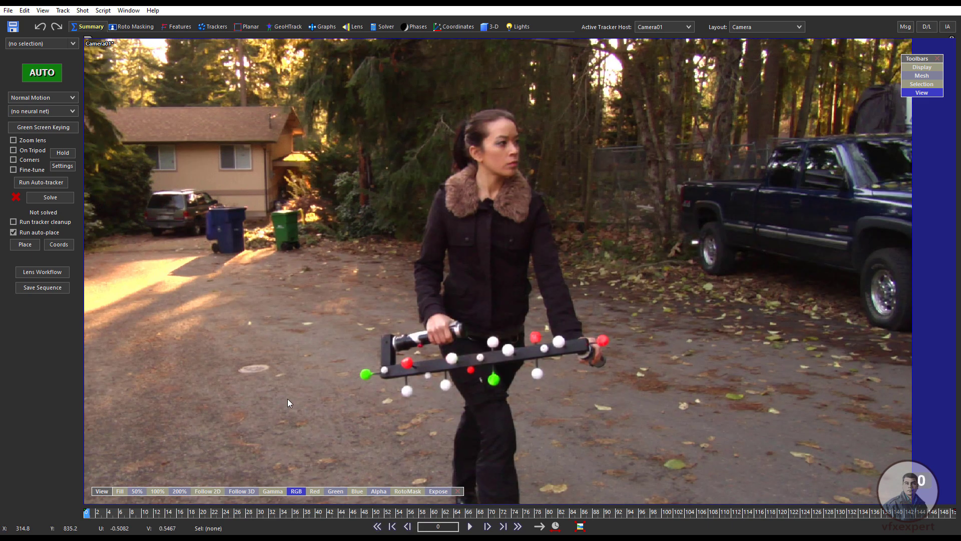
# - Draw a rectangular garbage roto mask around the walking woman at frame 0, from above her head to the frame's lower edge
pyautogui.click(135, 27)
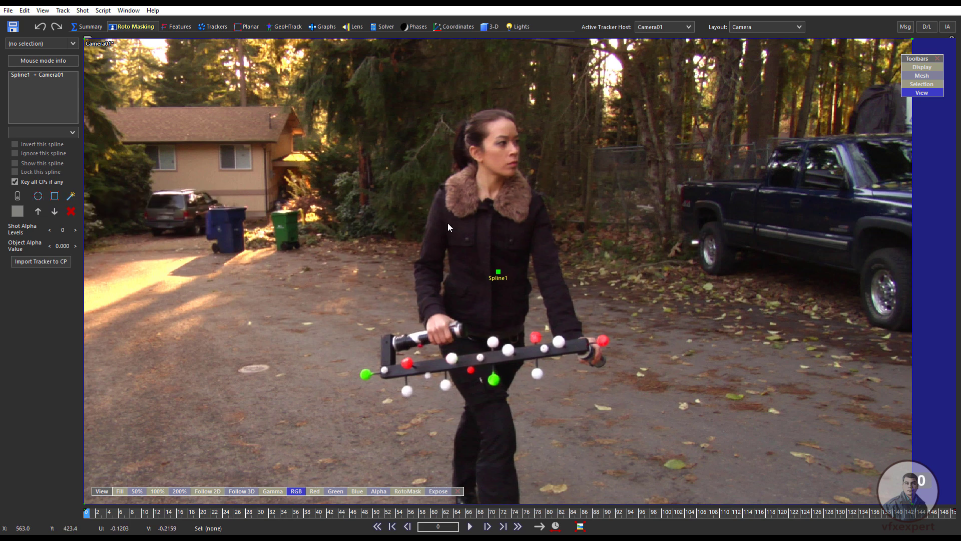
pyautogui.click(54, 197)
pyautogui.moveTo(368, 97); pyautogui.dragTo(616, 507)
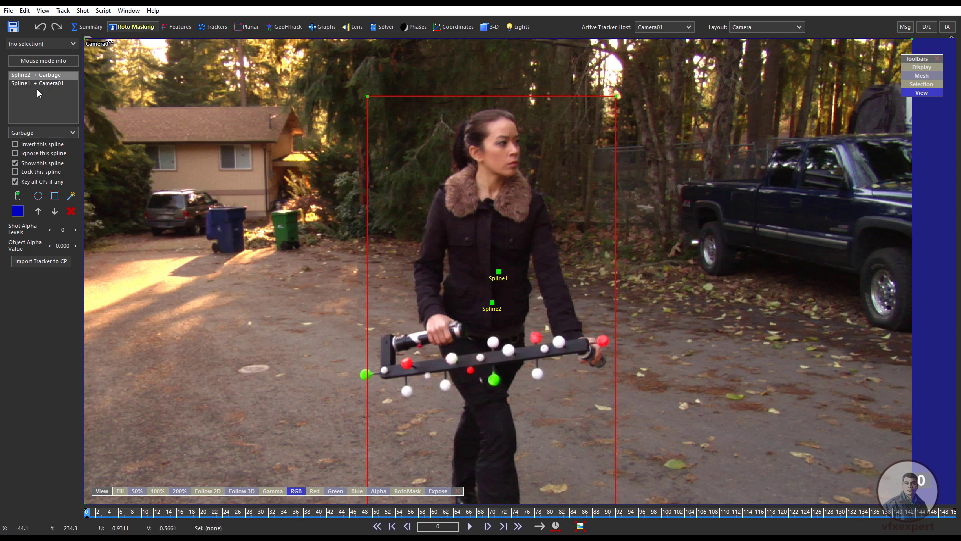
# - Hide the full-frame Spline1 and select the garbage spline Spline2
pyautogui.click(52, 85)
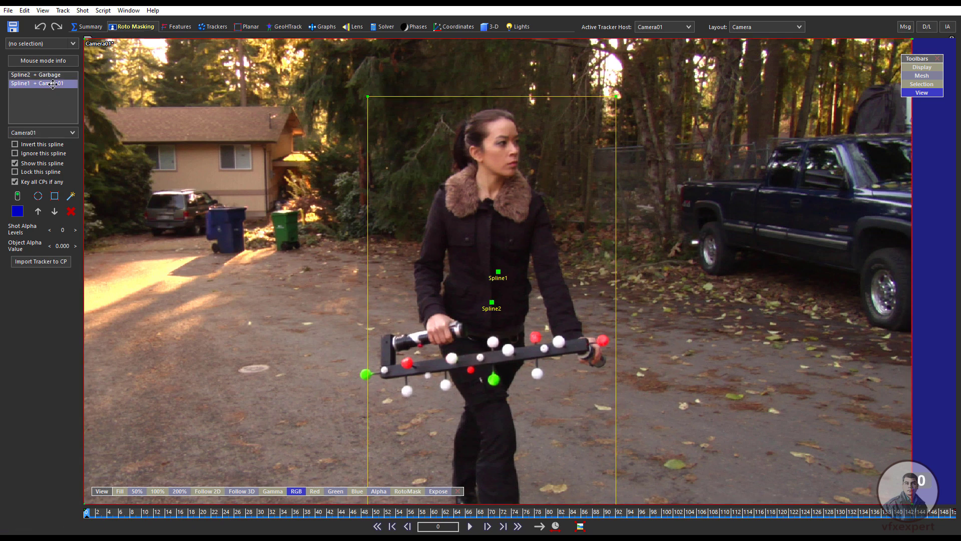
pyautogui.click(15, 163)
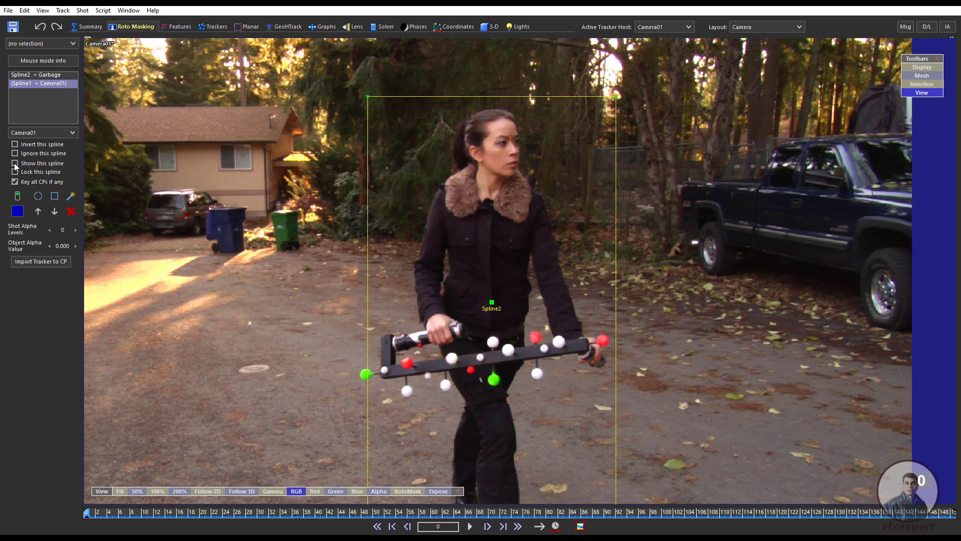
pyautogui.click(52, 77)
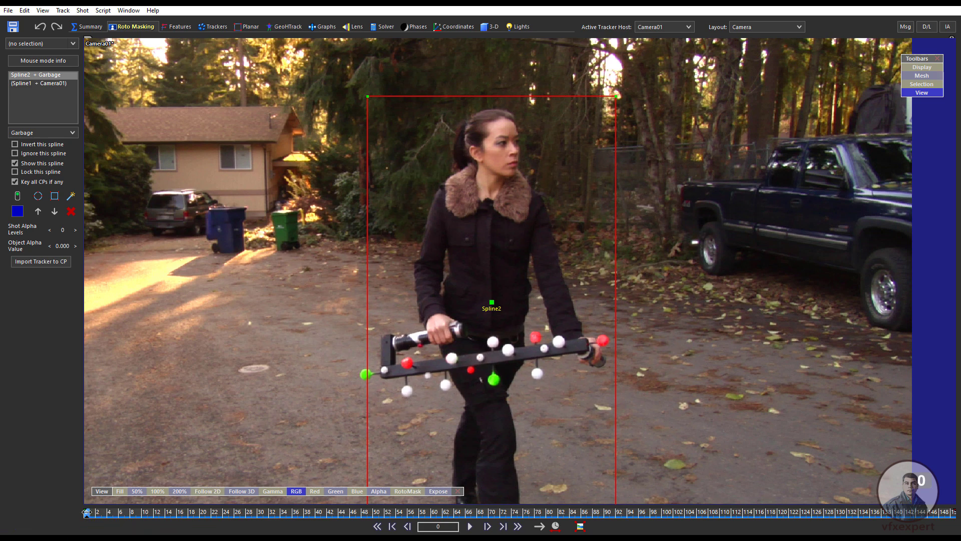
# - Keyframe the garbage mask at frame 19 by repositioning the whole spline and adjusting its right corners and upper-left corner around the woman
pyautogui.moveTo(89, 511); pyautogui.dragTo(195, 511)
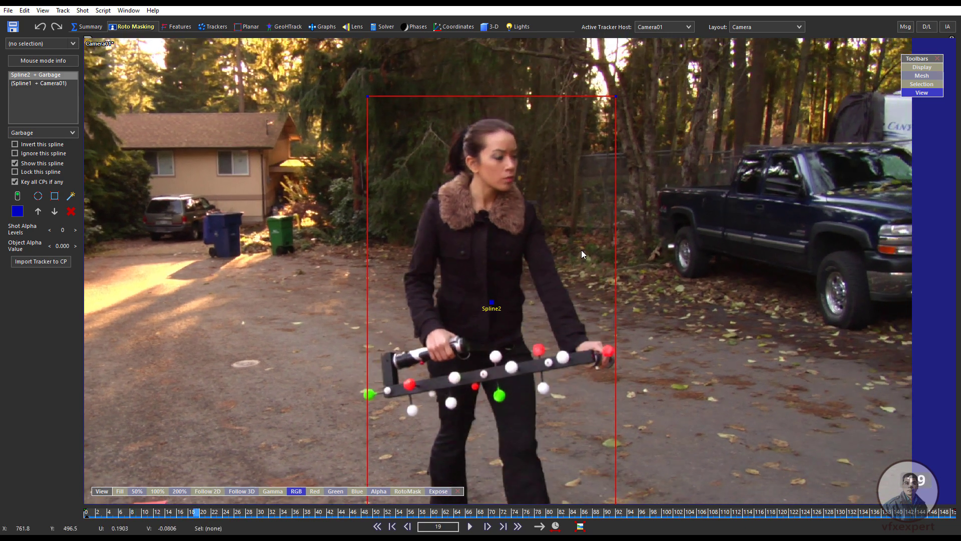
pyautogui.scroll(-2, 582, 249)
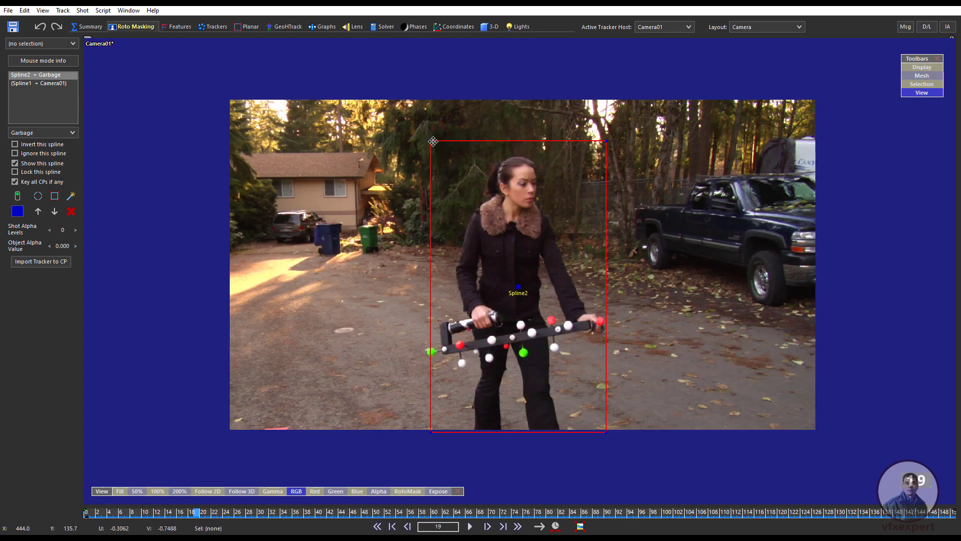
pyautogui.moveTo(433, 142); pyautogui.dragTo(424, 145)
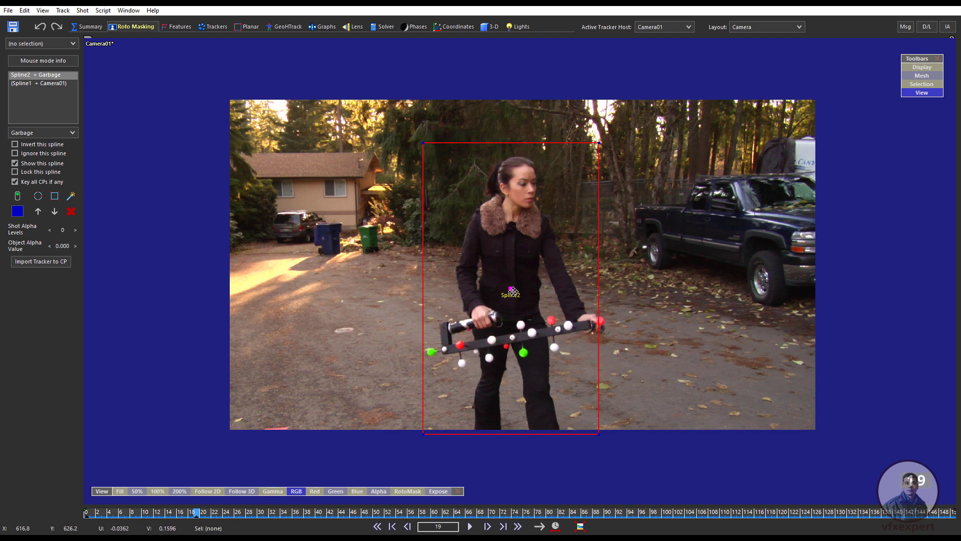
pyautogui.moveTo(511, 290)
pyautogui.mouseDown()
pyautogui.moveTo(532, 255)
pyautogui.moveTo(537, 287)
pyautogui.moveTo(510, 284)
pyautogui.mouseUp()
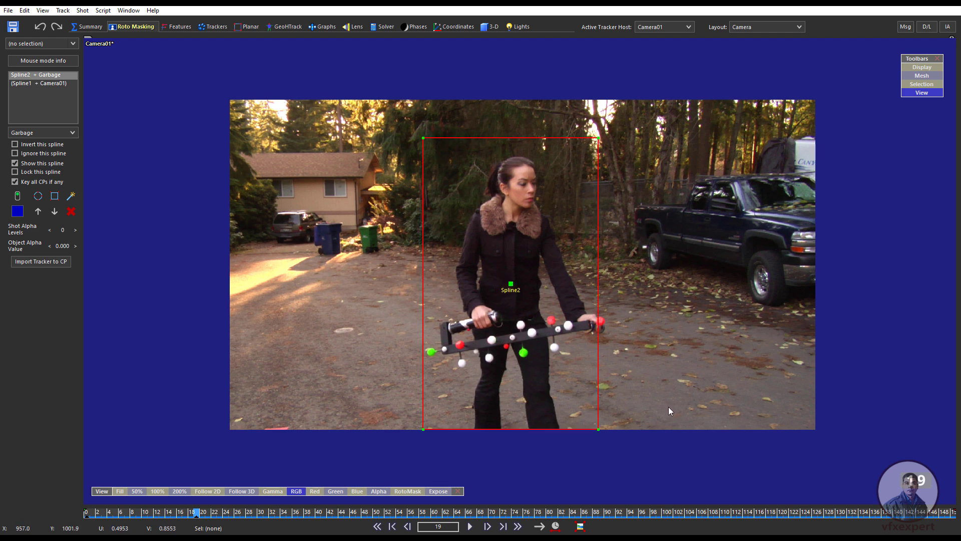
pyautogui.moveTo(599, 429); pyautogui.dragTo(611, 425)
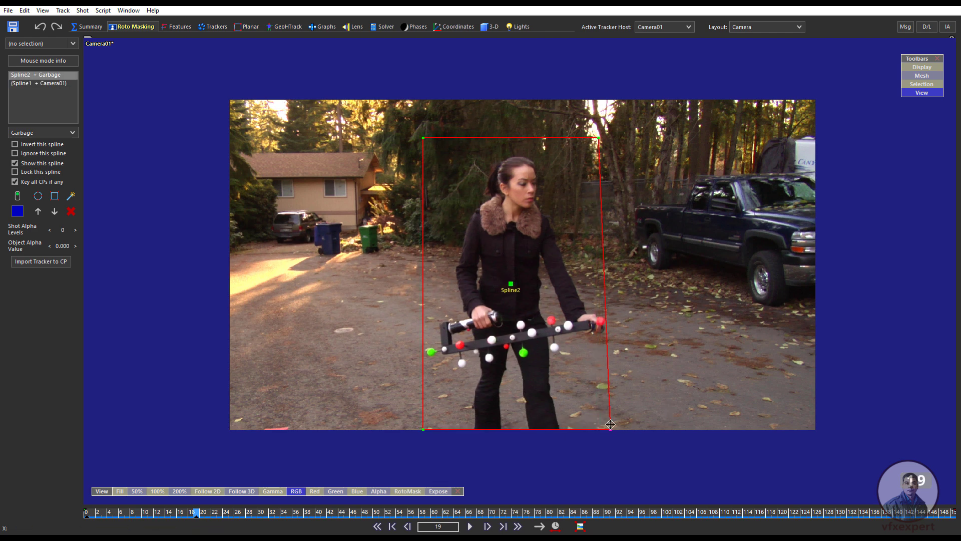
pyautogui.moveTo(599, 138); pyautogui.dragTo(604, 160)
pyautogui.moveTo(423, 138); pyautogui.dragTo(431, 149)
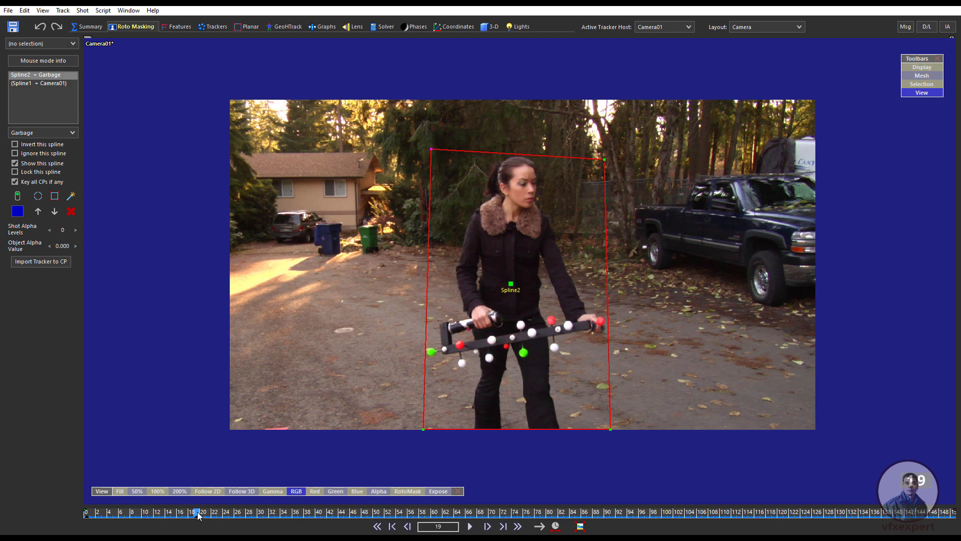
# - Keyframe the garbage mask at frame 53, shifting the spline and reshaping its corners to enclose the woman
pyautogui.moveTo(198, 515); pyautogui.dragTo(394, 511)
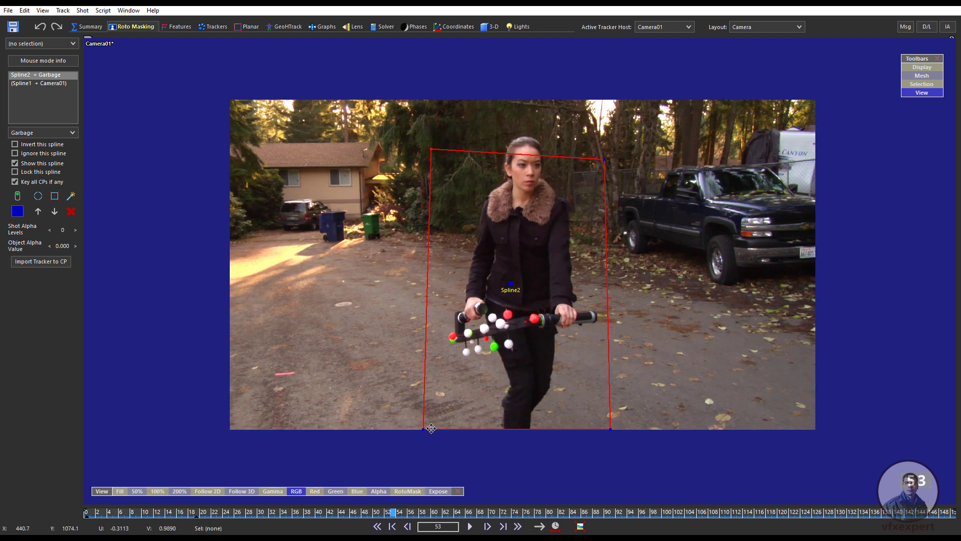
pyautogui.moveTo(431, 428); pyautogui.dragTo(446, 428)
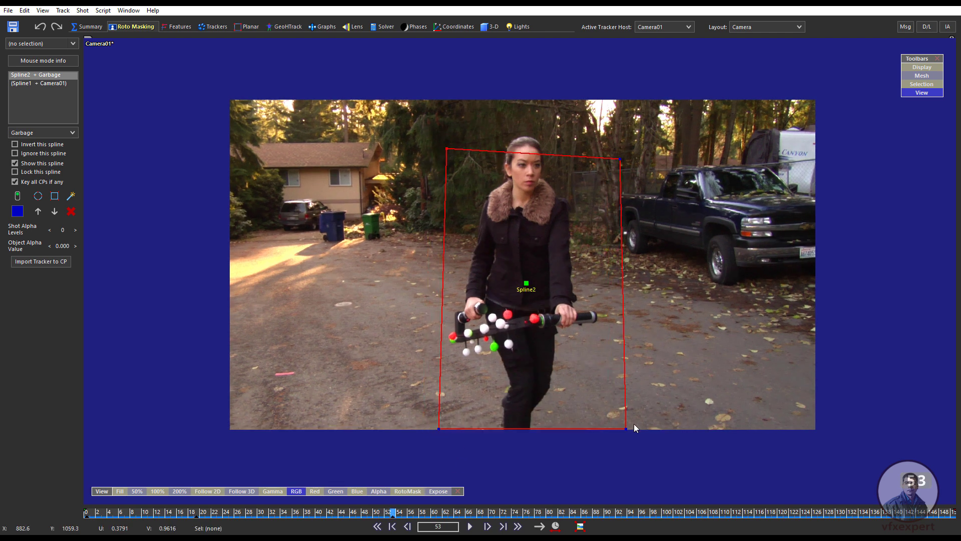
pyautogui.moveTo(626, 429); pyautogui.dragTo(603, 431)
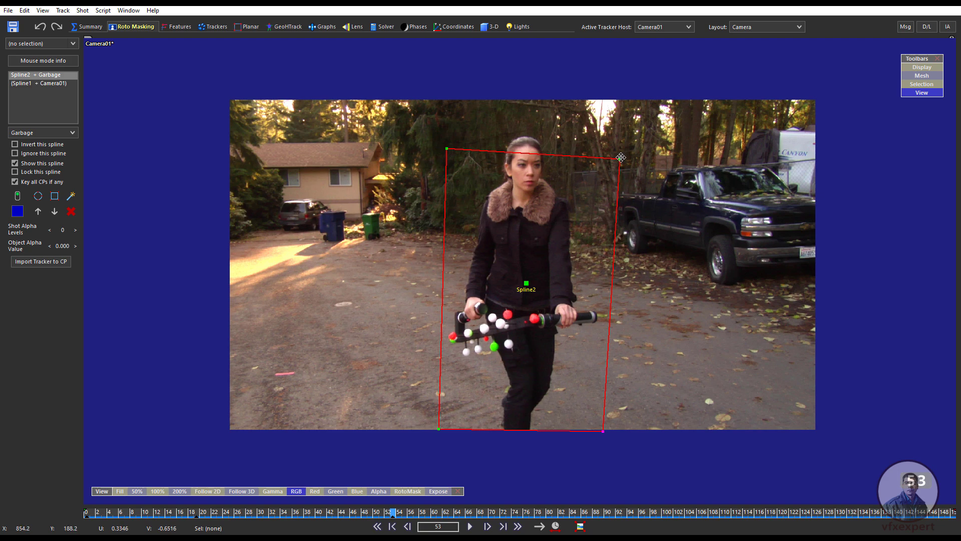
pyautogui.moveTo(621, 158); pyautogui.dragTo(604, 136)
pyautogui.moveTo(446, 148); pyautogui.dragTo(443, 141)
pyautogui.moveTo(439, 420); pyautogui.dragTo(439, 428)
# - Keyframe the garbage mask at about frame 77, moving its lower-right corner outward and its upper-left corner slightly up
pyautogui.moveTo(393, 513); pyautogui.dragTo(532, 512)
pyautogui.moveTo(603, 425); pyautogui.dragTo(620, 429)
pyautogui.moveTo(448, 134); pyautogui.dragTo(451, 128)
# - Keyframe the garbage mask at frame 94, moving both lower corners and the upper-left corner to follow the woman
pyautogui.moveTo(531, 513); pyautogui.dragTo(630, 513)
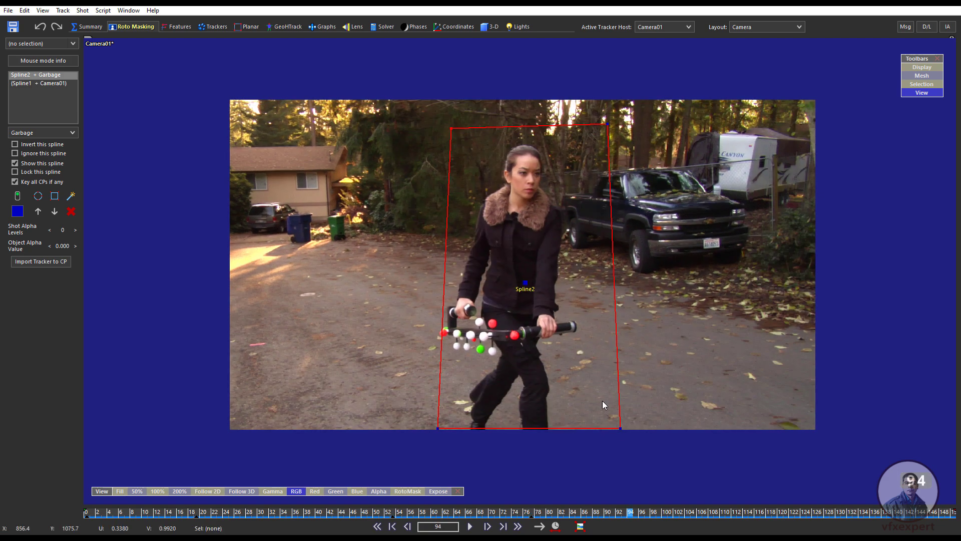
pyautogui.moveTo(621, 428); pyautogui.dragTo(589, 430)
pyautogui.moveTo(438, 428); pyautogui.dragTo(427, 431)
pyautogui.moveTo(451, 128); pyautogui.dragTo(438, 130)
# - Keyframe the garbage mask at frame 127, adjusting the upper corners and extending the left side to cover the prop
pyautogui.moveTo(630, 512); pyautogui.dragTo(820, 513)
pyautogui.moveTo(622, 129); pyautogui.dragTo(612, 128)
pyautogui.moveTo(448, 132); pyautogui.dragTo(410, 130)
pyautogui.moveTo(447, 431); pyautogui.dragTo(403, 425)
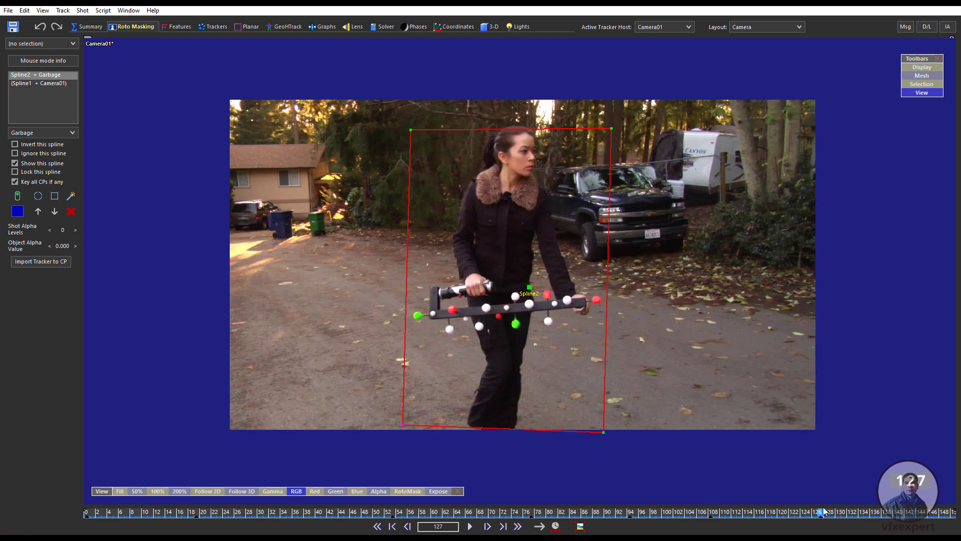
# - Shift the whole garbage mask slightly toward the prop's left end at frame 45 and move its lower-left corner outward at frame 0
pyautogui.moveTo(823, 512); pyautogui.dragTo(383, 494)
pyautogui.moveTo(357, 487); pyautogui.dragTo(347, 483)
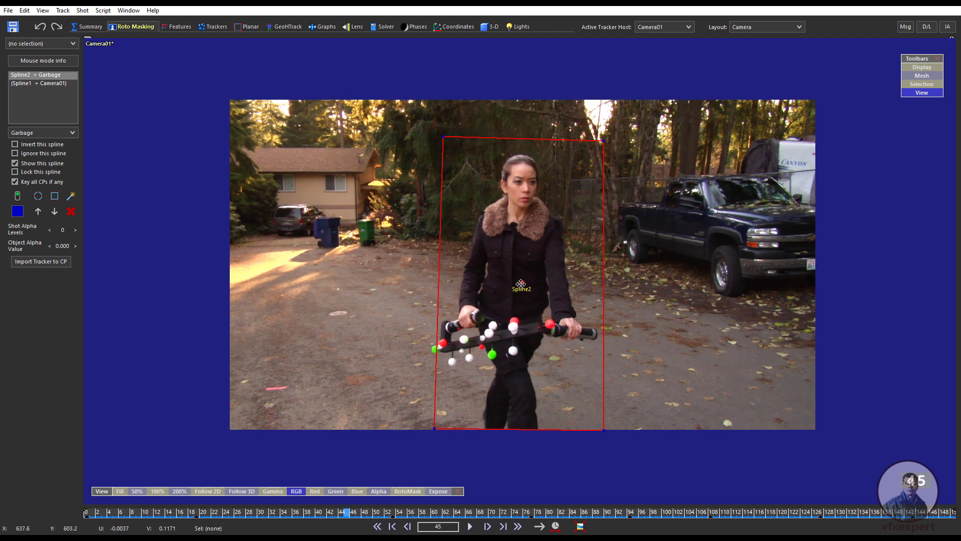
pyautogui.moveTo(521, 283); pyautogui.dragTo(515, 286)
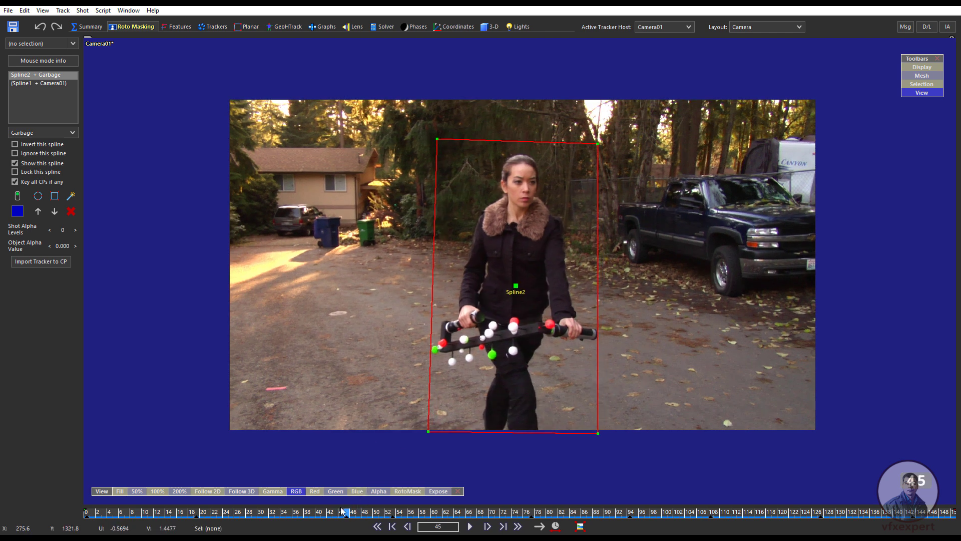
pyautogui.moveTo(342, 510); pyautogui.dragTo(84, 531)
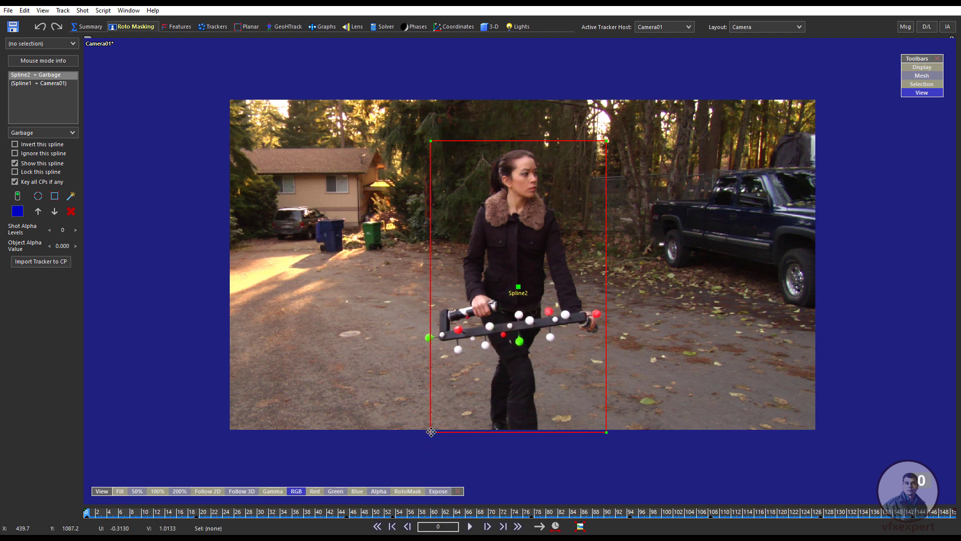
pyautogui.moveTo(431, 432); pyautogui.dragTo(422, 433)
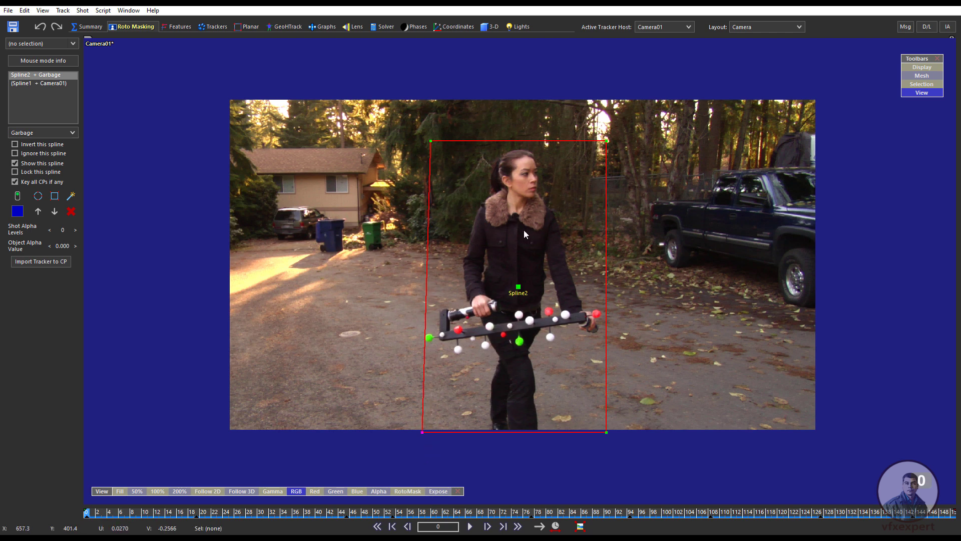
# - Check the mask animation over the opening frames, go back to frame 0 and return to the Summary room
pyautogui.click(144, 512)
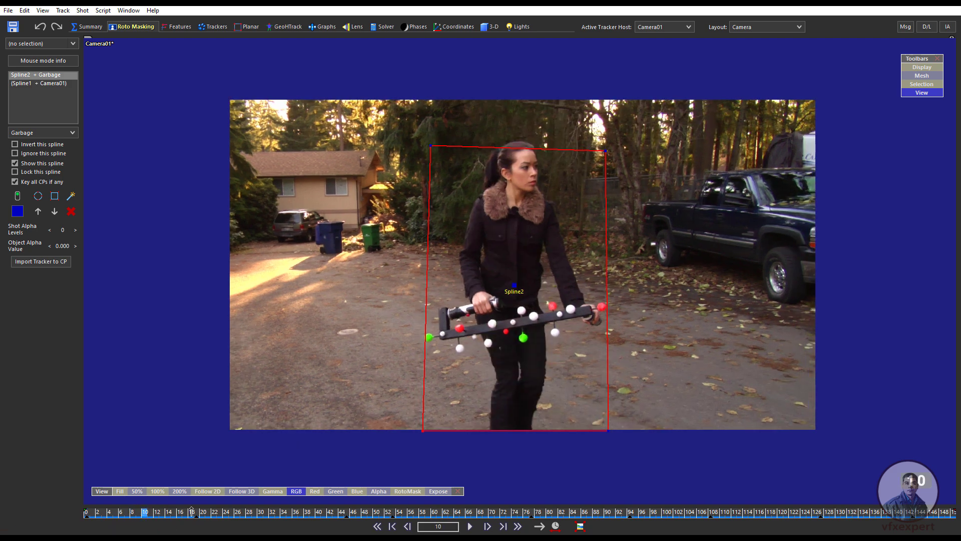
pyautogui.moveTo(191, 511); pyautogui.dragTo(86, 507)
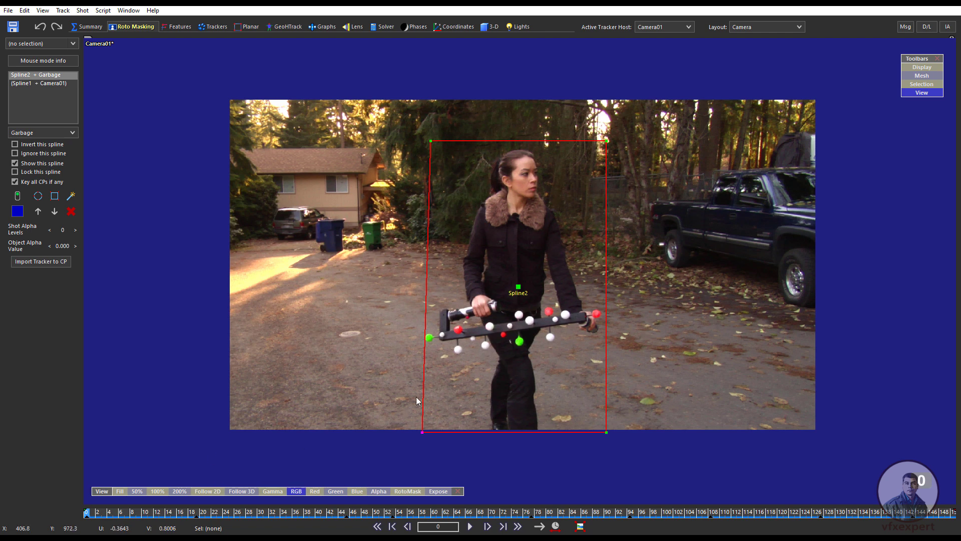
pyautogui.click(96, 28)
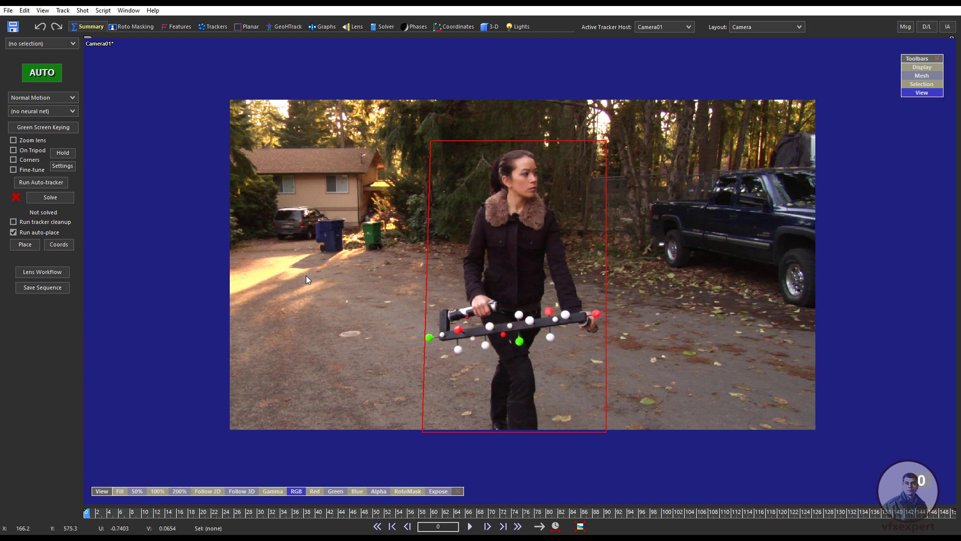
# - Run the automatic track and solve on the shot, check the trackers across the timeline and return to frame 0
pyautogui.click(49, 74)
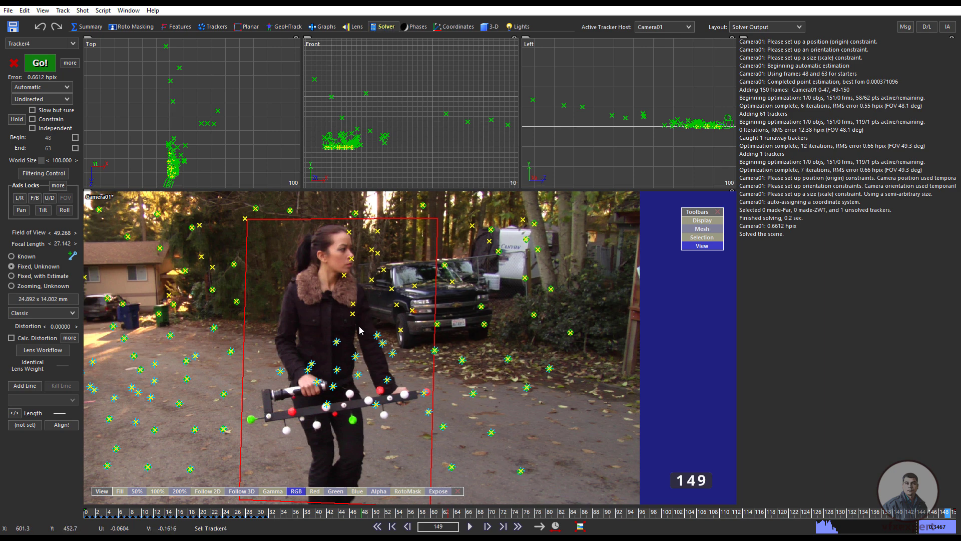
pyautogui.scroll(-3, 534, 408)
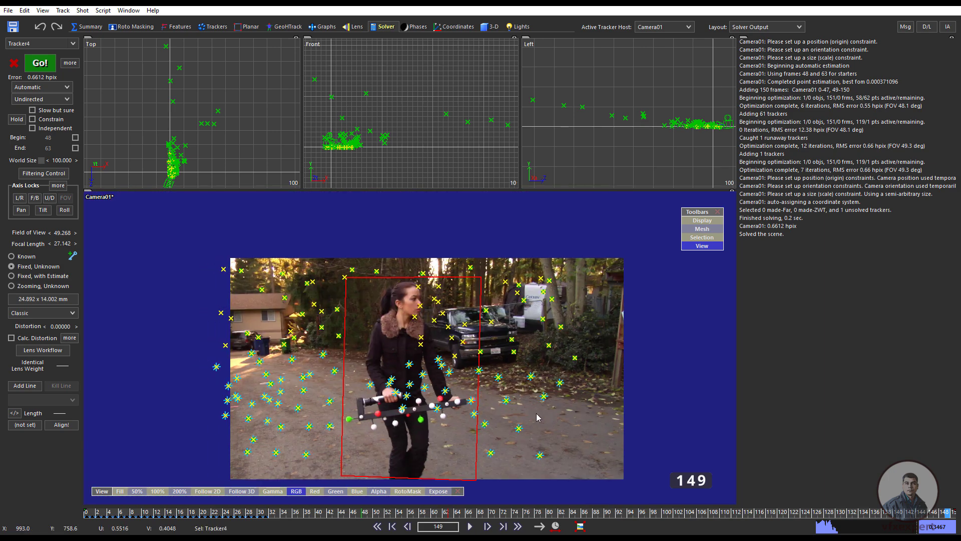
pyautogui.moveTo(257, 512); pyautogui.dragTo(387, 511)
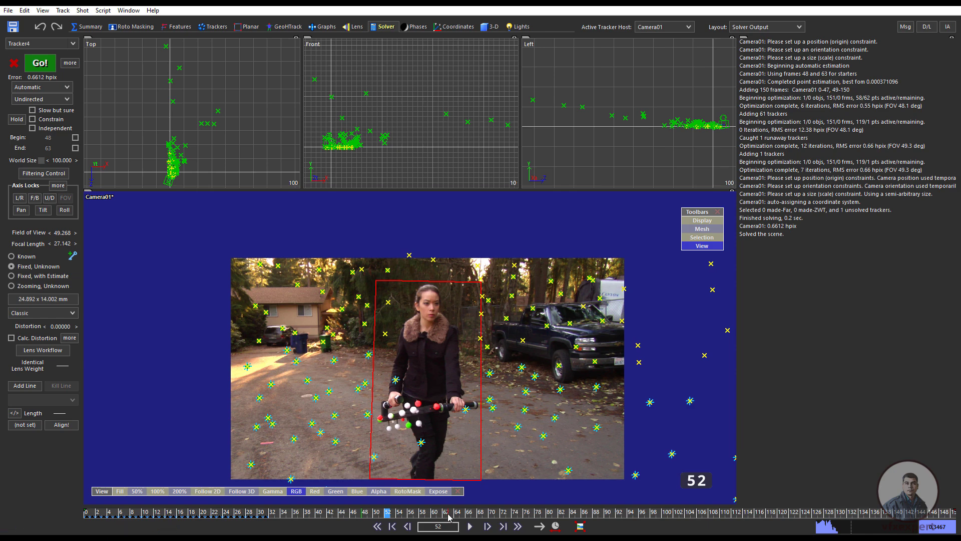
pyautogui.moveTo(449, 516); pyautogui.dragTo(747, 513)
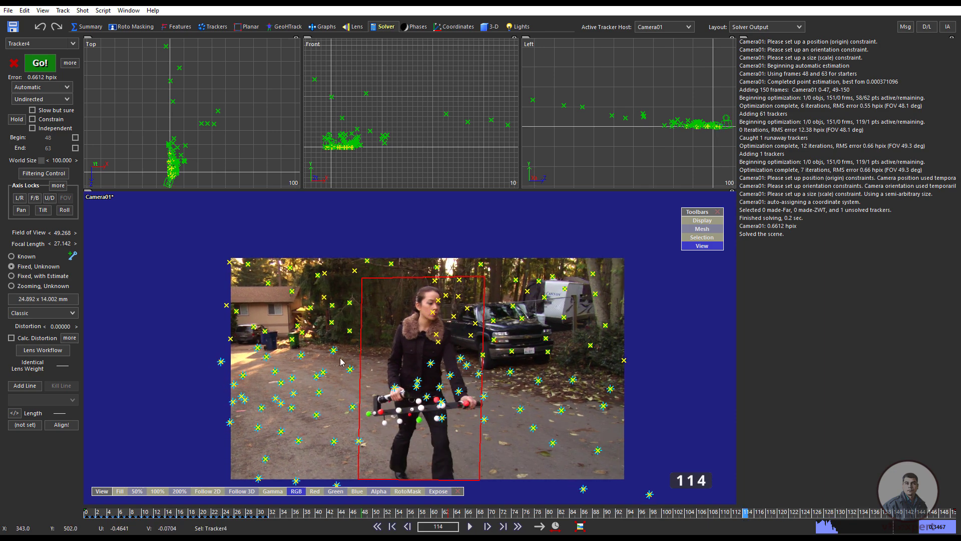
pyautogui.moveTo(747, 512); pyautogui.dragTo(617, 525)
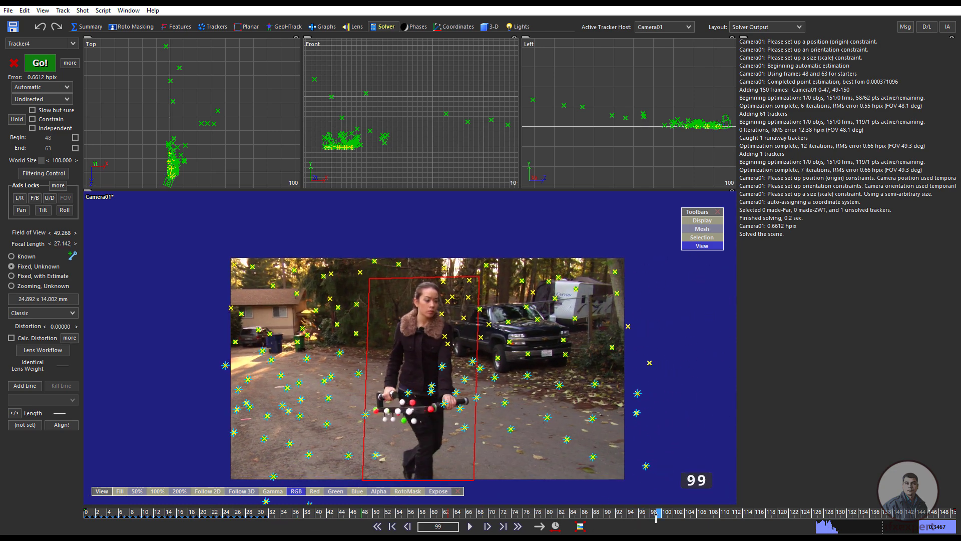
pyautogui.click(378, 527)
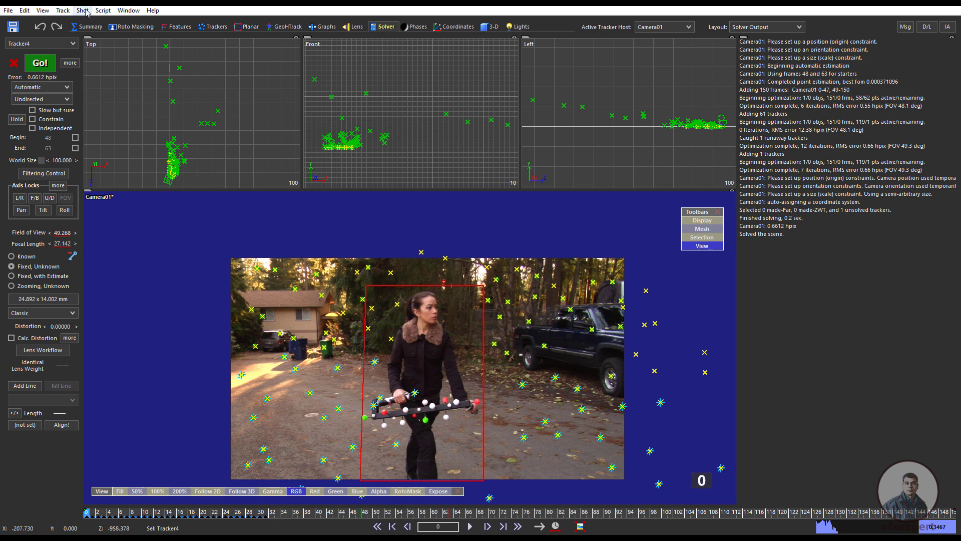
# - Clean up the auto trackers, fixing bad frames, far-ish, short-lived, high-error and unsolved trackers and all blips
pyautogui.click(63, 11)
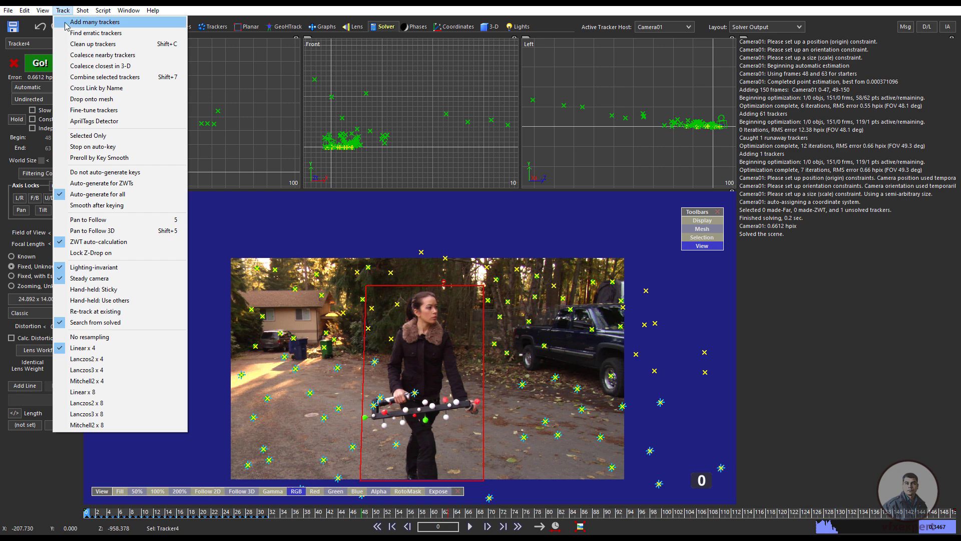
pyautogui.click(91, 45)
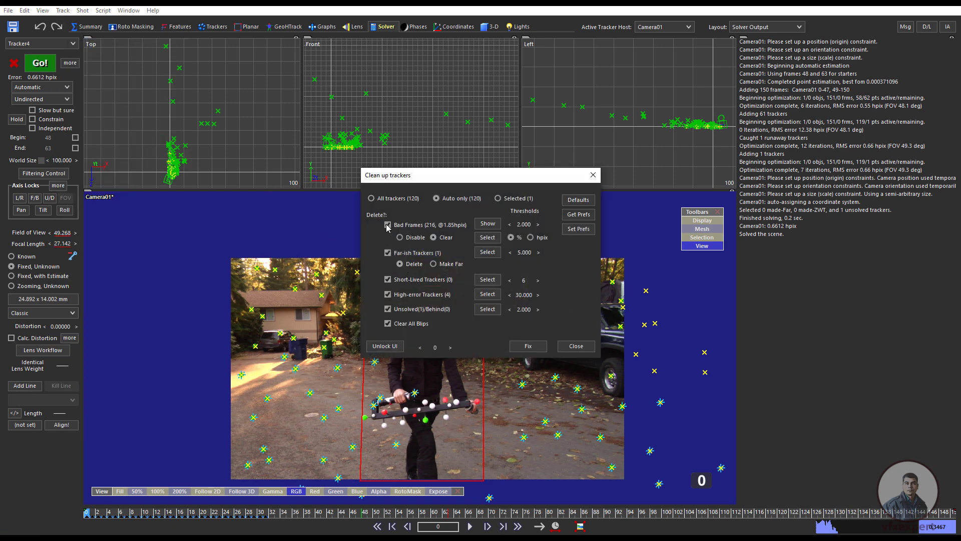
pyautogui.click(535, 349)
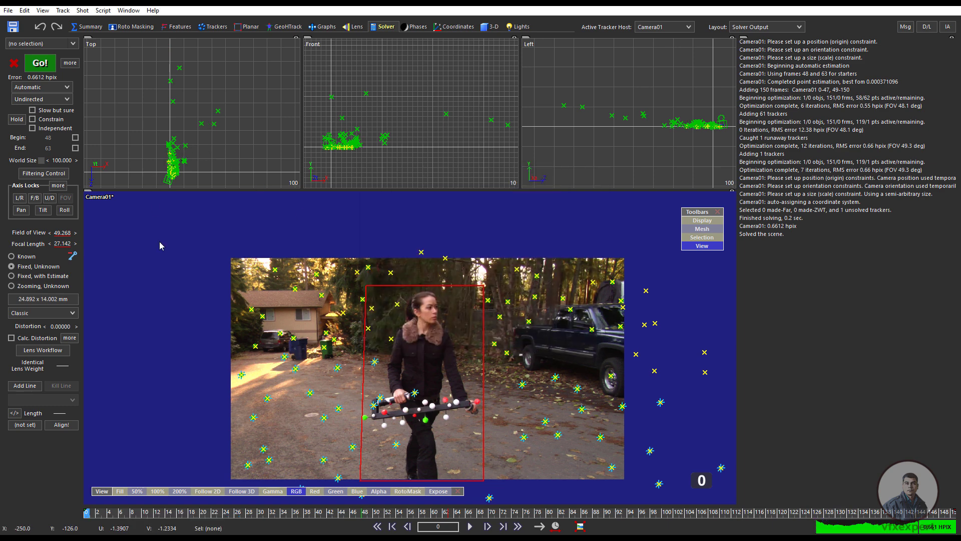
# - Re-solve the camera in Refine mode, check the trackers over the first part of the shot and return to frame 0
pyautogui.click(65, 89)
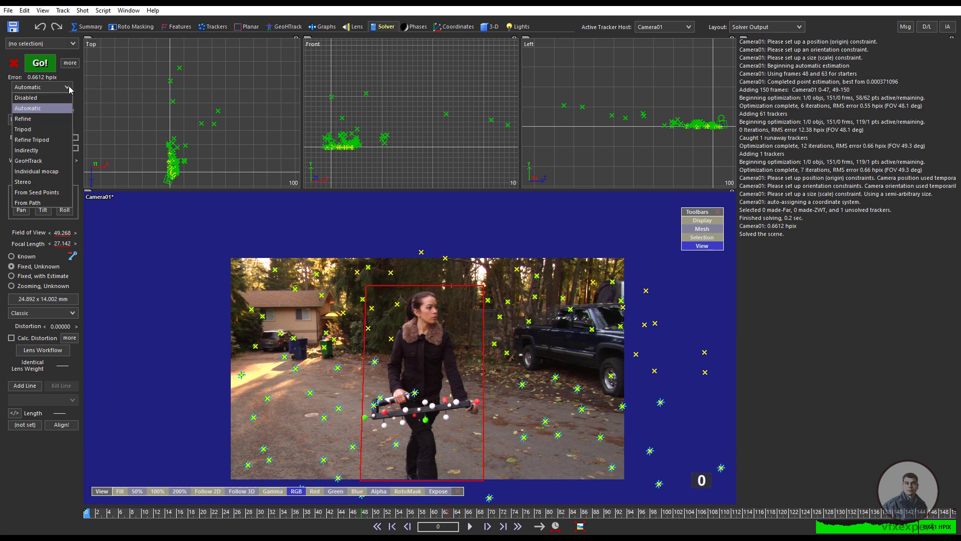
pyautogui.click(40, 126)
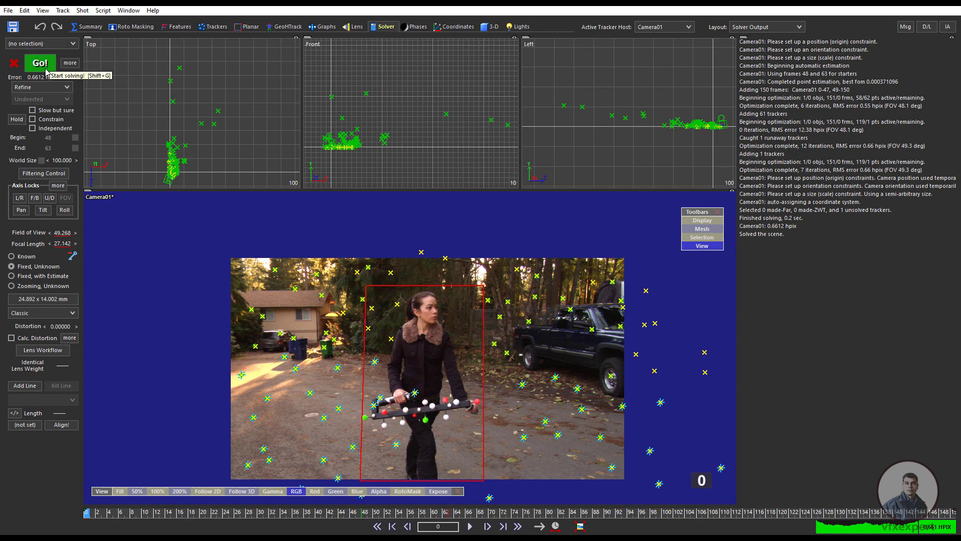
pyautogui.click(45, 68)
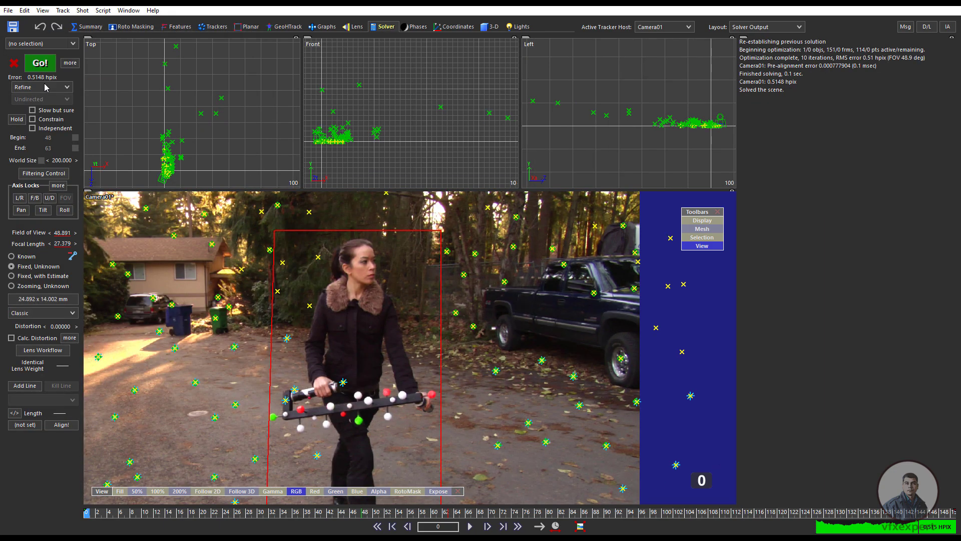
pyautogui.moveTo(150, 512); pyautogui.dragTo(416, 515)
pyautogui.click(377, 525)
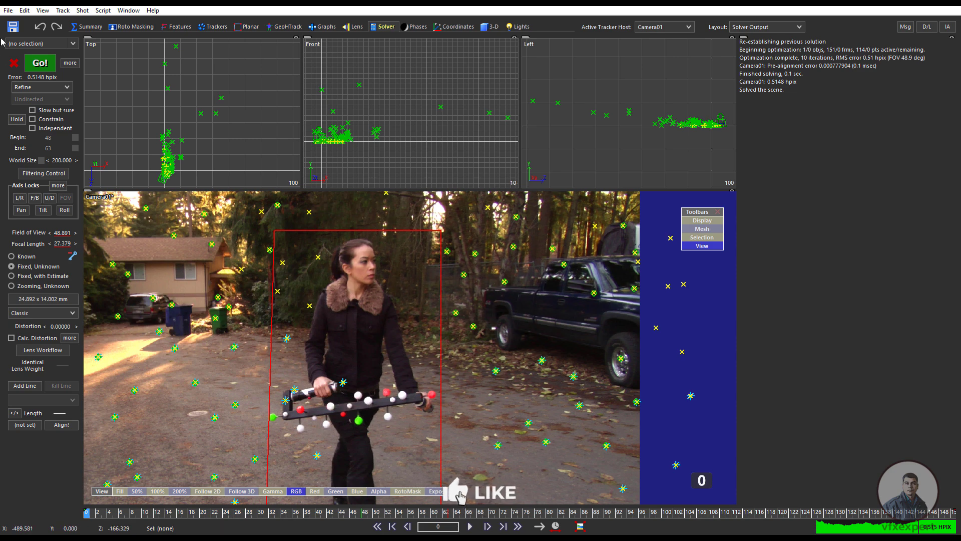
# - Save the scene over the existing hcw_blaster_walk.00001 file in the Blaster Walk folder
pyautogui.click(7, 11)
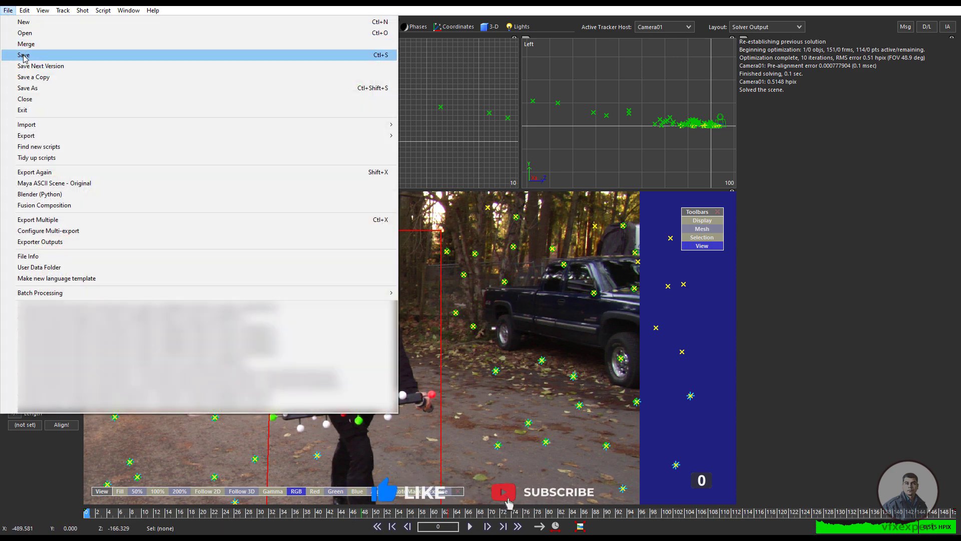
pyautogui.click(45, 55)
pyautogui.click(194, 104)
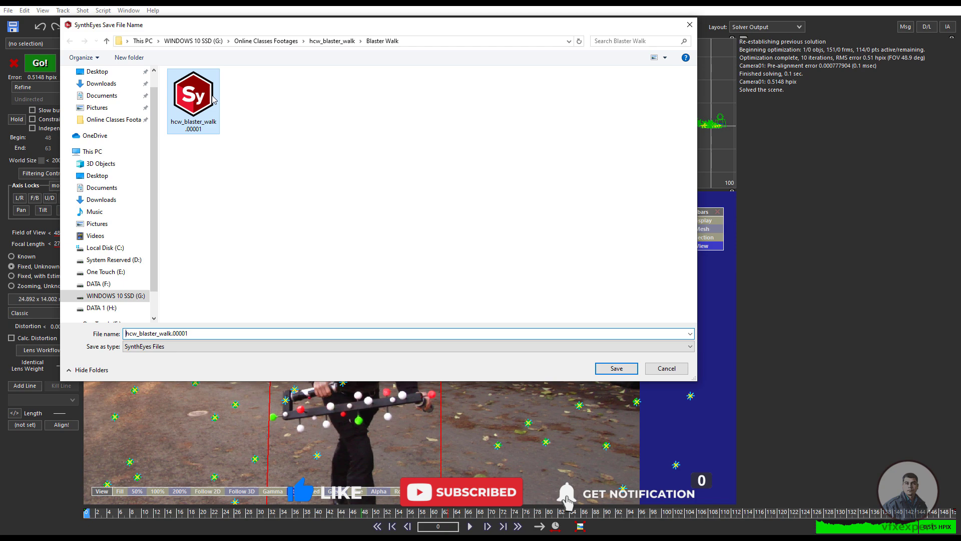
pyautogui.click(197, 333)
pyautogui.click(197, 333)
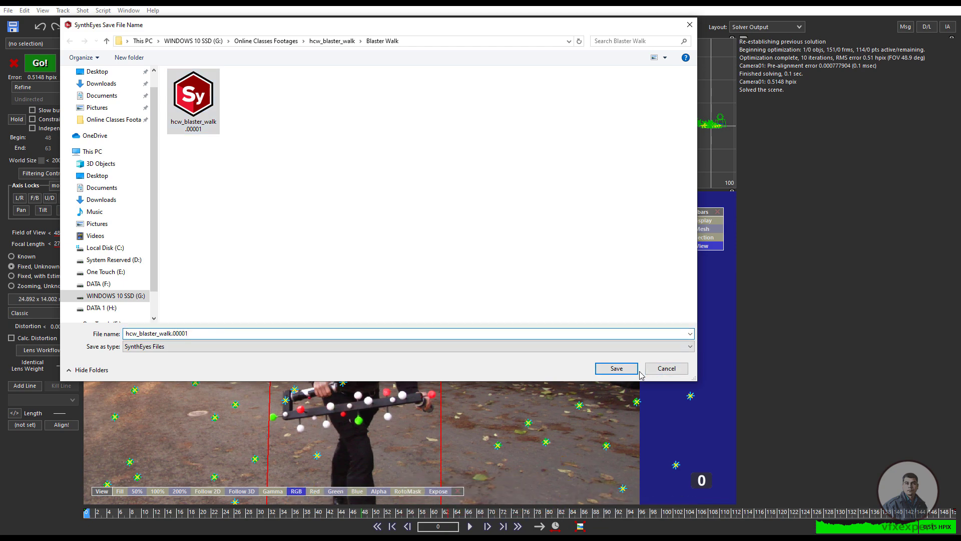
pyautogui.click(617, 369)
pyautogui.click(505, 270)
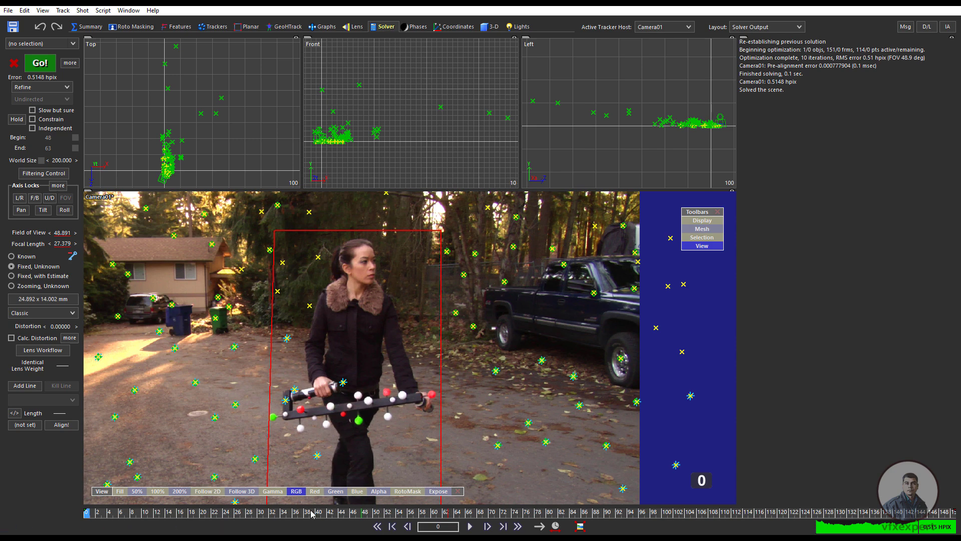
# - Go to frame 51, look at the constrained points list in the Coordinates room and return to the Solver room
pyautogui.moveTo(331, 503); pyautogui.dragTo(381, 503)
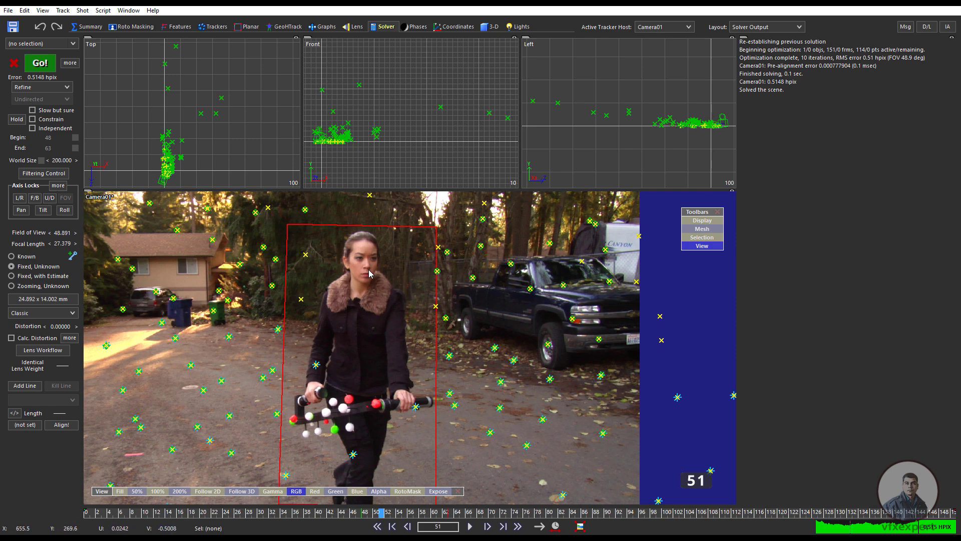
pyautogui.click(457, 27)
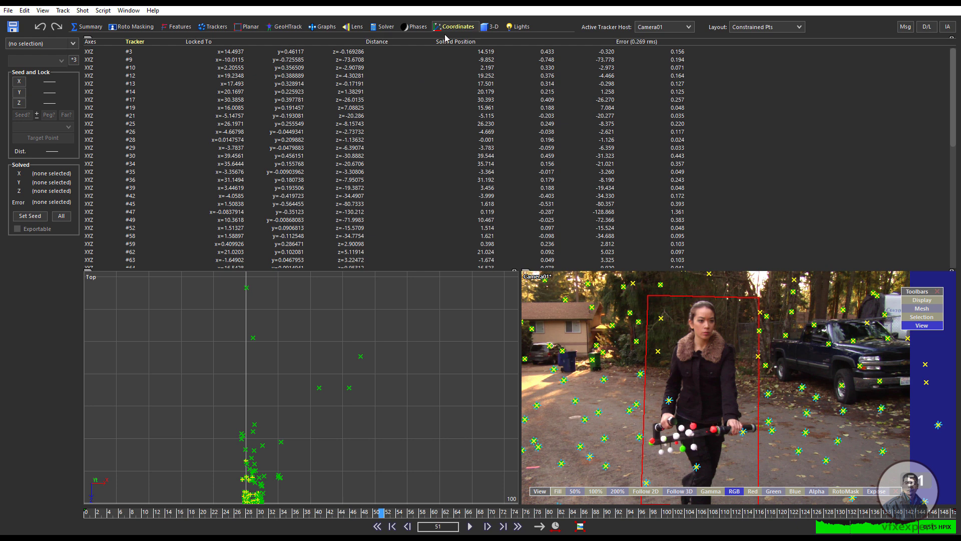
pyautogui.click(384, 28)
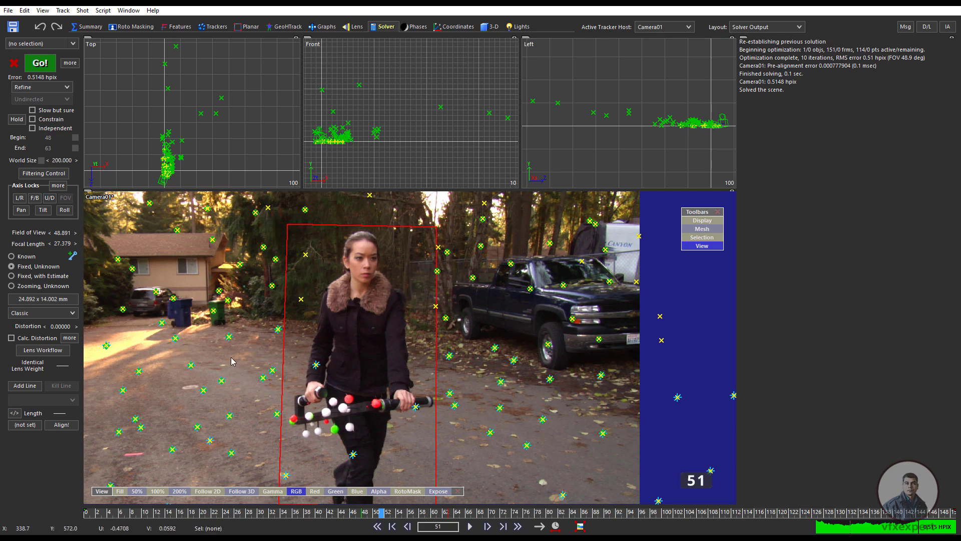
# - Select all trackers, view the coordinate constraint options such as On the Floor, and deselect them without applying one
pyautogui.hotkey('ctrl', 'a')
pyautogui.rightClick(228, 339)
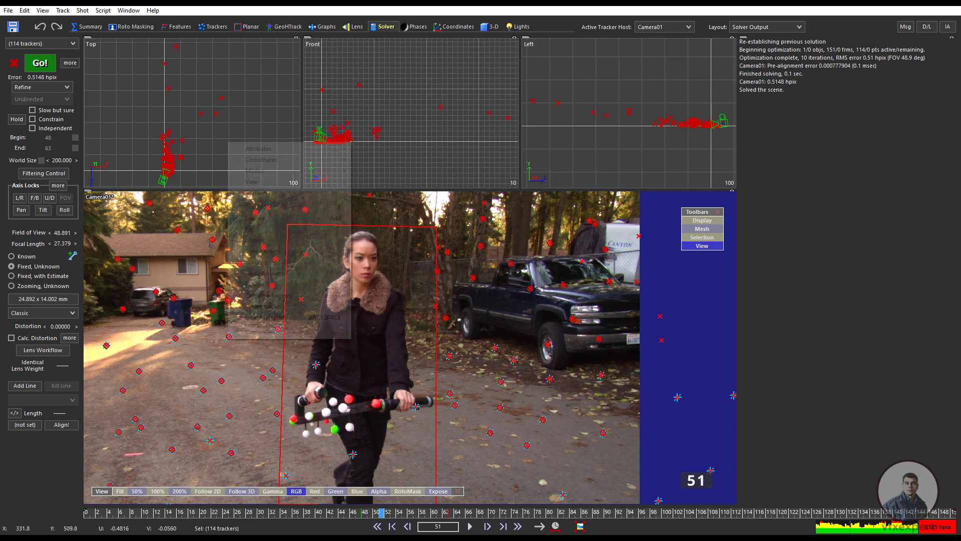
pyautogui.moveTo(290, 160)
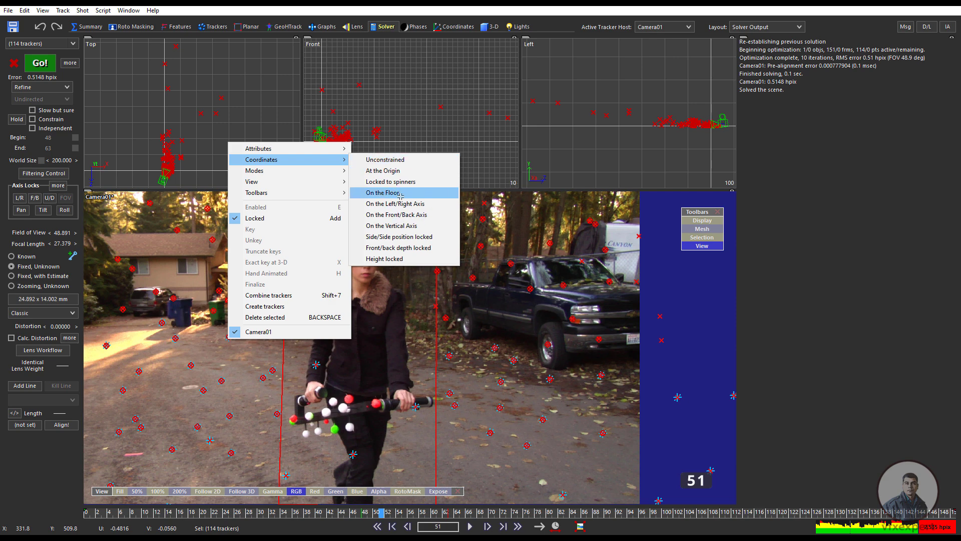
pyautogui.click(529, 391)
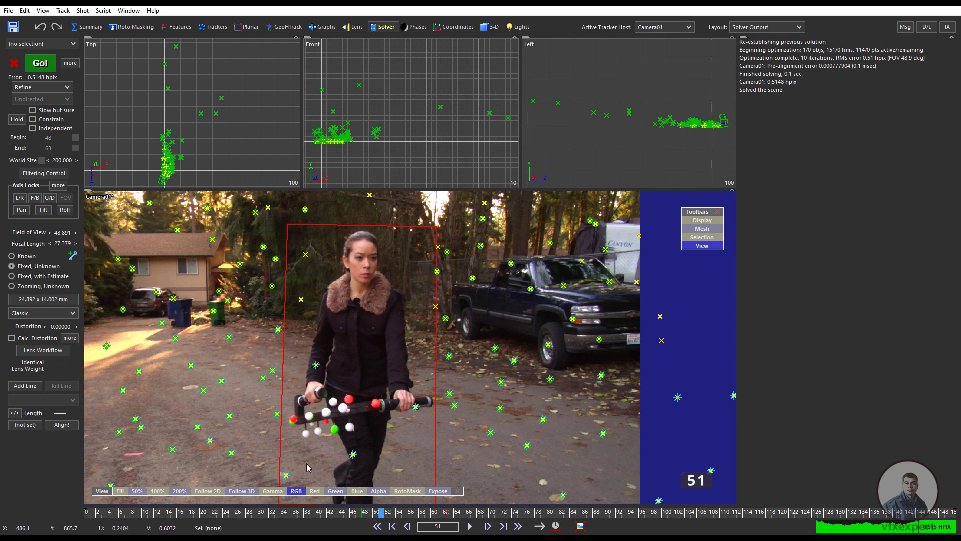
# - Play the solved shot from frame 0 to check that the trackers stick, and rewind to the start
pyautogui.click(377, 526)
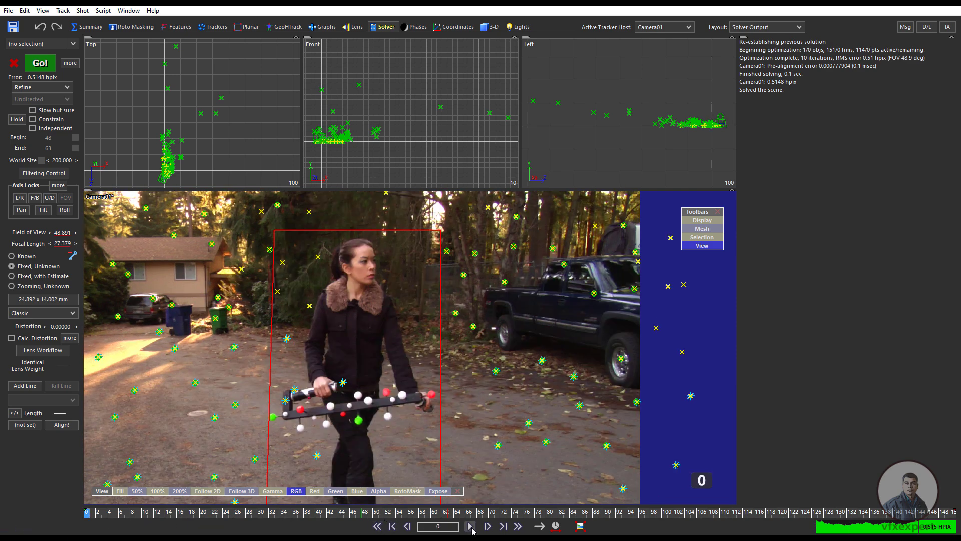
pyautogui.click(470, 526)
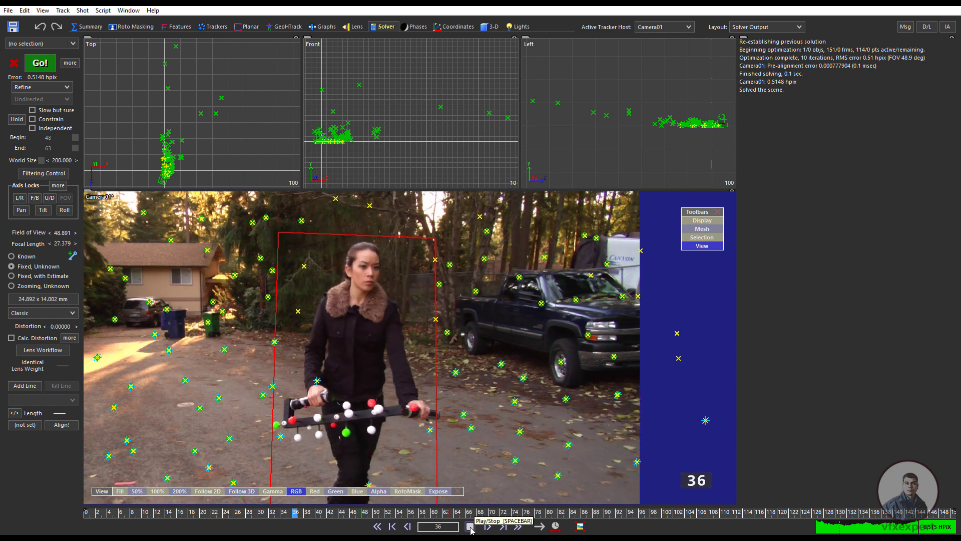
pyautogui.click(375, 526)
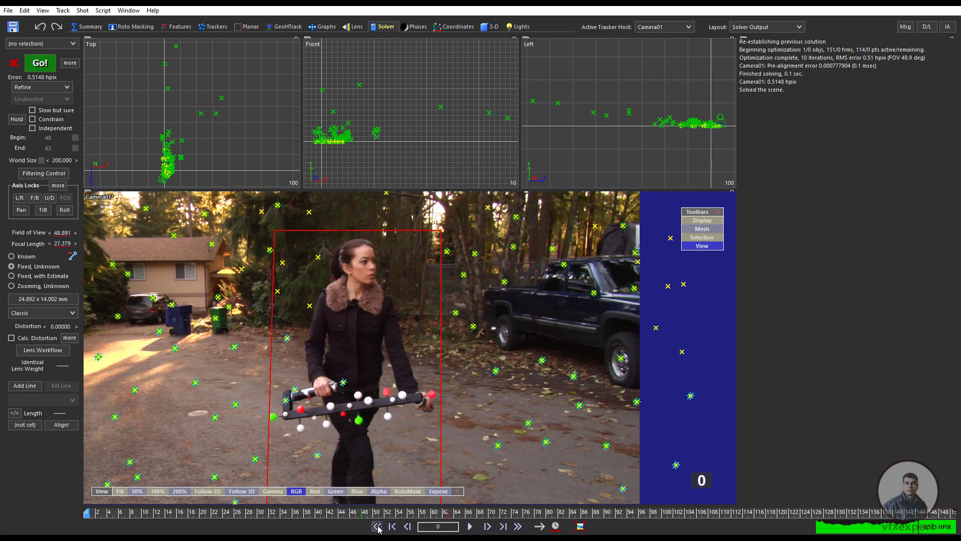
# - Show the Perspective layout locked to the tracked camera to check the trackers and ground grid against the footage
pyautogui.click(784, 28)
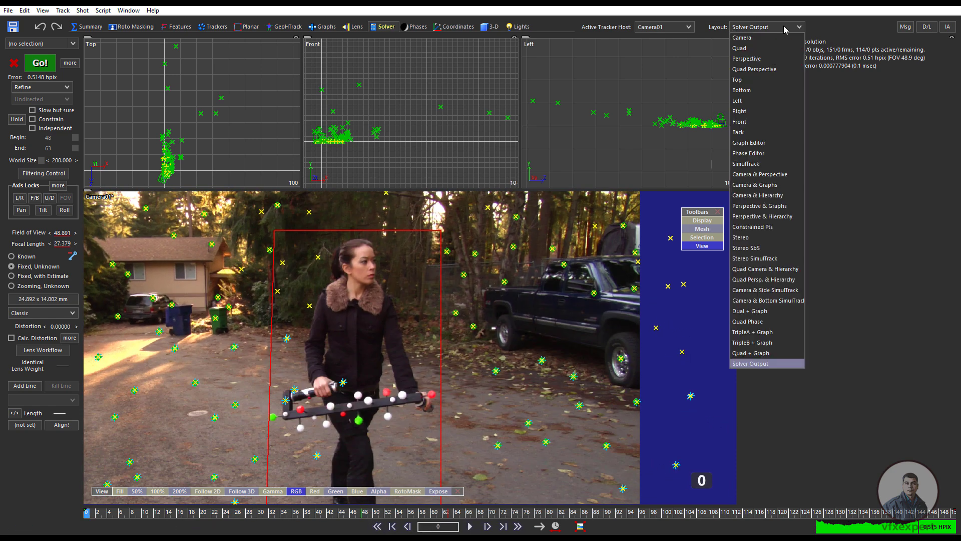
pyautogui.click(771, 59)
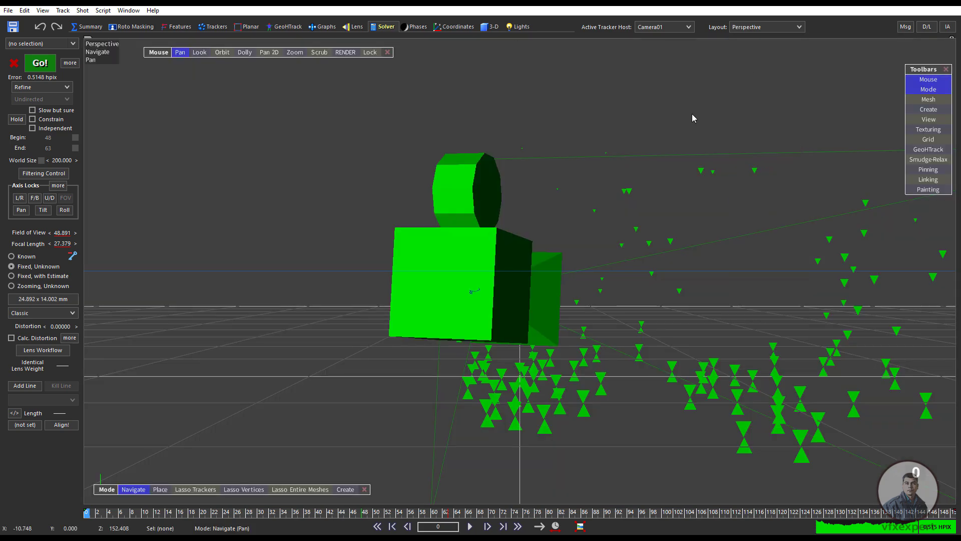
pyautogui.click(370, 52)
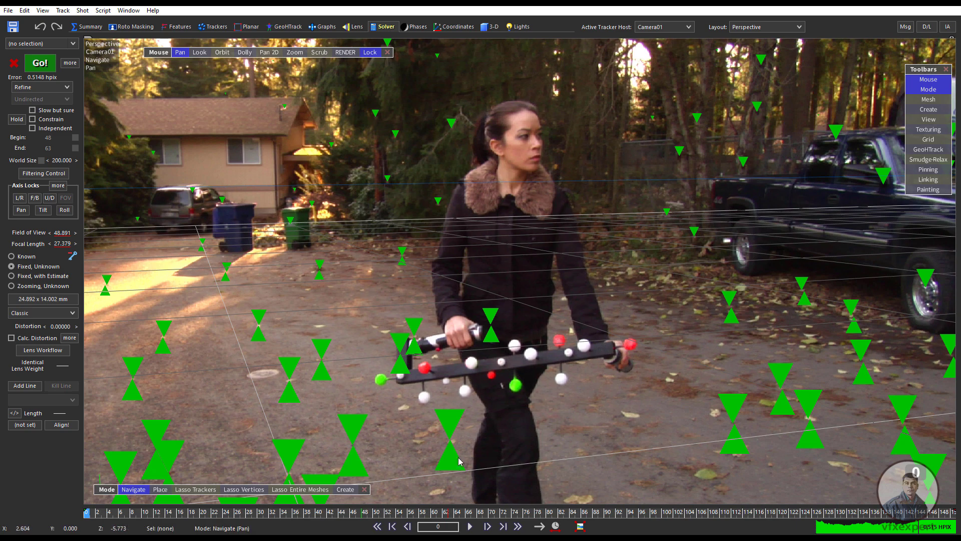
pyautogui.moveTo(93, 518)
pyautogui.mouseDown()
pyautogui.moveTo(736, 507)
pyautogui.moveTo(110, 515)
pyautogui.moveTo(88, 531)
pyautogui.mouseUp()
# - Change to the Quad layout and examine how the floor trackers line up with the ground in the Top and Front views
pyautogui.click(760, 25)
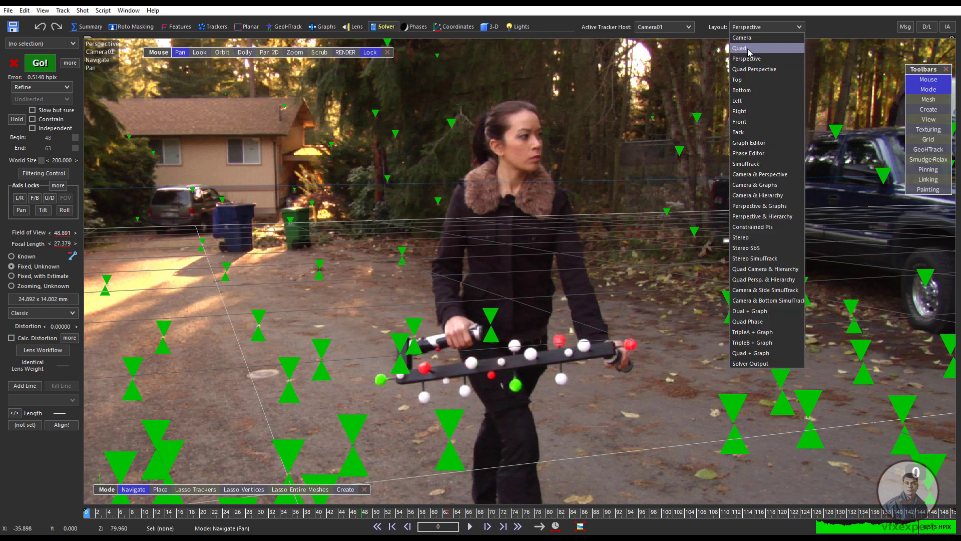
pyautogui.click(743, 54)
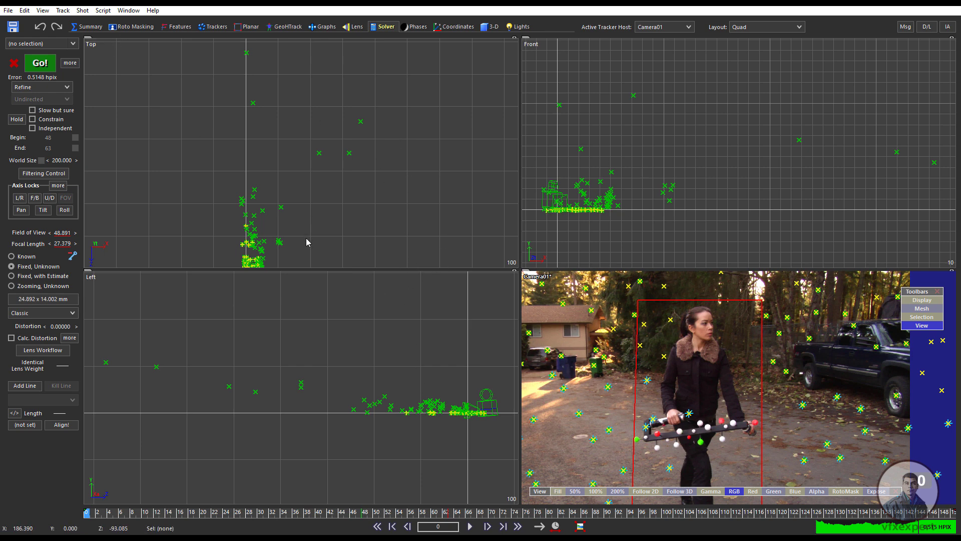
pyautogui.scroll(8, 333, 185)
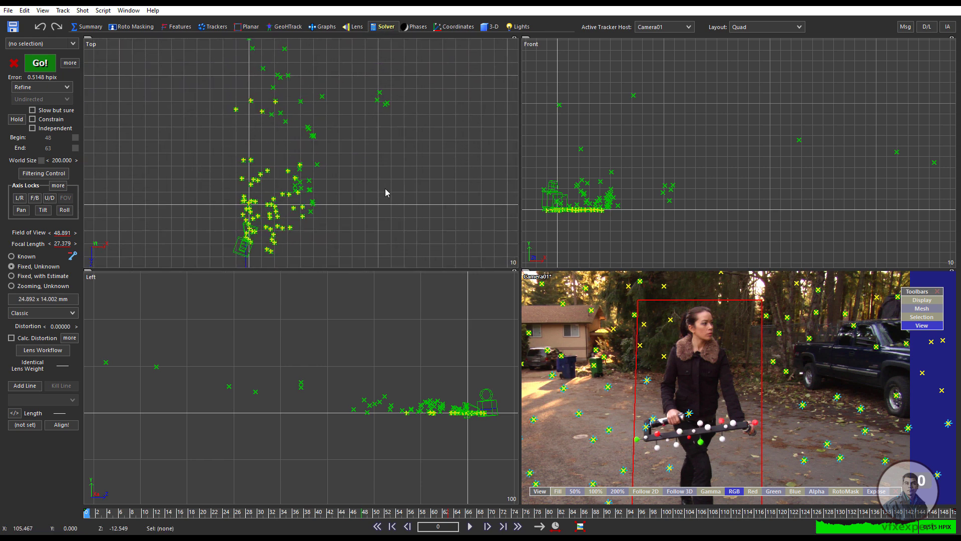
pyautogui.scroll(3, 386, 193)
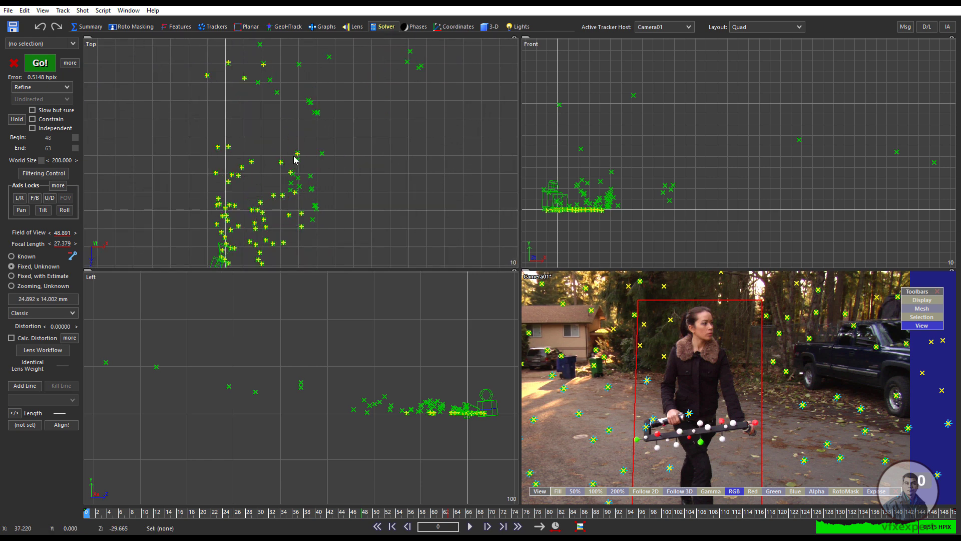
pyautogui.moveTo(559, 235); pyautogui.dragTo(625, 213, button='middle')
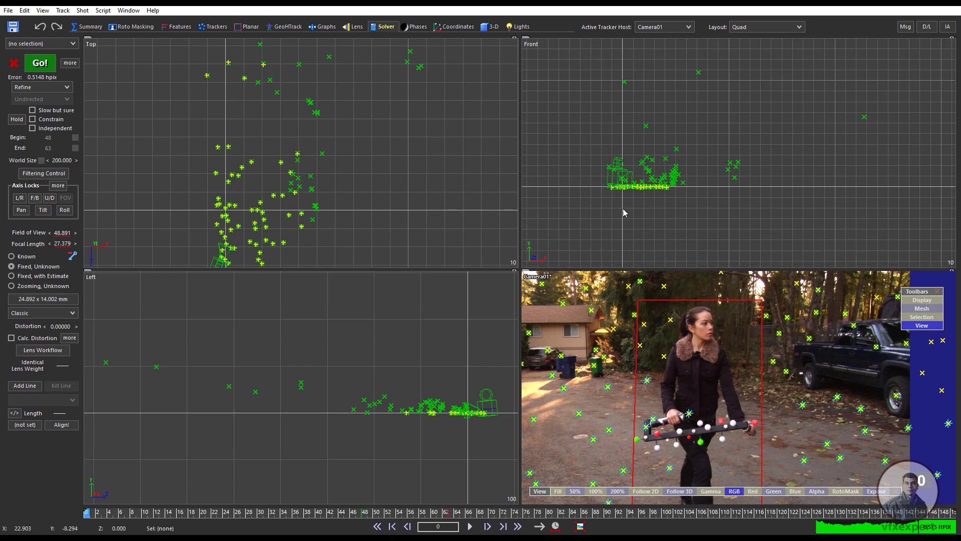
pyautogui.scroll(5, 624, 213)
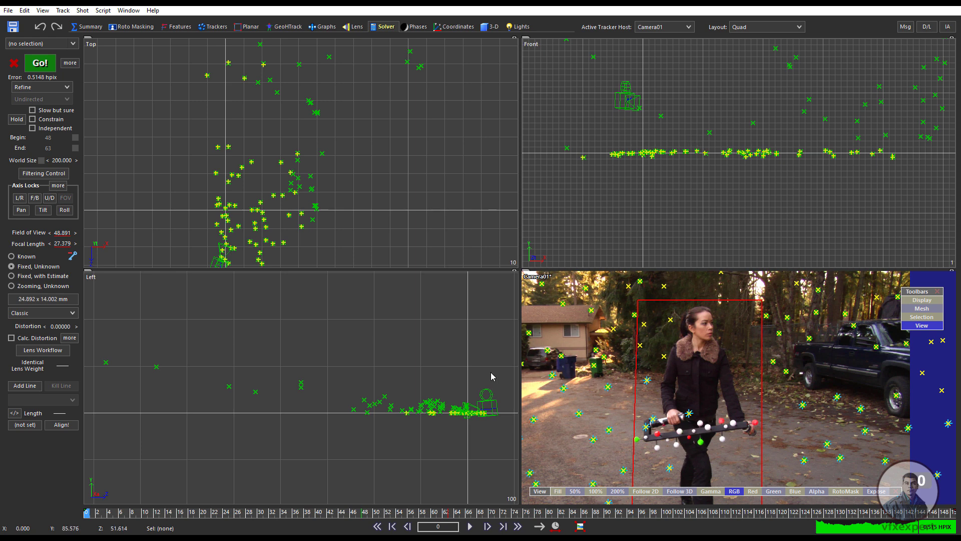
# - Examine how the floor trackers line up with the ground in the Left view
pyautogui.moveTo(450, 447); pyautogui.dragTo(374, 404, button='middle')
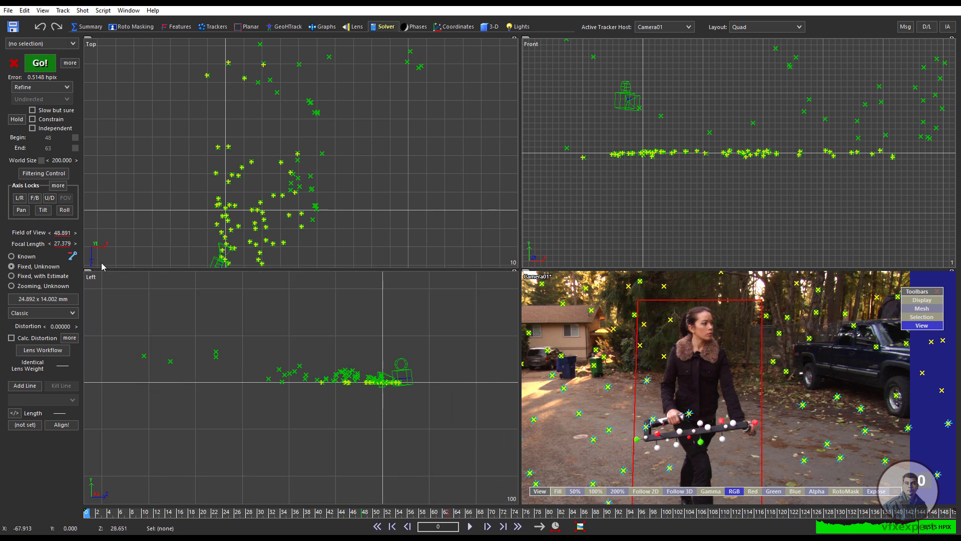
pyautogui.scroll(5, 386, 401)
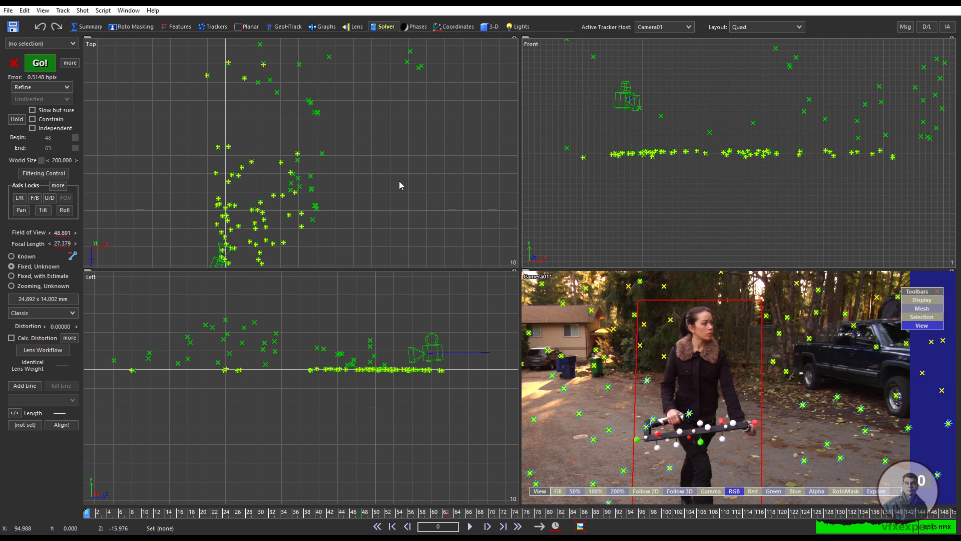
# - Show the 3-D room with the rotate tool and switch whole-scene adjustment for the camera on and off
pyautogui.click(491, 28)
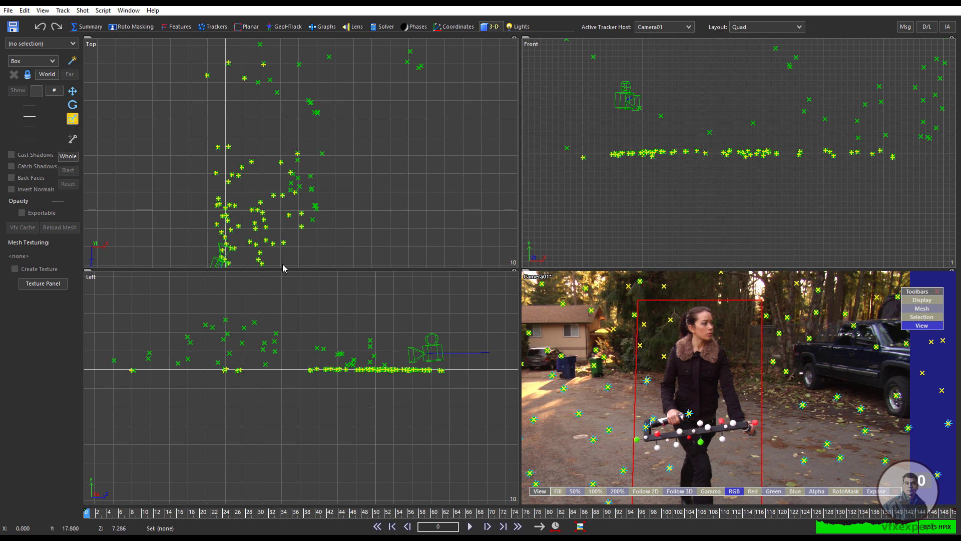
pyautogui.click(73, 107)
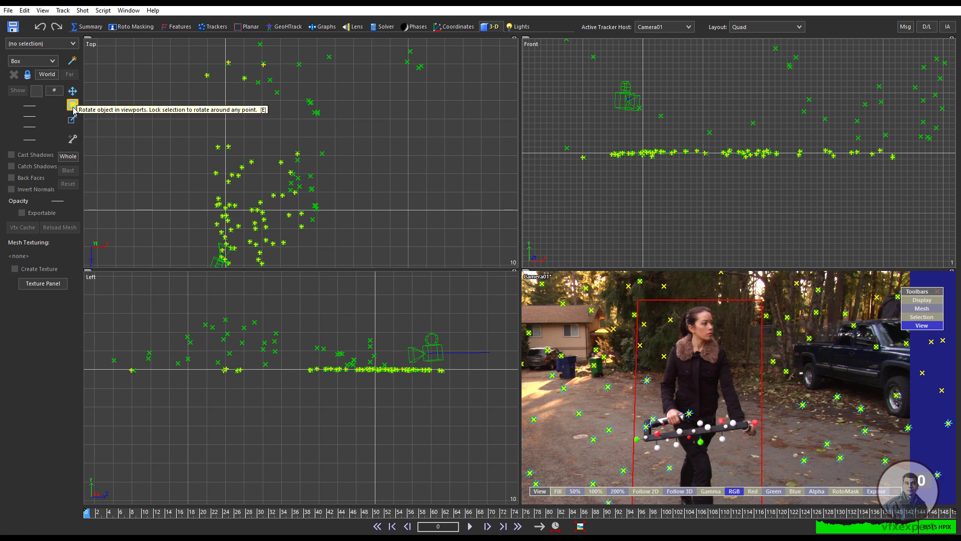
pyautogui.click(69, 157)
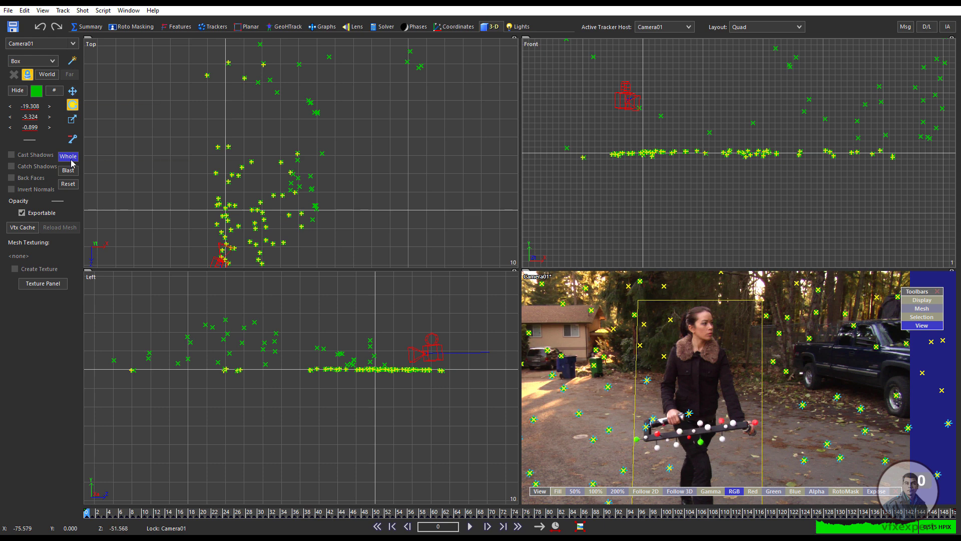
pyautogui.click(69, 157)
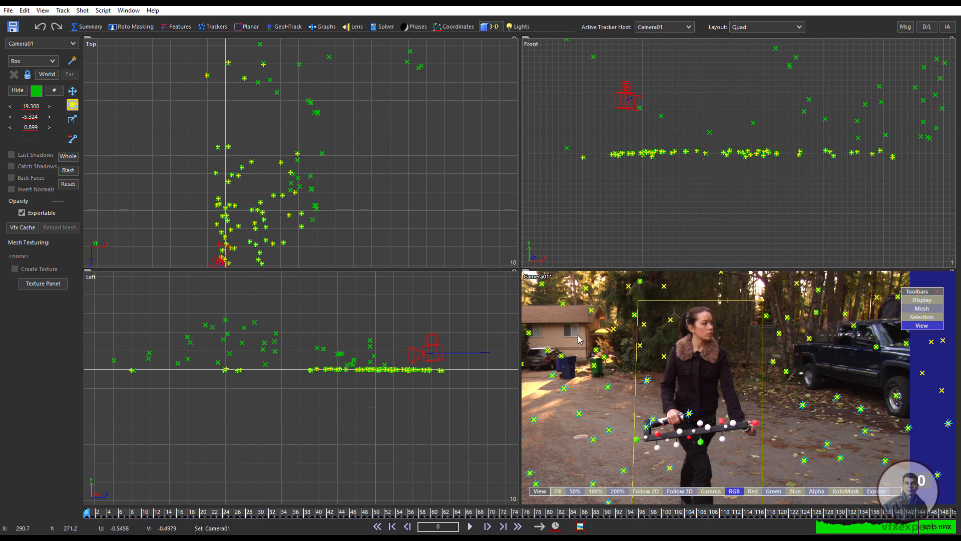
# - Go to frame 45 and colour the ground tracker on the driveway in front of the house black
pyautogui.click(111, 511)
pyautogui.moveTo(119, 511)
pyautogui.mouseDown()
pyautogui.moveTo(457, 516)
pyautogui.moveTo(306, 511)
pyautogui.moveTo(344, 501)
pyautogui.mouseUp()
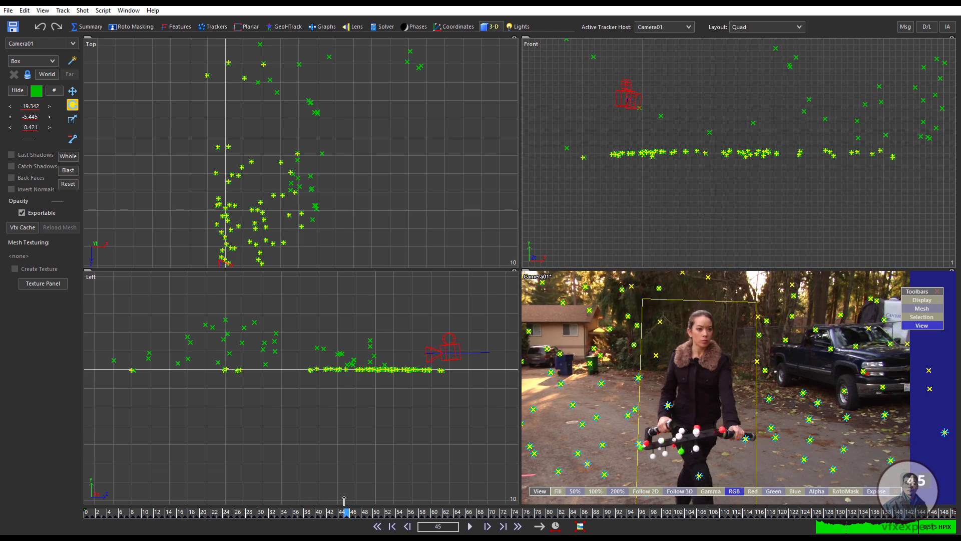
pyautogui.click(573, 405)
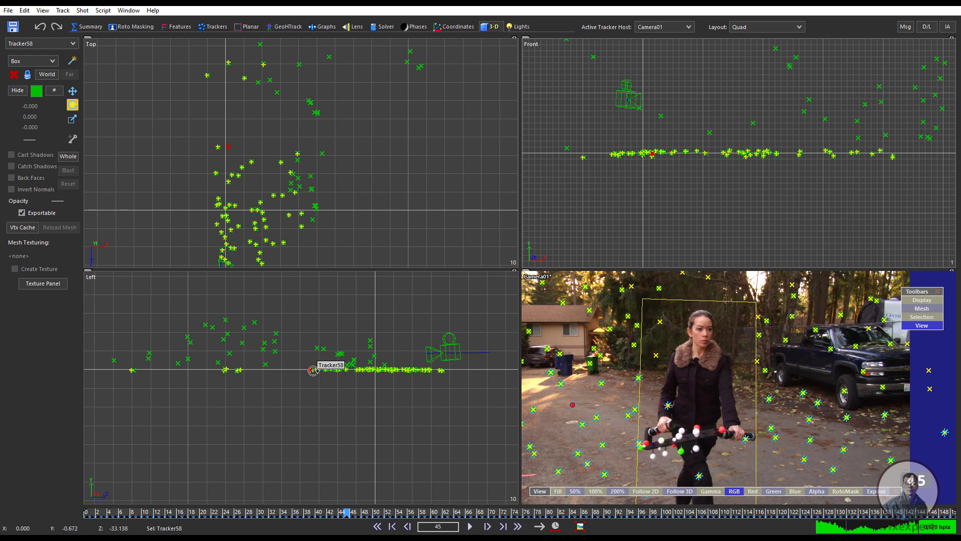
pyautogui.click(36, 91)
pyautogui.click(106, 132)
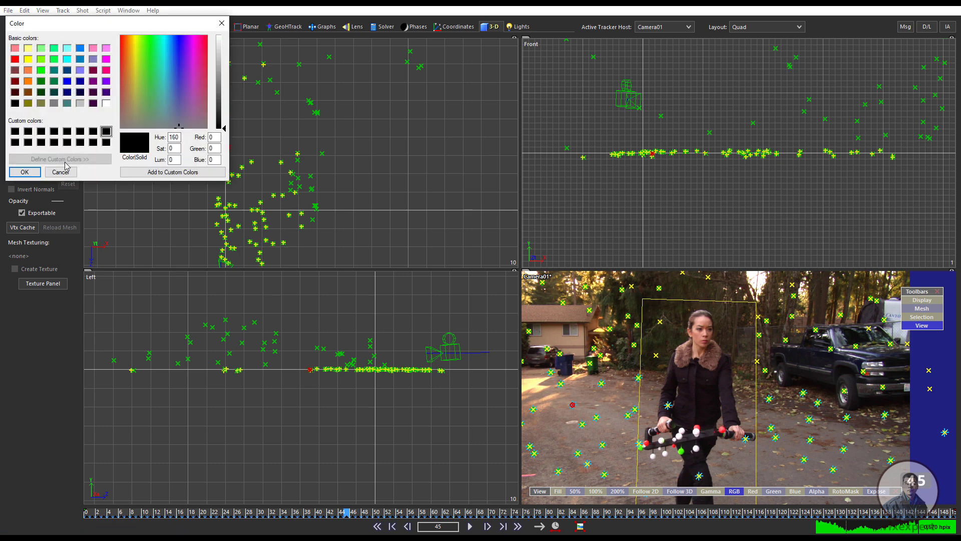
pyautogui.click(39, 172)
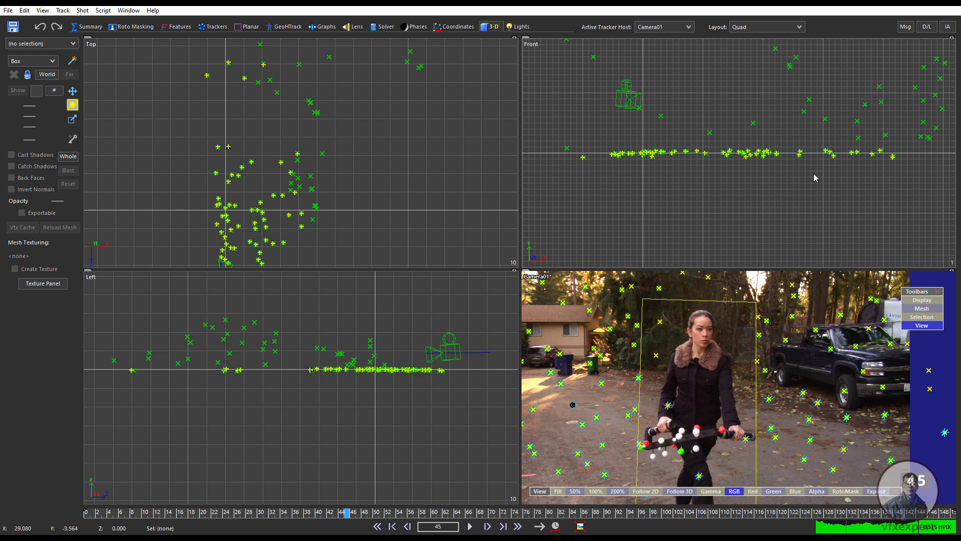
# - Create an Earthling figure on the ground beside the black tracker in the Top view
pyautogui.scroll(-2, 730, 208)
pyautogui.scroll(3, 725, 175)
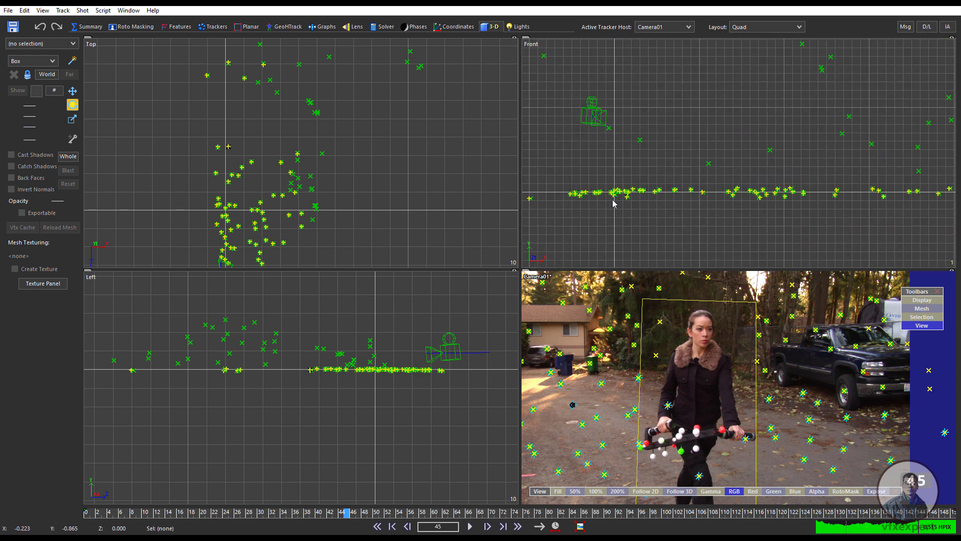
pyautogui.scroll(1, 615, 202)
pyautogui.scroll(1, 310, 372)
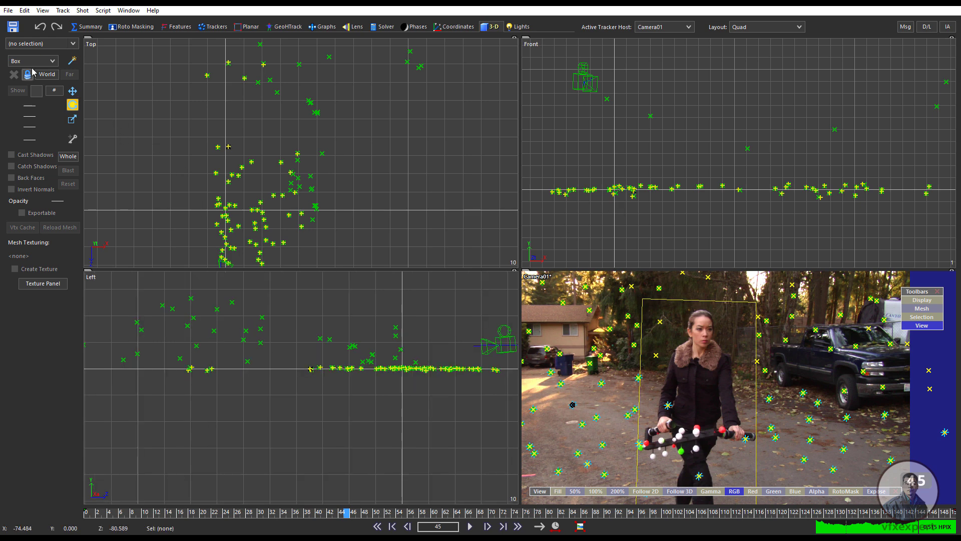
pyautogui.click(52, 61)
pyautogui.click(54, 62)
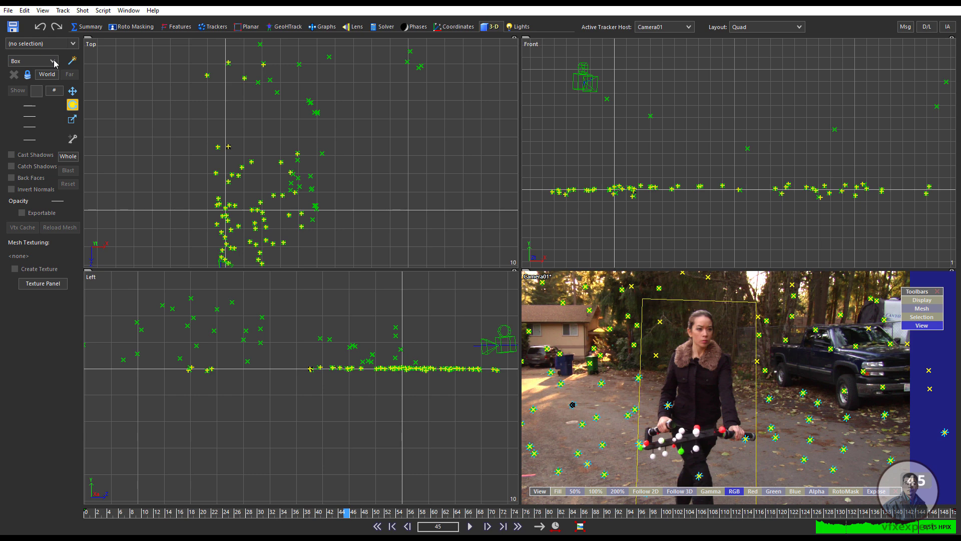
pyautogui.click(54, 62)
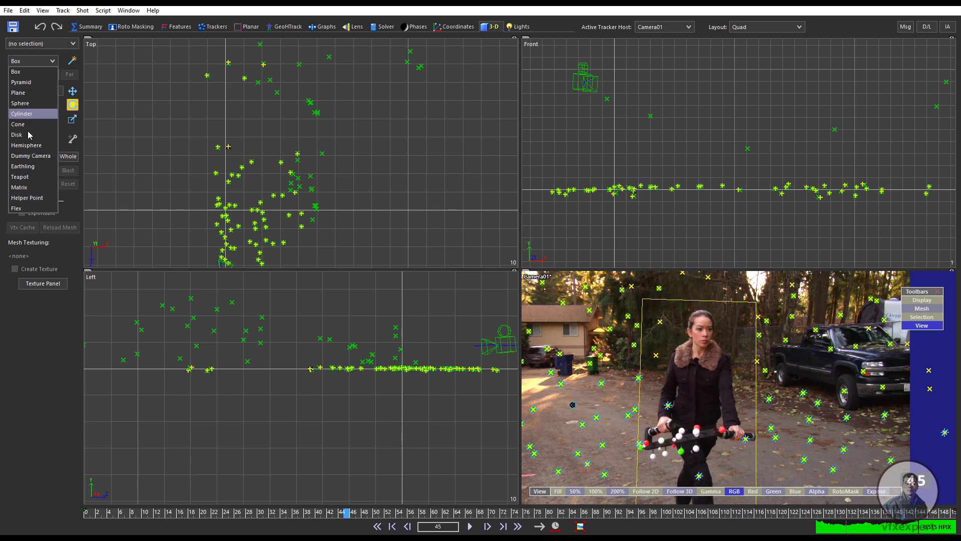
pyautogui.click(28, 167)
pyautogui.click(237, 142)
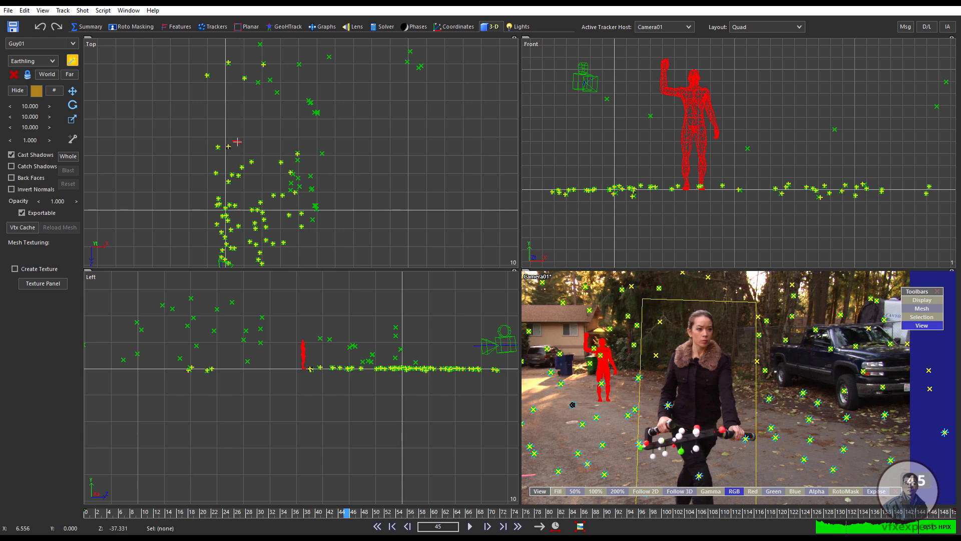
pyautogui.moveTo(238, 142); pyautogui.dragTo(248, 137)
# - Move the Earthling onto the black tracker, aligning it in the Left and Top views
pyautogui.click(72, 90)
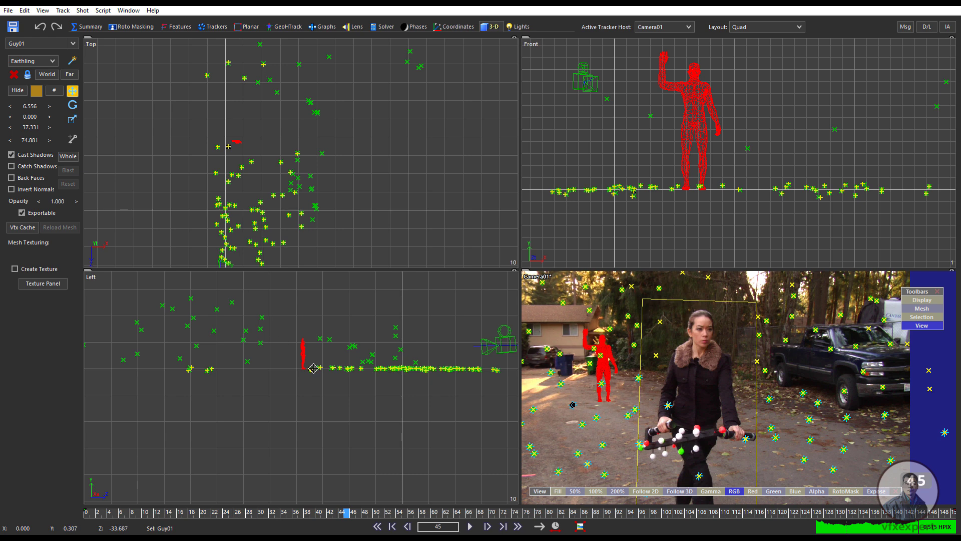
pyautogui.scroll(5, 310, 367)
pyautogui.moveTo(275, 328); pyautogui.dragTo(301, 328)
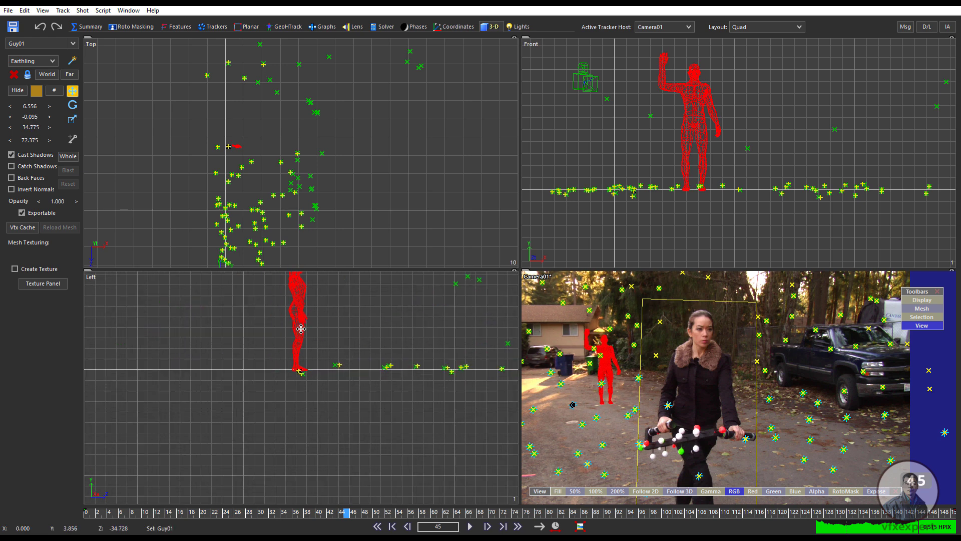
pyautogui.scroll(-3, 275, 377)
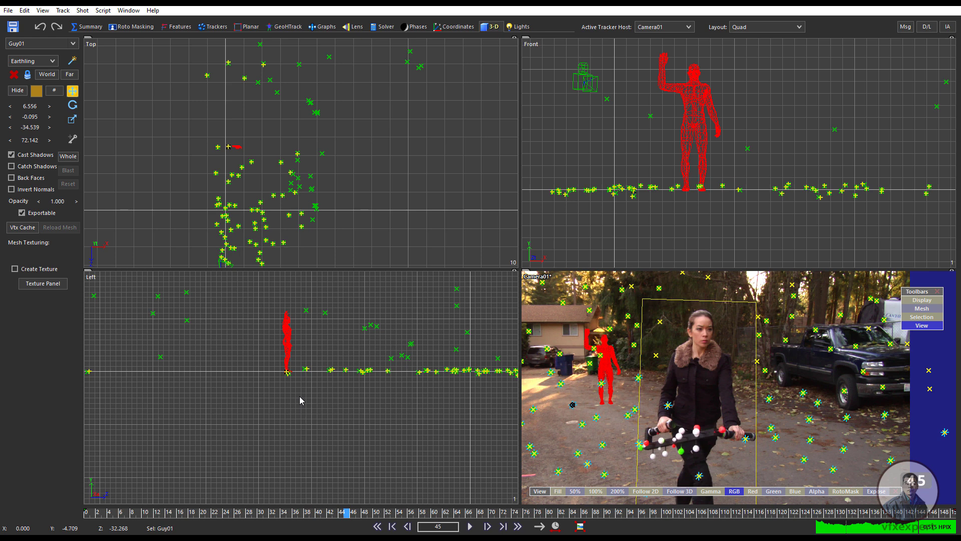
pyautogui.scroll(5, 245, 145)
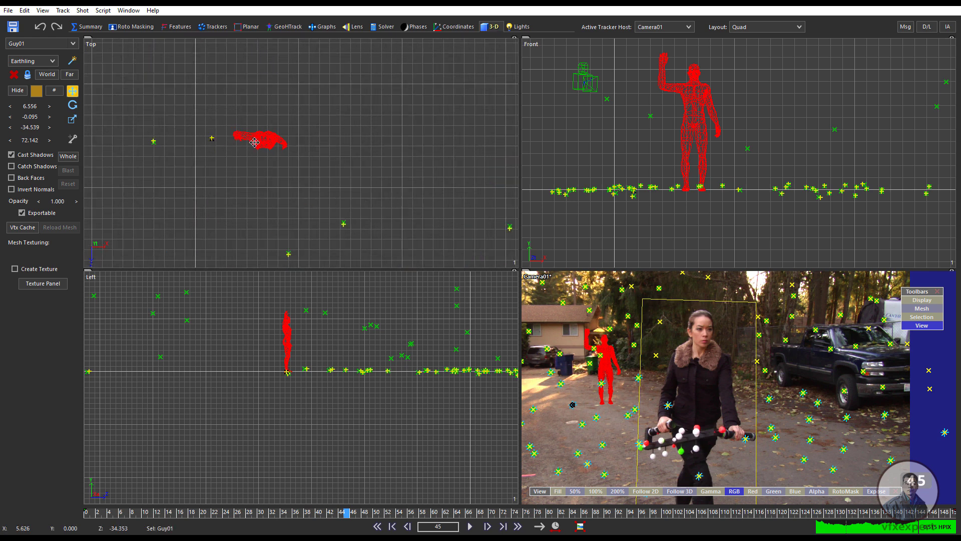
pyautogui.moveTo(254, 142); pyautogui.dragTo(216, 139)
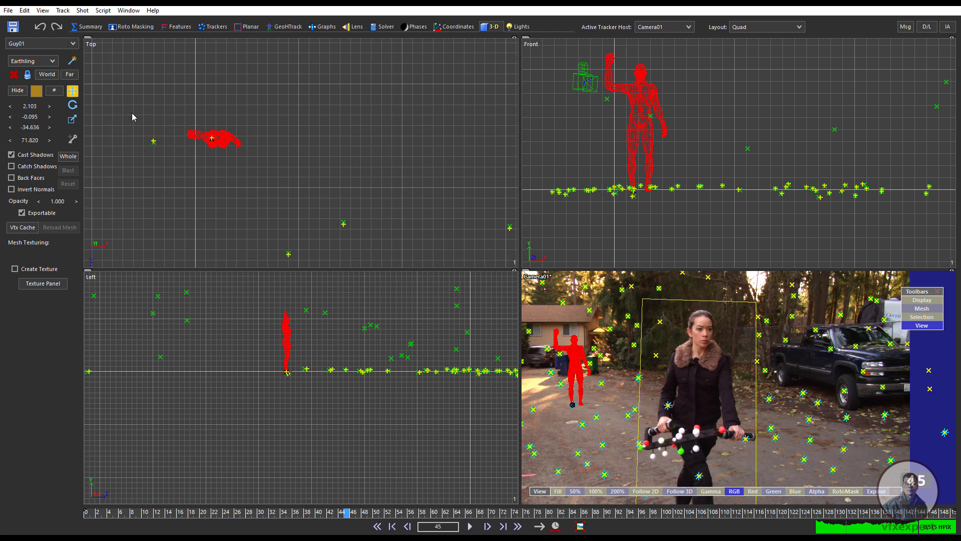
# - Set the Earthling's vertical position to 0
pyautogui.doubleClick(37, 116)
pyautogui.write('0')
pyautogui.press('Return')
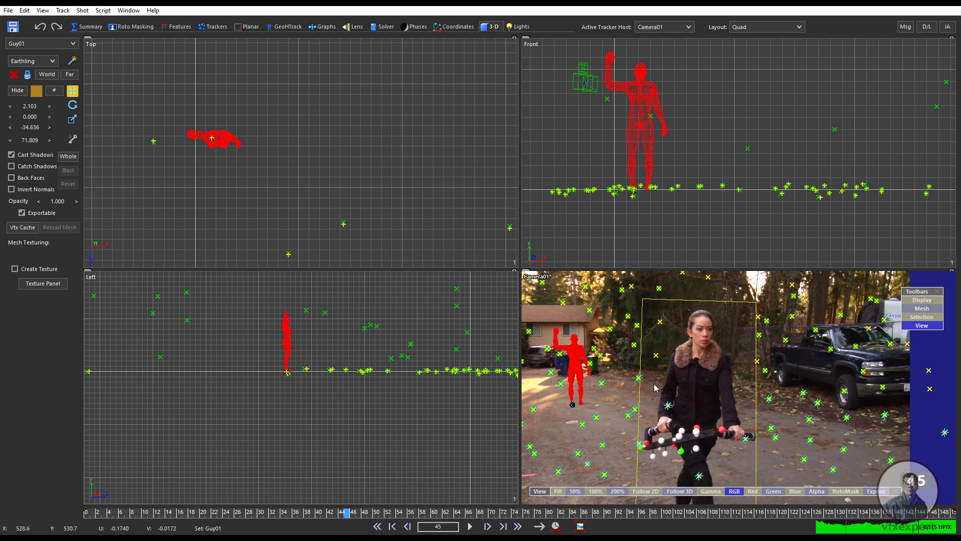
# - Change to the Camera layout and save the scene
pyautogui.click(775, 28)
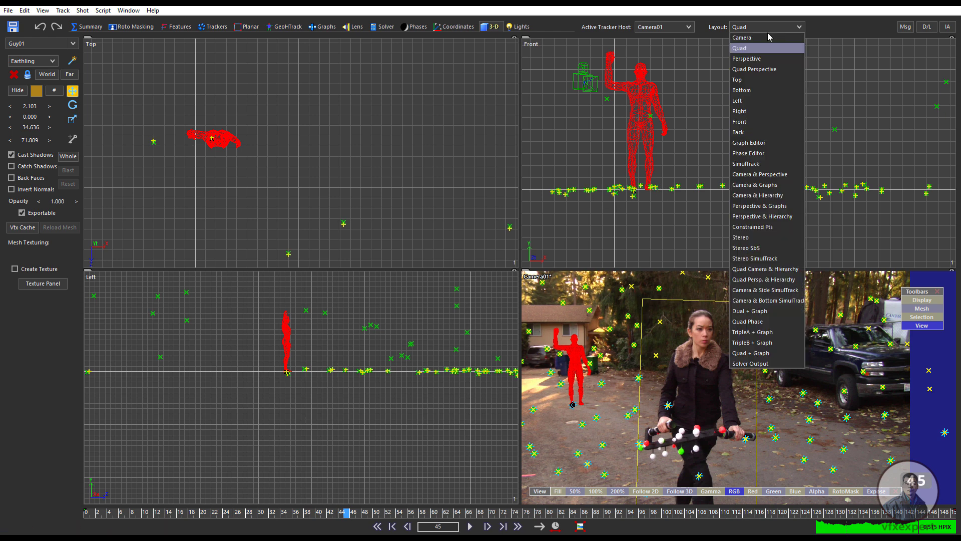
pyautogui.click(750, 42)
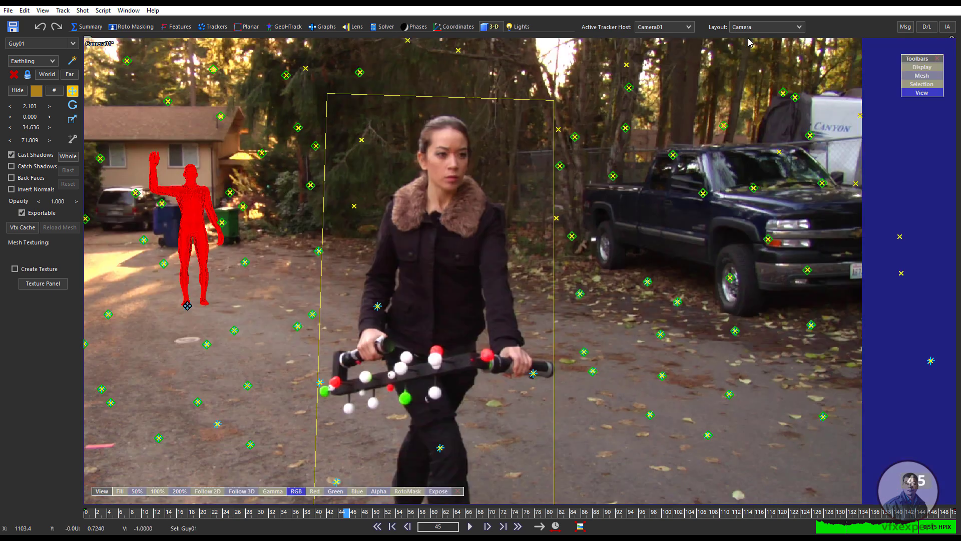
pyautogui.click(9, 11)
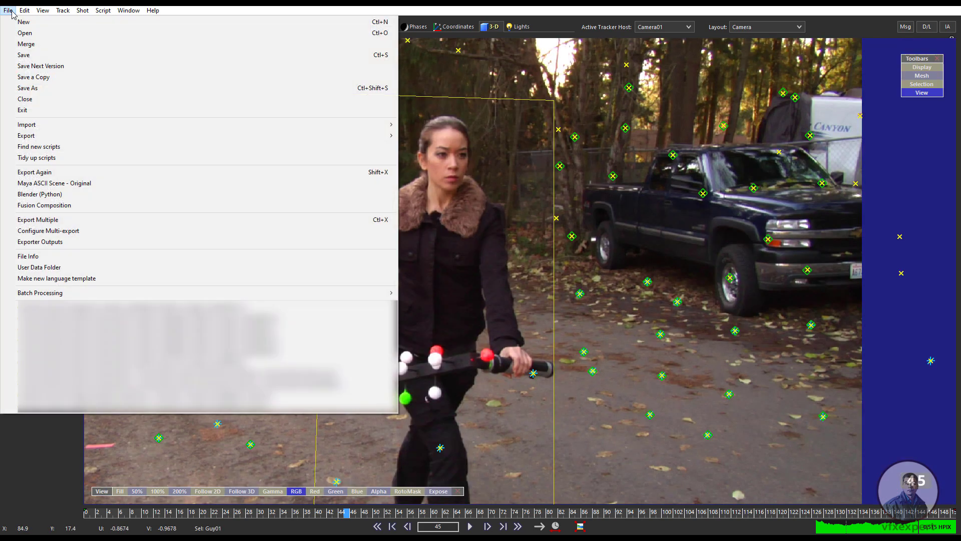
pyautogui.click(23, 56)
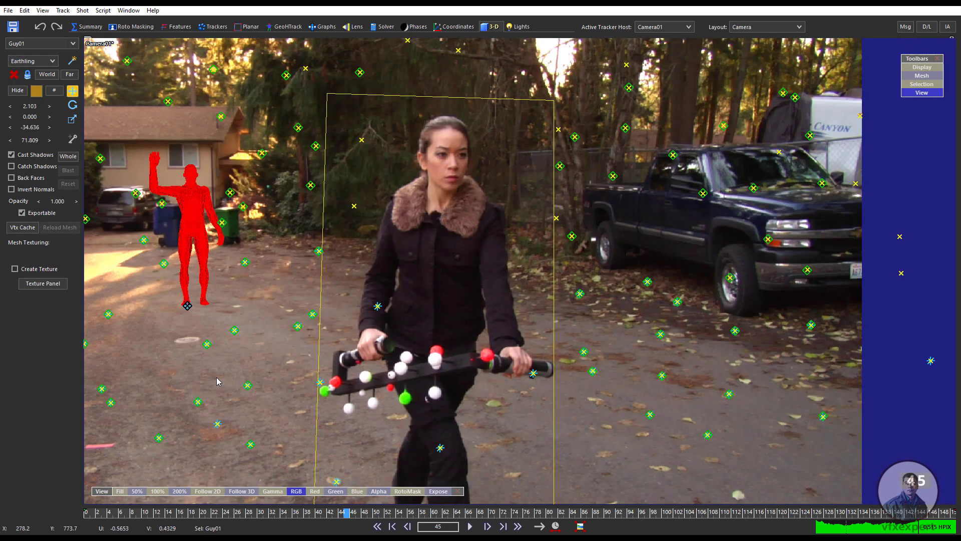
# - Play the shot from frame 0 to check that the Earthling sticks to the ground, and rewind to the start
pyautogui.scroll(-2, 418, 431)
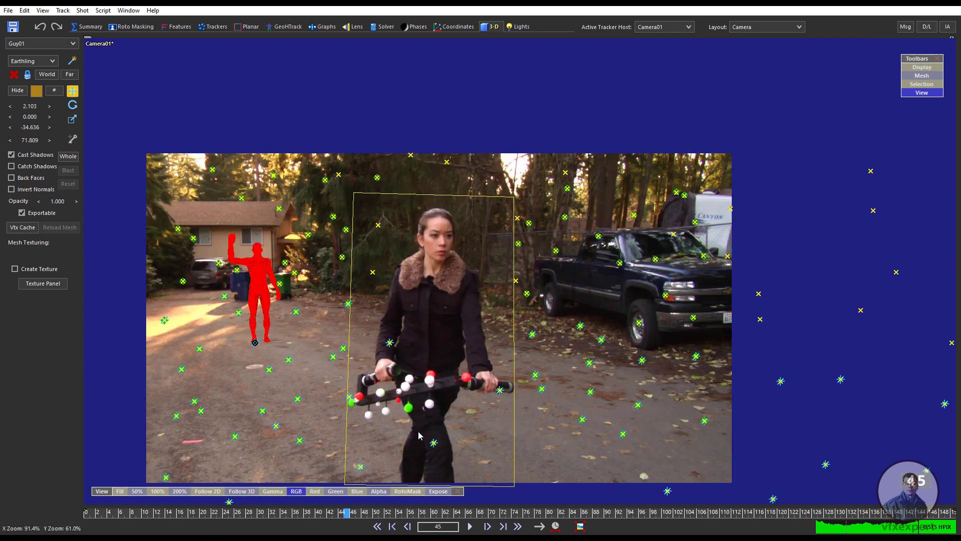
pyautogui.moveTo(276, 481); pyautogui.dragTo(274, 460, button='middle')
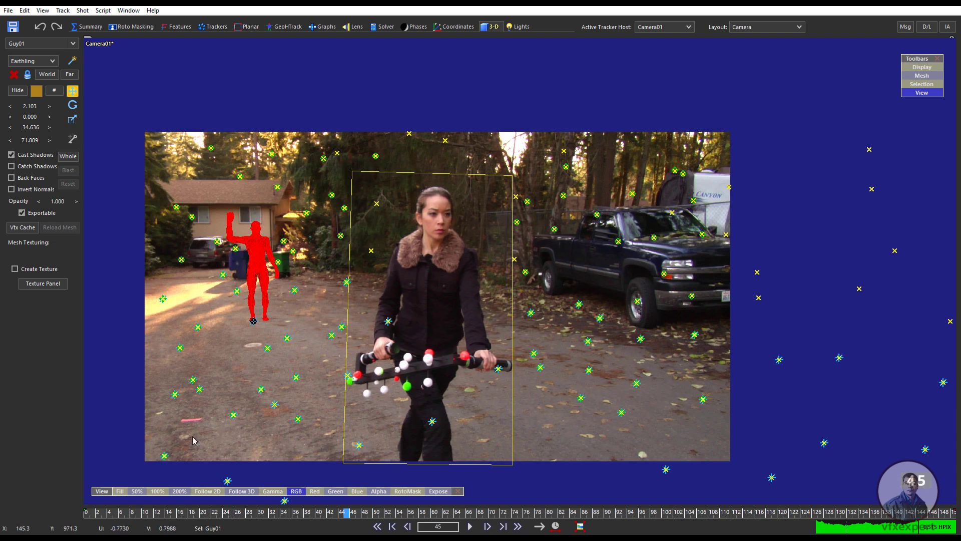
pyautogui.moveTo(103, 516); pyautogui.dragTo(76, 514)
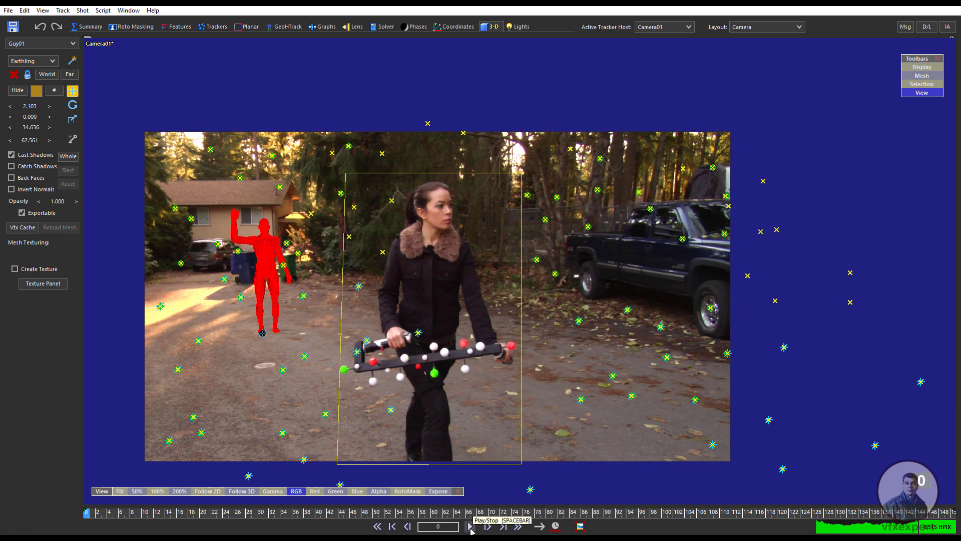
pyautogui.click(470, 526)
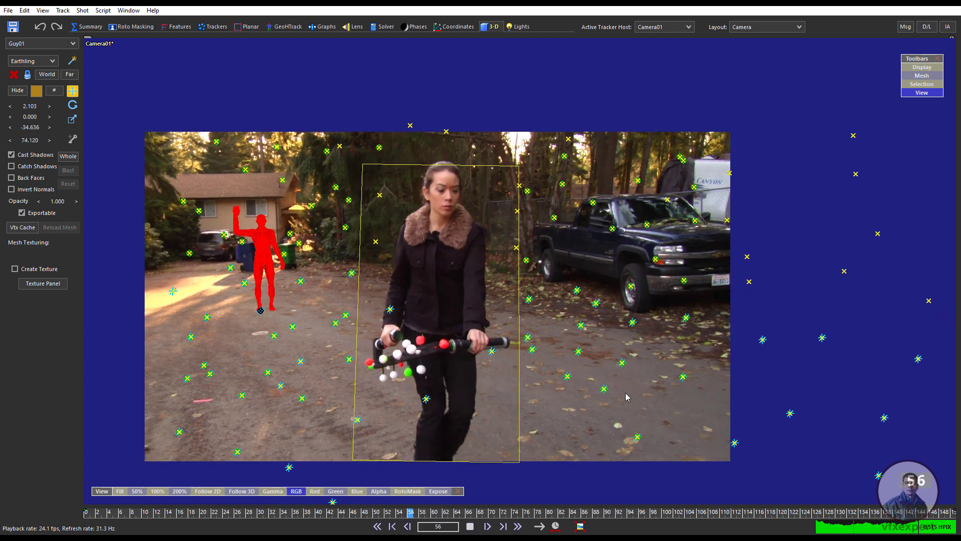
pyautogui.click(471, 527)
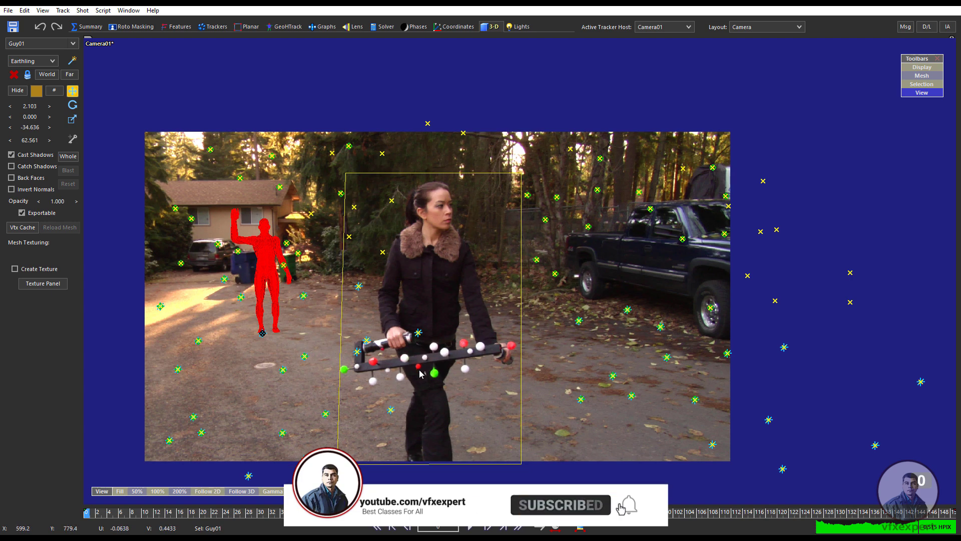
pyautogui.scroll(2, 434, 387)
pyautogui.moveTo(433, 384); pyautogui.dragTo(444, 381, button='middle')
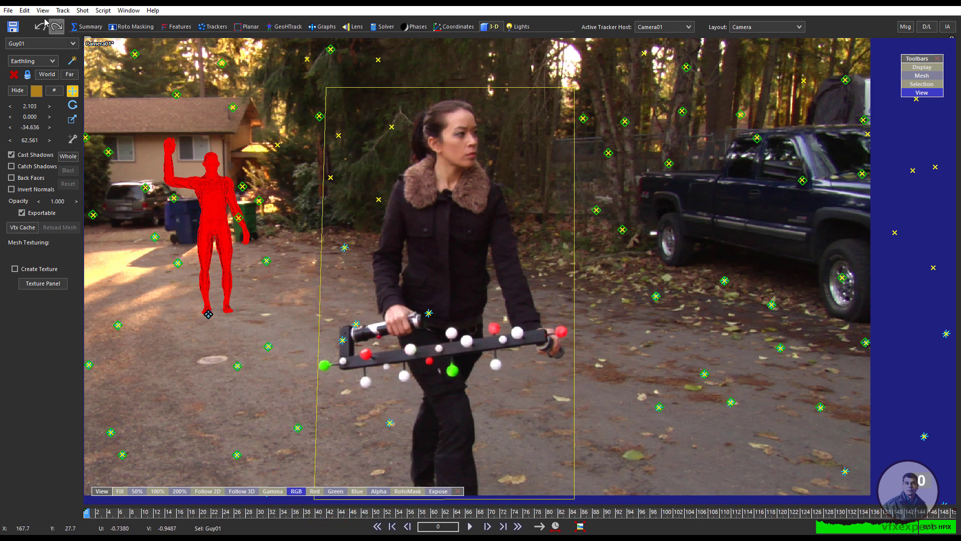
# - Save the scene and save its next version as hcw_blaster_walk.00002
pyautogui.click(7, 11)
pyautogui.click(25, 56)
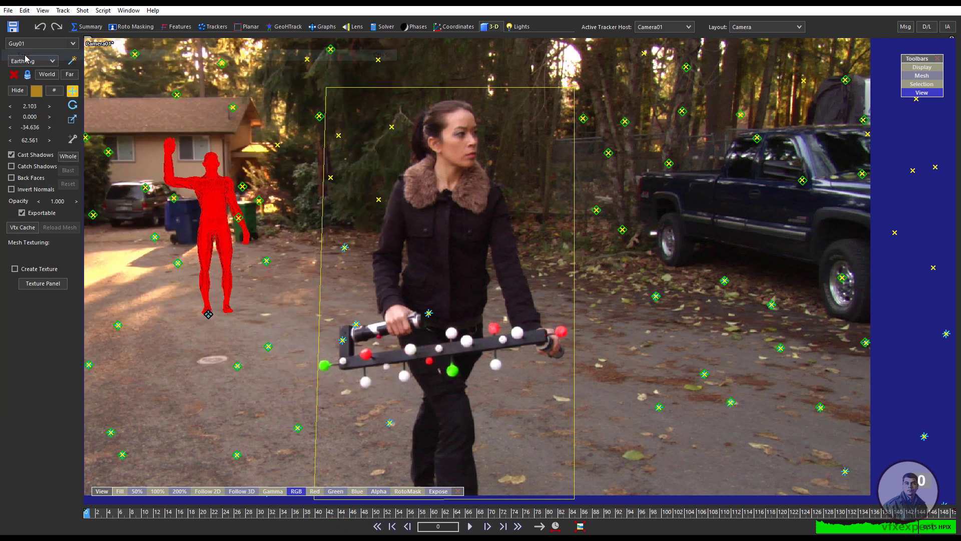
pyautogui.click(8, 11)
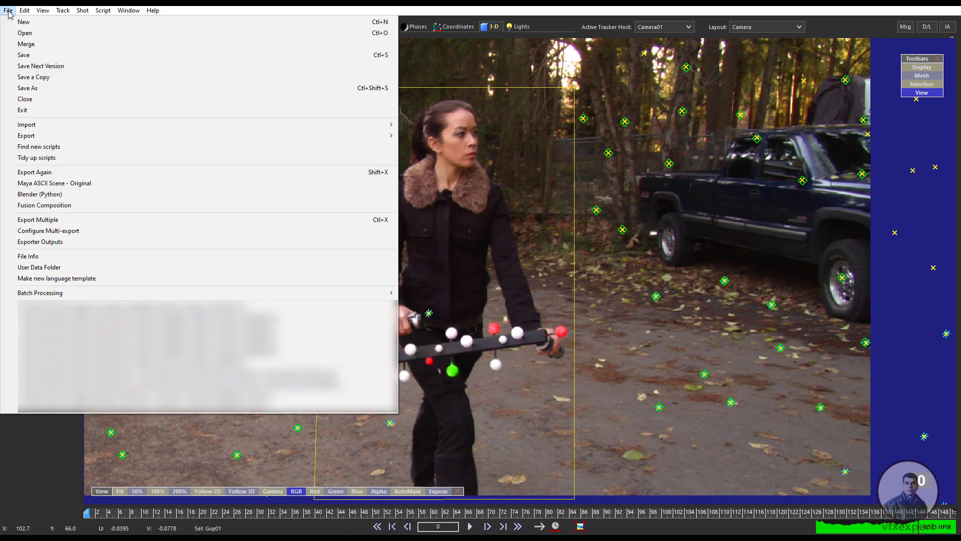
pyautogui.click(40, 66)
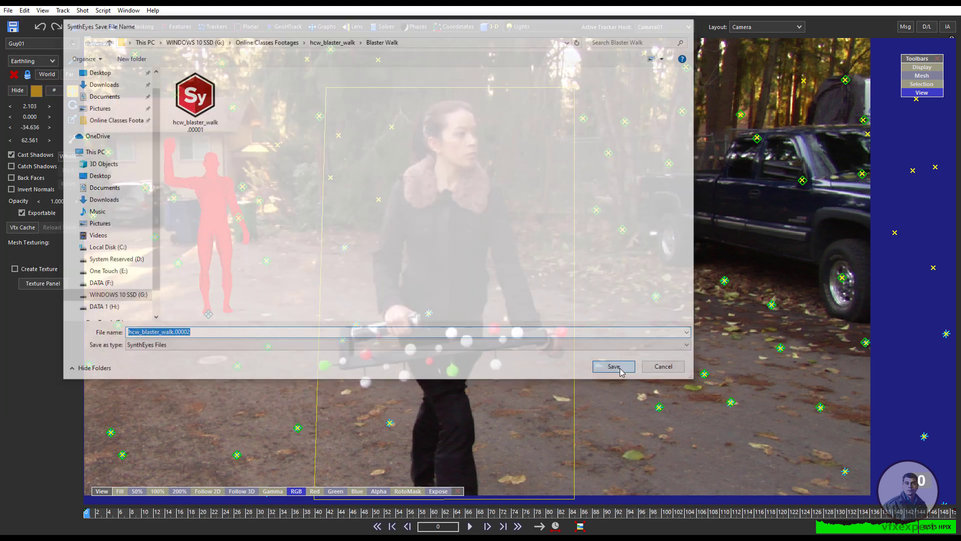
pyautogui.click(614, 367)
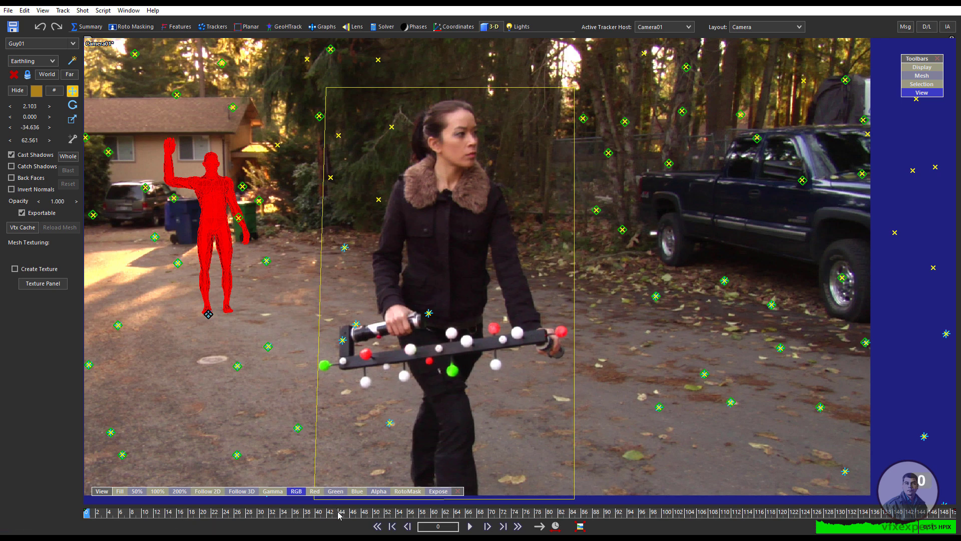
# - Scrub through the shot to examine how the blaster prop and its marker balls move, ending at frame 0
pyautogui.moveTo(338, 512); pyautogui.dragTo(485, 504)
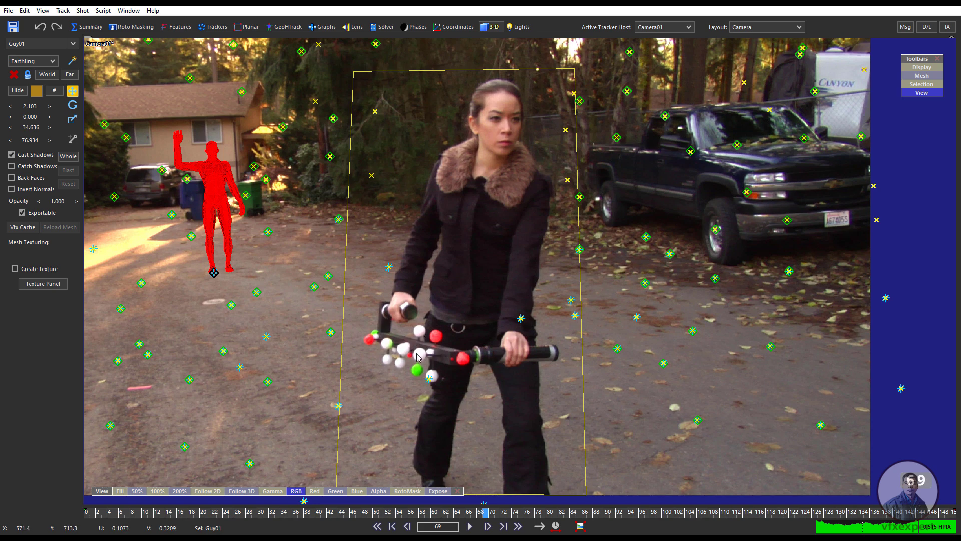
pyautogui.moveTo(488, 510); pyautogui.dragTo(630, 511)
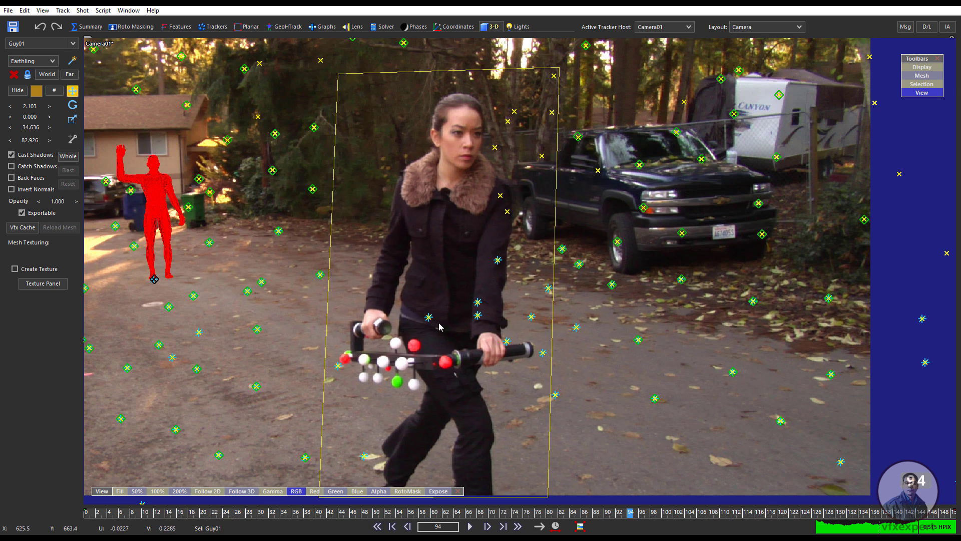
pyautogui.moveTo(629, 510); pyautogui.dragTo(730, 511)
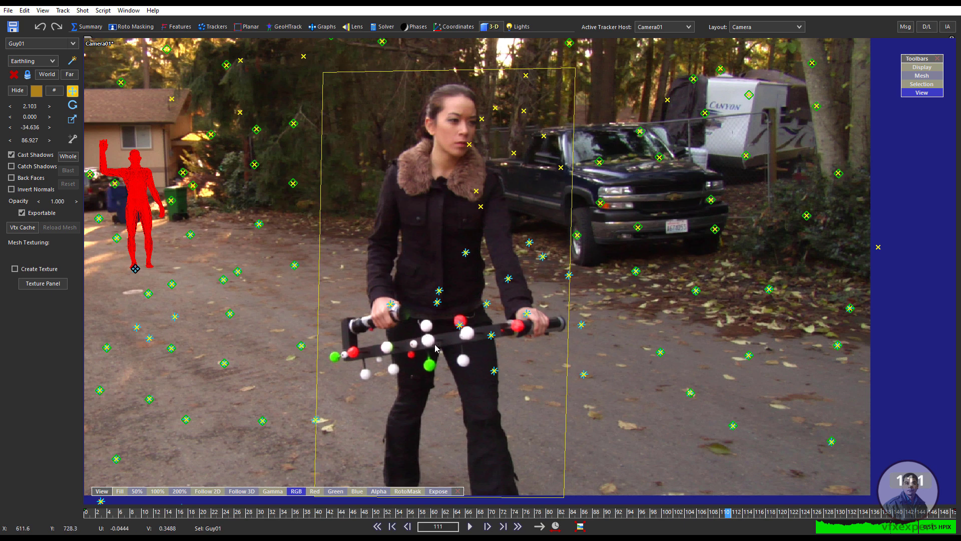
pyautogui.moveTo(732, 515); pyautogui.dragTo(705, 513)
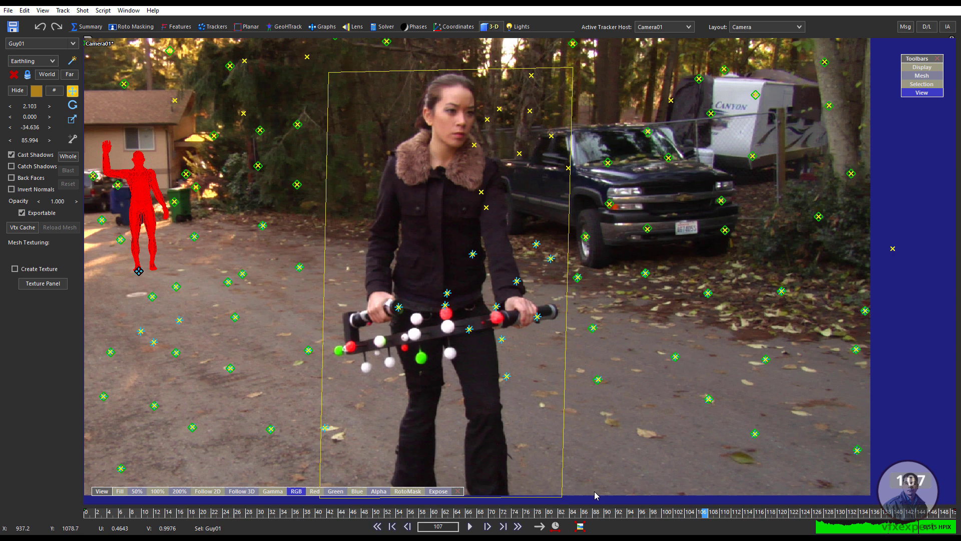
pyautogui.click(377, 526)
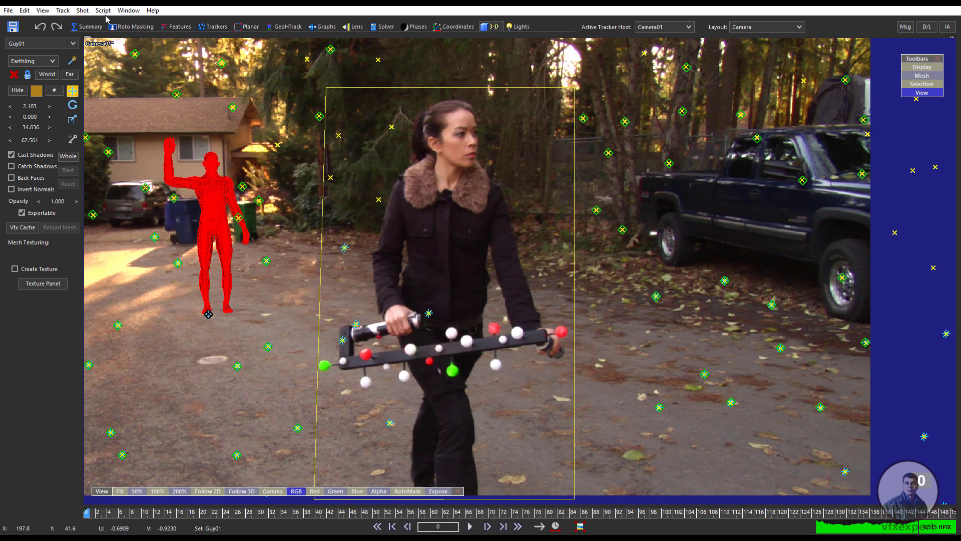
# - Add a moving object to the shot and change to the Trackers room
pyautogui.click(84, 11)
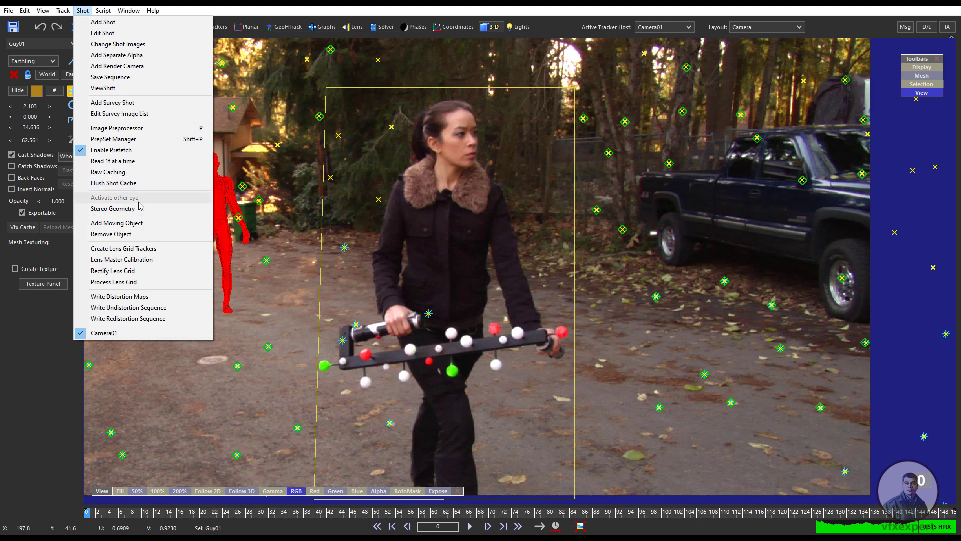
pyautogui.click(143, 228)
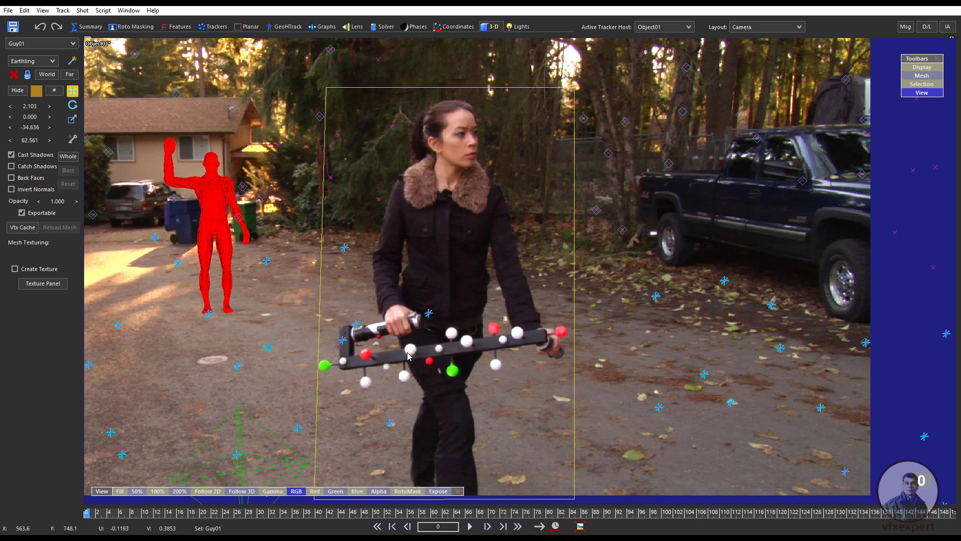
pyautogui.click(216, 28)
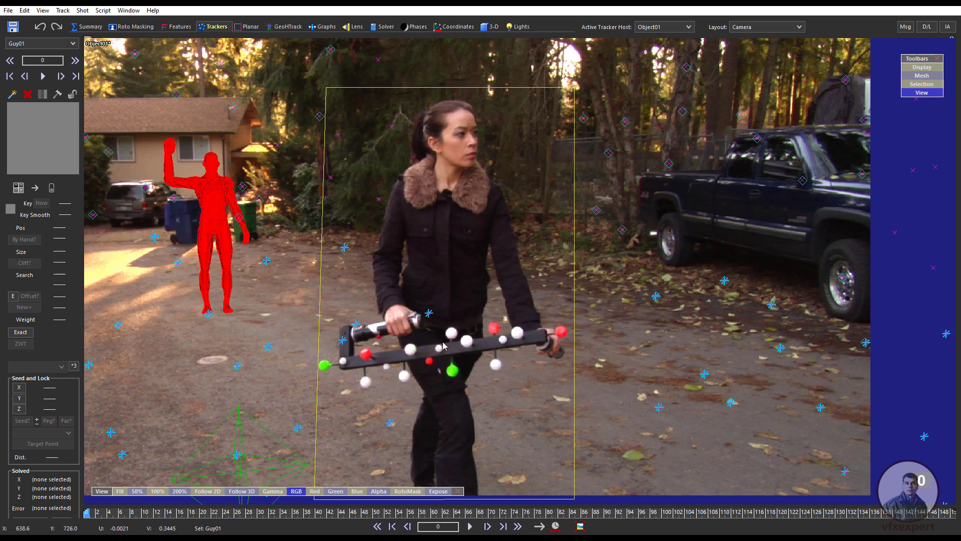
# - Create a supervised tracker at frame 0 on the large white ball between the woman's hands, with its size reduced to about 0.0163
pyautogui.moveTo(397, 406); pyautogui.dragTo(396, 387, button='middle')
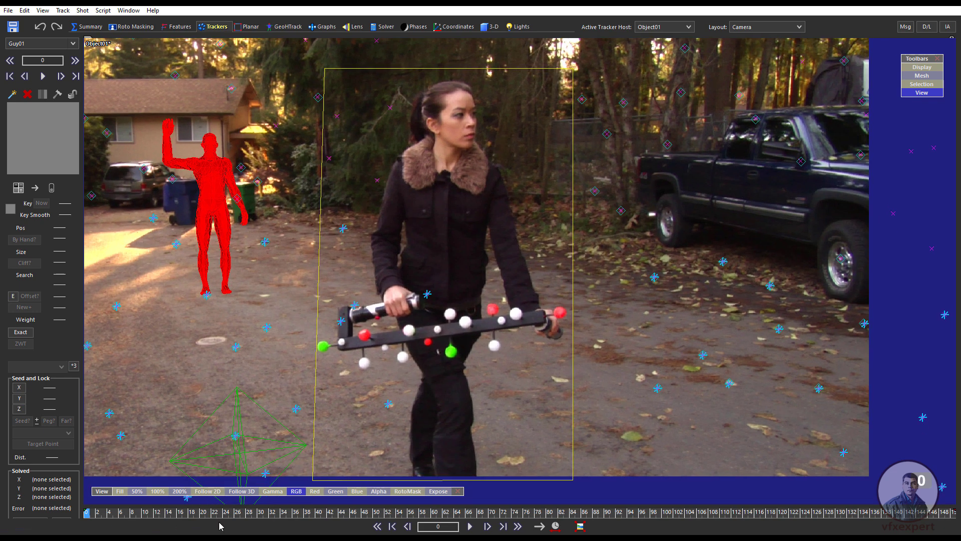
pyautogui.moveTo(88, 518); pyautogui.dragTo(214, 514)
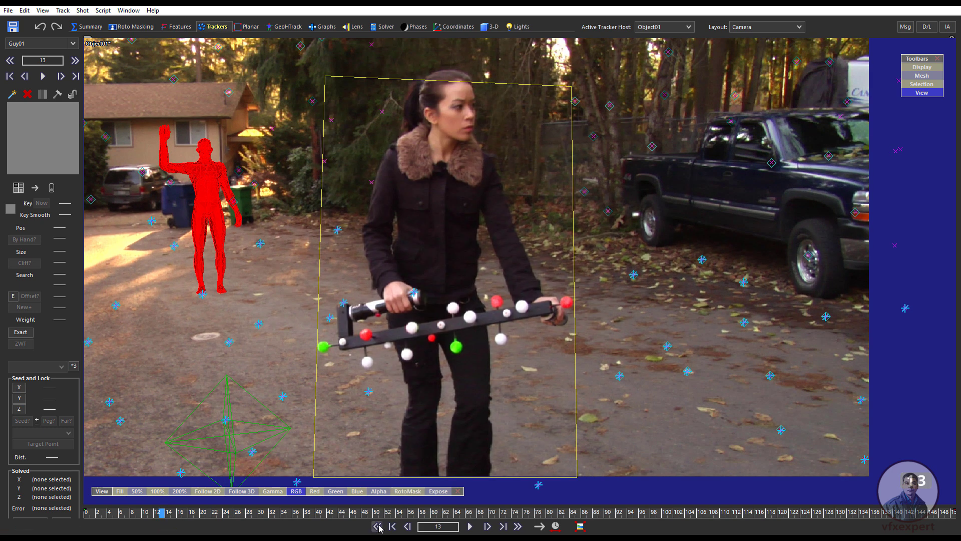
pyautogui.click(378, 525)
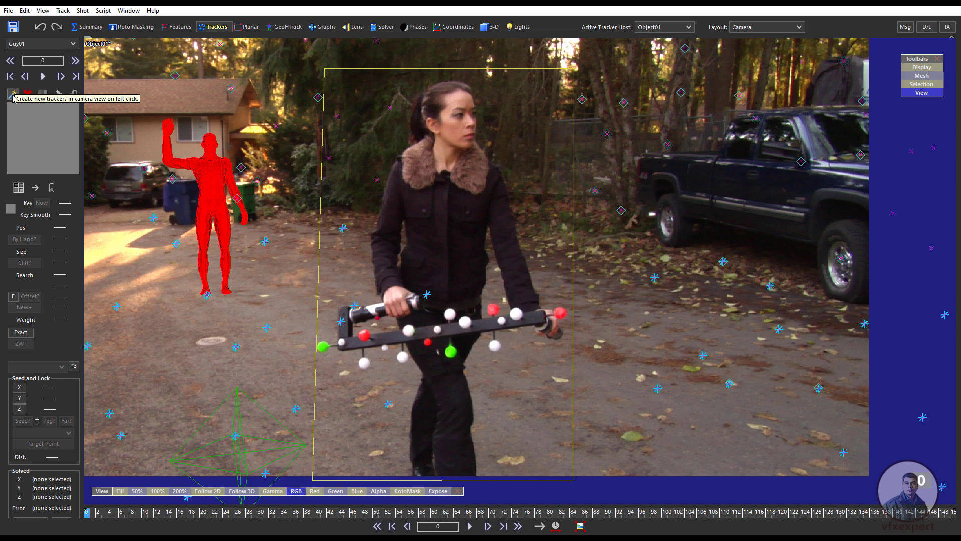
pyautogui.click(14, 99)
pyautogui.click(12, 95)
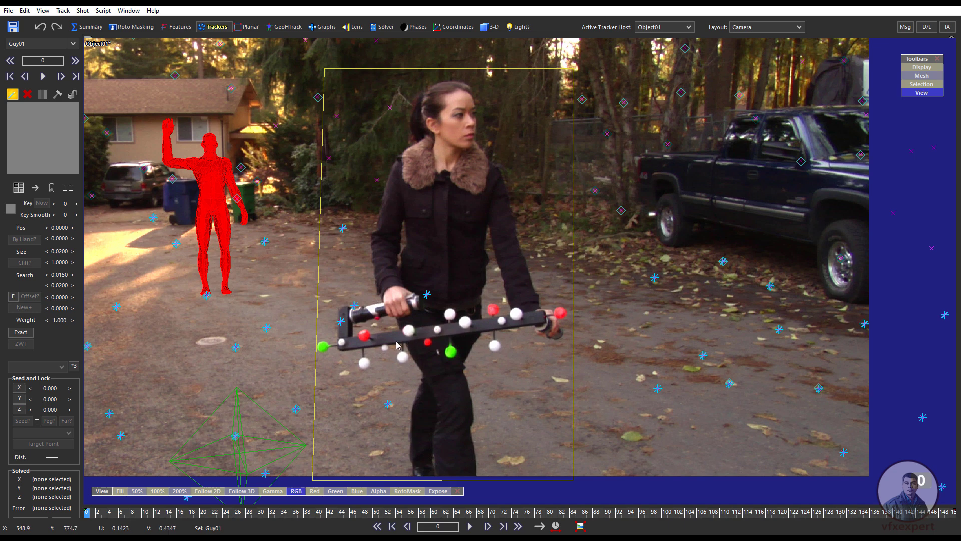
pyautogui.click(410, 332)
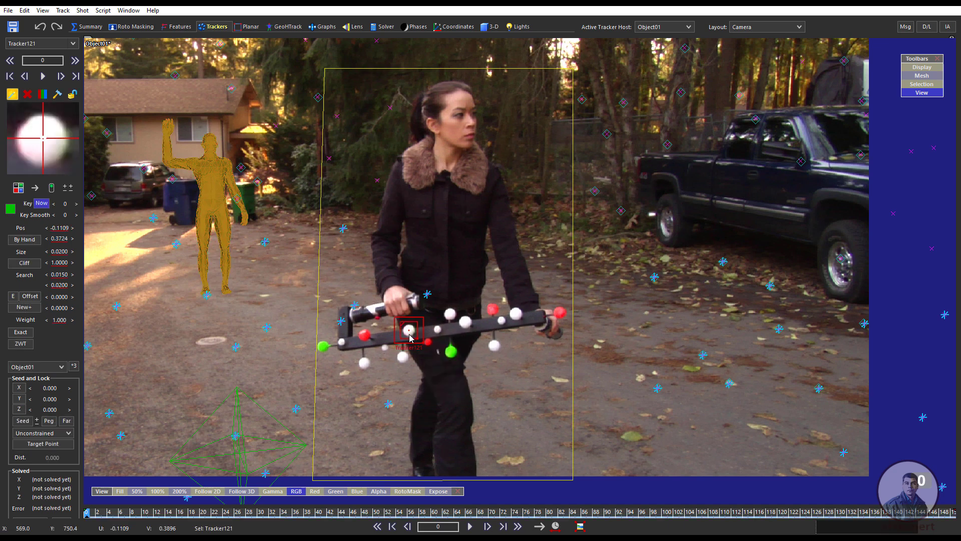
pyautogui.scroll(5, 386, 348)
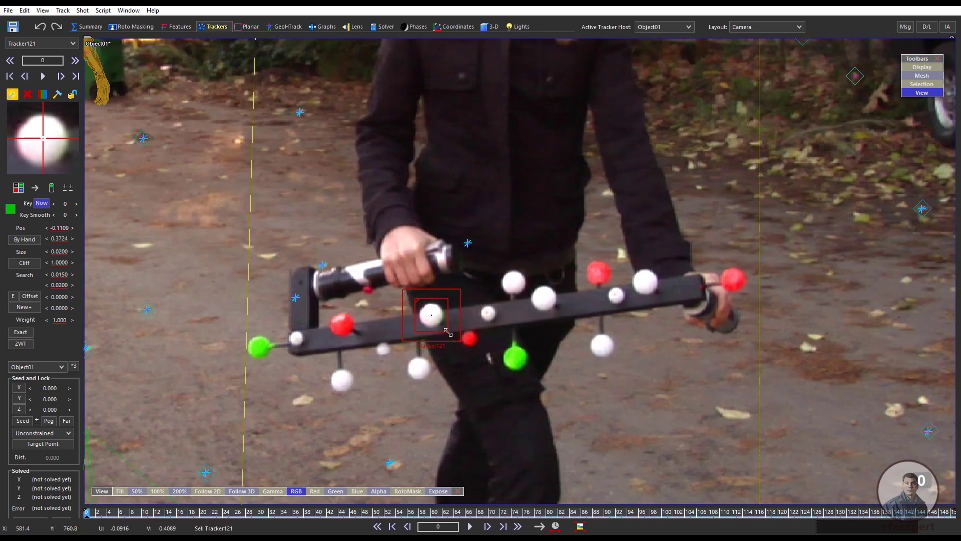
pyautogui.moveTo(448, 332); pyautogui.dragTo(440, 320)
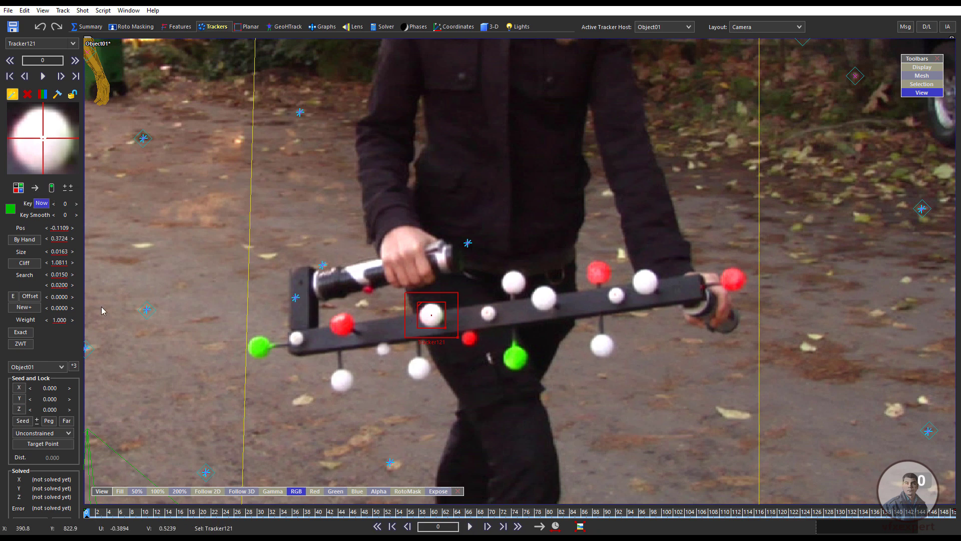
# - Track the white ball forward from frame 0 and set a position key at frame 35
pyautogui.click(36, 188)
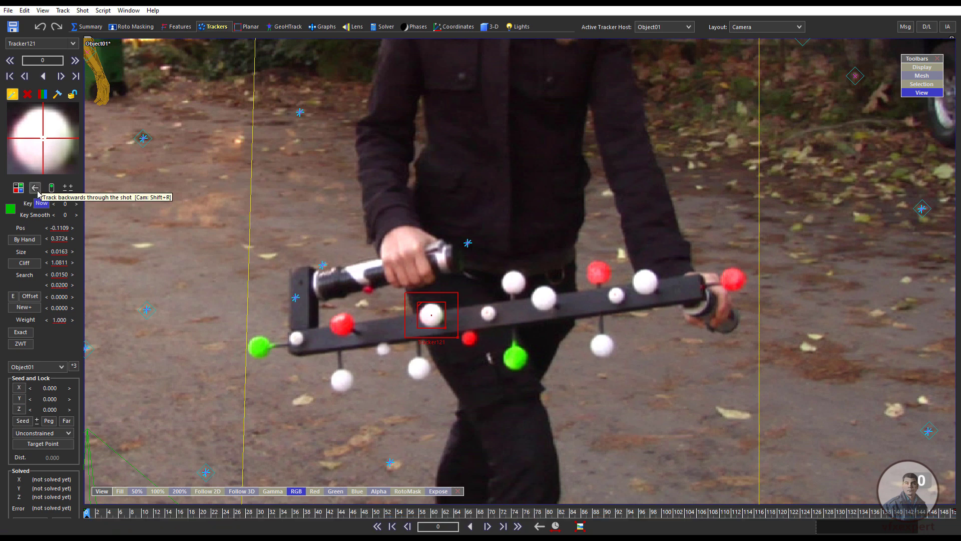
pyautogui.click(35, 189)
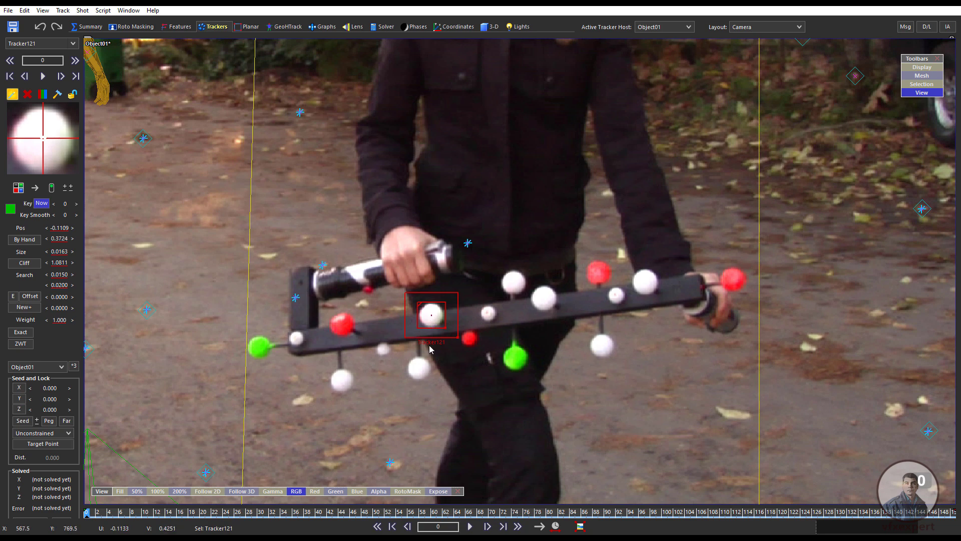
pyautogui.press('space')
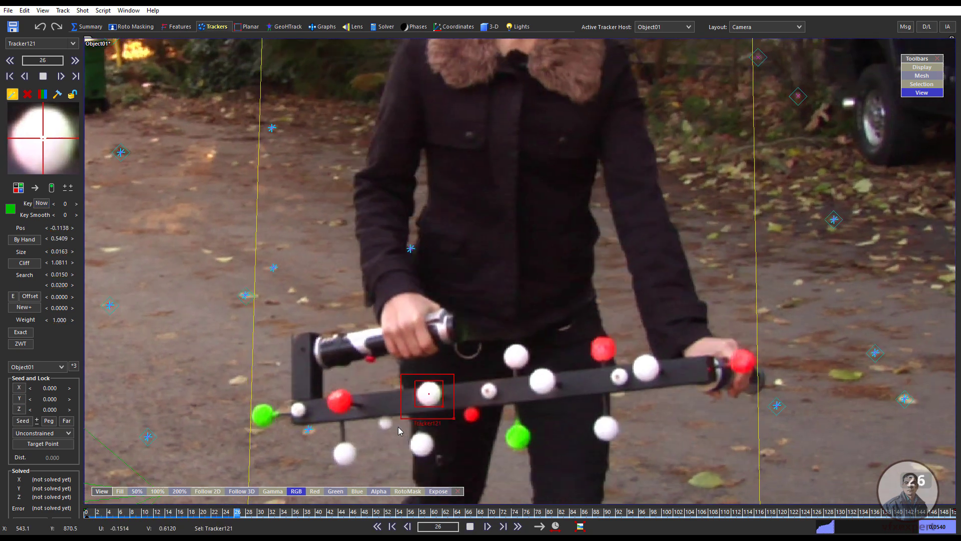
pyautogui.press('space')
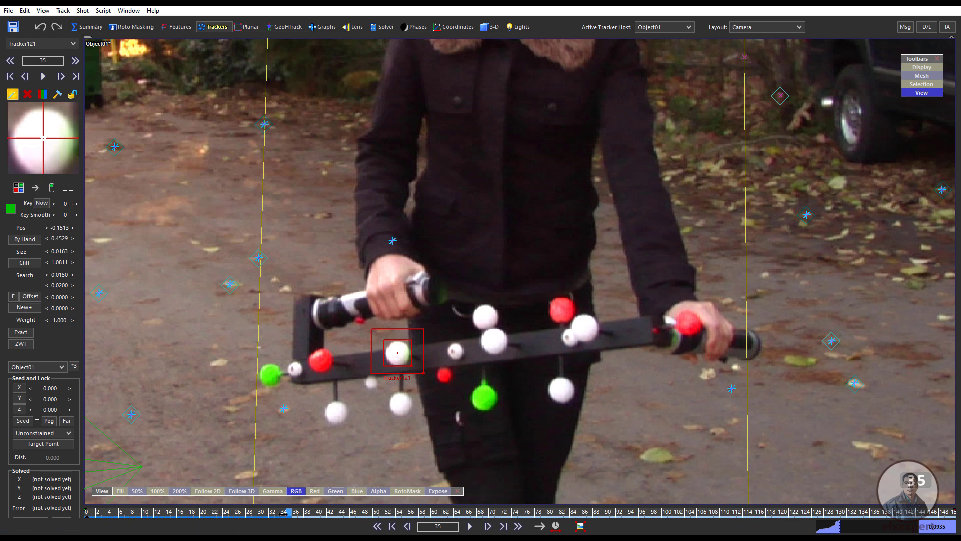
pyautogui.click(42, 203)
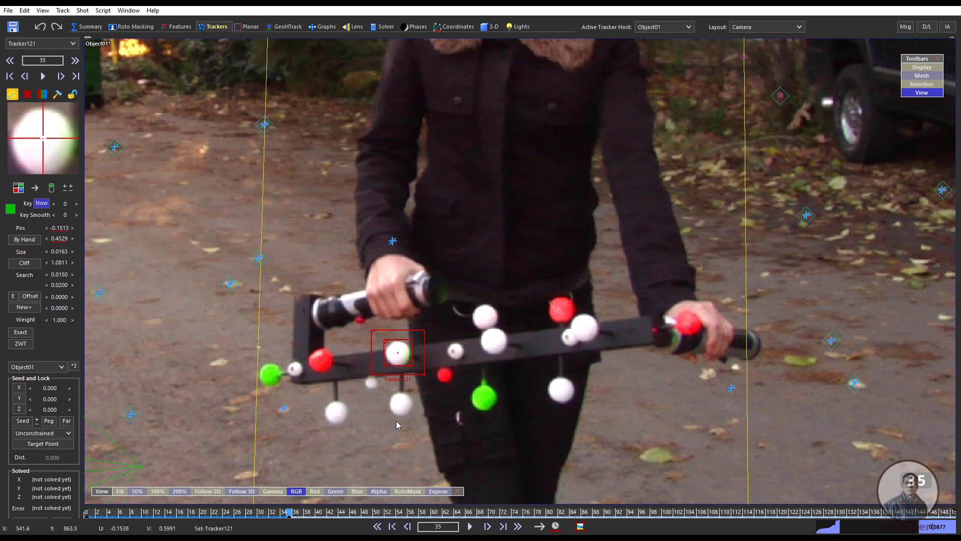
# - Continue tracking the white ball to frame 150, keying its position at frames 54 and 95
pyautogui.press('space')
pyautogui.press('space')
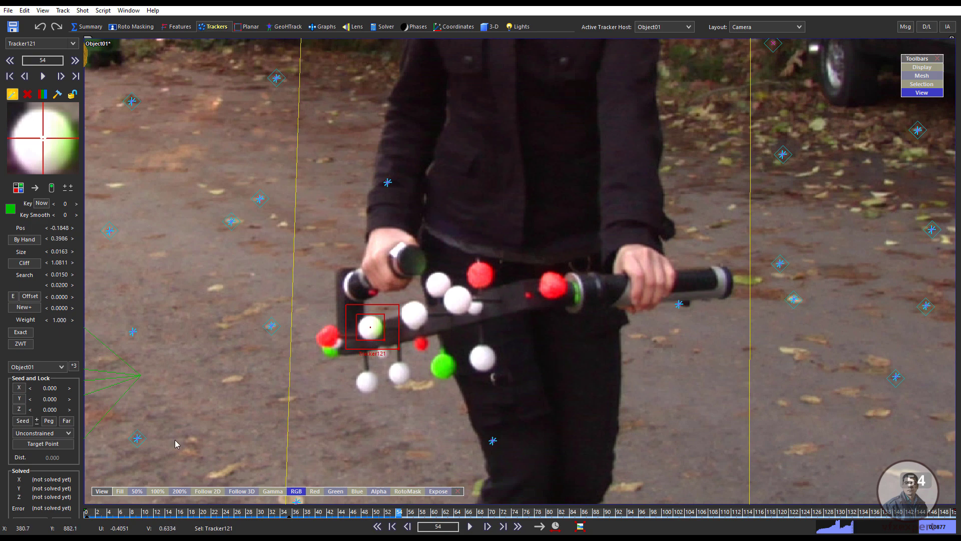
pyautogui.click(42, 203)
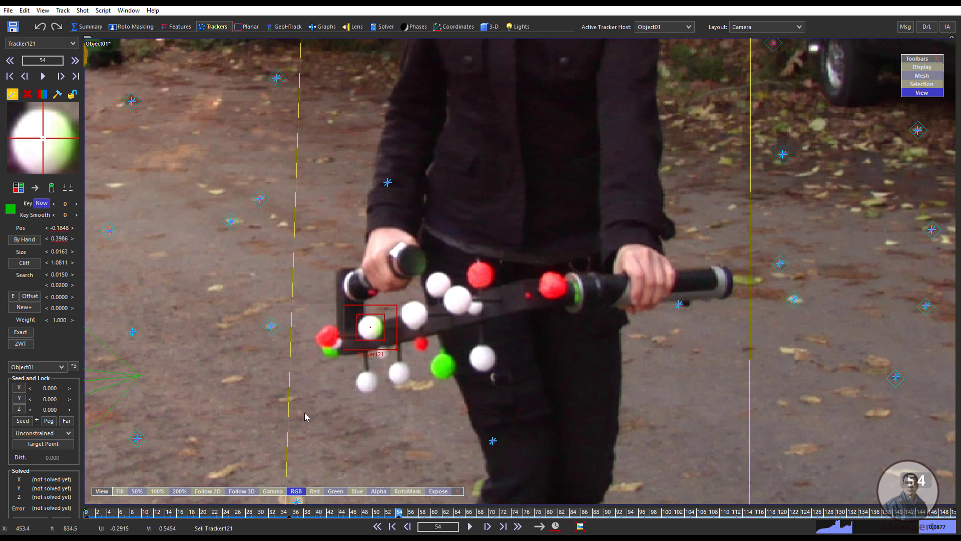
pyautogui.press('space')
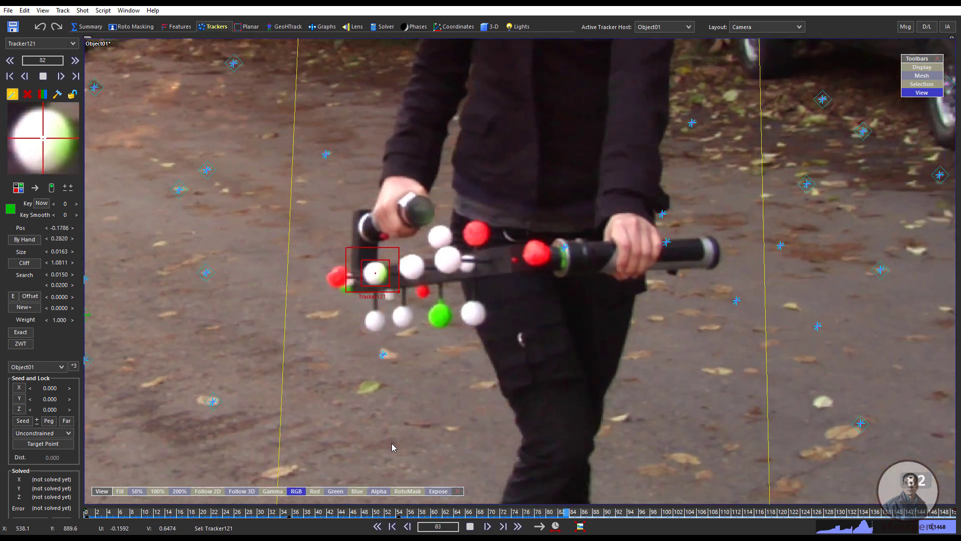
pyautogui.press('space')
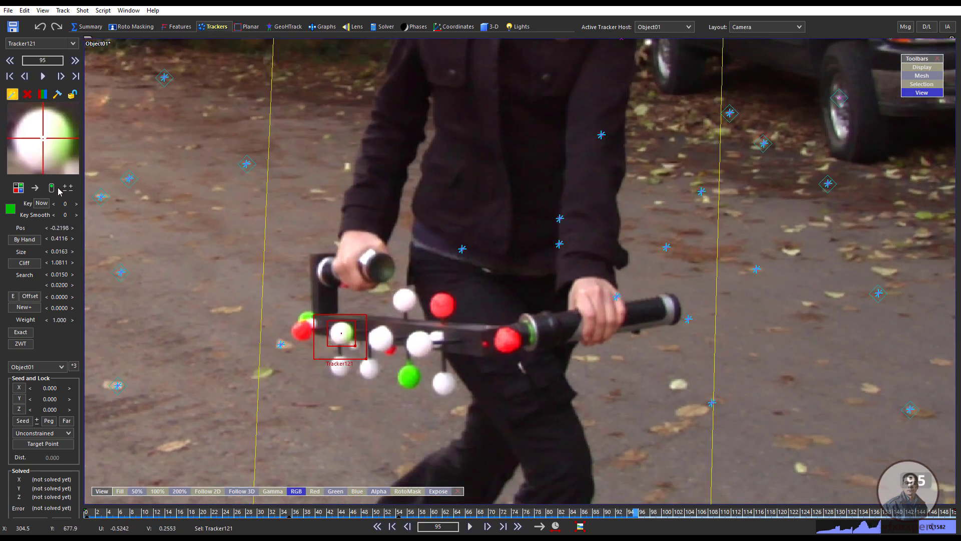
pyautogui.press('space')
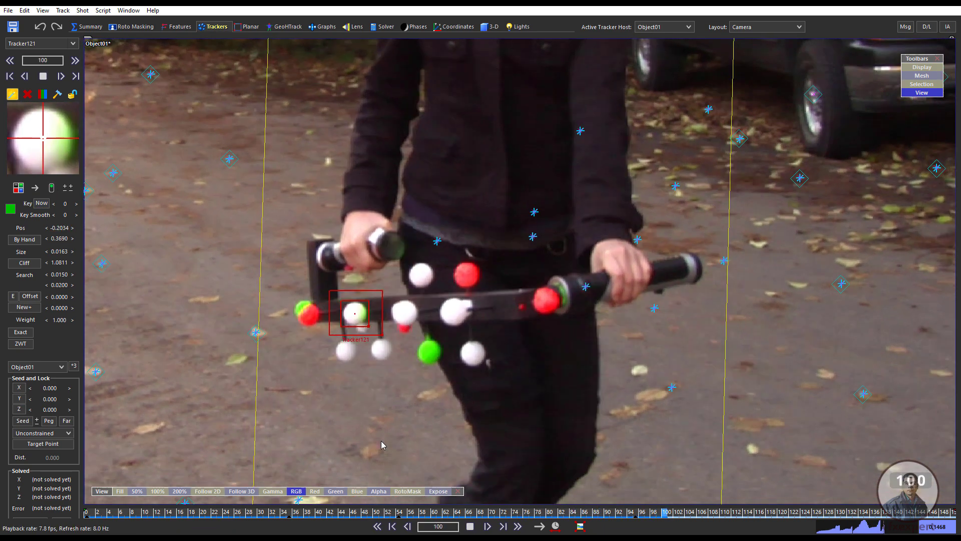
pyautogui.press('space')
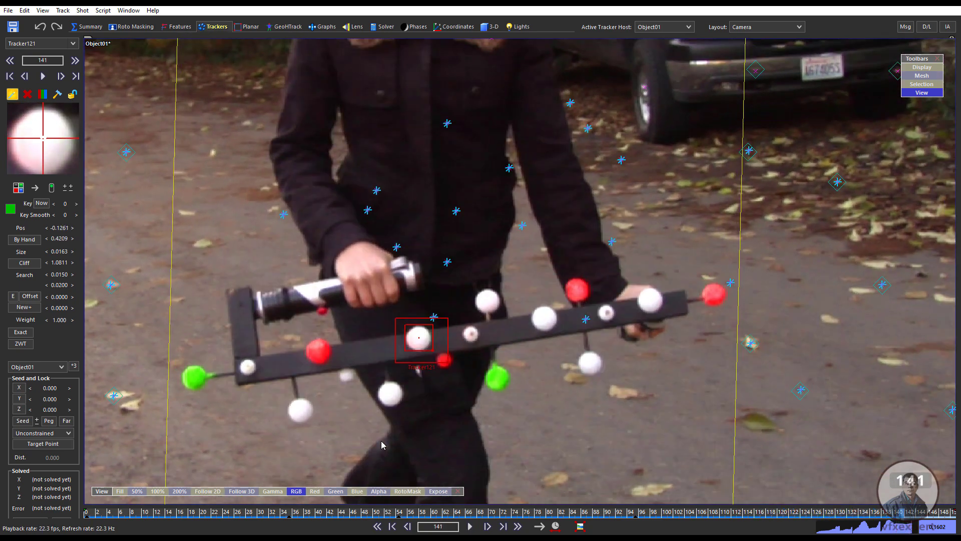
pyautogui.press('space')
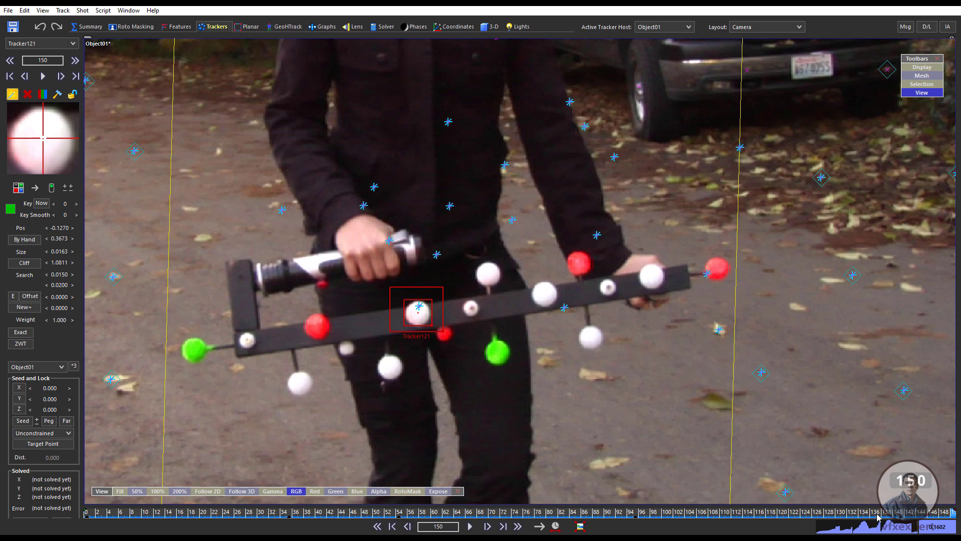
# - Lock the white ball's tracker at frame 0, and scrub the opening frames before rewinding to the start
pyautogui.moveTo(877, 515); pyautogui.dragTo(86, 511)
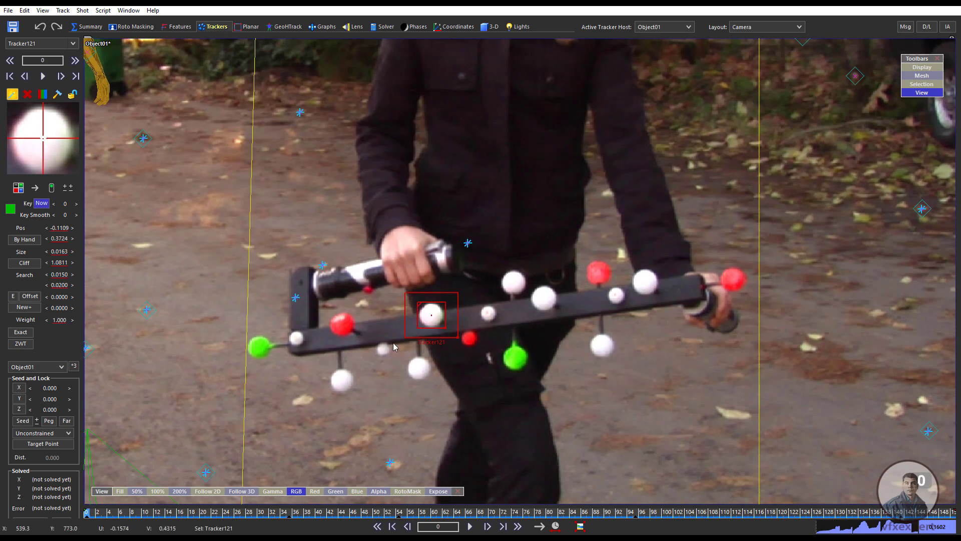
pyautogui.click(73, 94)
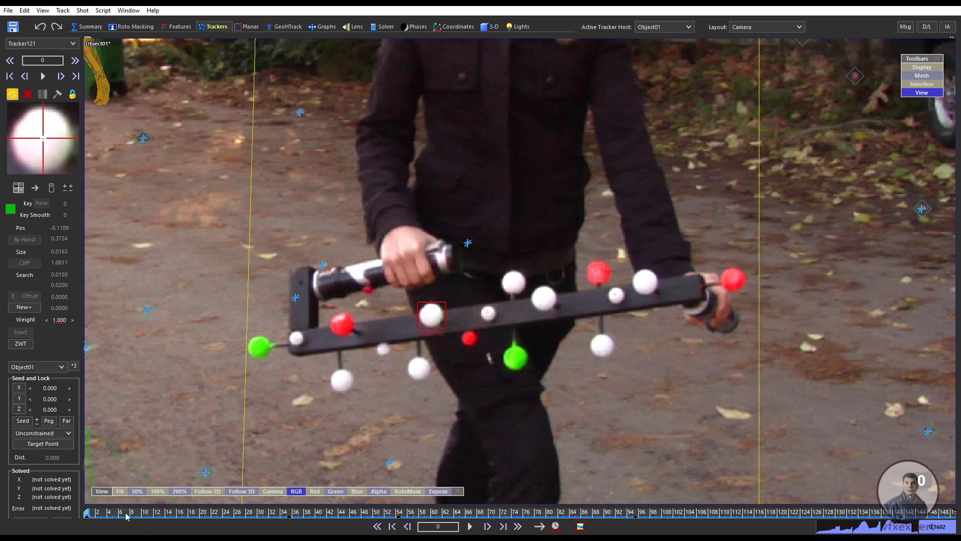
pyautogui.moveTo(125, 514); pyautogui.dragTo(145, 512)
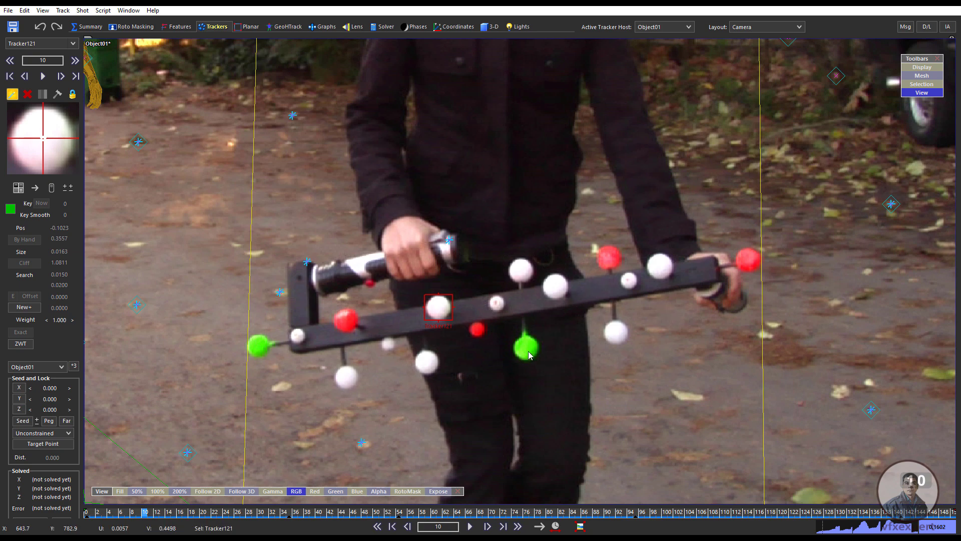
pyautogui.click(380, 527)
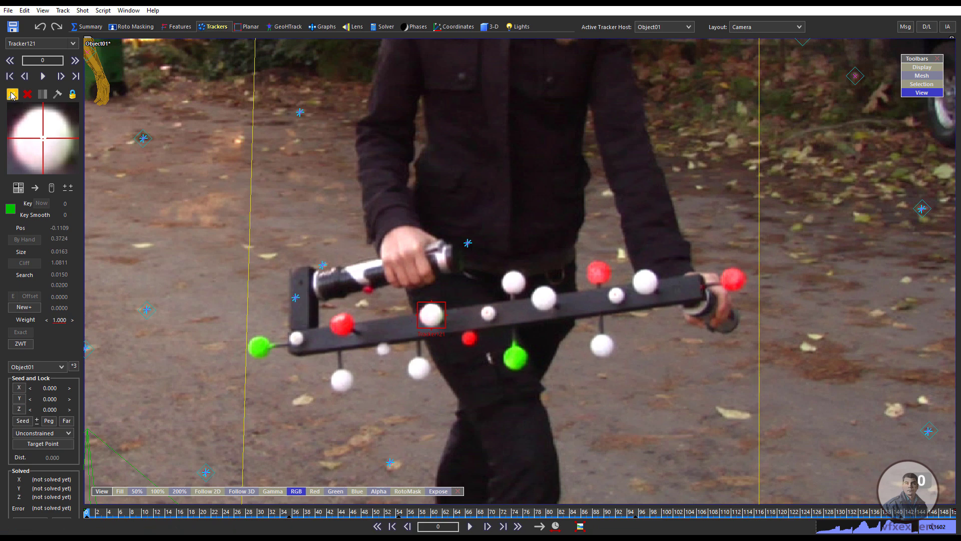
# - Create a supervised tracker at frame 0 on the green ball hanging below the bar, with its size reduced to about 0.0157
pyautogui.click(516, 361)
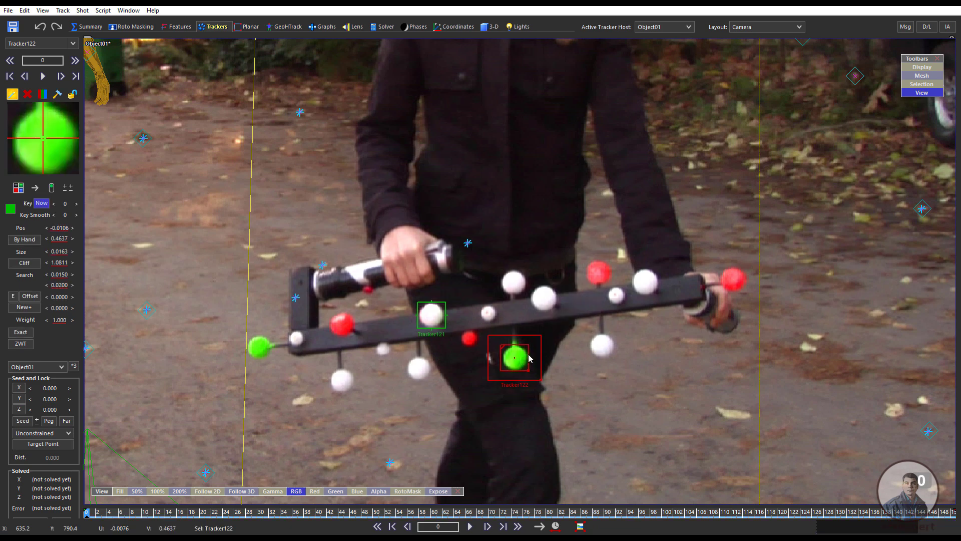
pyautogui.scroll(4, 519, 381)
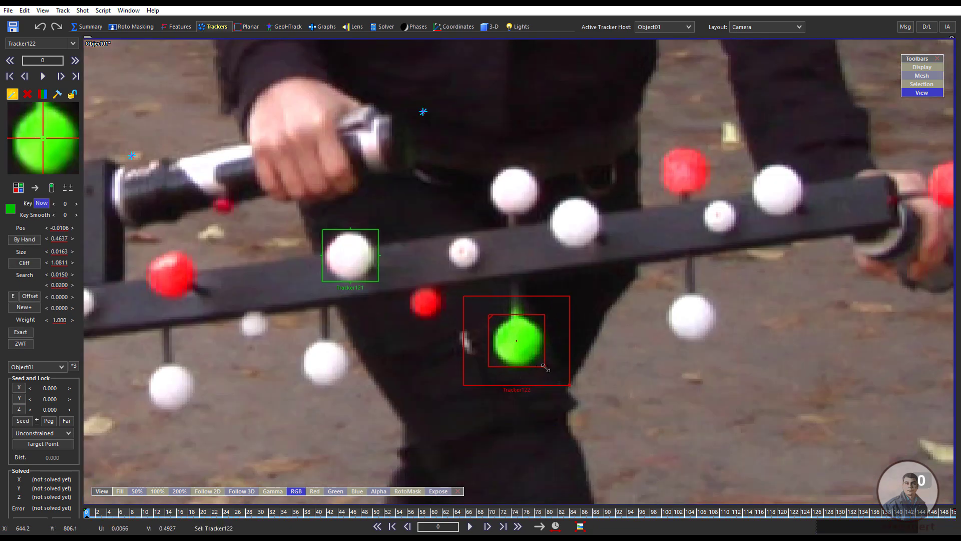
pyautogui.moveTo(545, 367); pyautogui.dragTo(544, 366)
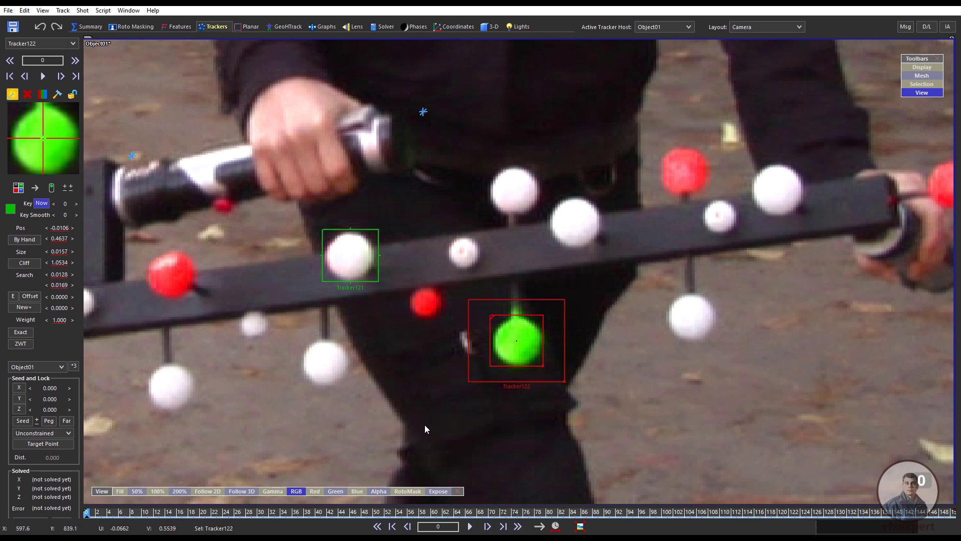
# - Track the green ball forward to frame 27 and reshape its search area to about 0.0163 by 0.0153
pyautogui.press('space')
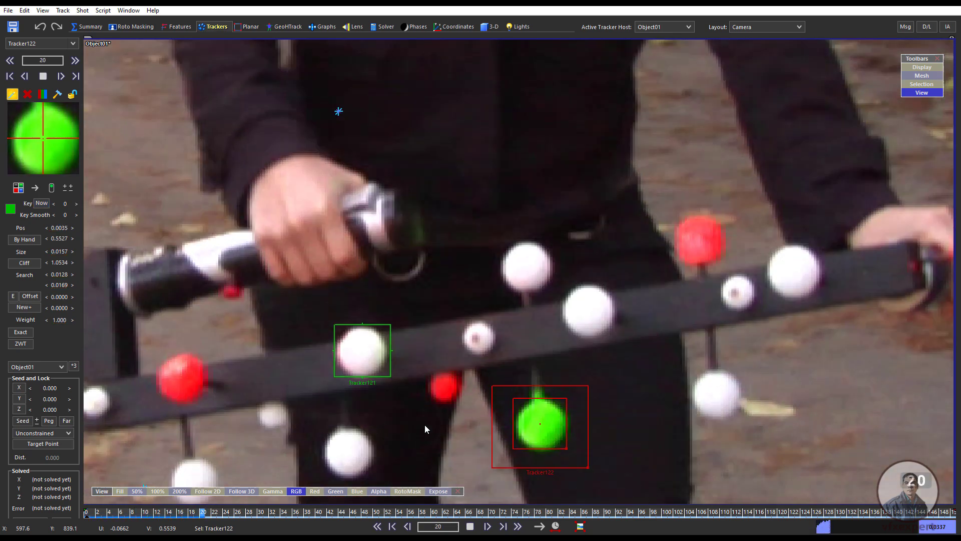
pyautogui.press('space')
pyautogui.scroll(-5, 603, 385)
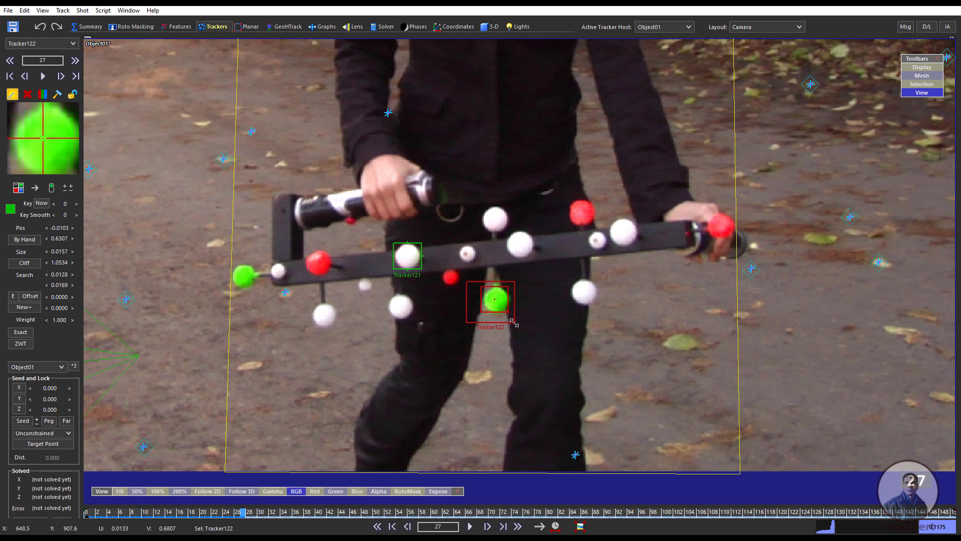
pyautogui.moveTo(515, 323); pyautogui.dragTo(520, 323)
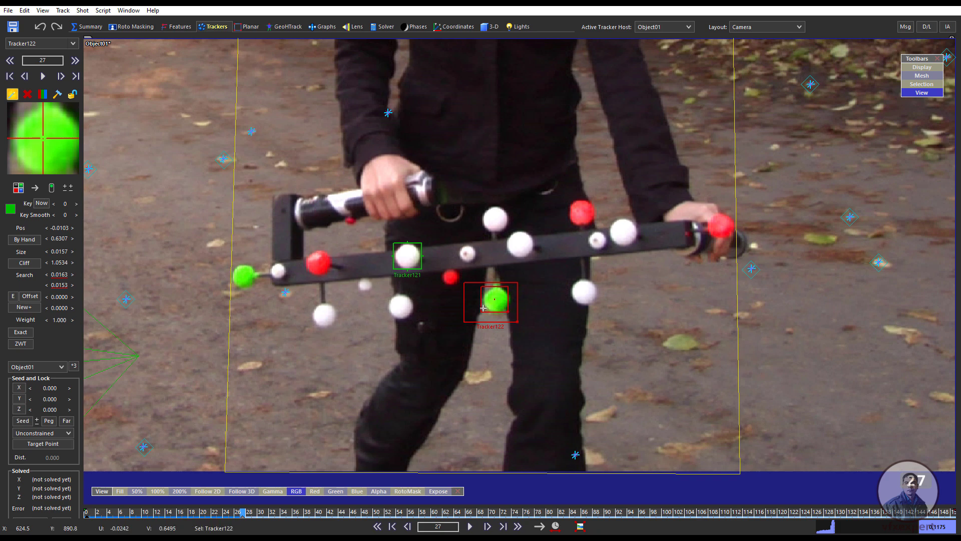
# - Advance the green ball's track frame by frame from 27 to 46 and set a position key at frame 46
pyautogui.press('d')
pyautogui.press('d')
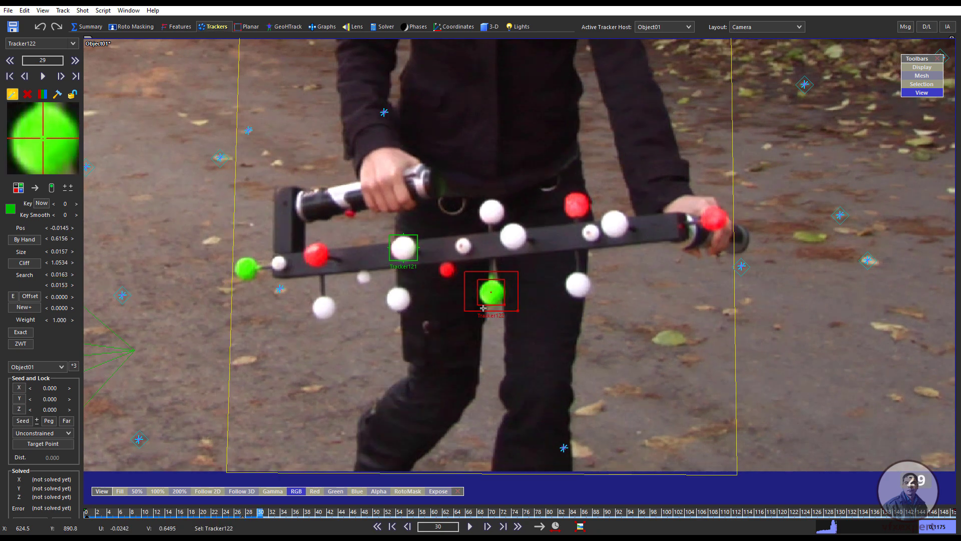
pyautogui.press('d')
pyautogui.press('d')
pyautogui.press('d')
pyautogui.press('d')
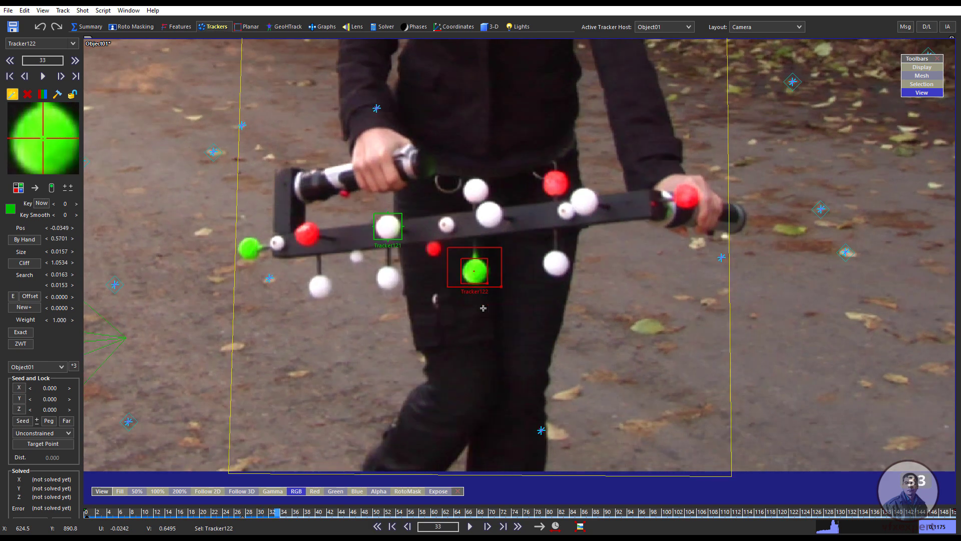
pyautogui.press('d')
pyautogui.press('d')
pyautogui.press('d')
pyautogui.press('d')
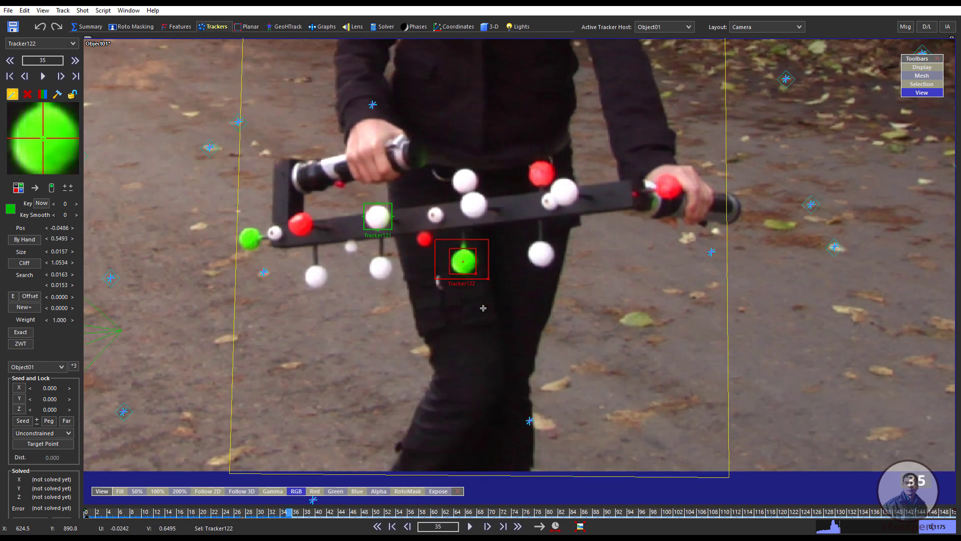
pyautogui.press('d')
pyautogui.press('d')
pyautogui.press('d')
pyautogui.press('d')
pyautogui.press('d')
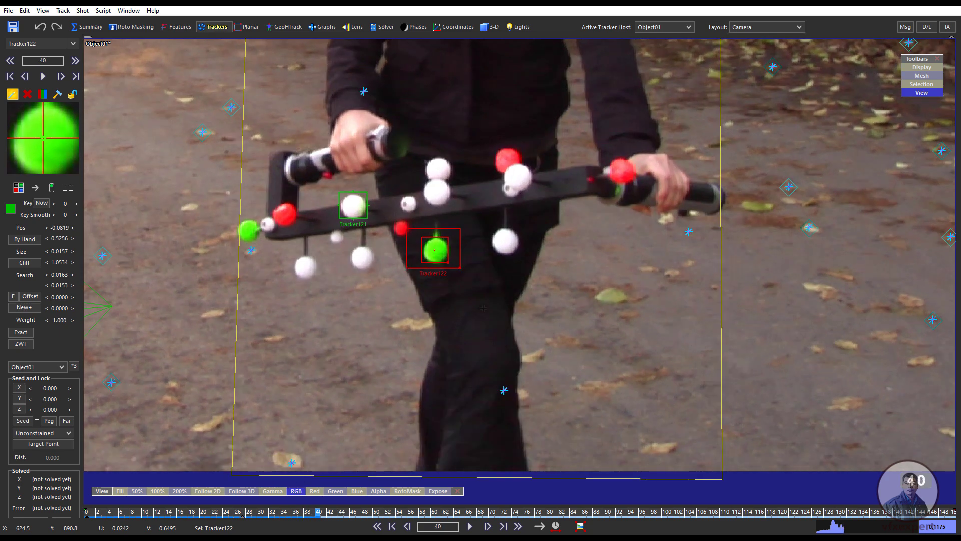
pyautogui.press('d')
pyautogui.press('d')
pyautogui.press('d')
pyautogui.press('d')
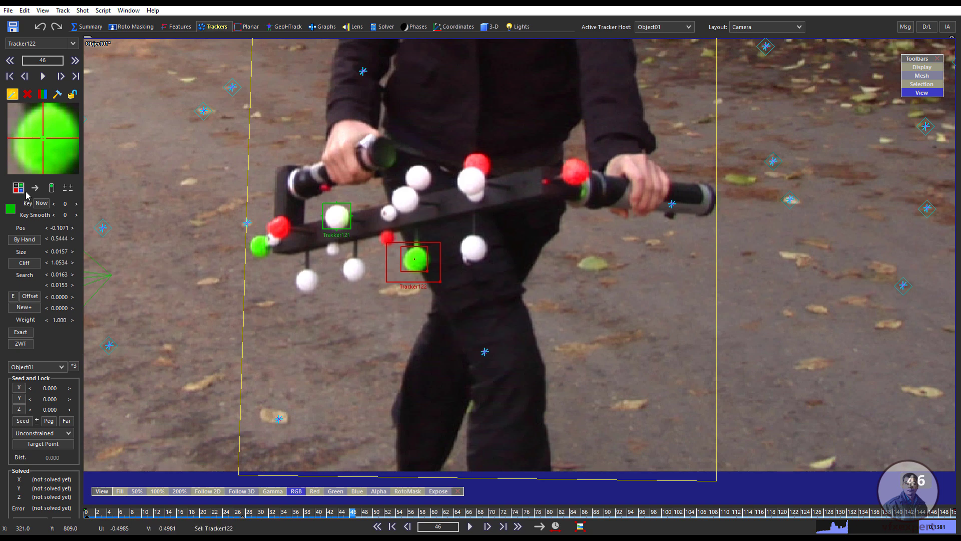
pyautogui.click(42, 203)
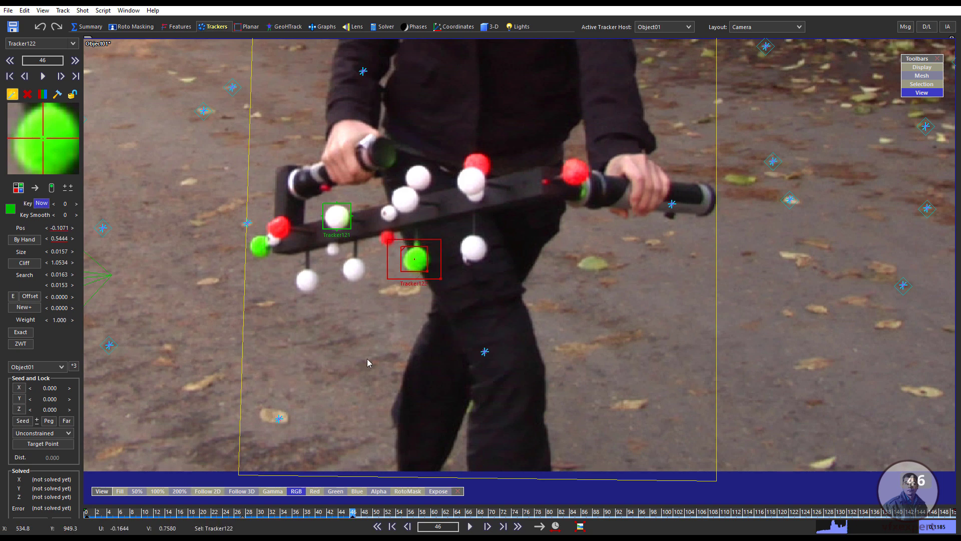
# - Continue tracking the green ball to frame 74, undoing the small nudge made to its position
pyautogui.press('space')
pyautogui.press('space')
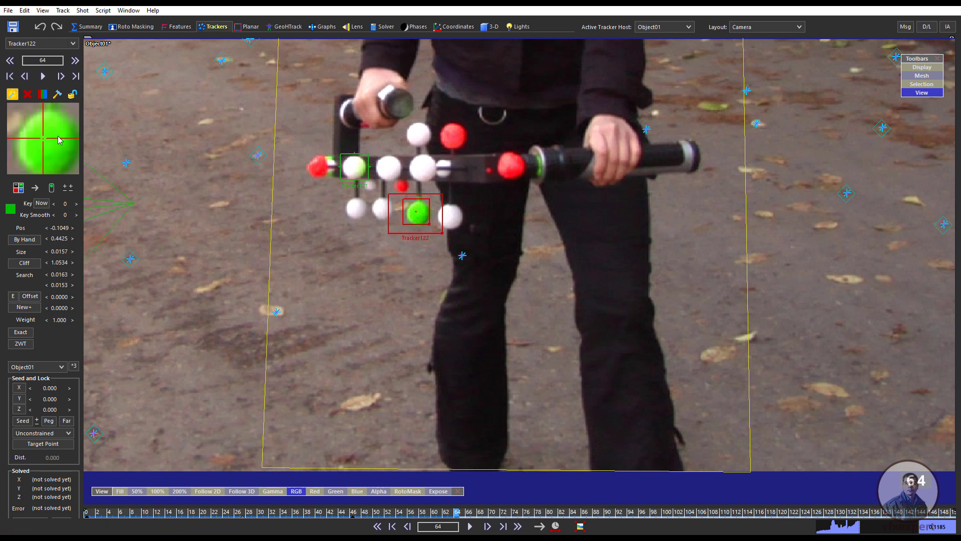
pyautogui.click(470, 526)
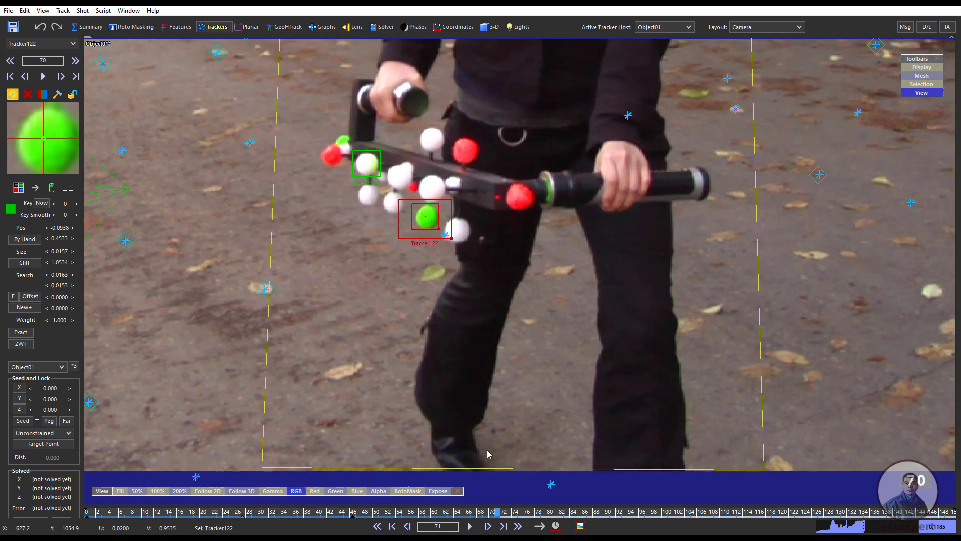
pyautogui.press('space')
pyautogui.moveTo(432, 191); pyautogui.dragTo(436, 192)
pyautogui.hotkey('ctrl', 'z')
pyautogui.hotkey('ctrl', 'z')
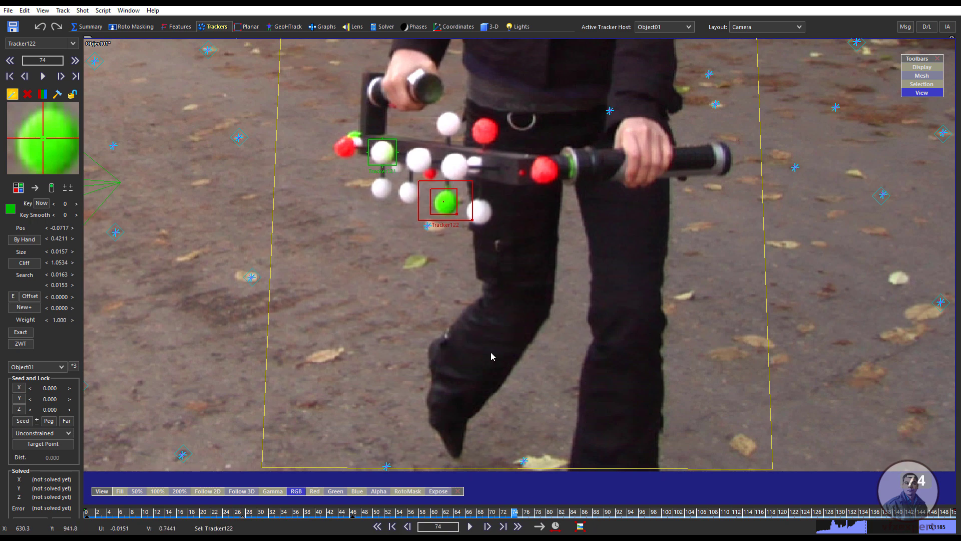
# - Track the green ball from frame 74 to frame 150, adding position keys along the way
pyautogui.press('space')
pyautogui.click(42, 204)
pyautogui.press('space')
pyautogui.click(42, 204)
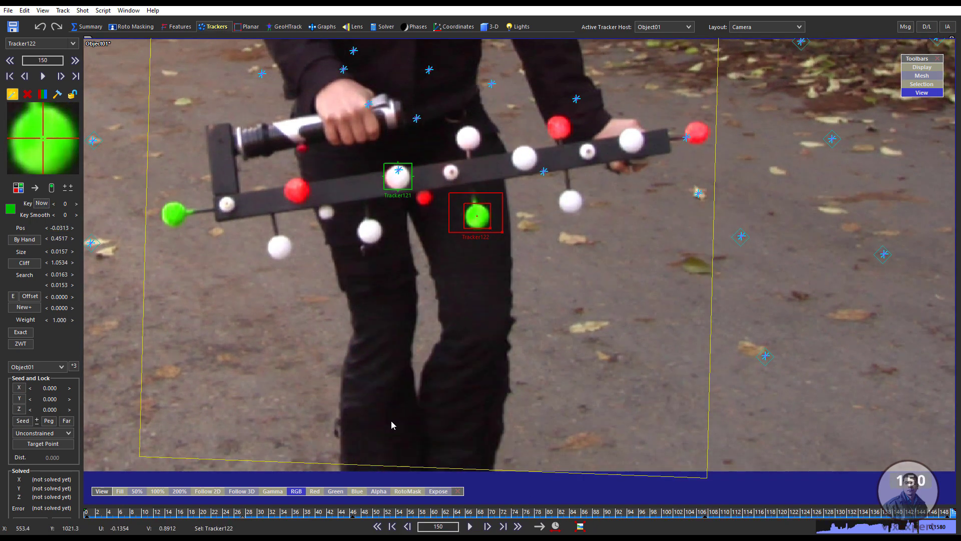
# - Return to frame 0 and create a supervised tracker centred on the red ball at the bar's tip, beside the far hand
pyautogui.moveTo(853, 515); pyautogui.dragTo(86, 498)
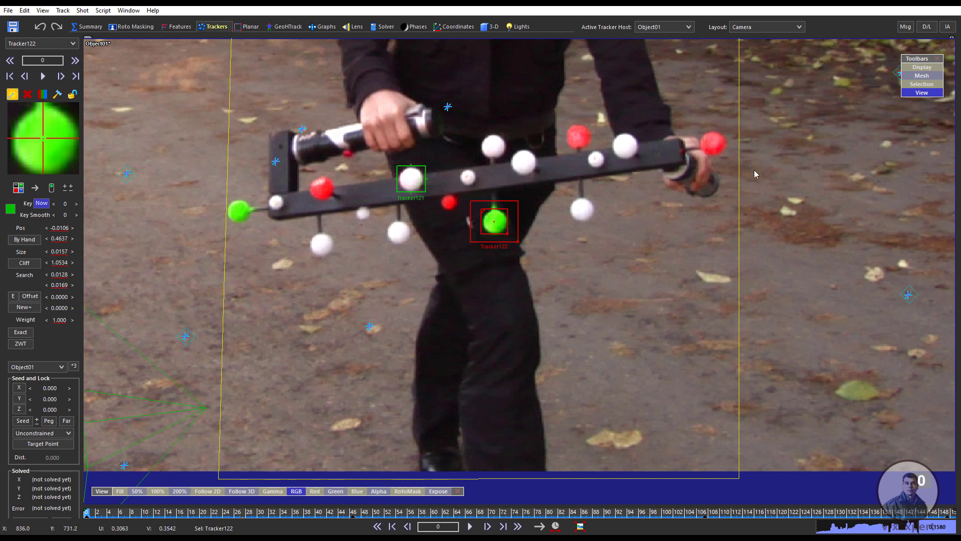
pyautogui.click(715, 146)
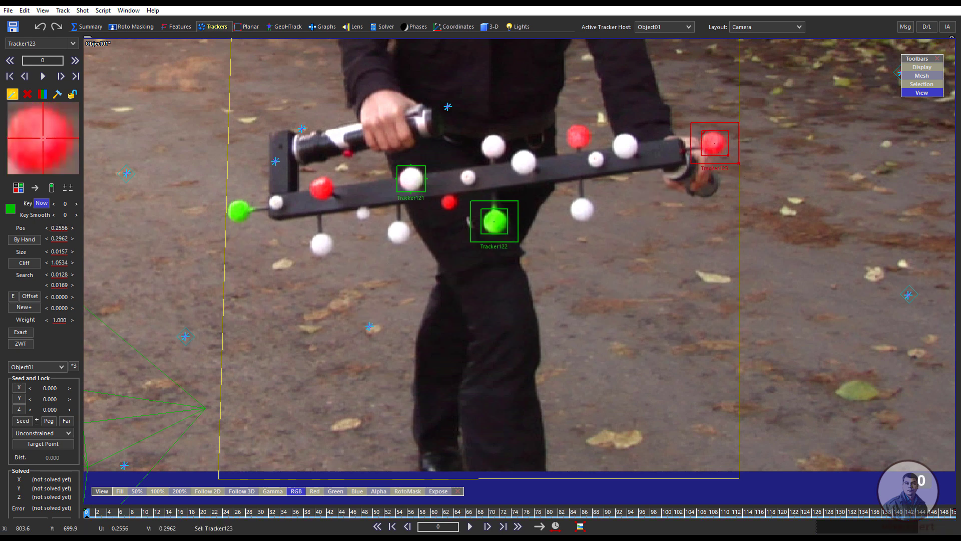
pyautogui.click(715, 144)
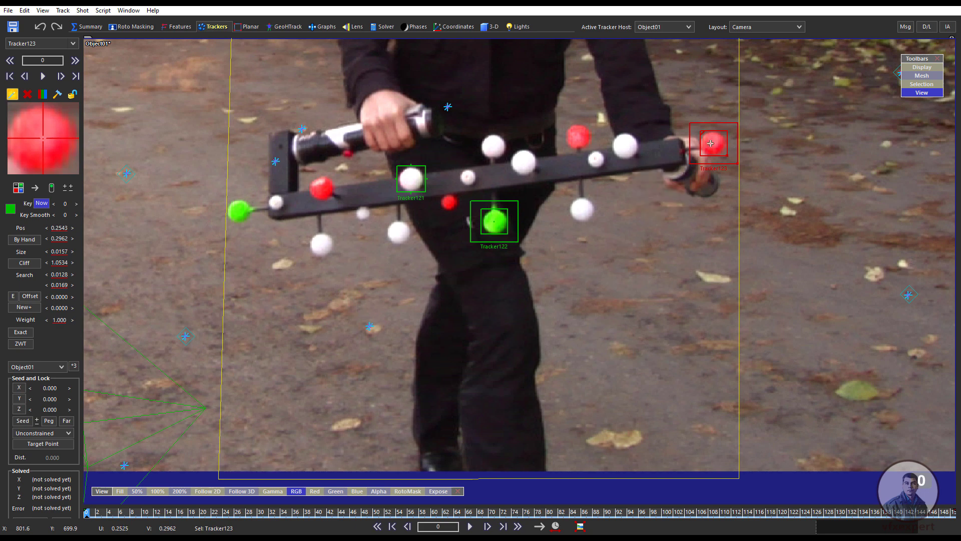
# - Track the red tip ball forward, return to frame 21 before it slips, and set a position key there
pyautogui.press('space')
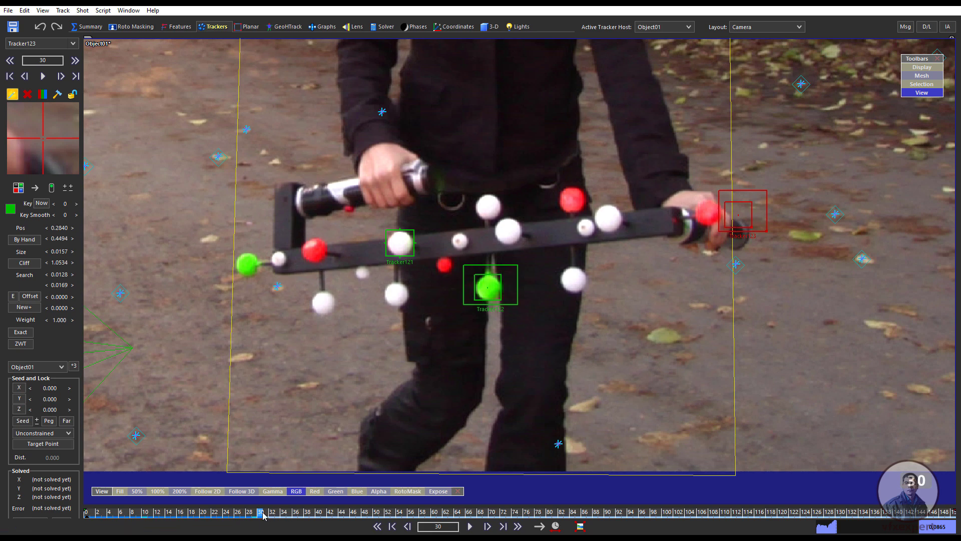
pyautogui.moveTo(254, 510); pyautogui.dragTo(206, 510)
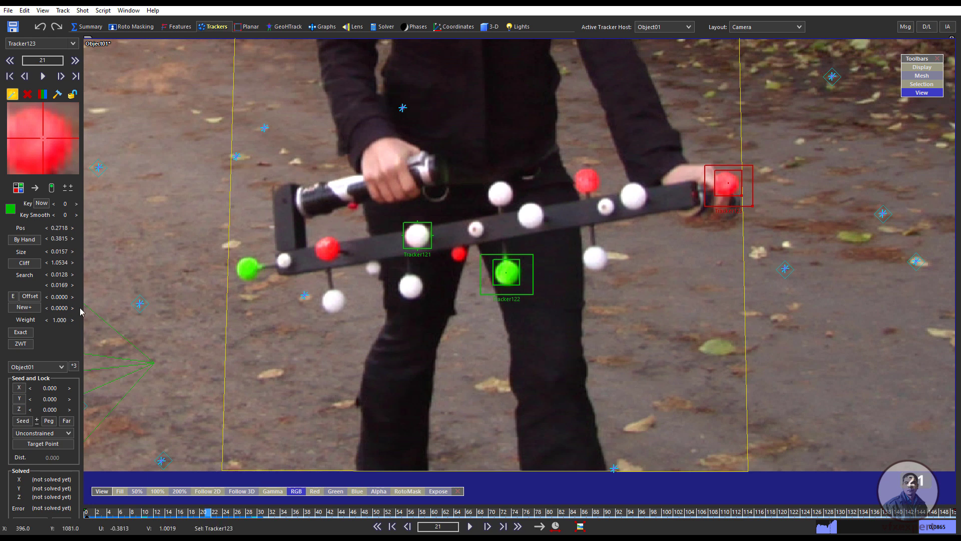
pyautogui.click(42, 203)
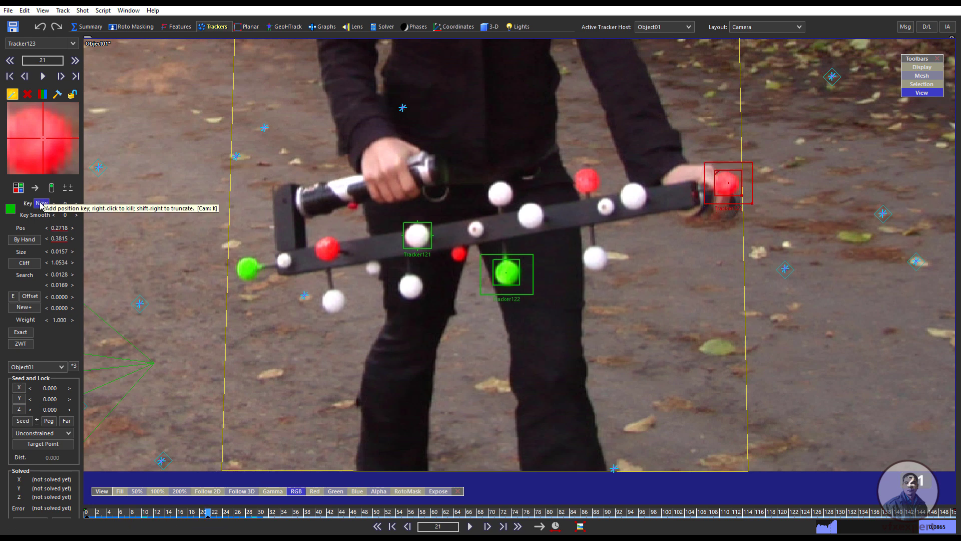
# - Step through frames 21 to 31 and examine how well the tracker stays centred on the red tip ball
pyautogui.scroll(2, 786, 174)
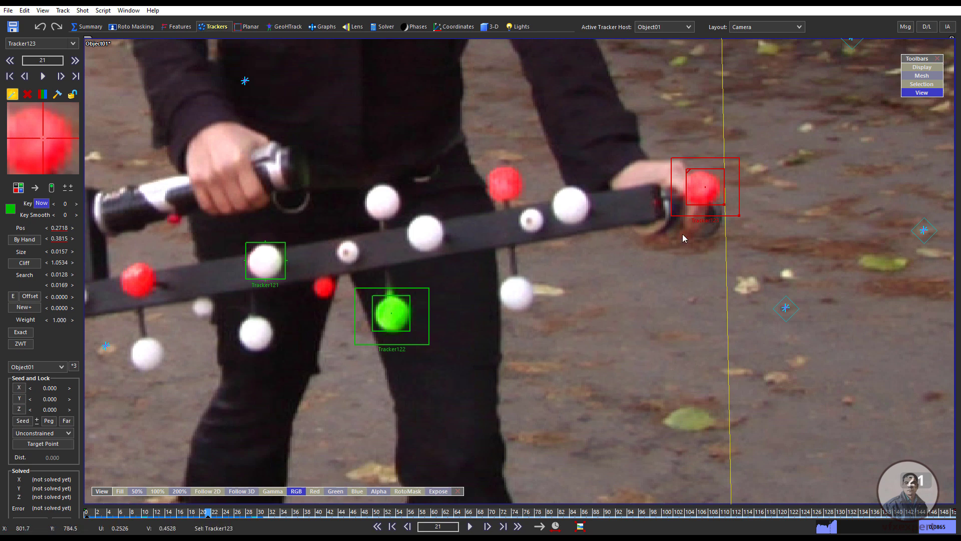
pyautogui.press('s')
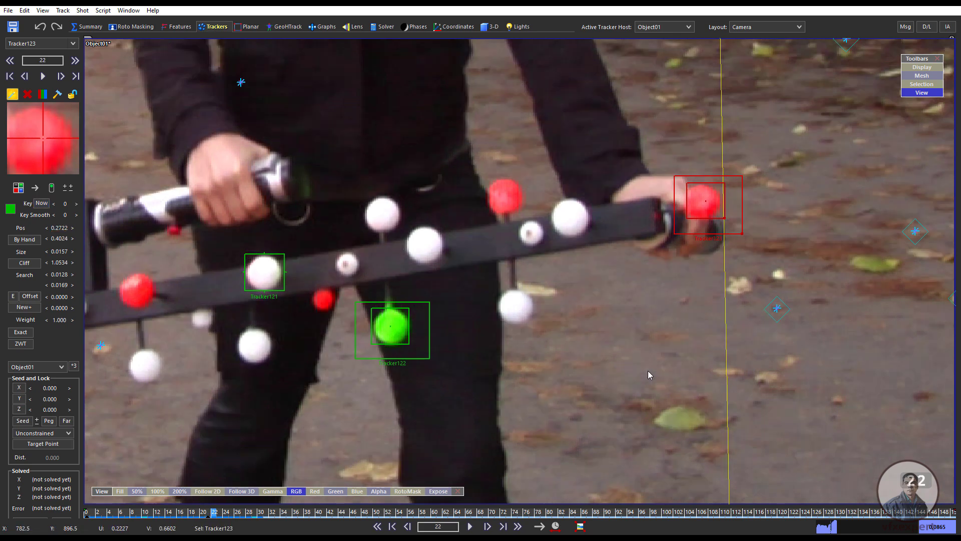
pyautogui.press('s')
pyautogui.press('s')
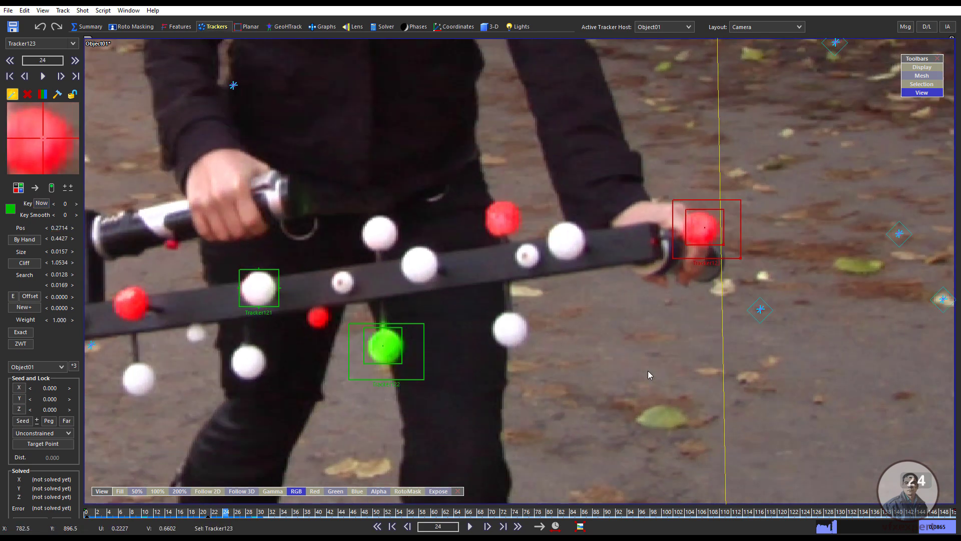
pyautogui.press('s')
pyautogui.press('s')
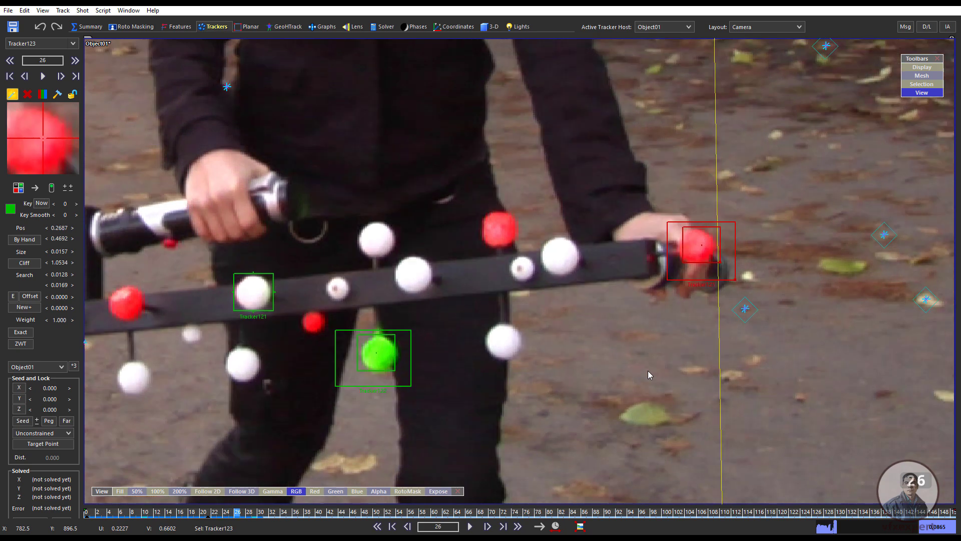
pyautogui.press('s')
pyautogui.press('s')
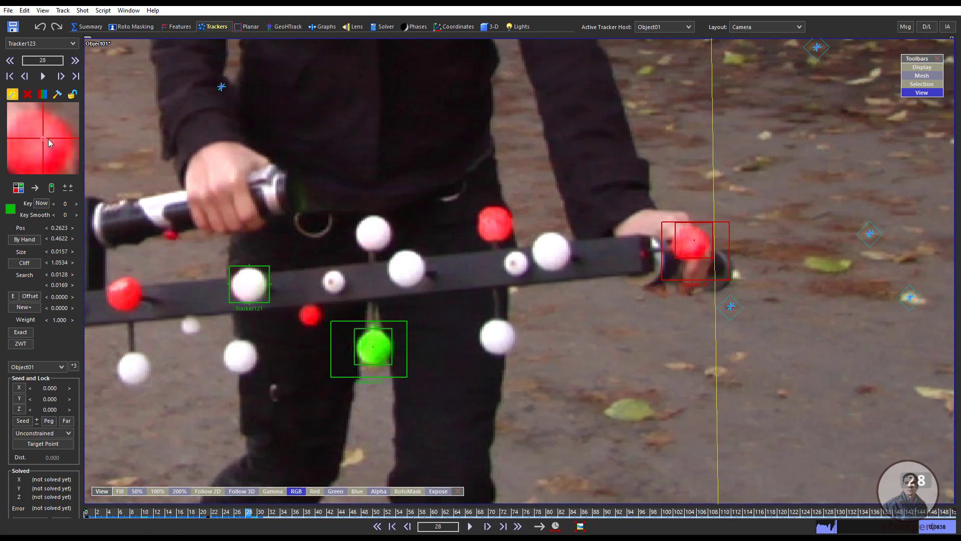
pyautogui.press('s')
pyautogui.press('s')
pyautogui.press('s')
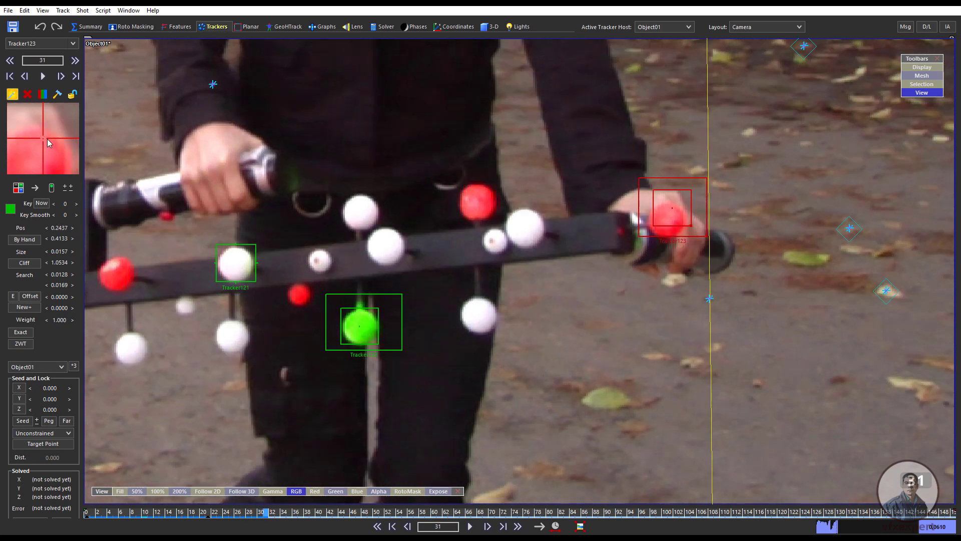
# - Go back to frame 29 and advance to frame 42, re-centring and keying the drifting tracker on the red tip ball
pyautogui.press('a')
pyautogui.press('a')
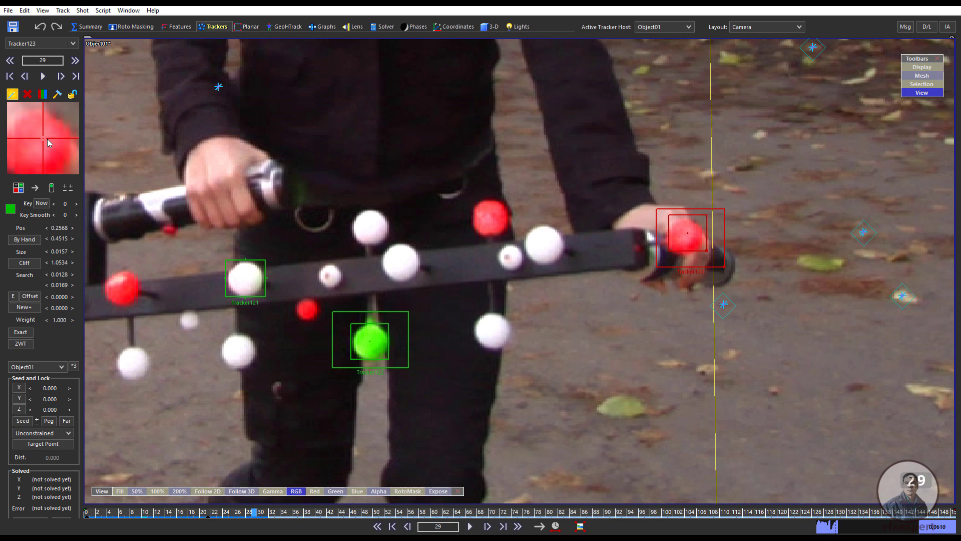
pyautogui.press('d')
pyautogui.moveTo(52, 150)
pyautogui.mouseDown()
pyautogui.moveTo(44, 142)
pyautogui.moveTo(61, 155)
pyautogui.moveTo(37, 137)
pyautogui.moveTo(49, 145)
pyautogui.moveTo(42, 138)
pyautogui.moveTo(41, 151)
pyautogui.mouseUp()
pyautogui.press('d')
pyautogui.press('d')
pyautogui.press('d')
pyautogui.press('d')
pyautogui.press('d')
pyautogui.press('d')
pyautogui.press('d')
pyautogui.press('d')
pyautogui.press('d')
pyautogui.press('d')
pyautogui.press('d')
pyautogui.press('d')
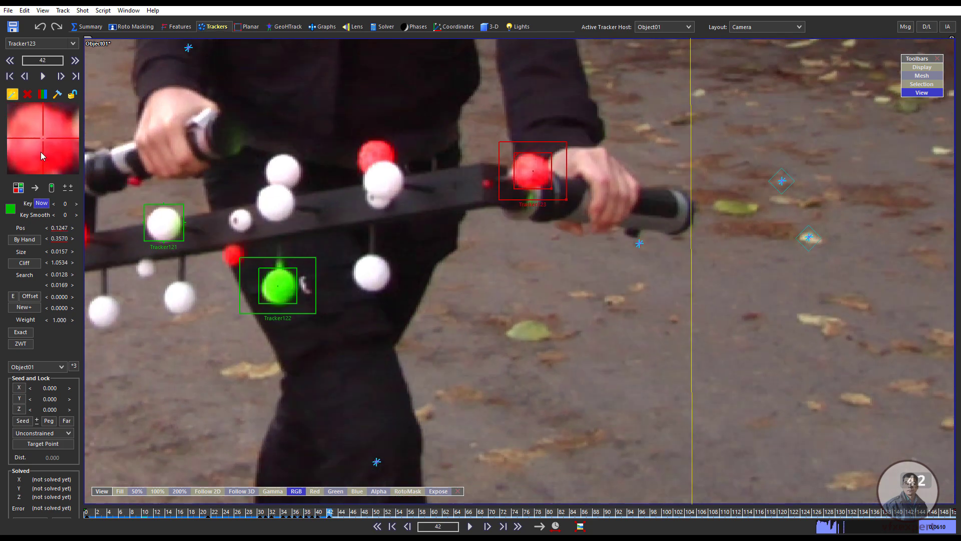
# - Advance the red tip ball's track from frame 42 to frame 52 and set a position key at frame 52
pyautogui.press('d')
pyautogui.press('d')
pyautogui.press('d')
pyautogui.press('d')
pyautogui.press('d')
pyautogui.press('d')
pyautogui.press('d')
pyautogui.press('d')
pyautogui.press('d')
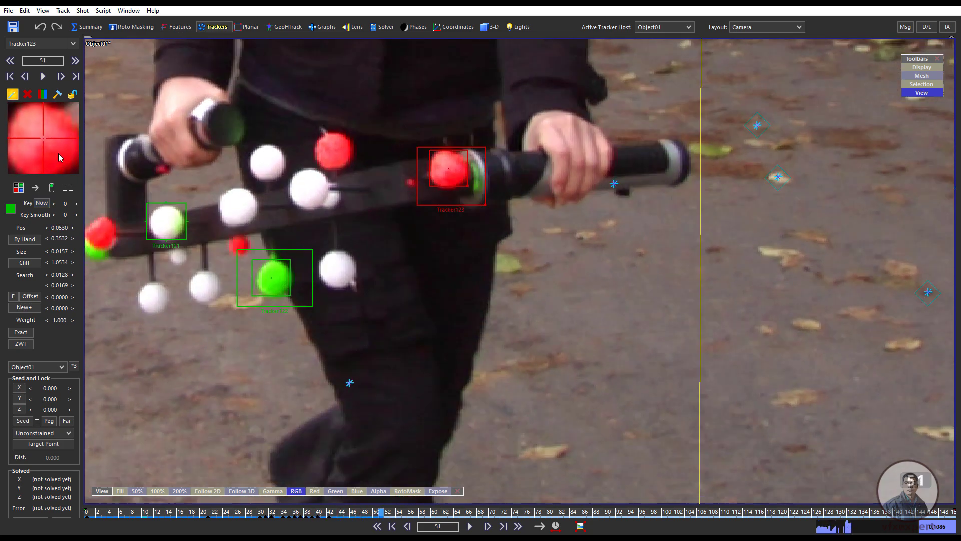
pyautogui.press('d')
pyautogui.click(42, 204)
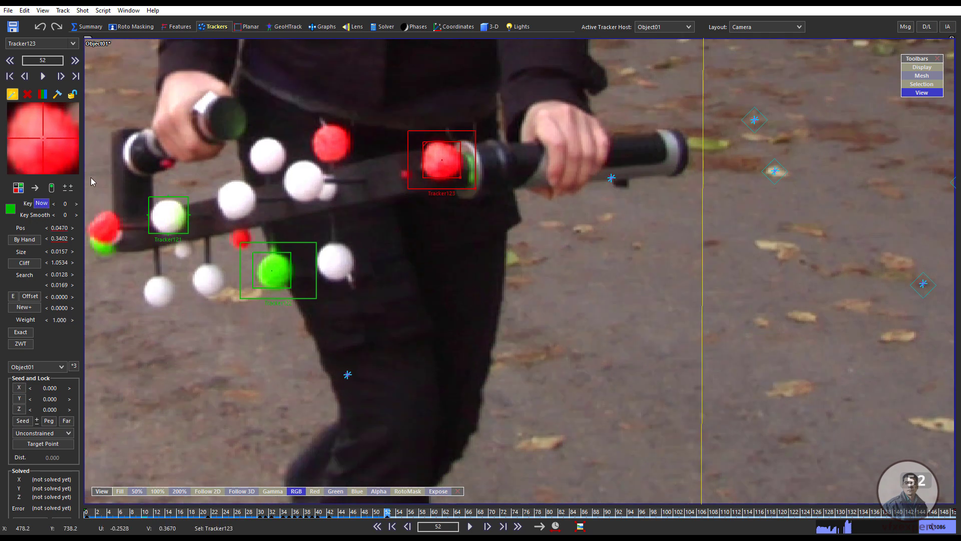
# - Track the red tip ball onward from frame 52, adding position keys including one at frame 129, and scrub back to frame 35
pyautogui.press('space')
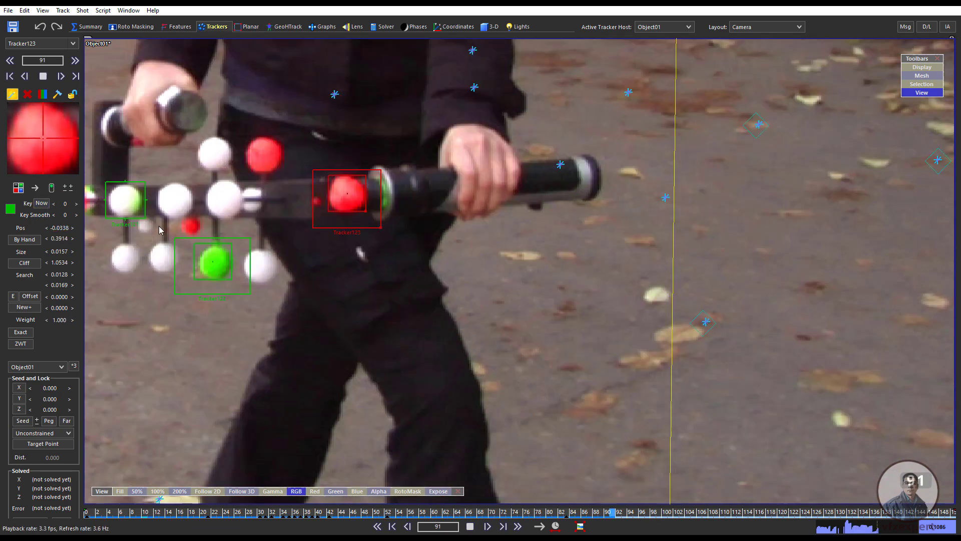
pyautogui.press('space')
pyautogui.click(42, 203)
pyautogui.press('space')
pyautogui.press('space')
pyautogui.click(42, 203)
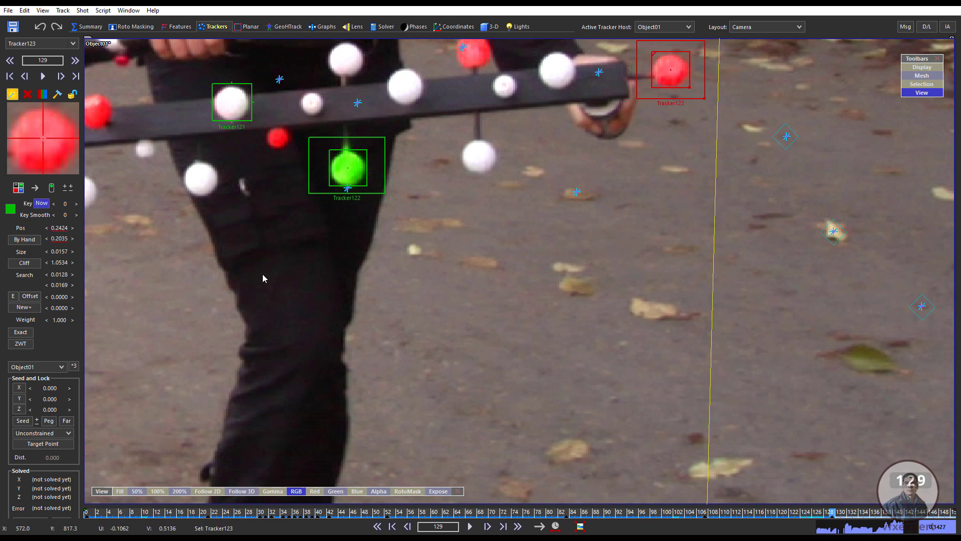
pyautogui.press('space')
pyautogui.moveTo(602, 511); pyautogui.dragTo(287, 472)
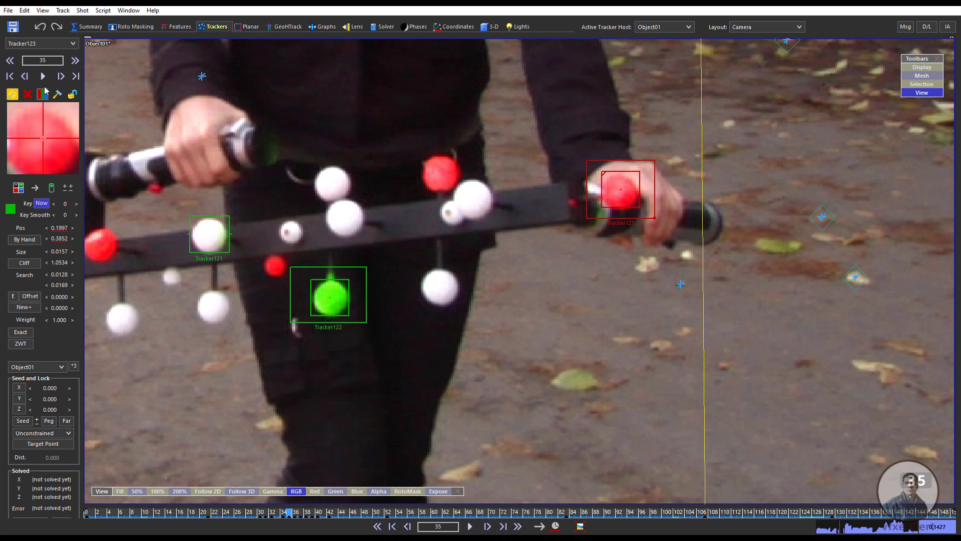
# - Finalize the red tip ball's tracker and return to frame 0
pyautogui.click(58, 94)
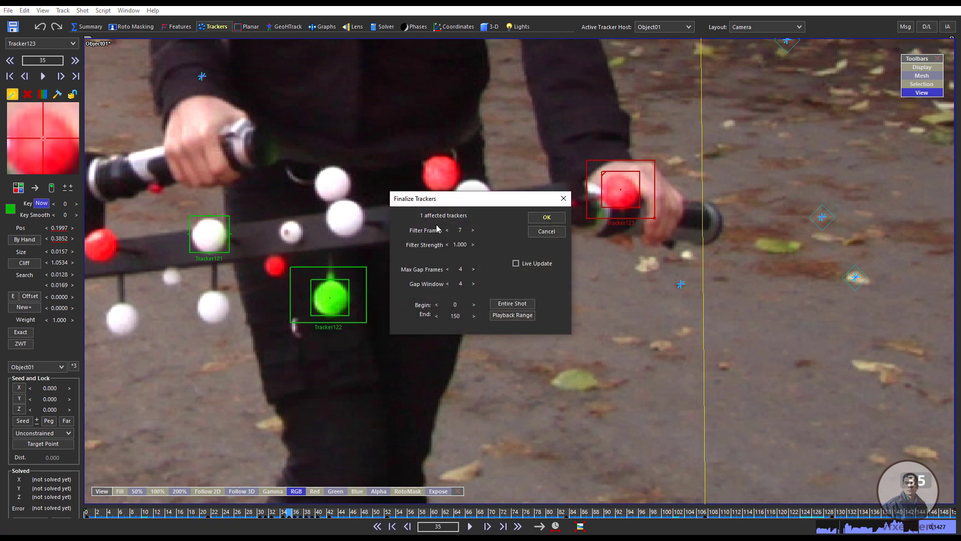
pyautogui.doubleClick(461, 231)
pyautogui.click(548, 218)
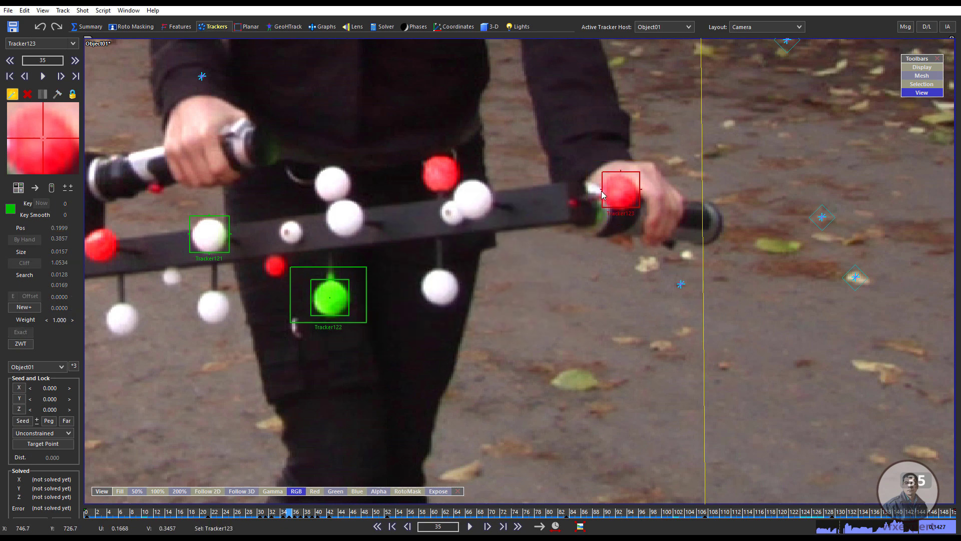
pyautogui.moveTo(318, 514); pyautogui.dragTo(5, 478)
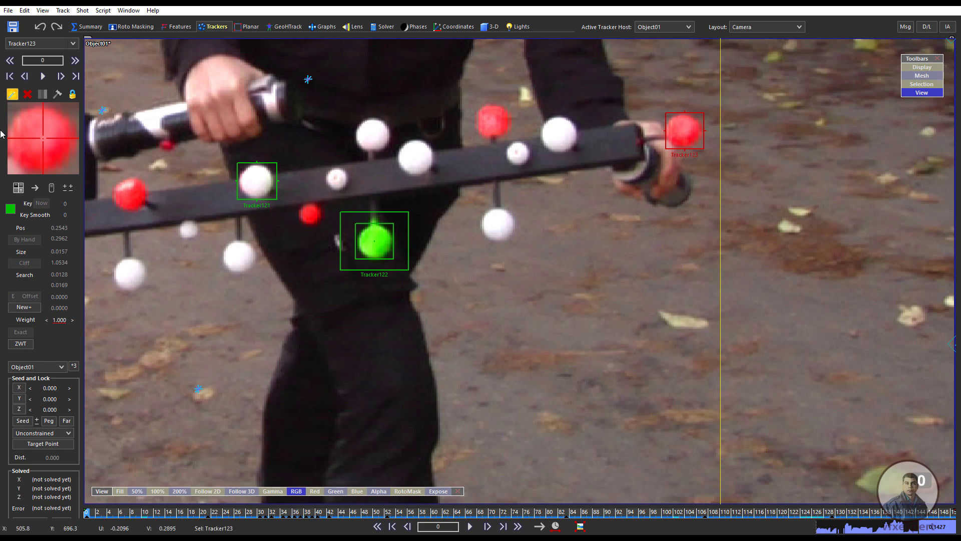
# - Add a tracker on the green ball at the handle end of the bar at frame 0 and track it to frame 37
pyautogui.scroll(-2, 418, 344)
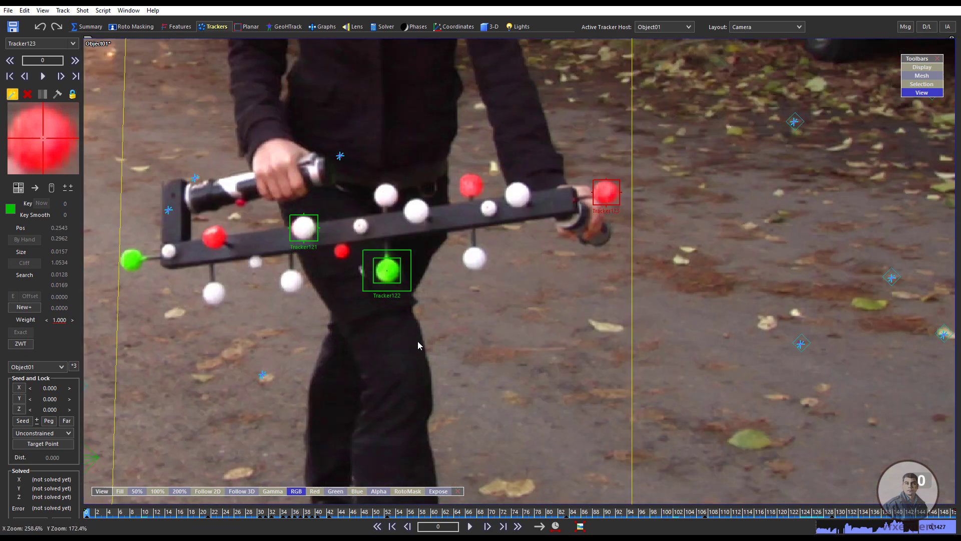
pyautogui.moveTo(294, 355); pyautogui.dragTo(382, 394, button='middle')
pyautogui.moveTo(327, 360)
pyautogui.mouseDown(button='middle')
pyautogui.moveTo(356, 369)
pyautogui.moveTo(322, 371)
pyautogui.mouseUp(button='middle')
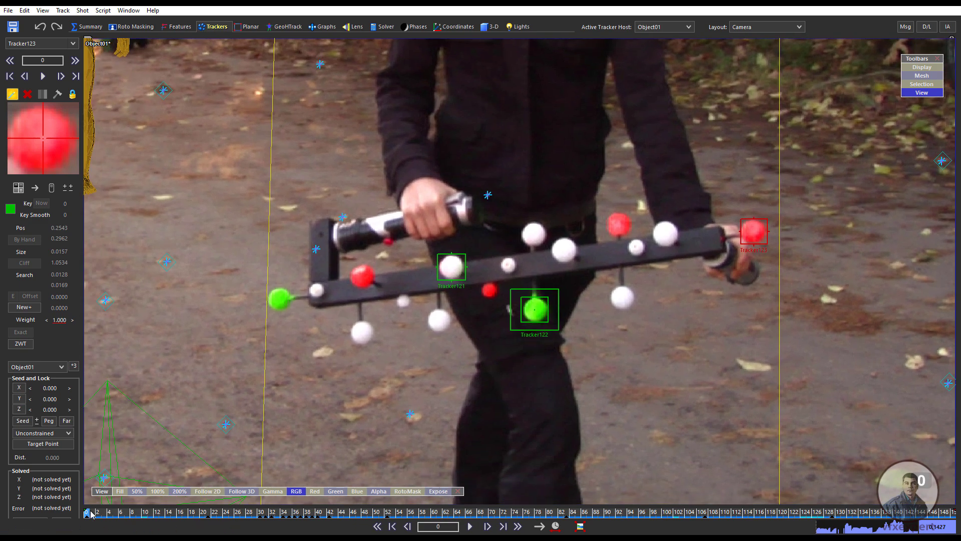
pyautogui.moveTo(258, 314); pyautogui.dragTo(302, 299, button='middle')
pyautogui.scroll(2, 301, 298)
pyautogui.click(328, 278)
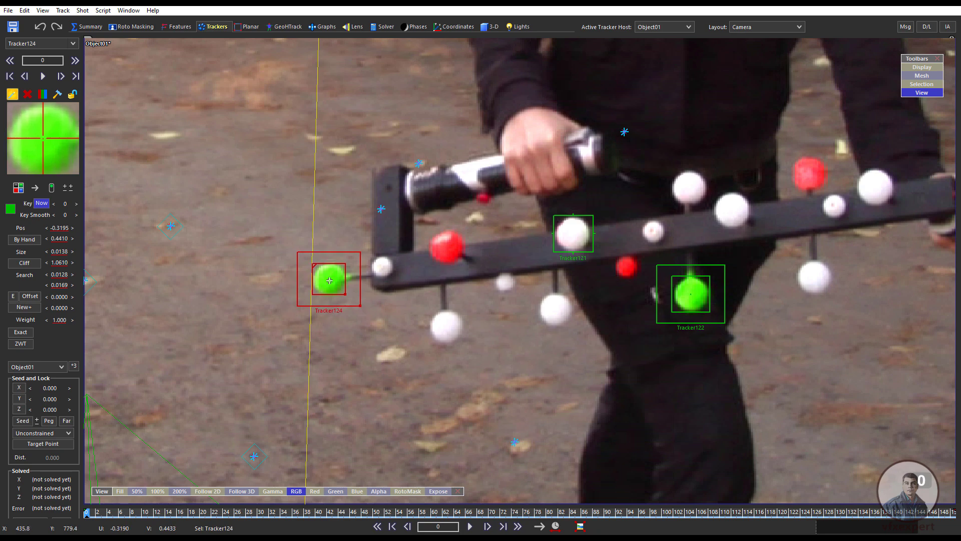
pyautogui.press('space')
pyautogui.press('space')
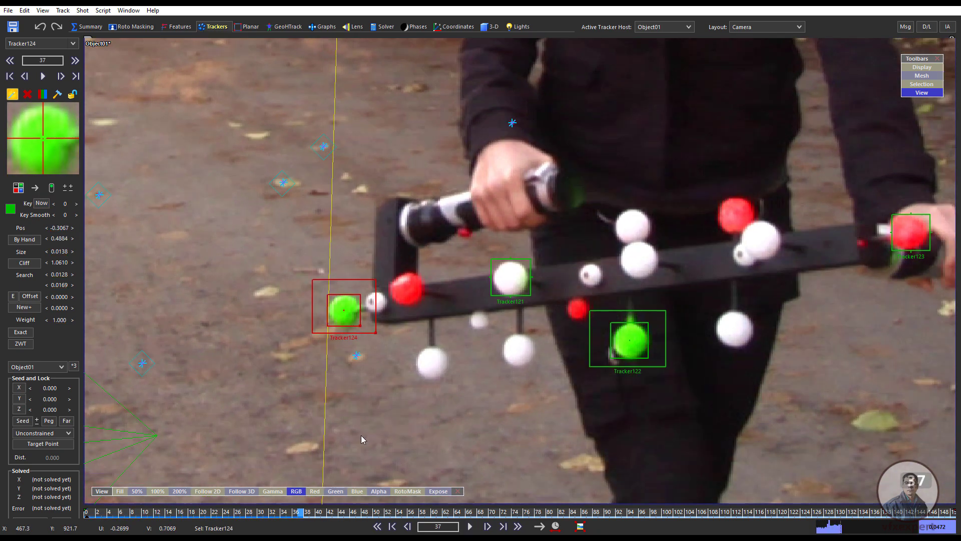
# - Advance the green end ball's track from frame 37 to frame 52, re-centring the drifting tracker on the ball
pyautogui.moveTo(359, 324); pyautogui.dragTo(358, 324)
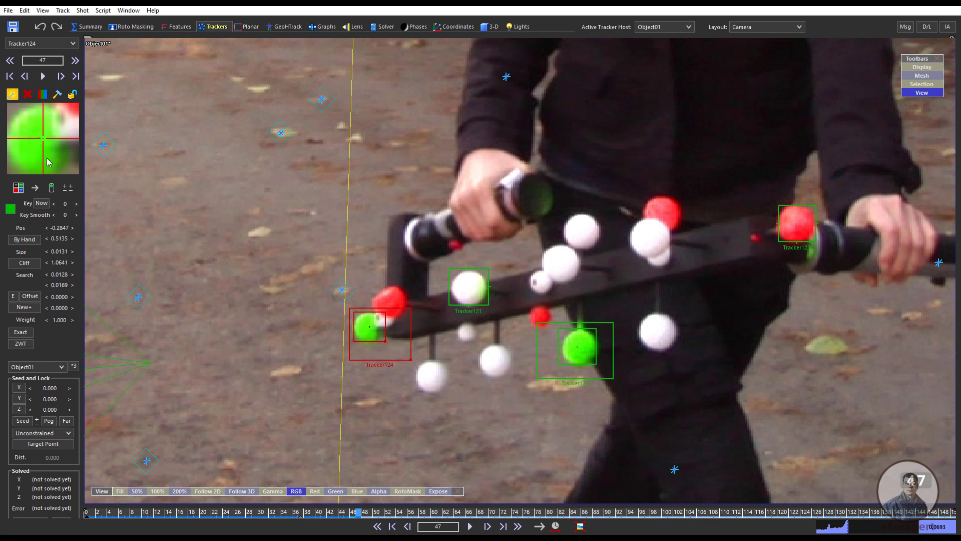
pyautogui.scroll(-1, 49, 152)
pyautogui.scroll(-1, 58, 169)
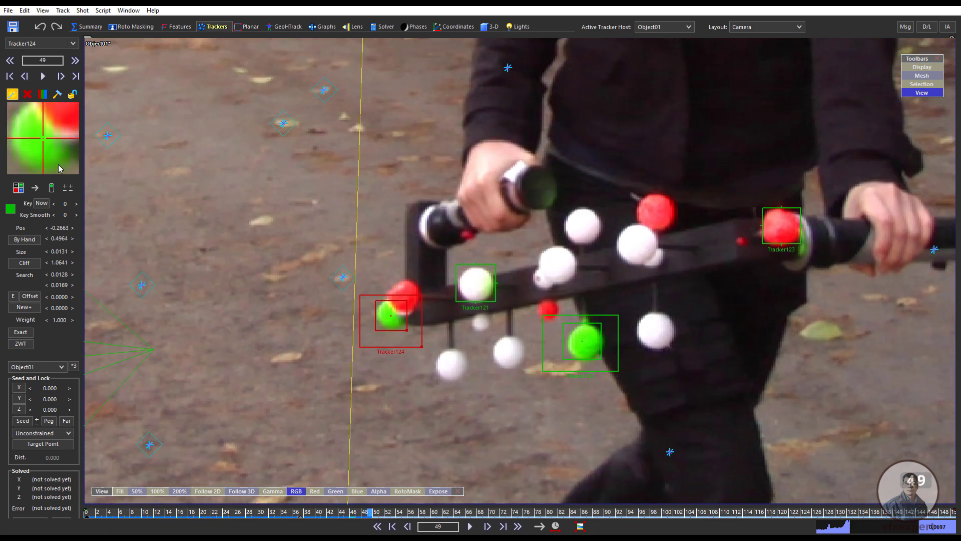
pyautogui.scroll(-1, 57, 159)
pyautogui.moveTo(59, 169); pyautogui.dragTo(57, 153)
pyautogui.scroll(-1, 57, 163)
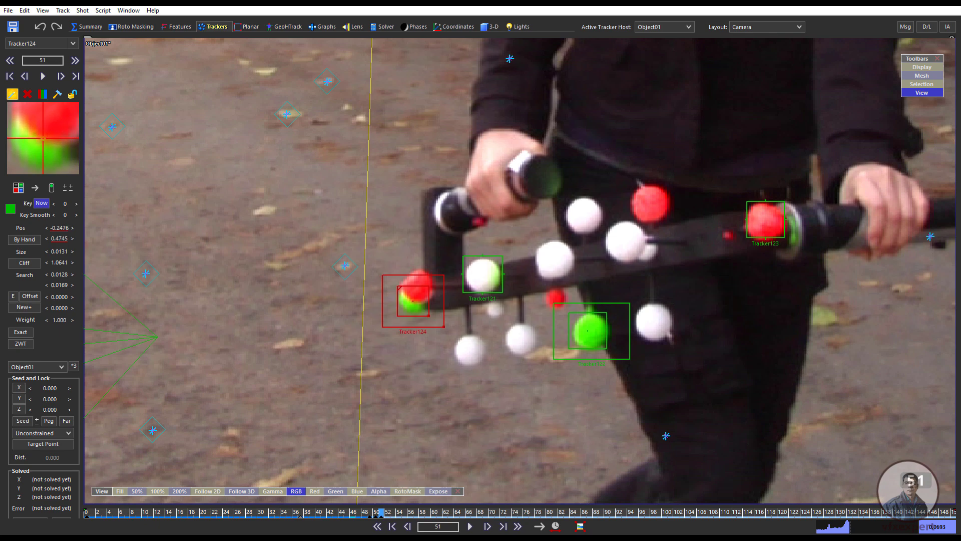
pyautogui.scroll(-1, 56, 143)
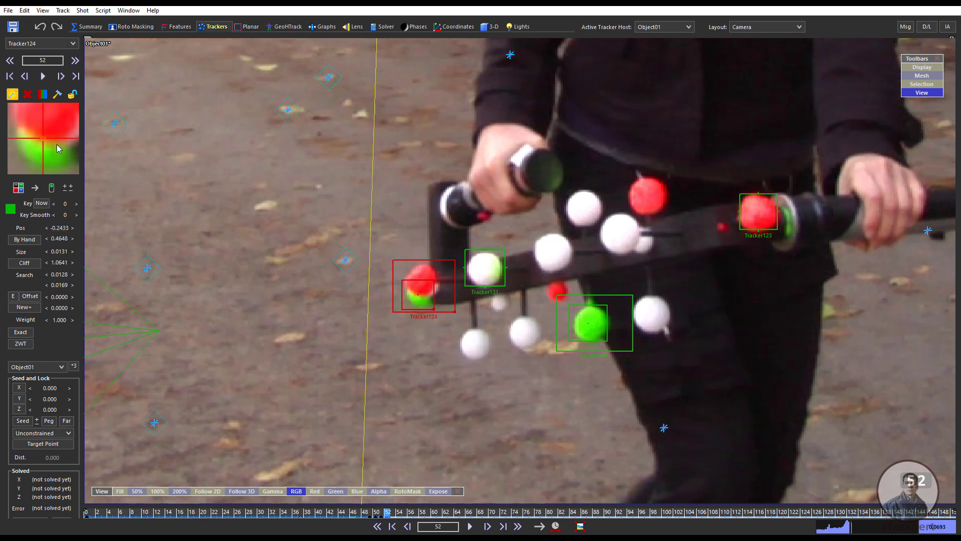
pyautogui.moveTo(56, 146); pyautogui.dragTo(54, 145)
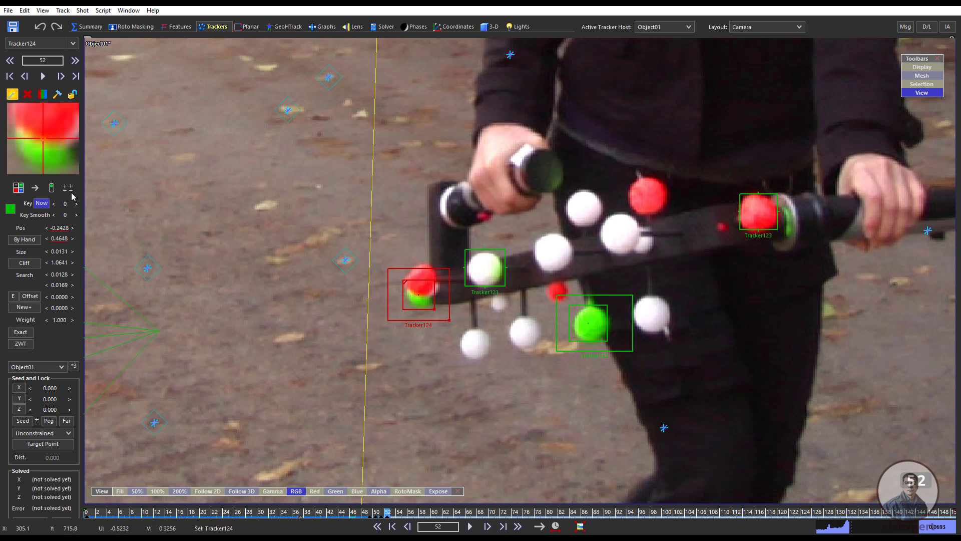
# - Disable the green end ball's tracker at frame 52, where the red ball covers it, and scrub ahead to frame 106
pyautogui.click(51, 188)
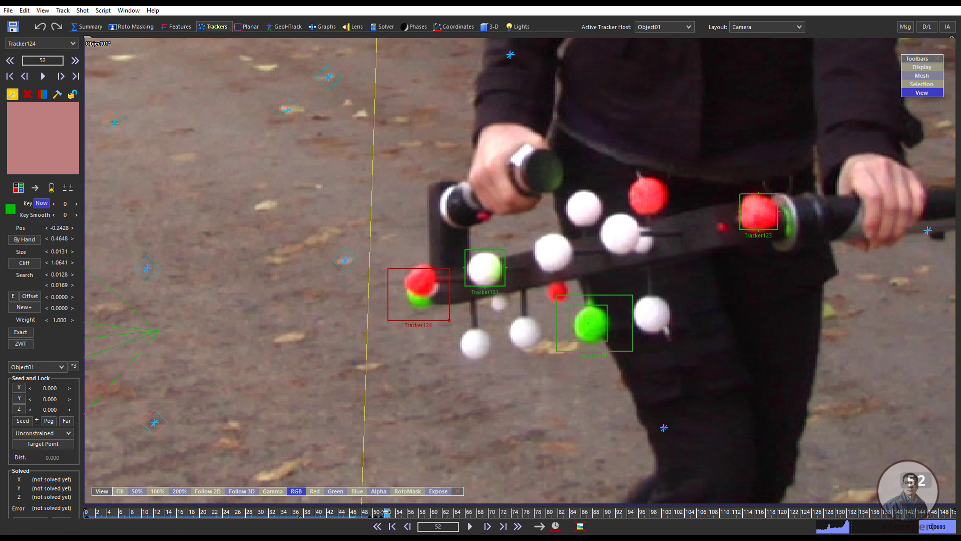
pyautogui.moveTo(386, 511); pyautogui.dragTo(700, 515)
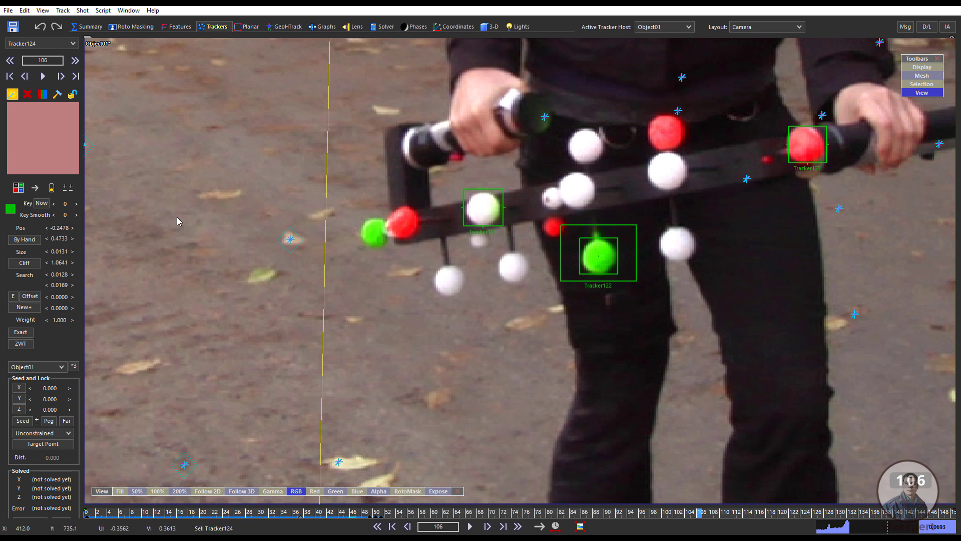
pyautogui.click(52, 188)
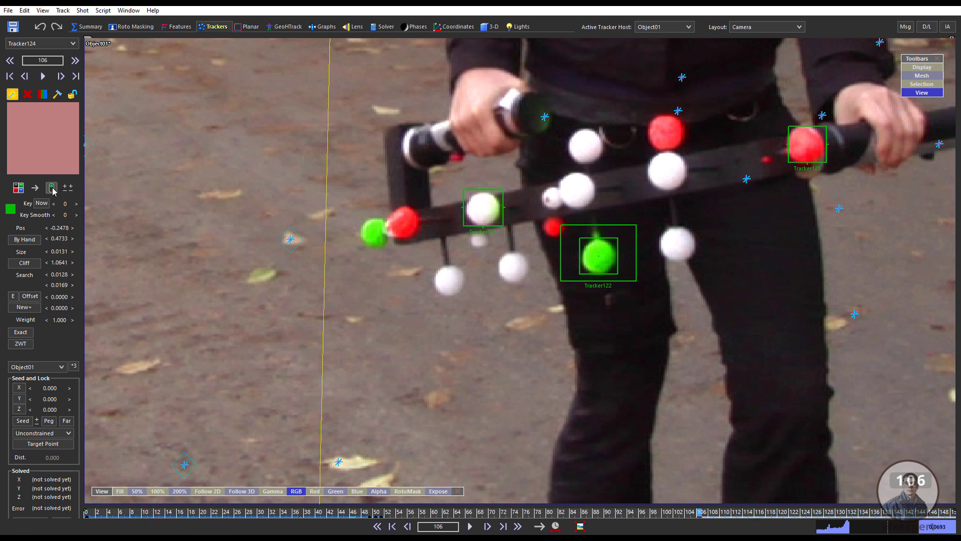
# - Add a second tracker on the green end ball at frame 106 and track it to frame 150
pyautogui.click(375, 231)
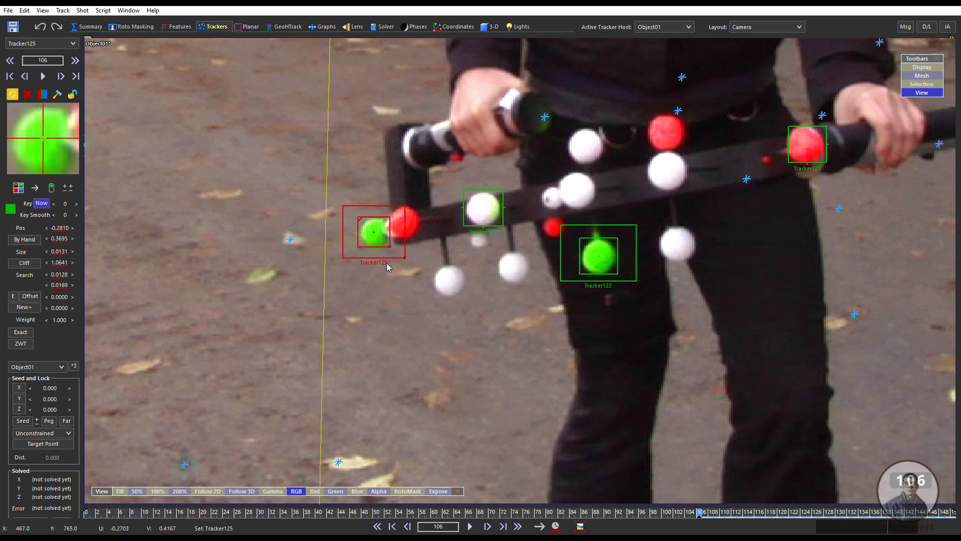
pyautogui.press('d')
pyautogui.press('d')
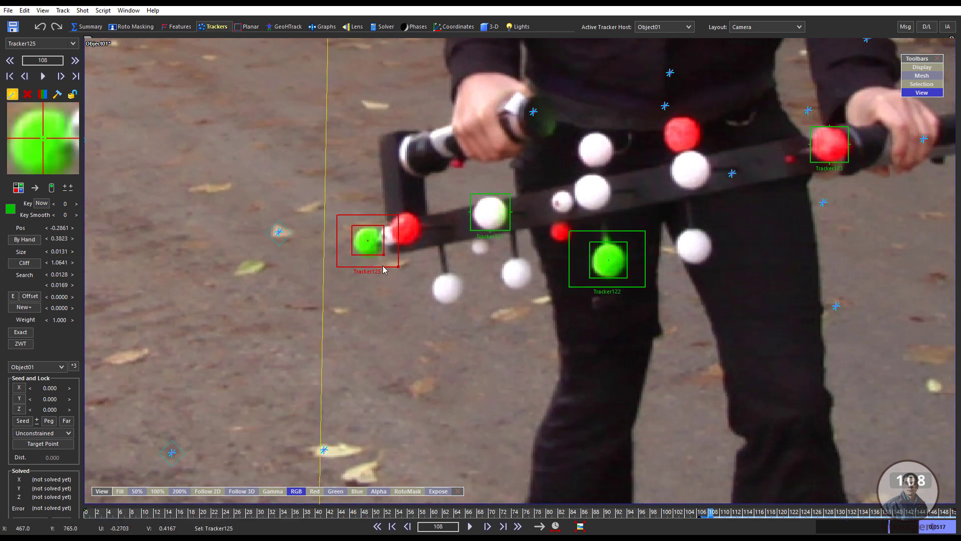
pyautogui.press('d')
pyautogui.press('d')
pyautogui.press('d')
pyautogui.press('d')
pyautogui.press('d')
pyautogui.press('d')
pyautogui.press('d')
pyautogui.press('d')
pyautogui.press('d')
pyautogui.press('d')
pyautogui.press('d')
pyautogui.press('d')
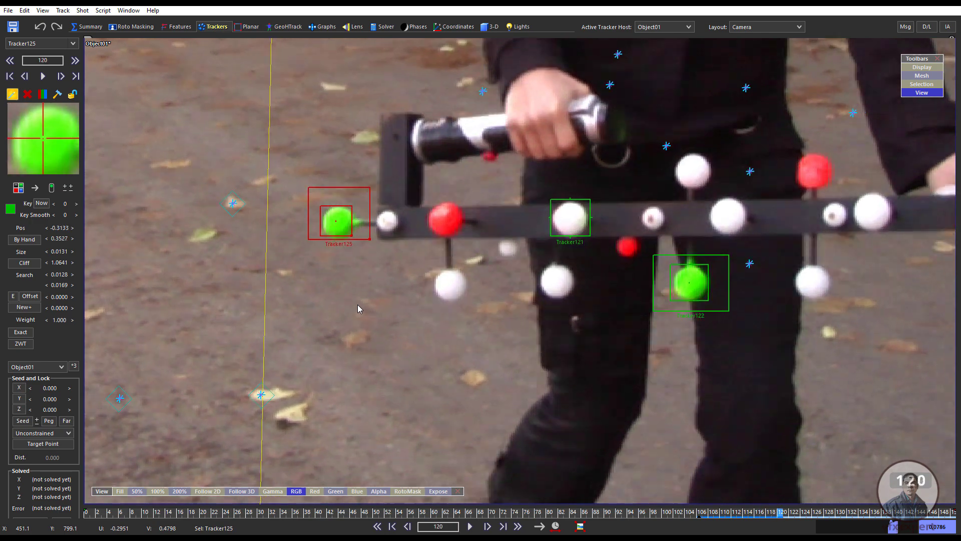
pyautogui.press('d')
pyautogui.press('d')
pyautogui.press('d')
pyautogui.press('d')
pyautogui.press('space')
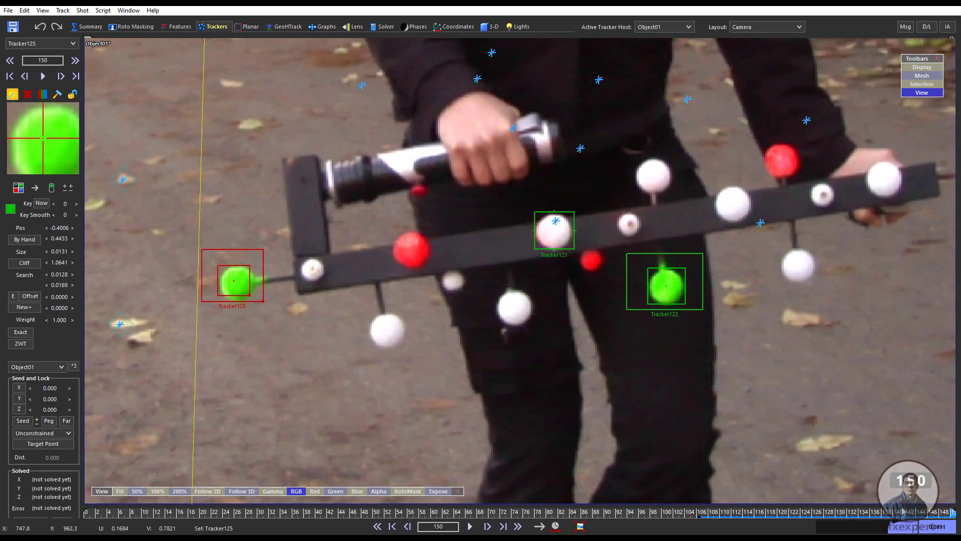
# - Go back to frame 10 and lock both green end ball trackers and the tracker on the green ball below the bar
pyautogui.moveTo(952, 511); pyautogui.dragTo(145, 501)
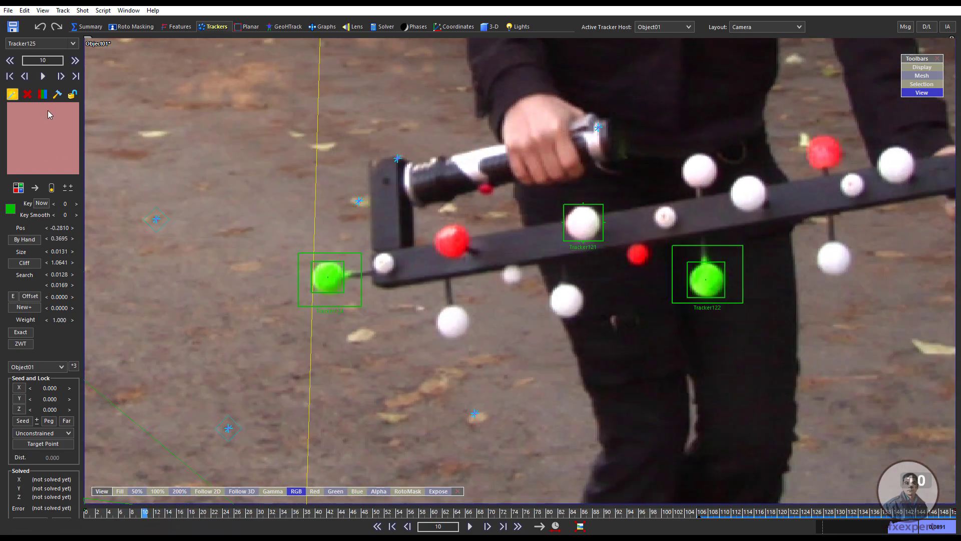
pyautogui.click(73, 96)
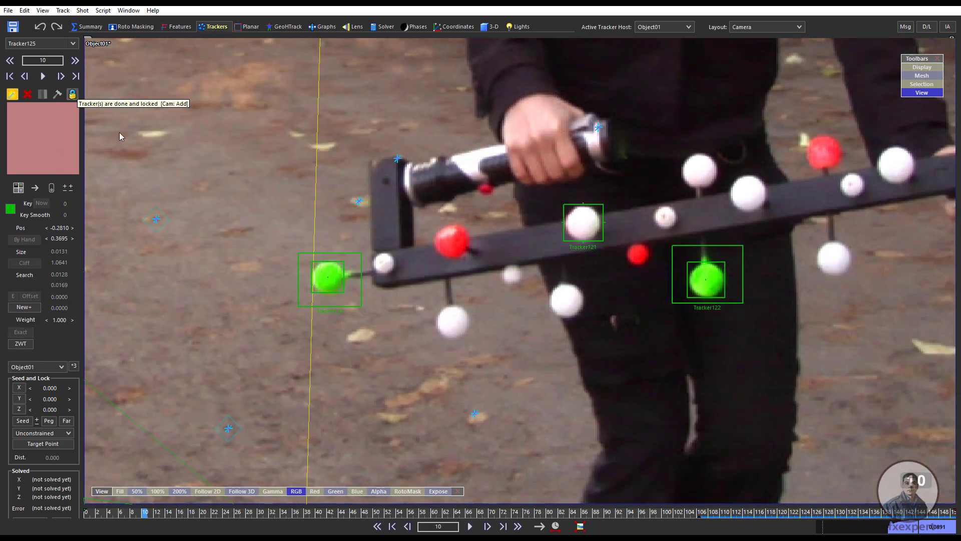
pyautogui.click(350, 278)
pyautogui.click(73, 94)
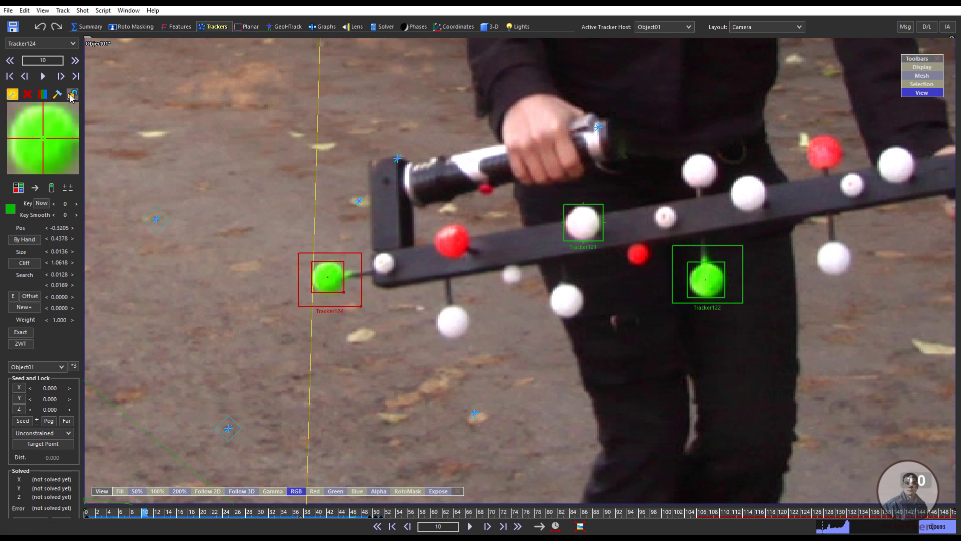
pyautogui.click(707, 280)
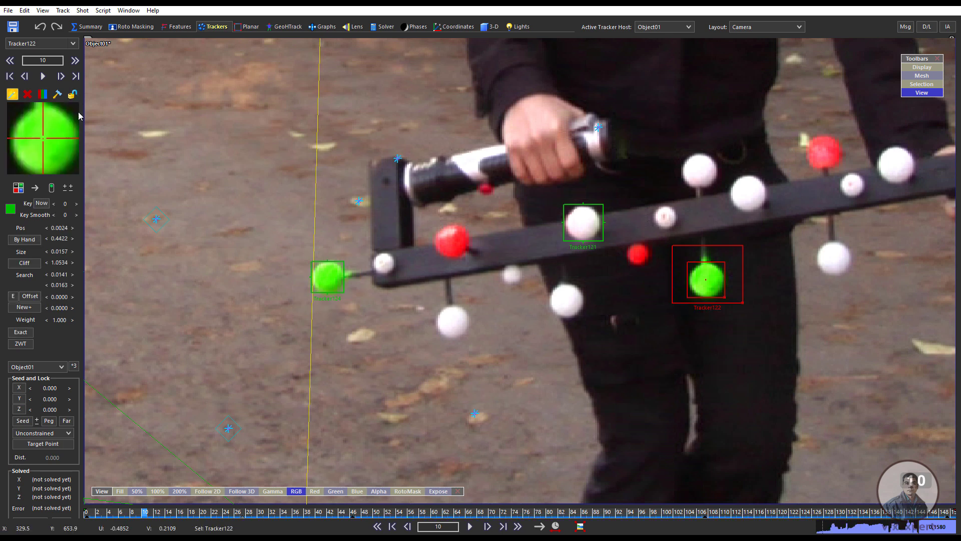
# - Add a tracker at frame 10 on the white ball hanging below the bar near the red tip, track it to frame 150 and lock it
pyautogui.scroll(-2, 675, 377)
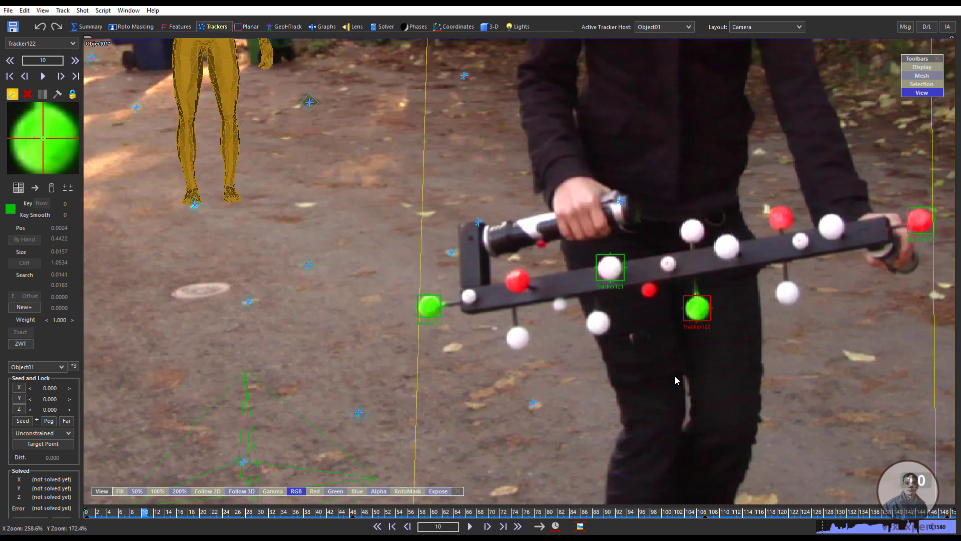
pyautogui.moveTo(804, 368); pyautogui.dragTo(620, 385, button='middle')
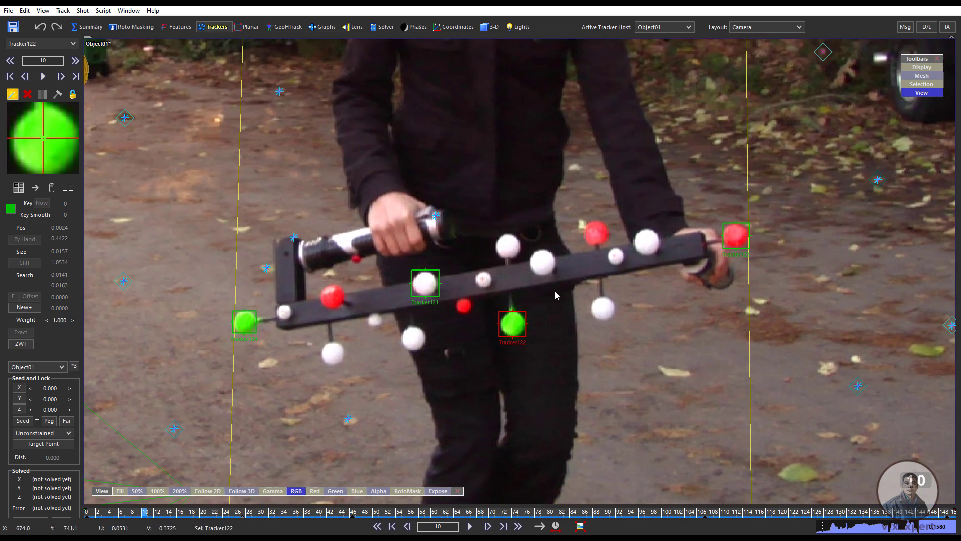
pyautogui.scroll(-2, 556, 295)
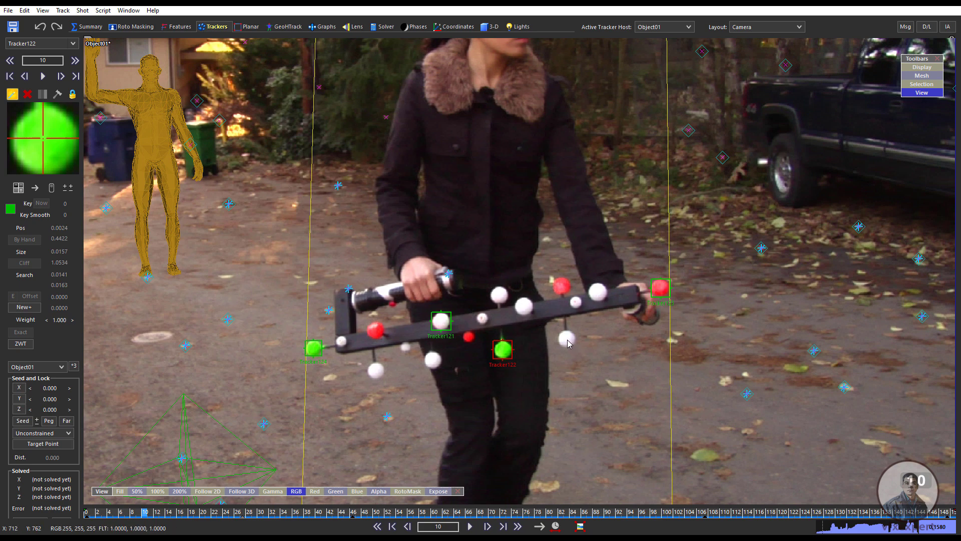
pyautogui.click(568, 342)
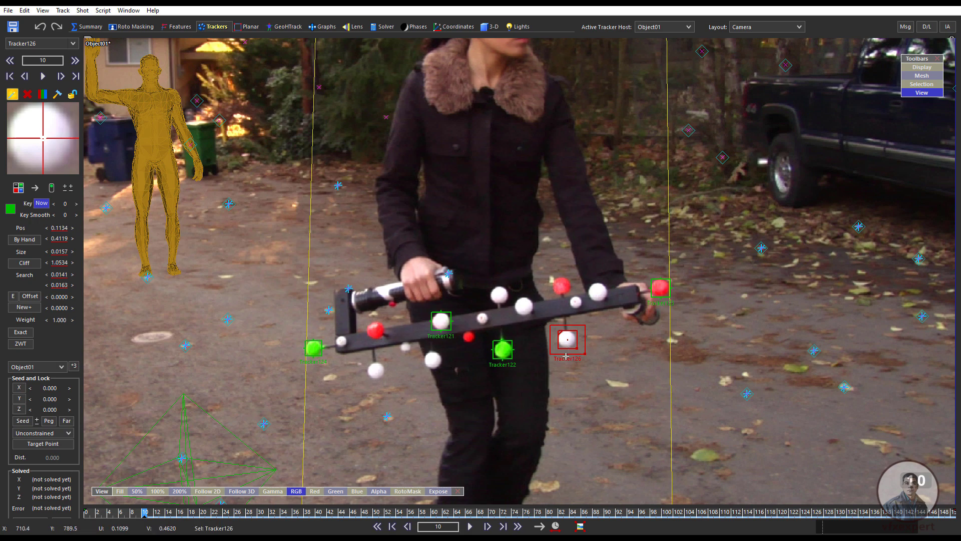
pyautogui.scroll(4, 567, 359)
pyautogui.scroll(-4, 568, 361)
pyautogui.click(469, 525)
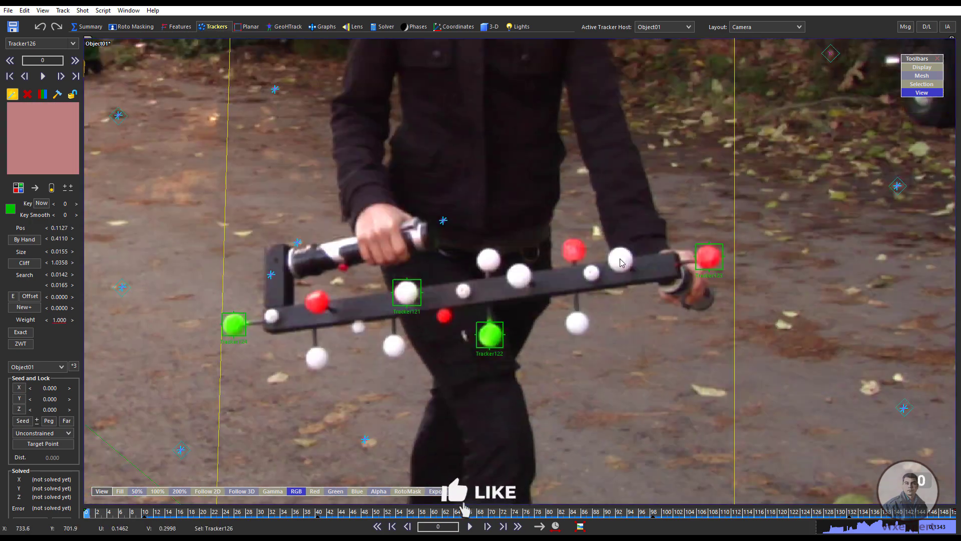
pyautogui.click(620, 259)
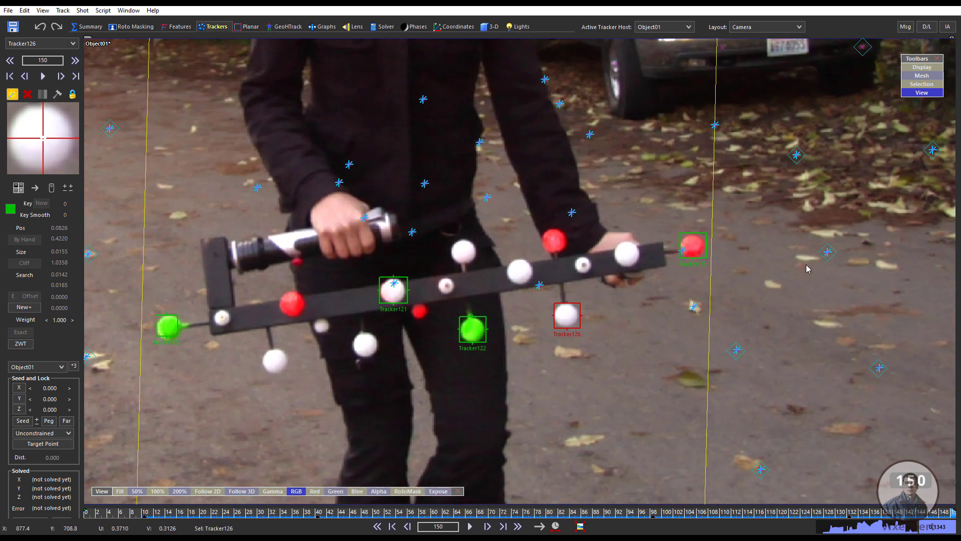
# - Add a tracker at frame 150 on the white ball nearest the red tip and track it backwards to frame 87
pyautogui.click(627, 255)
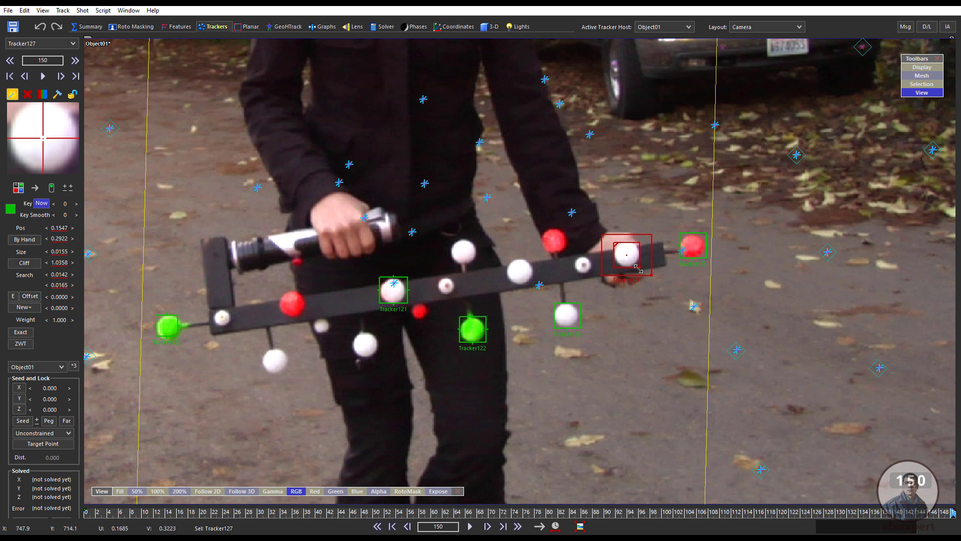
pyautogui.click(37, 191)
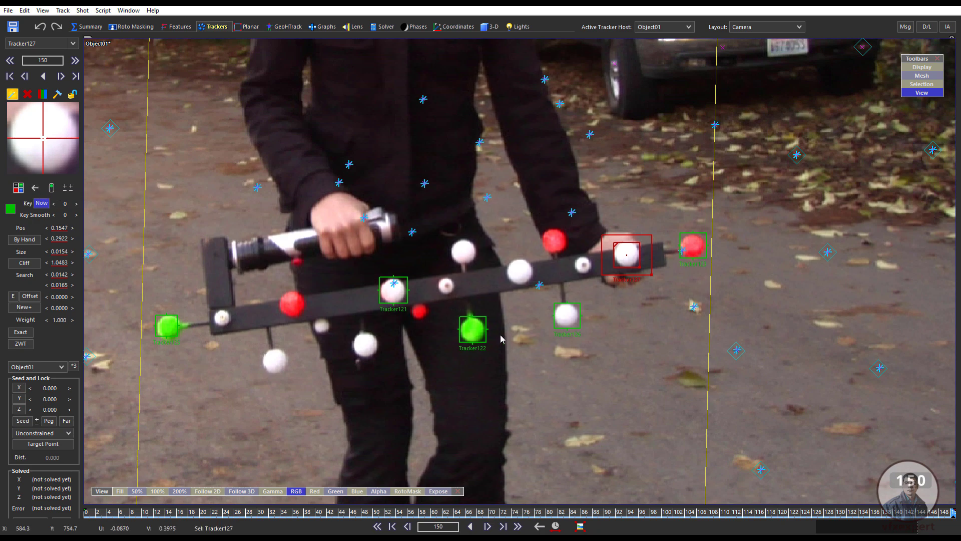
pyautogui.press('space')
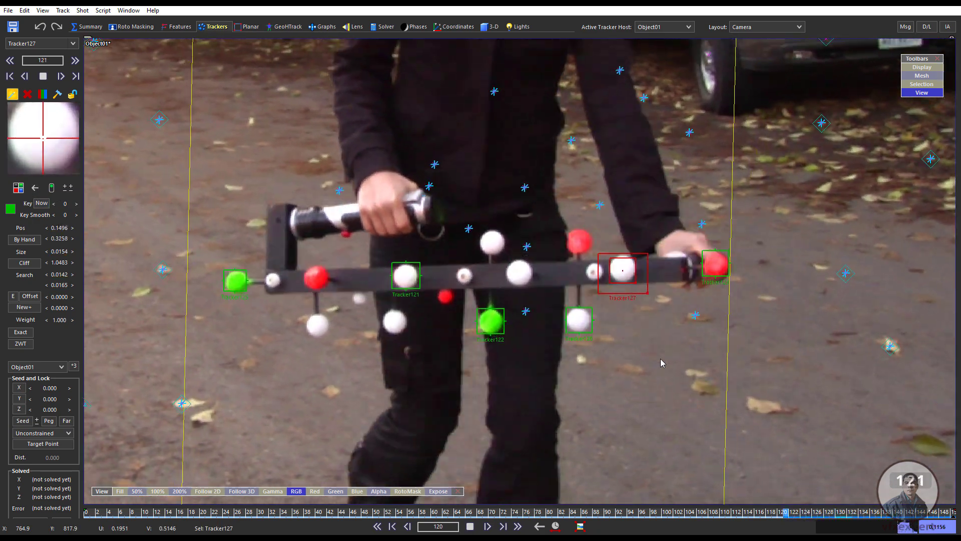
pyautogui.press('space')
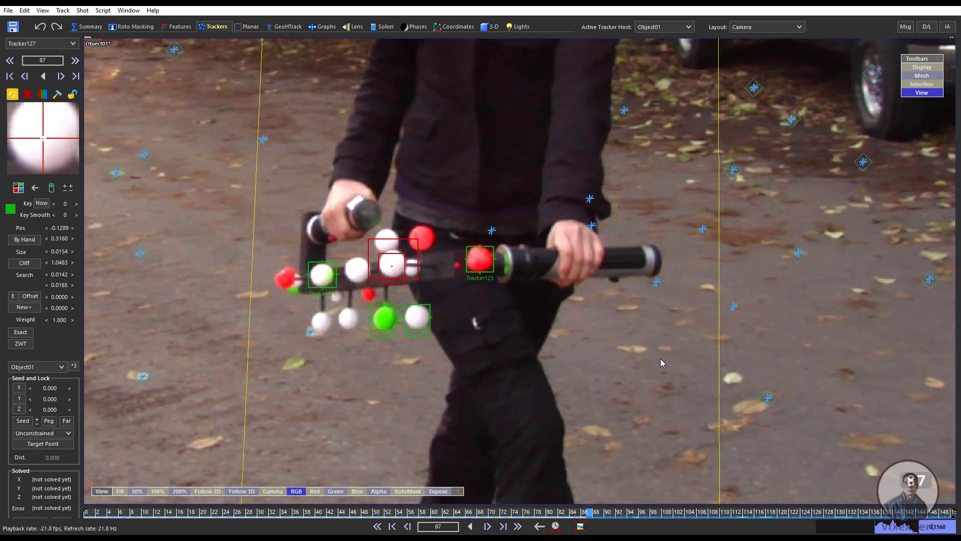
# - Track the white ball nearest the red tip backwards from frame 87 to frame 0, adding position keys along the way
pyautogui.click(41, 204)
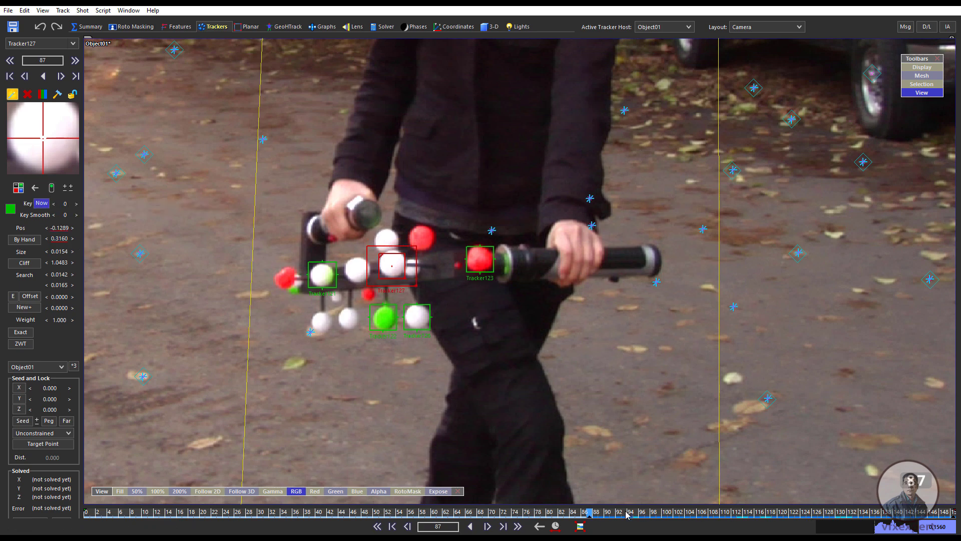
pyautogui.moveTo(591, 509)
pyautogui.mouseDown()
pyautogui.moveTo(783, 505)
pyautogui.moveTo(591, 516)
pyautogui.mouseUp()
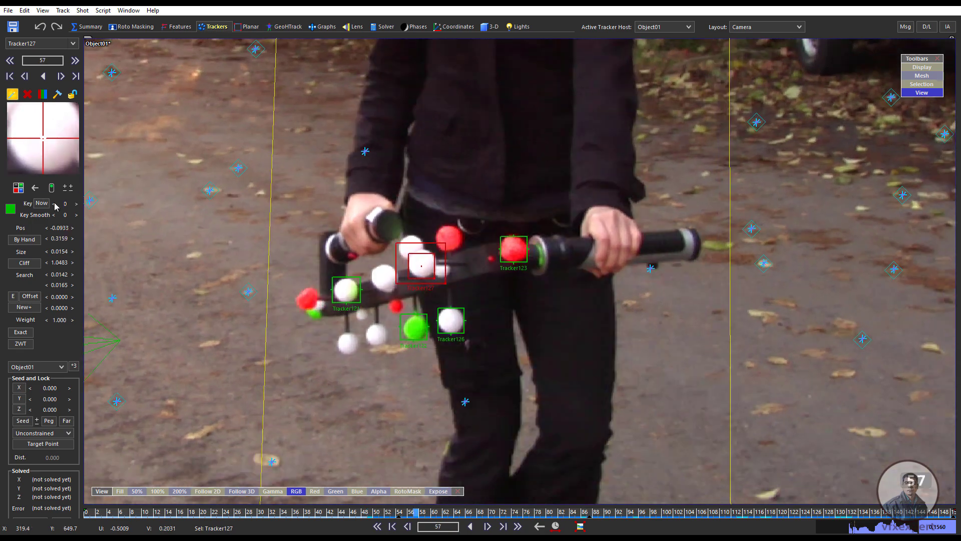
pyautogui.scroll(7, 59, 156)
pyautogui.scroll(4, 59, 156)
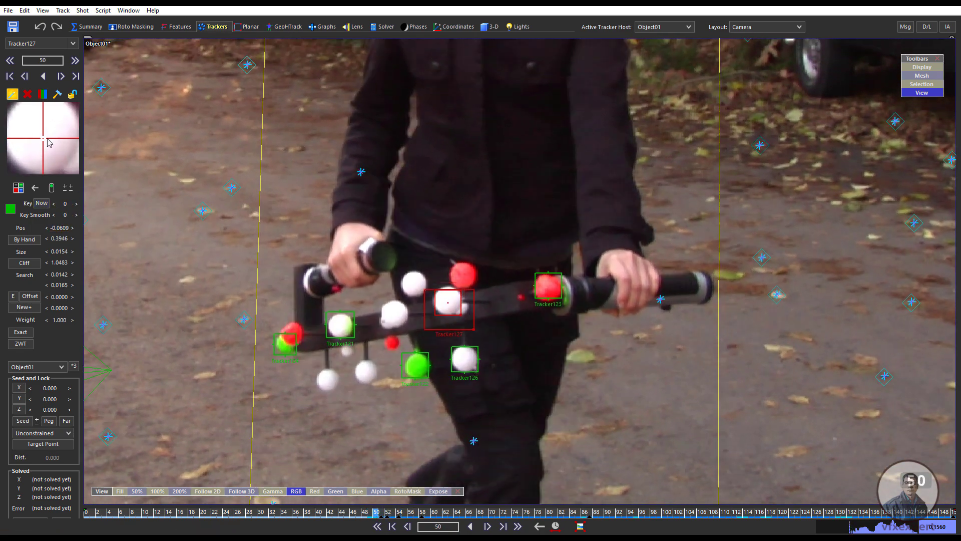
pyautogui.click(42, 204)
pyautogui.click(41, 203)
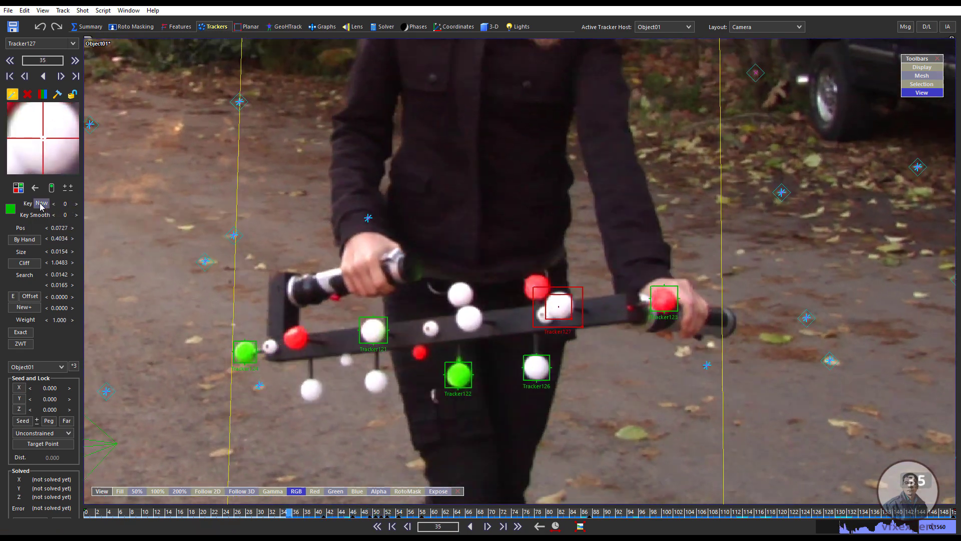
# - Finalize the tracker on the white ball nearest the red tip with the default settings and return to frame 0
pyautogui.click(58, 95)
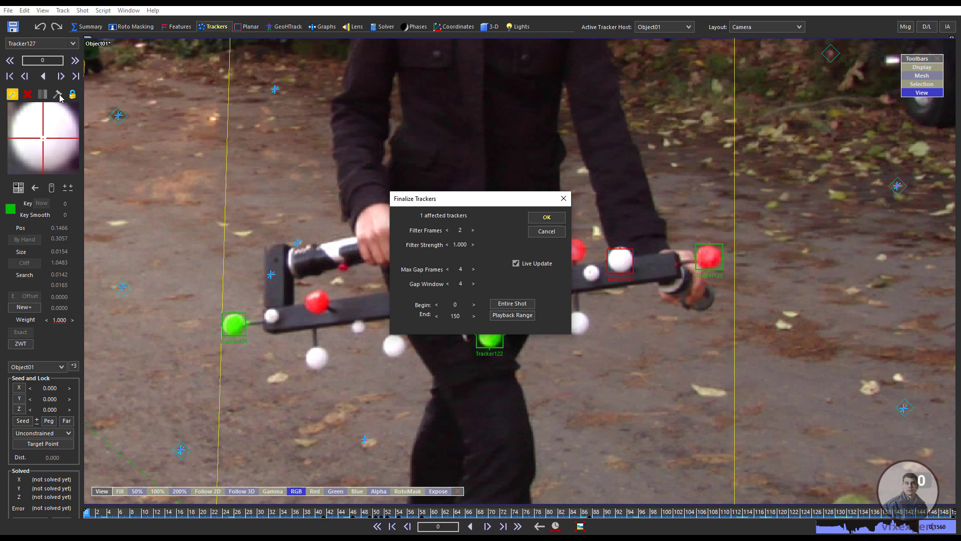
pyautogui.click(547, 217)
pyautogui.click(90, 506)
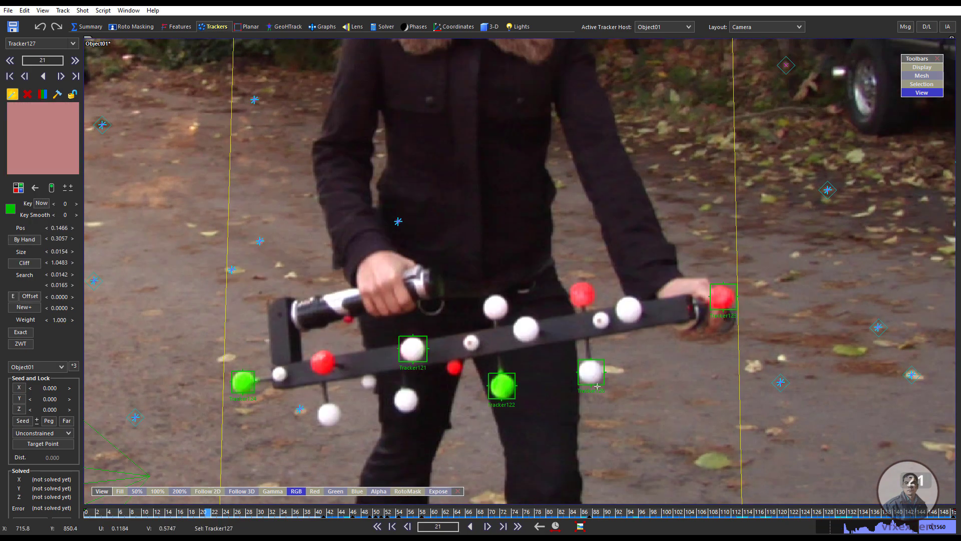
pyautogui.click(578, 323)
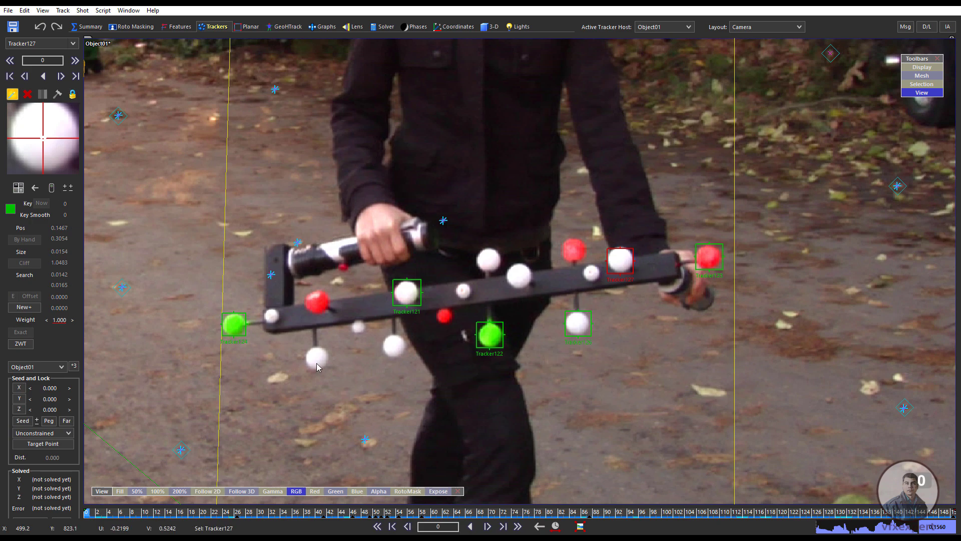
# - At frame 0, add trackers on the white ball hanging near the green end and the red ball above it, track to frame 150 and lock the red one
pyautogui.click(316, 359)
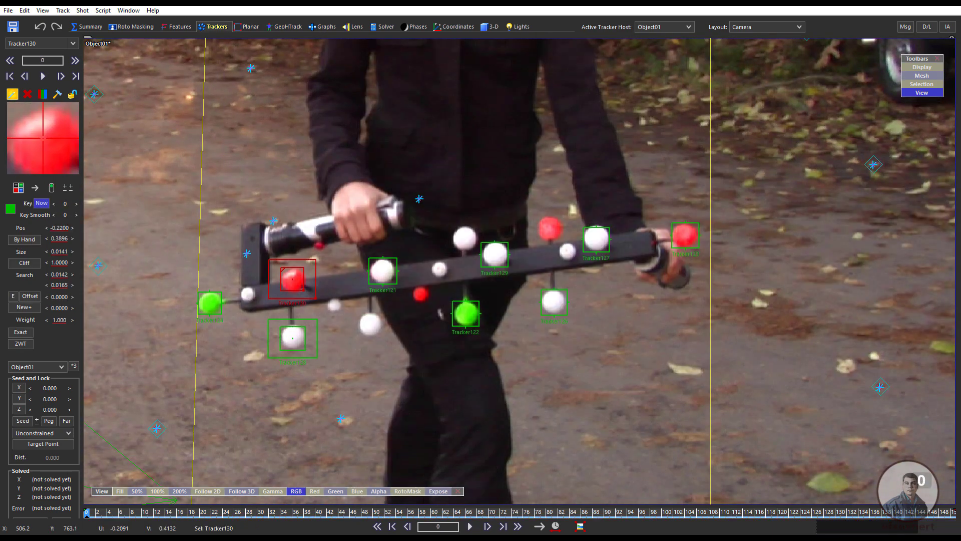
pyautogui.click(42, 77)
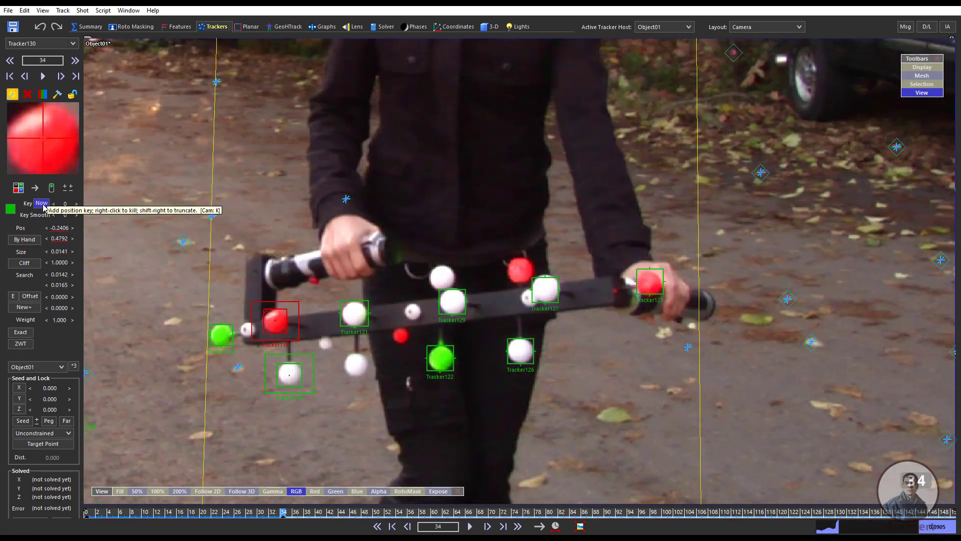
pyautogui.scroll(3, 100, 320)
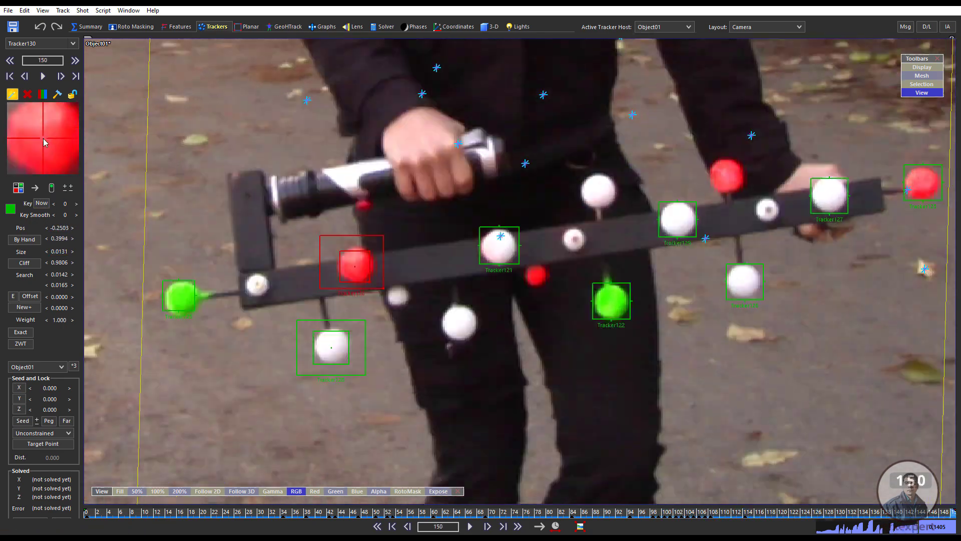
pyautogui.click(72, 94)
pyautogui.moveTo(165, 513); pyautogui.dragTo(76, 487)
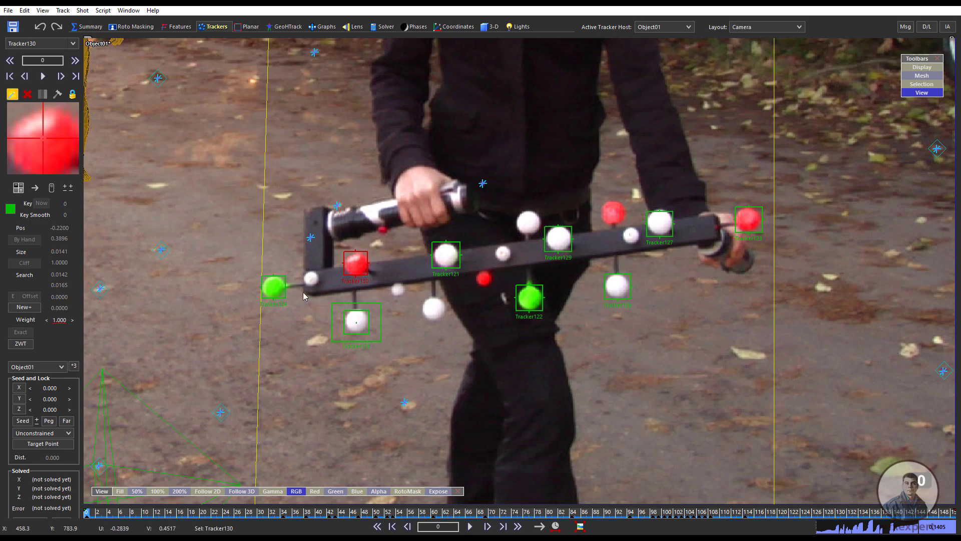
# - Lock the hanging white ball's tracker, add a tracker at frame 0 on the small white ball beside the green end and track it forward with position keys
pyautogui.scroll(2, 304, 297)
pyautogui.click(379, 333)
pyautogui.click(73, 94)
pyautogui.click(314, 272)
pyautogui.press('space')
pyautogui.click(43, 203)
pyautogui.press('space')
pyautogui.click(44, 204)
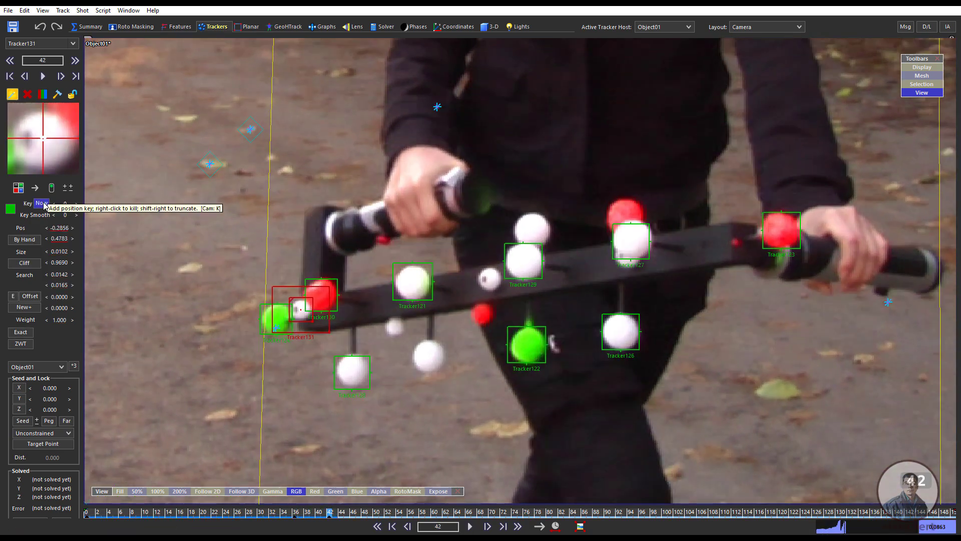
pyautogui.press('space')
pyautogui.press('space')
pyautogui.press('s')
pyautogui.press('s')
# - Add a second tracker on the small white ball beside the green end near frame 112 and track it to frame 150
pyautogui.click(444, 436)
pyautogui.moveTo(354, 512); pyautogui.dragTo(734, 512)
pyautogui.click(320, 257)
pyautogui.press('space')
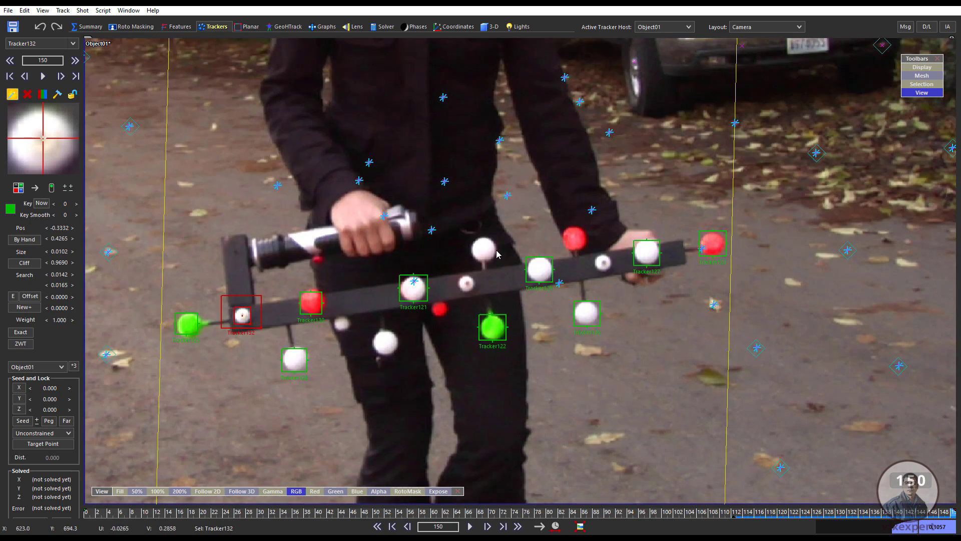
# - Add a tracker at frame 150 on the white ball above the middle of the bar, track it backwards to frame 0 and lock it
pyautogui.click(484, 248)
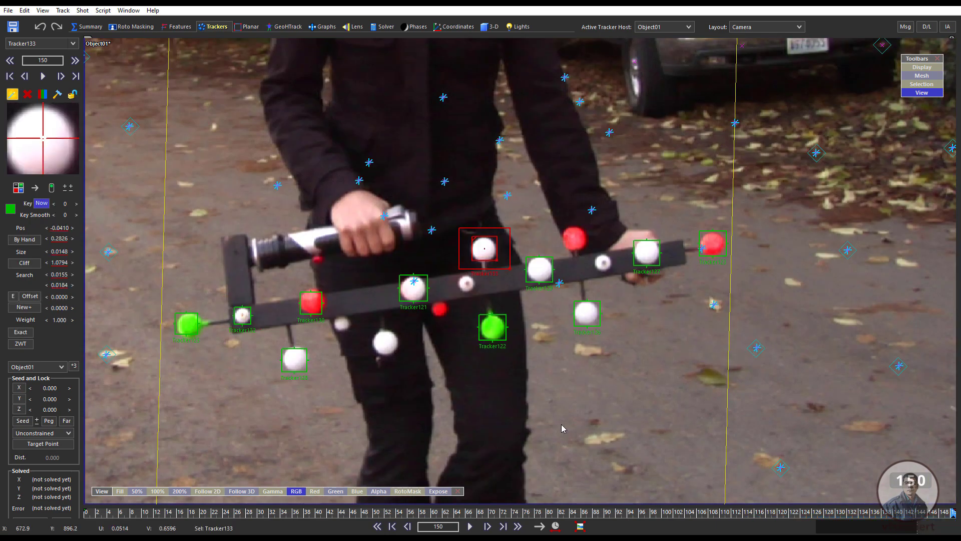
pyautogui.click(539, 527)
pyautogui.press('space')
pyautogui.click(46, 205)
pyautogui.click(46, 205)
pyautogui.click(46, 205)
pyautogui.click(46, 204)
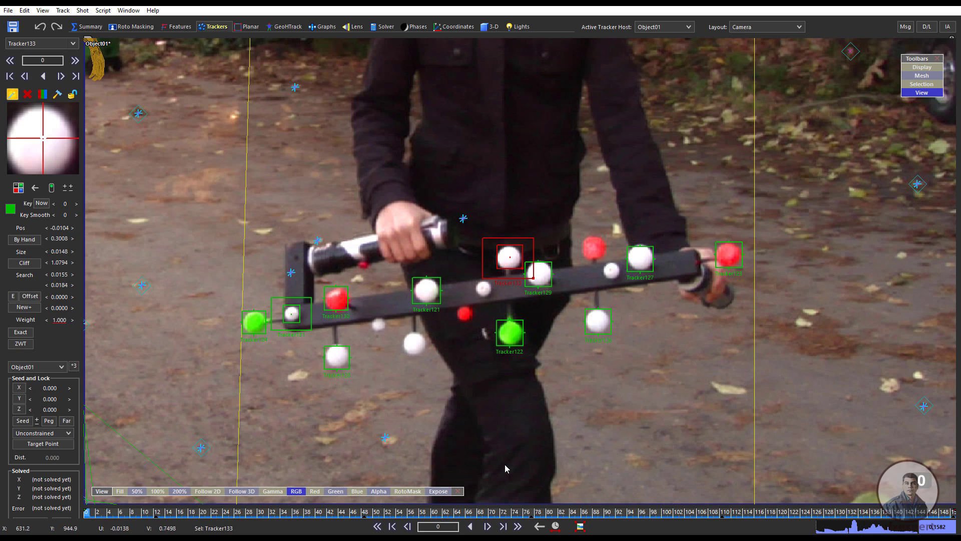
pyautogui.click(73, 96)
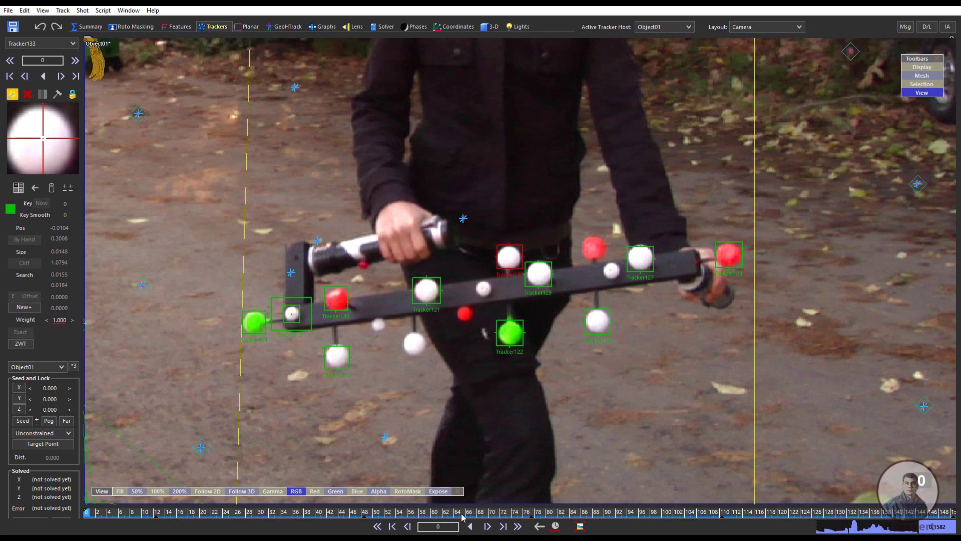
# - Save the scene with the finished object trackers
pyautogui.scroll(-5, 452, 375)
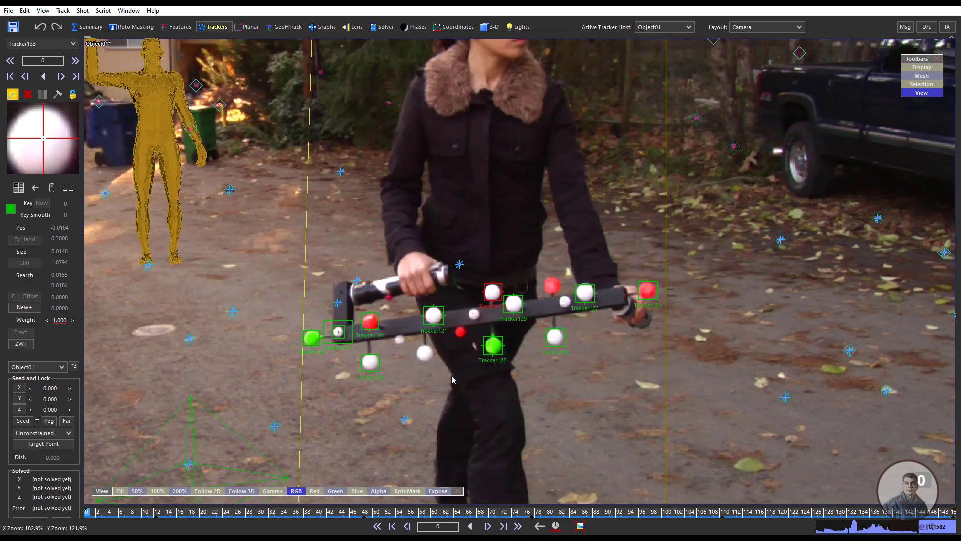
pyautogui.scroll(3, 452, 379)
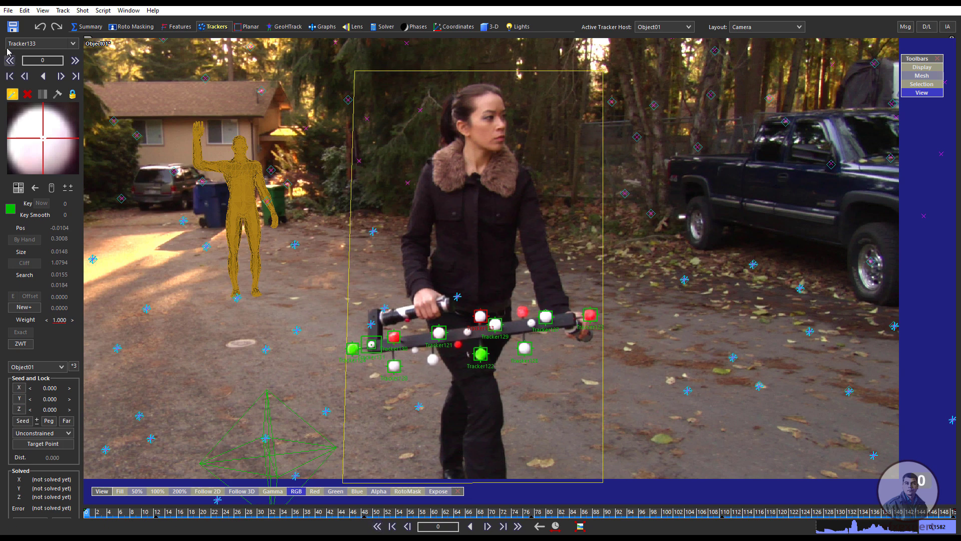
pyautogui.click(9, 10)
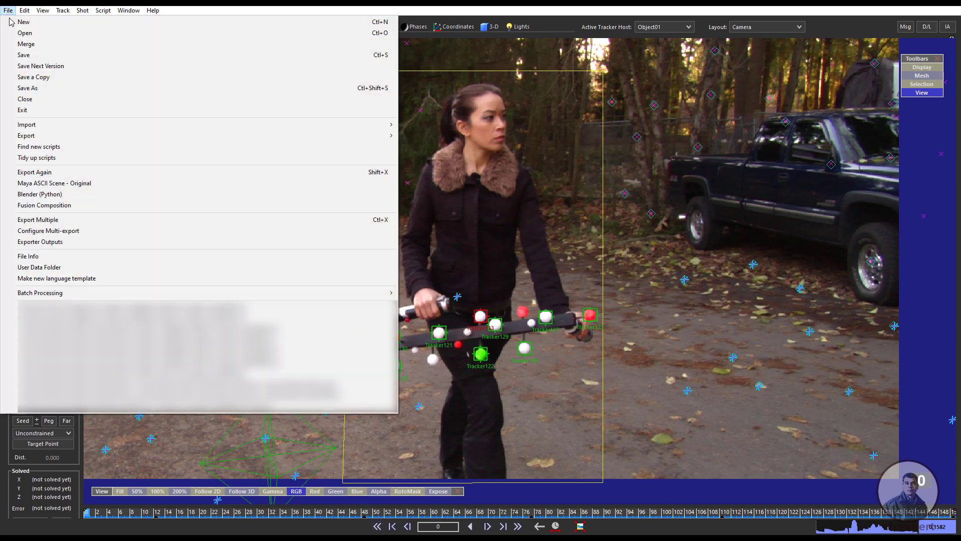
pyautogui.click(30, 55)
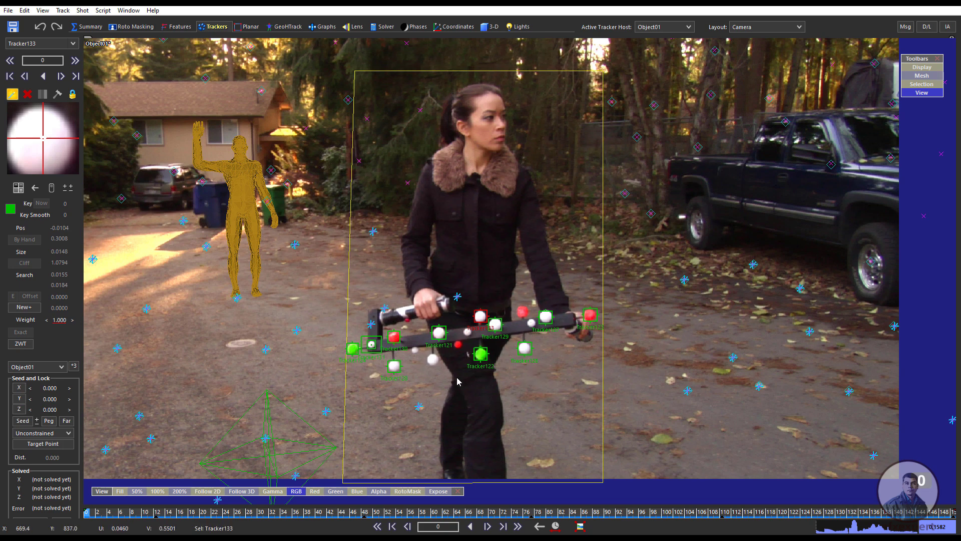
# - Solve the scene with Object01 as the active tracker host and accept the solve results
pyautogui.click(384, 27)
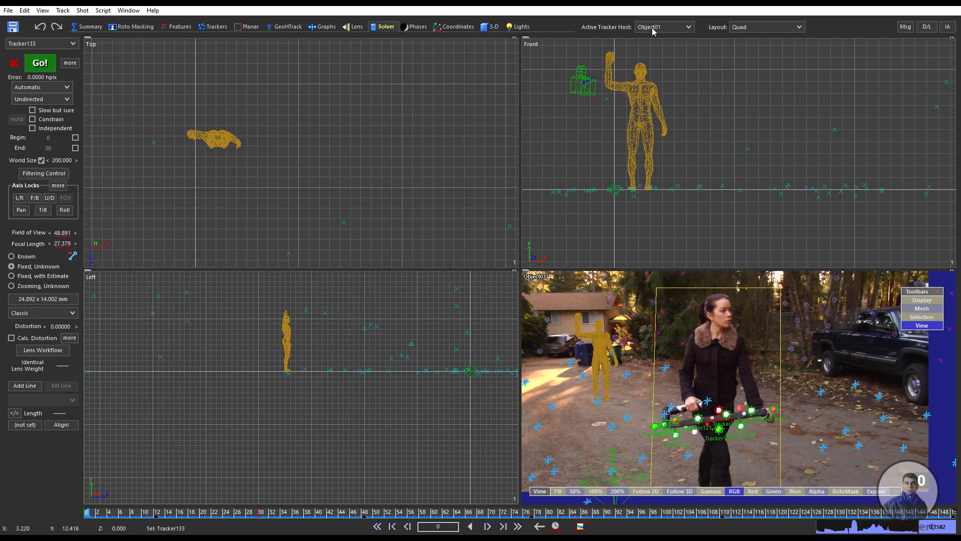
pyautogui.click(674, 31)
pyautogui.click(658, 48)
pyautogui.click(38, 69)
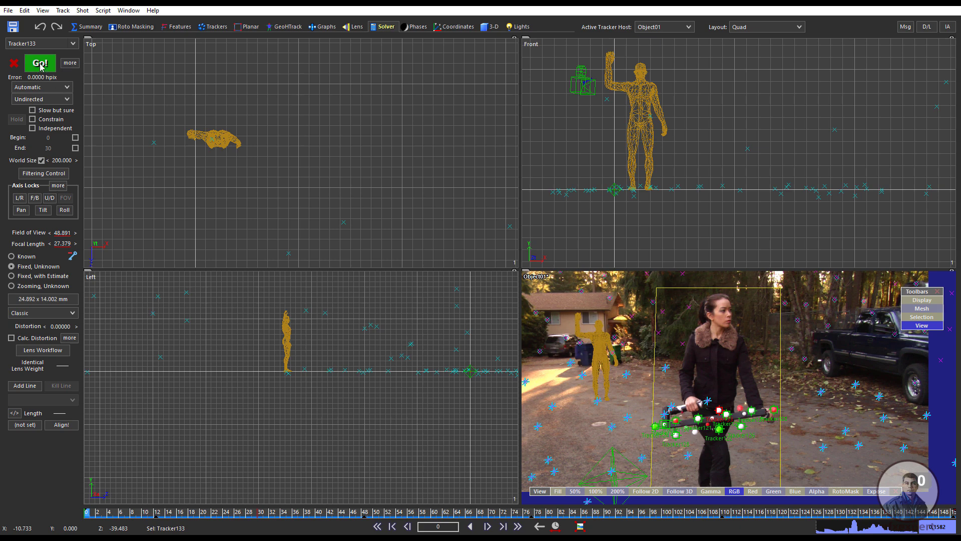
pyautogui.click(40, 65)
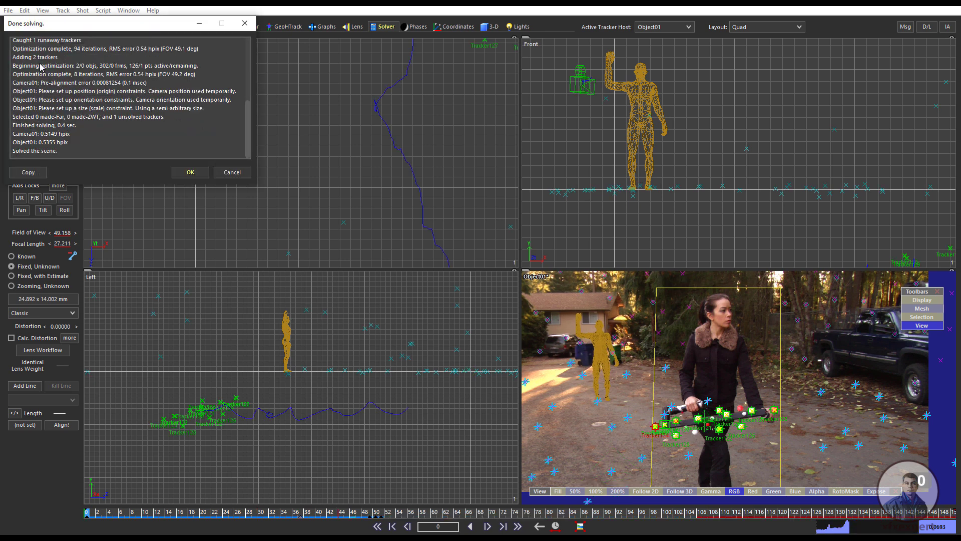
pyautogui.click(191, 173)
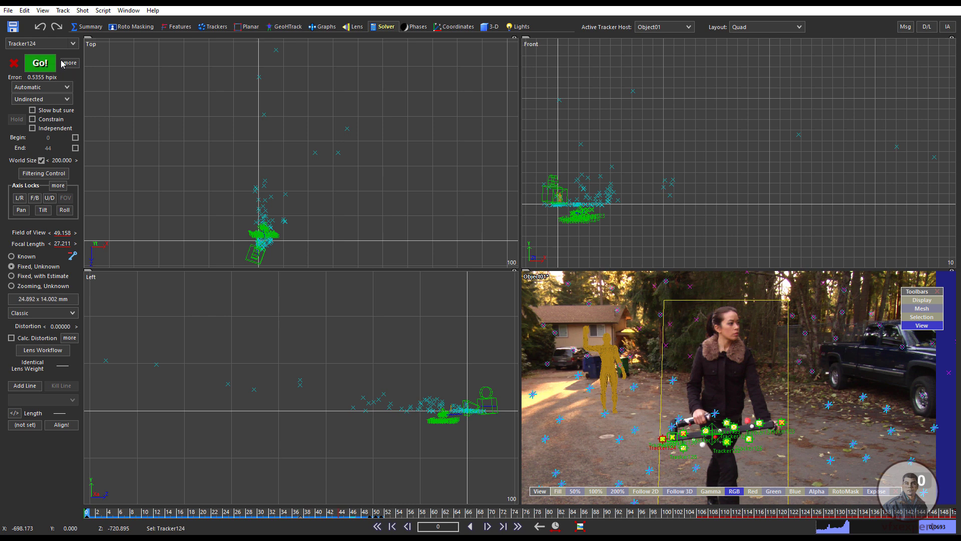
pyautogui.click(63, 11)
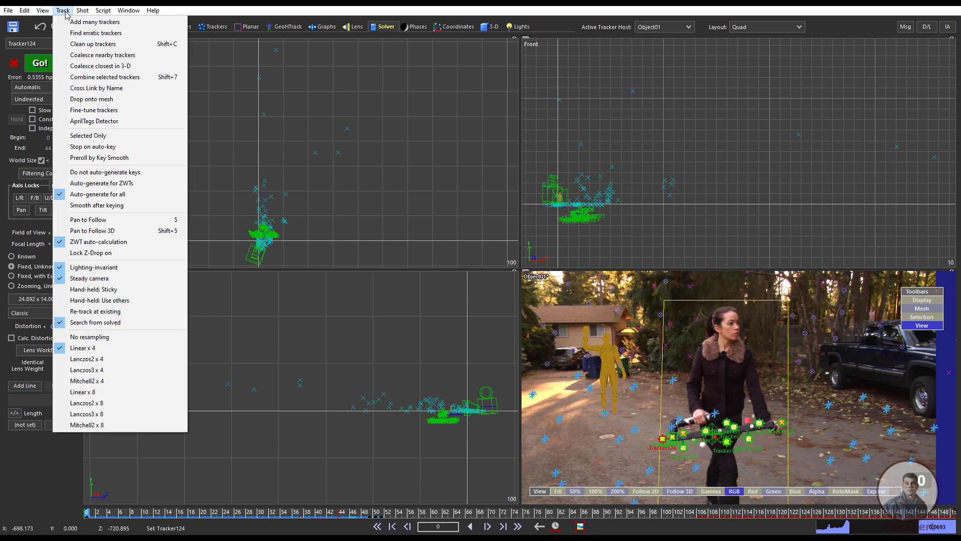
pyautogui.click(170, 5)
pyautogui.moveTo(706, 431)
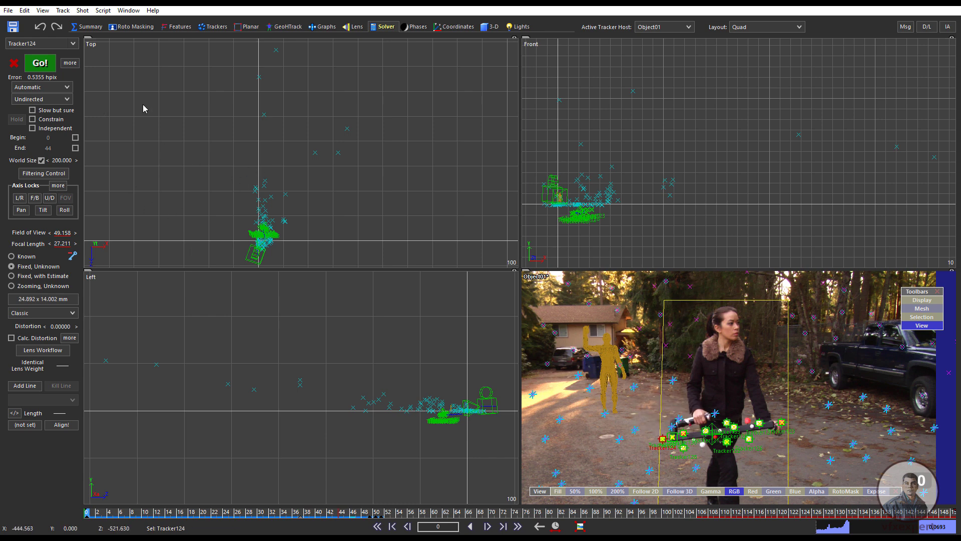
# - Save the solved scene as a new file named hcw_blaster_walk.00003
pyautogui.click(8, 10)
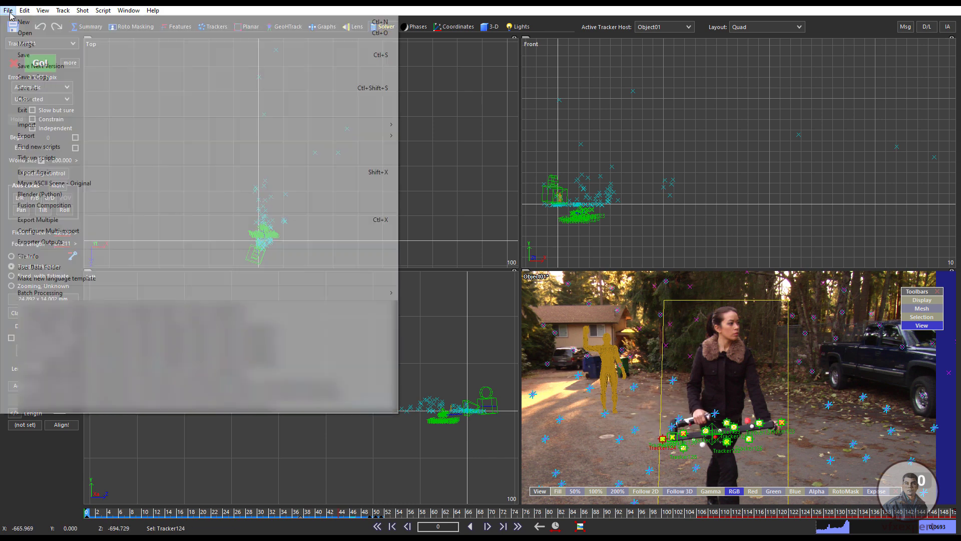
pyautogui.click(35, 87)
pyautogui.click(193, 334)
pyautogui.press('BackSpace')
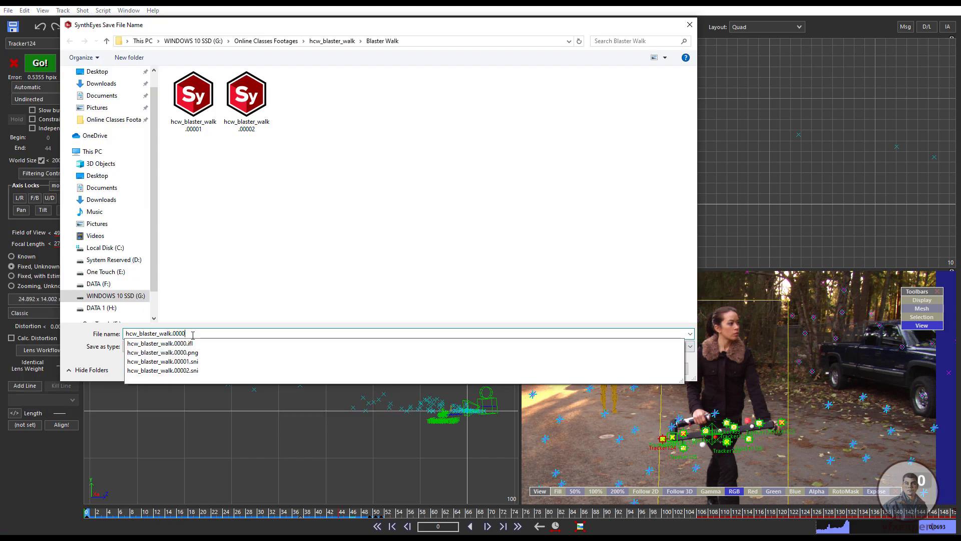
pyautogui.write('3')
pyautogui.click(617, 368)
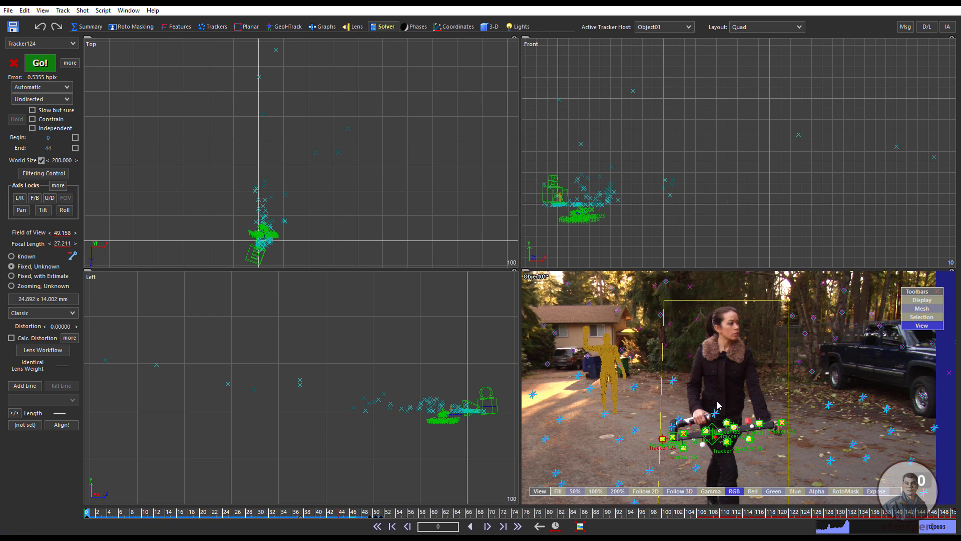
# - Examine the solved object trackers and motion path against the ground plane in the front, left, top and camera views
pyautogui.scroll(5, 652, 210)
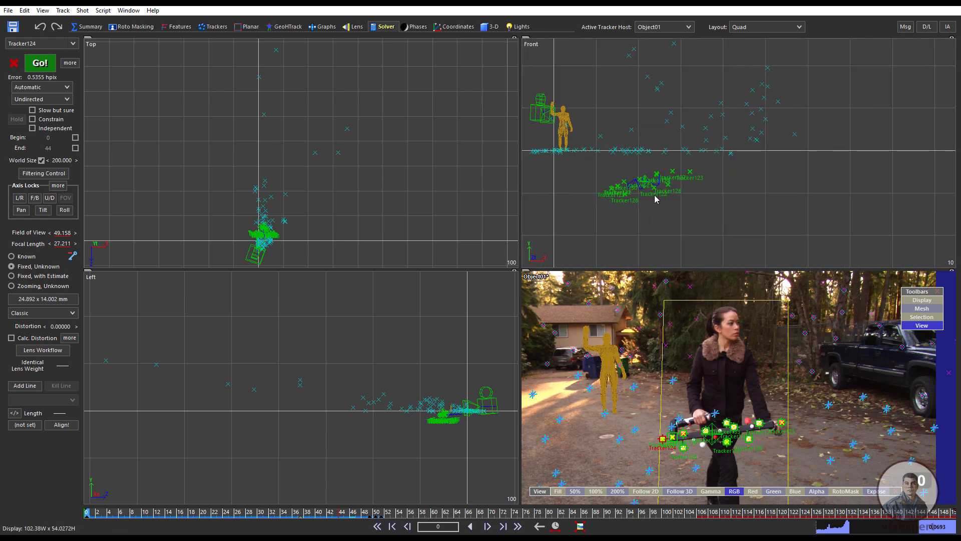
pyautogui.scroll(1, 784, 230)
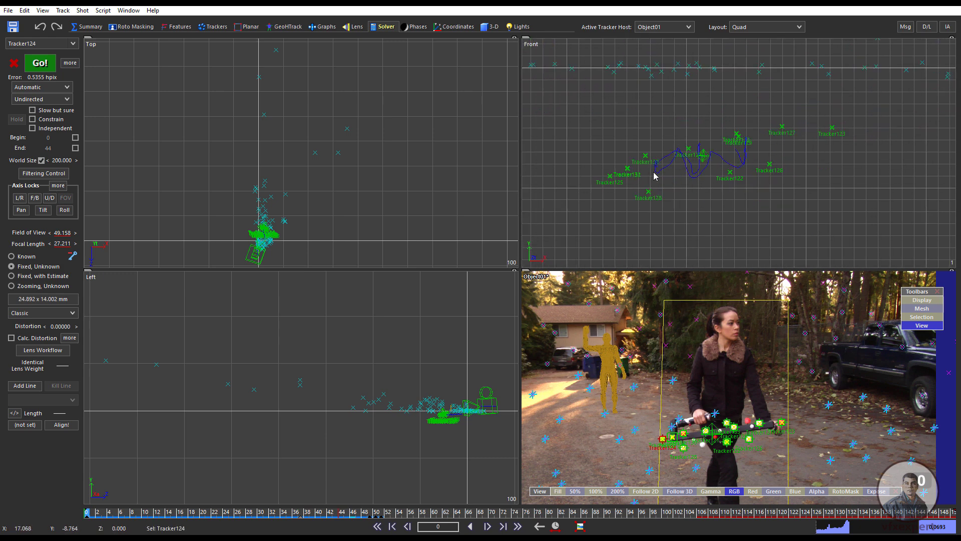
pyautogui.moveTo(401, 513); pyautogui.dragTo(255, 481)
pyautogui.moveTo(439, 427); pyautogui.dragTo(383, 415, button='middle')
pyautogui.scroll(8, 386, 413)
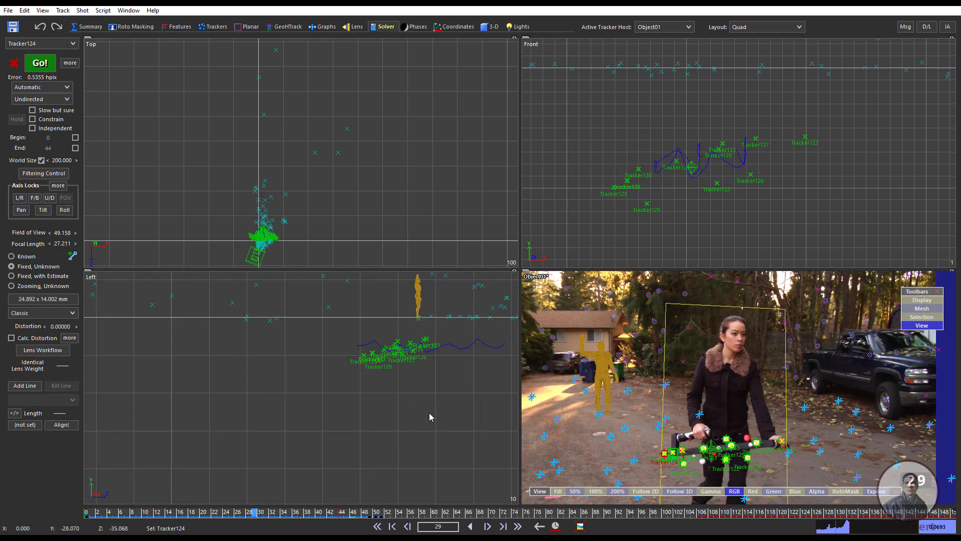
pyautogui.moveTo(435, 394); pyautogui.dragTo(338, 442, button='middle')
pyautogui.scroll(-2, 385, 413)
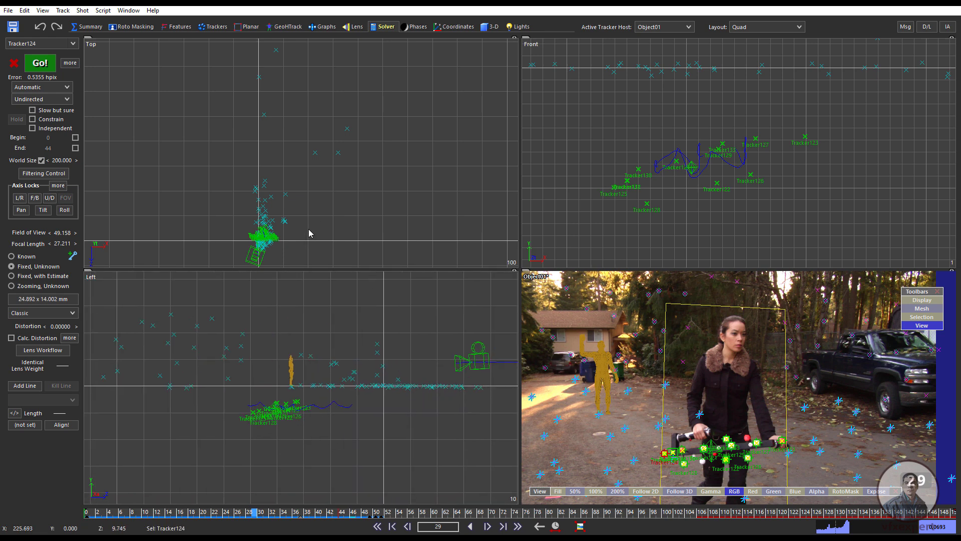
pyautogui.moveTo(308, 234); pyautogui.dragTo(332, 153, button='middle')
pyautogui.scroll(5, 336, 195)
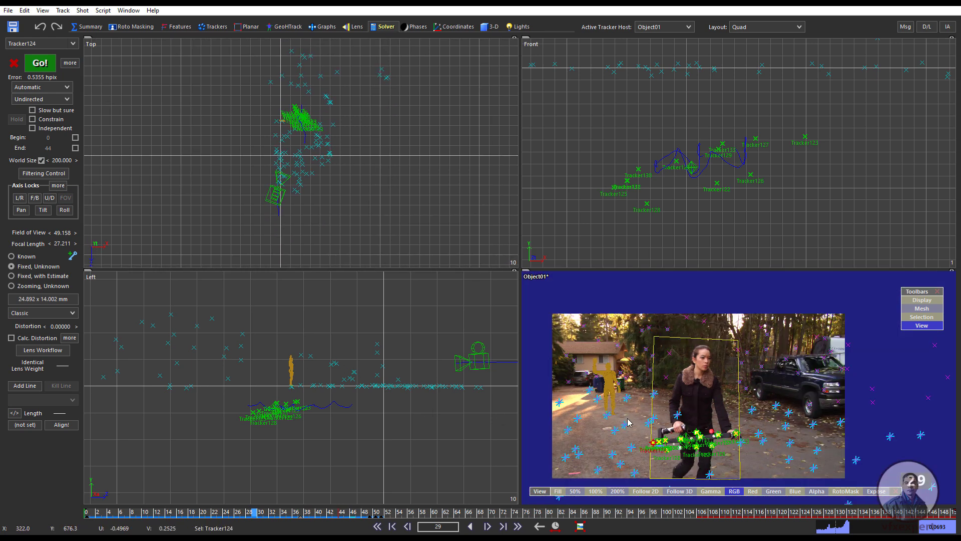
pyautogui.scroll(-4, 684, 417)
pyautogui.scroll(3, 733, 446)
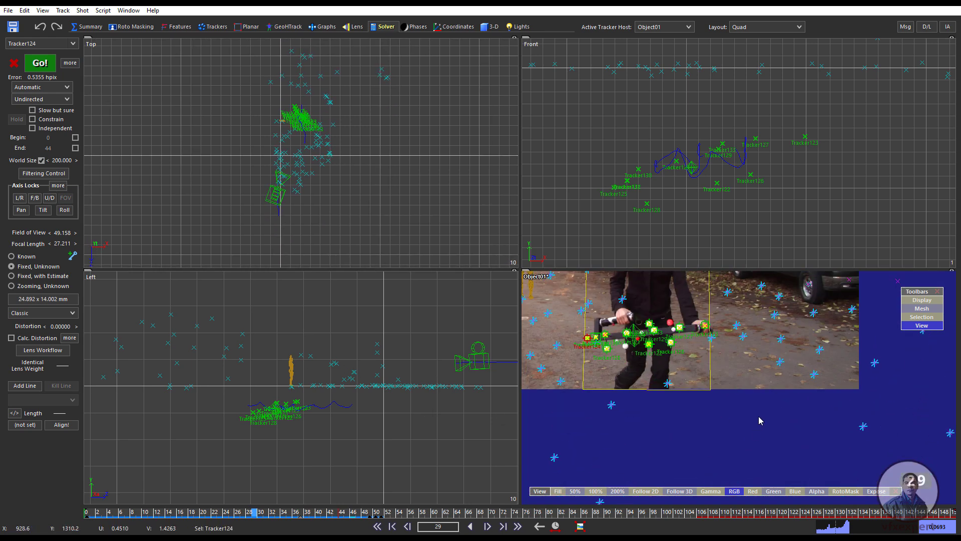
# - Examine the object trackers at frame 90 against the camera's ground trackers in the camera and front views
pyautogui.moveTo(758, 418); pyautogui.dragTo(806, 458, button='middle')
pyautogui.moveTo(654, 513); pyautogui.dragTo(607, 503)
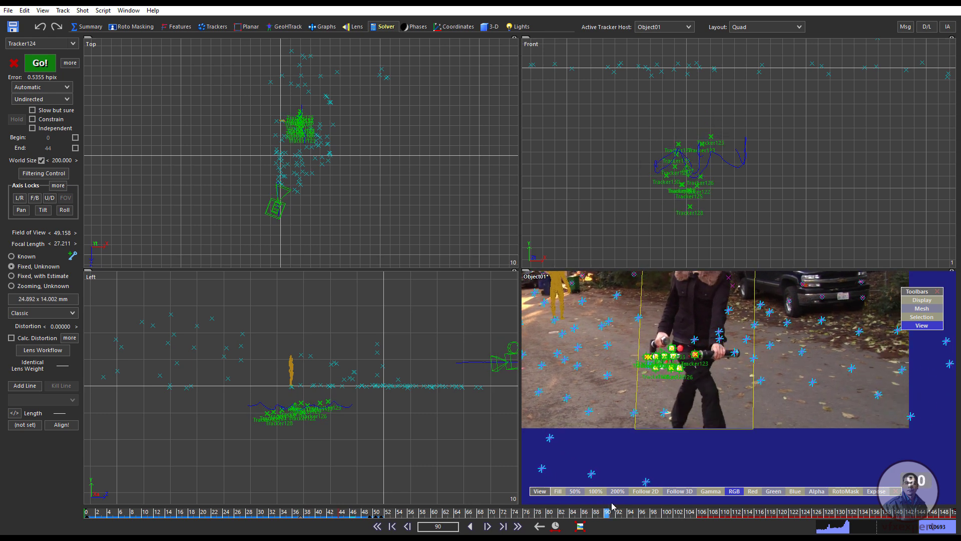
pyautogui.click(665, 413)
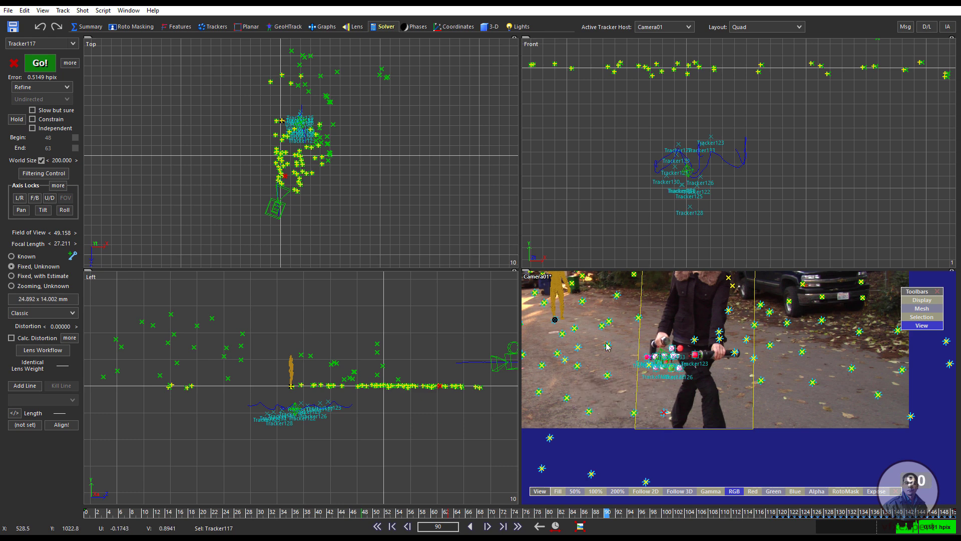
pyautogui.scroll(-4, 816, 176)
pyautogui.moveTo(820, 177); pyautogui.dragTo(781, 200, button='middle')
pyautogui.scroll(2, 751, 212)
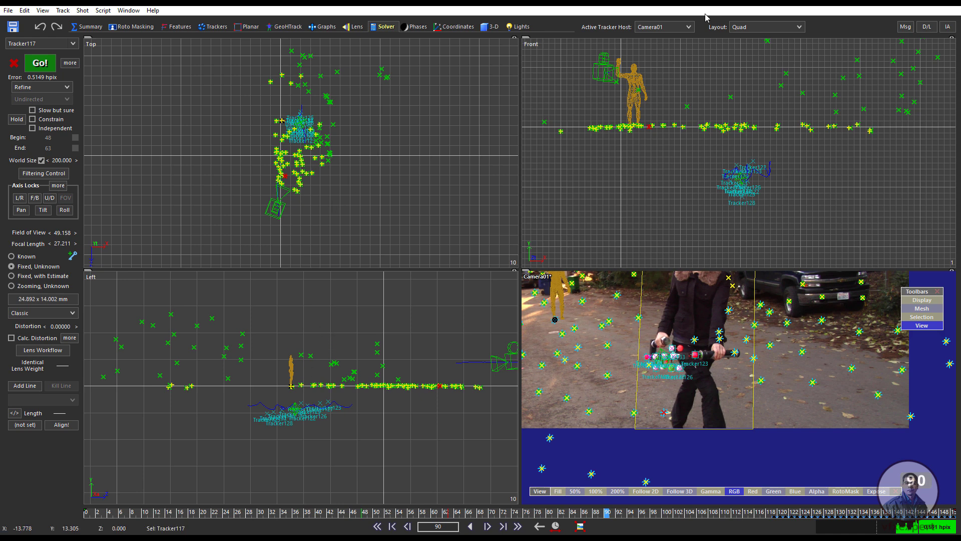
# - Make Object01 the active tracker host and open the 3-D room
pyautogui.click(669, 29)
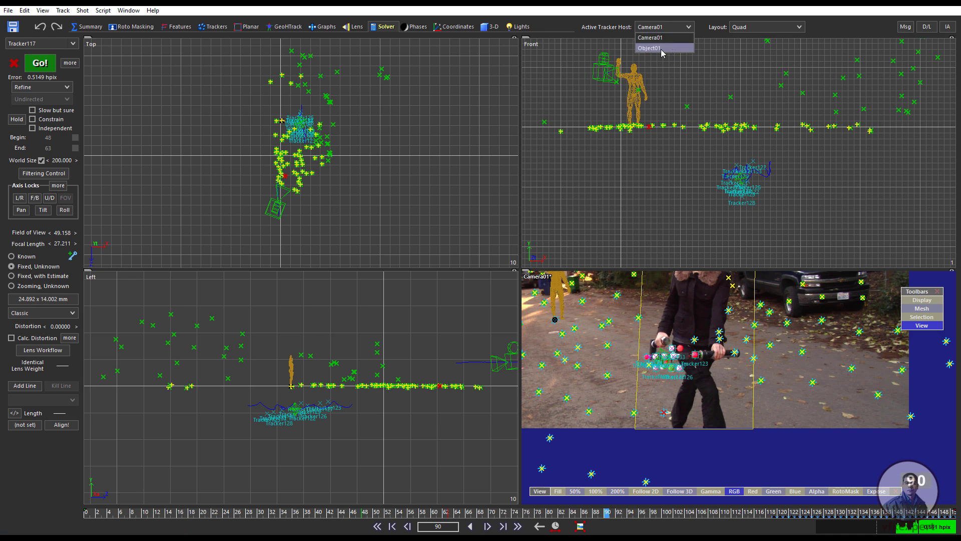
pyautogui.click(661, 49)
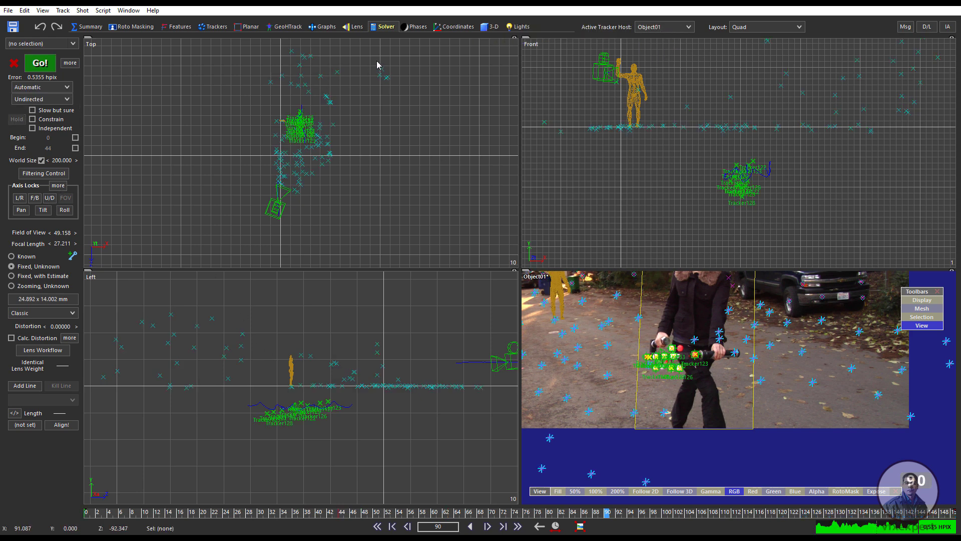
pyautogui.click(490, 27)
pyautogui.moveTo(494, 304); pyautogui.dragTo(550, 440, button='middle')
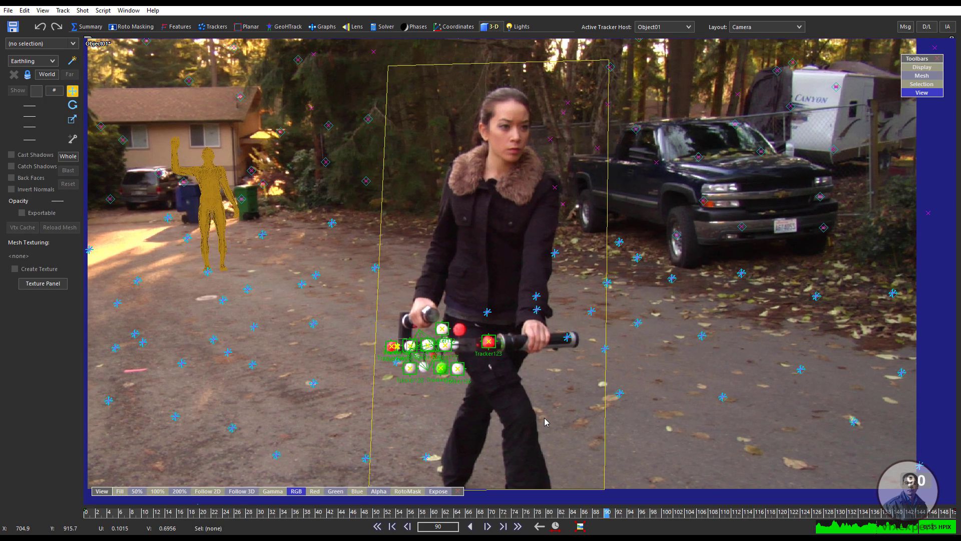
# - In the Quad layout, scale the whole Object01 solve toward the camera until its trackers sit above the ground plane
pyautogui.click(751, 27)
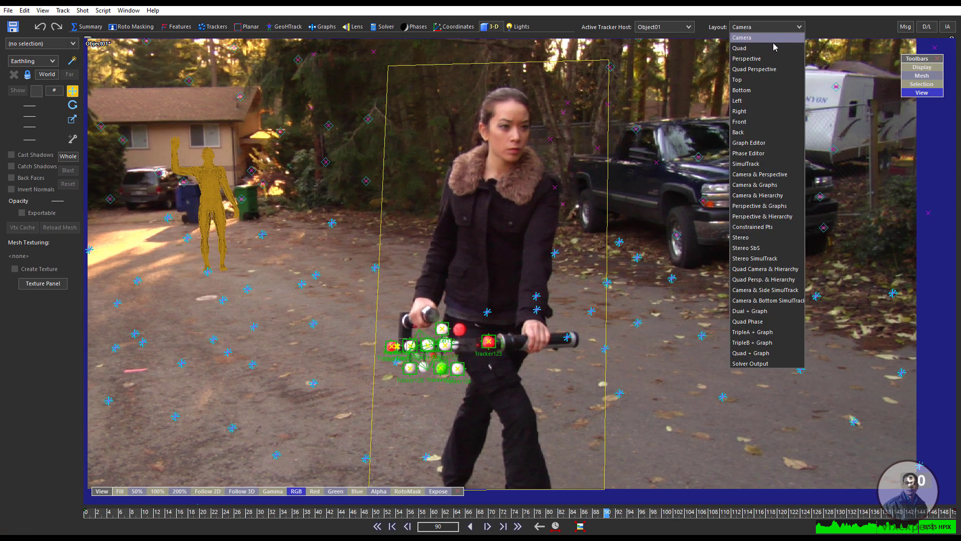
pyautogui.click(750, 48)
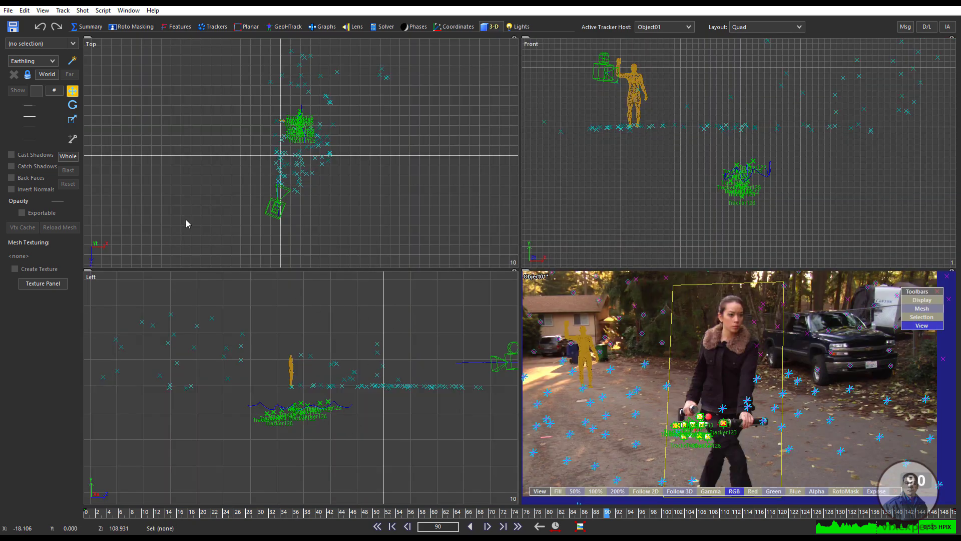
pyautogui.click(72, 121)
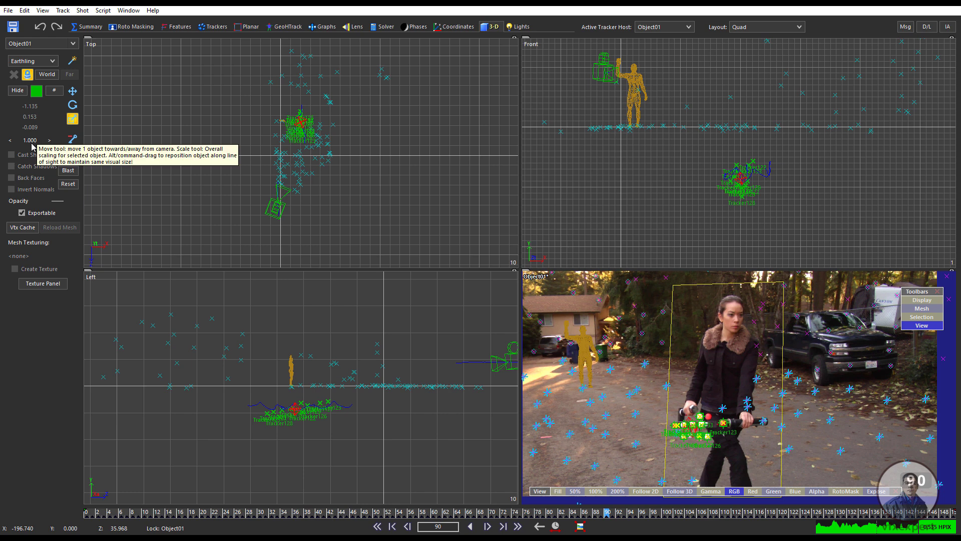
pyautogui.moveTo(31, 144)
pyautogui.mouseDown()
pyautogui.moveTo(41, 143)
pyautogui.moveTo(19, 143)
pyautogui.moveTo(33, 143)
pyautogui.mouseUp()
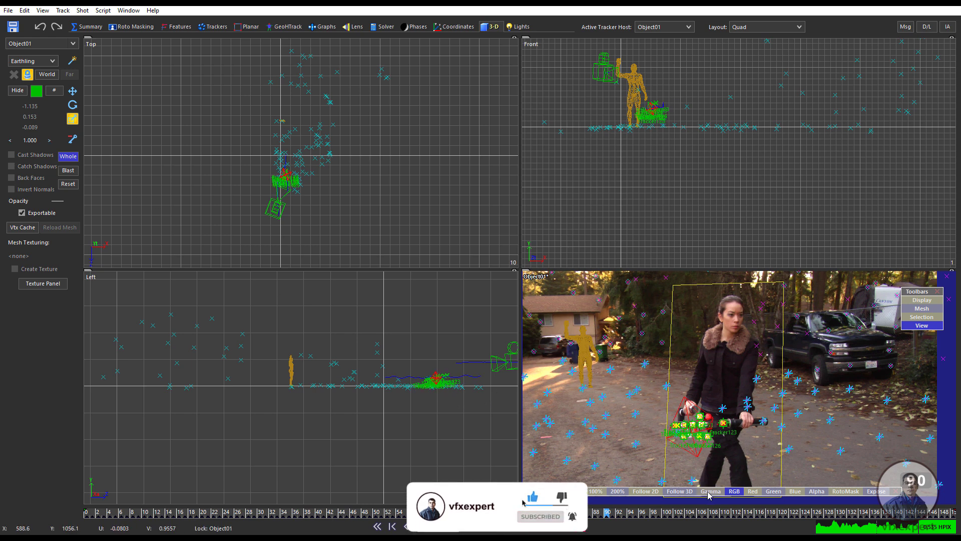
# - Make Camera01 the active tracker host and inspect the rescaled object trackers' height above the ground in the front and left views
pyautogui.moveTo(692, 481)
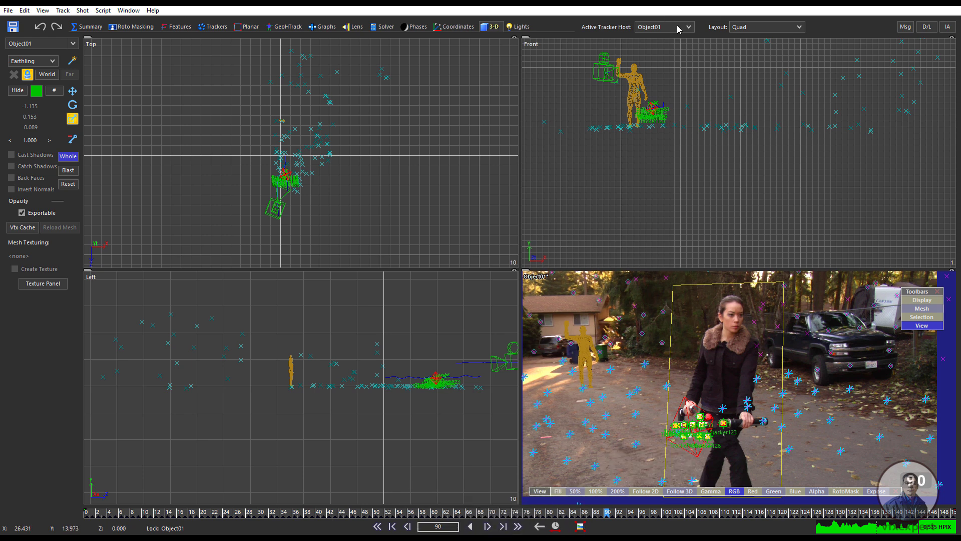
pyautogui.click(665, 39)
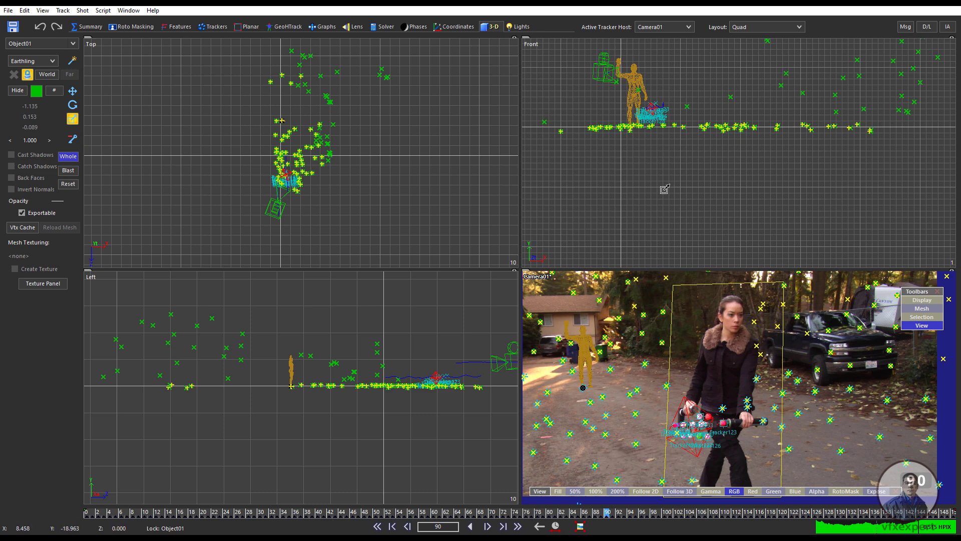
pyautogui.scroll(5, 656, 170)
pyautogui.scroll(-2, 656, 152)
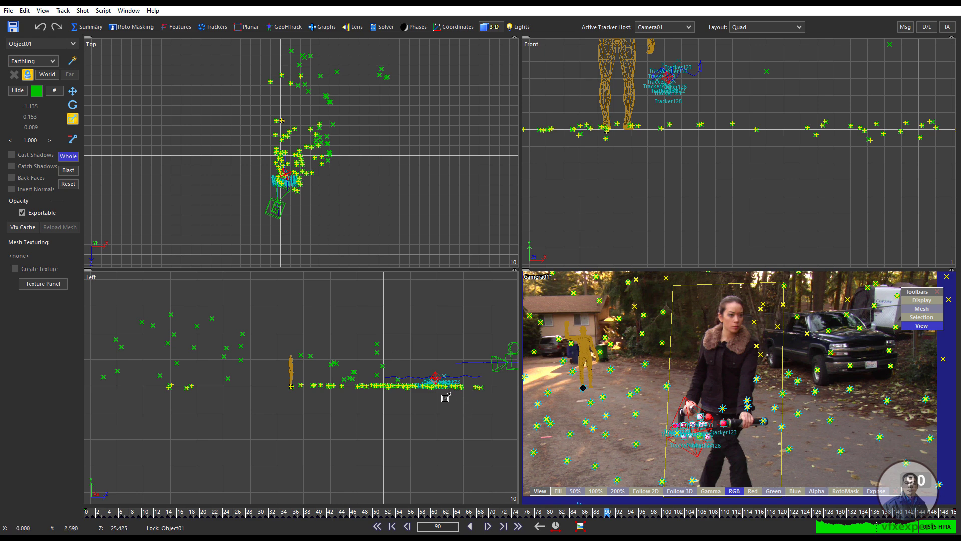
pyautogui.scroll(2, 445, 396)
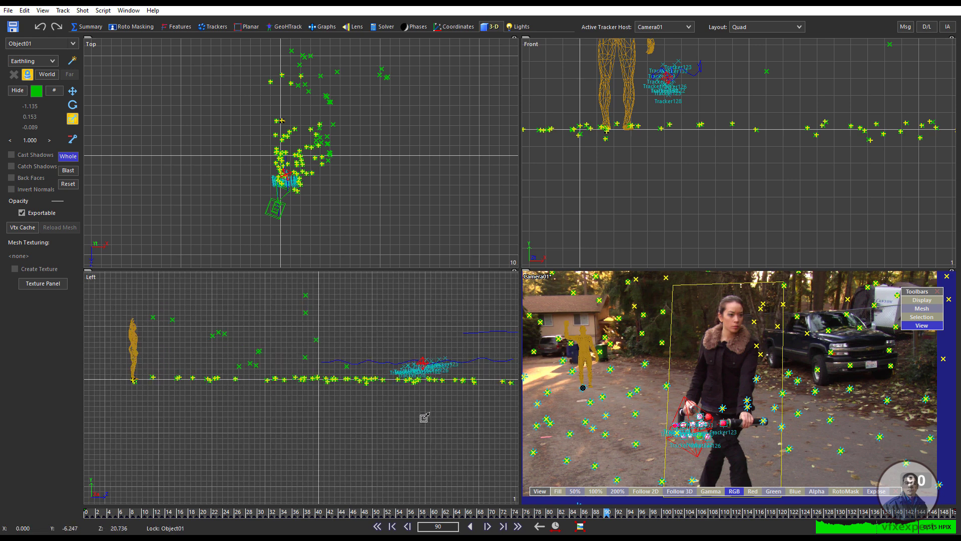
pyautogui.scroll(-2, 424, 417)
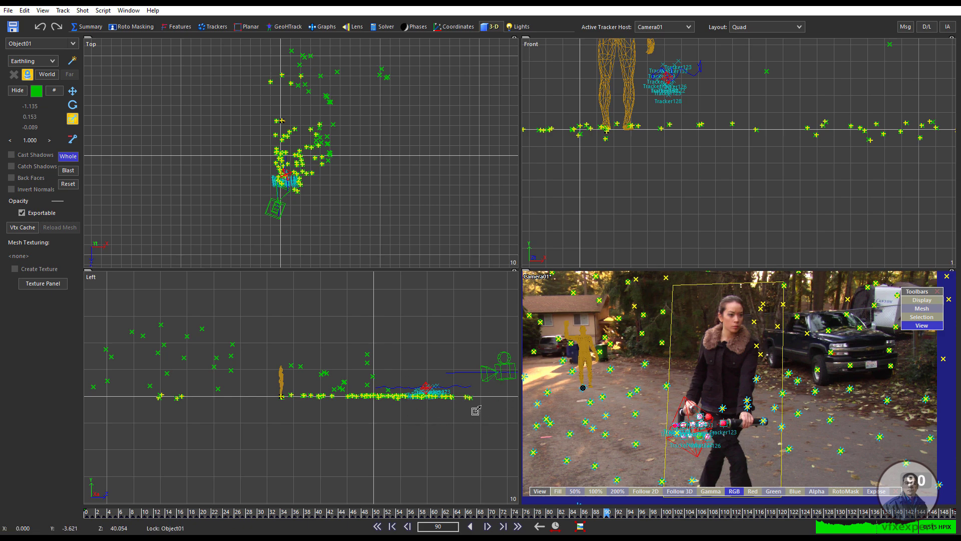
# - Inspect the blaster's marker trackers and motion path close up at frames 10 and 2 in the camera and left views
pyautogui.moveTo(617, 513); pyautogui.dragTo(143, 494)
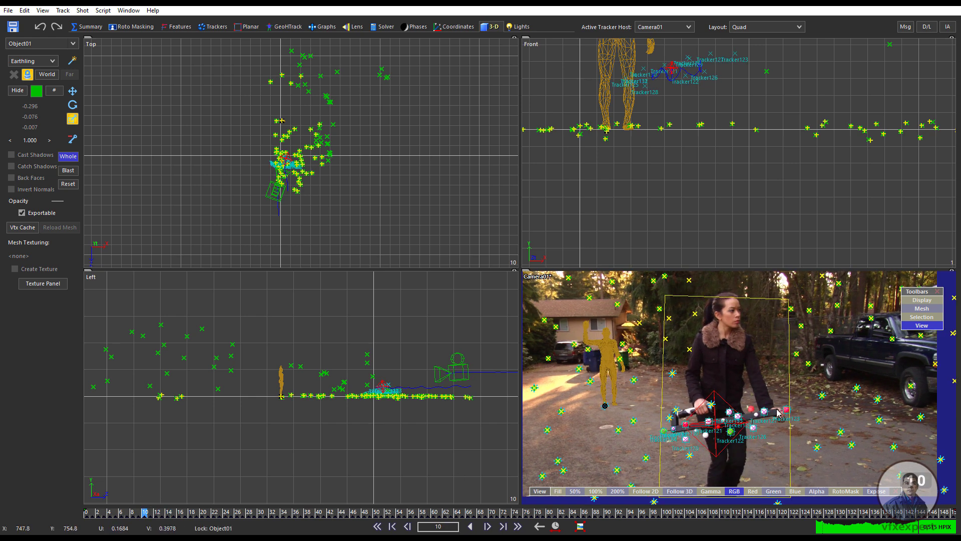
pyautogui.scroll(5, 771, 445)
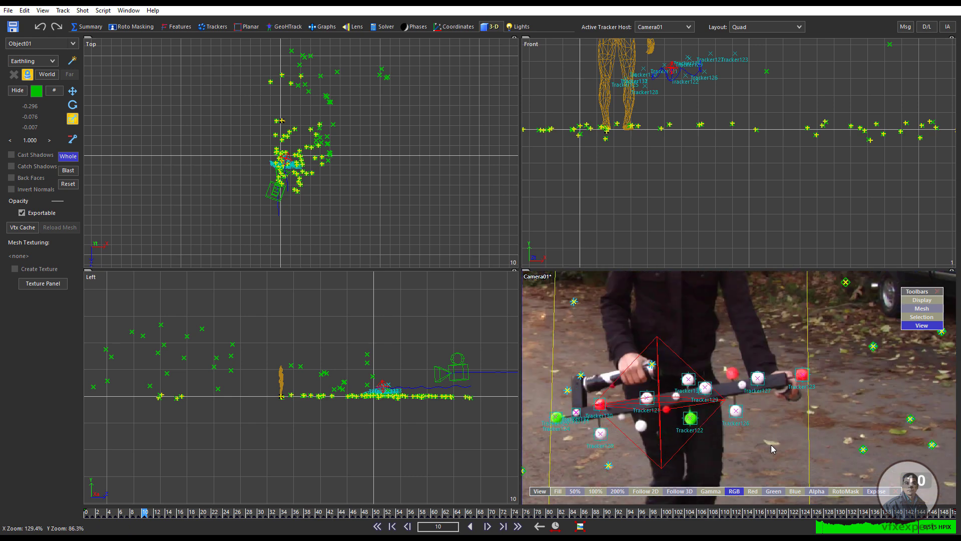
pyautogui.click(98, 513)
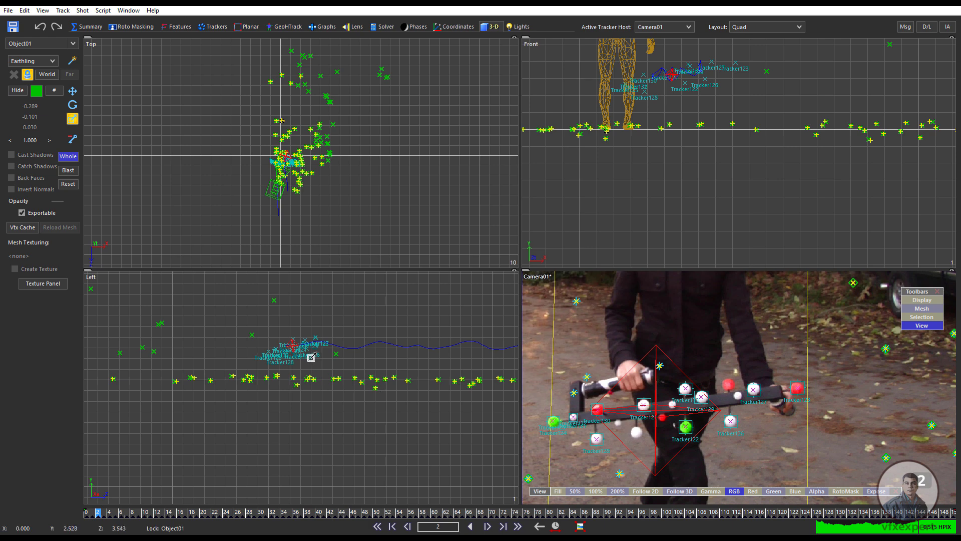
pyautogui.scroll(6, 311, 357)
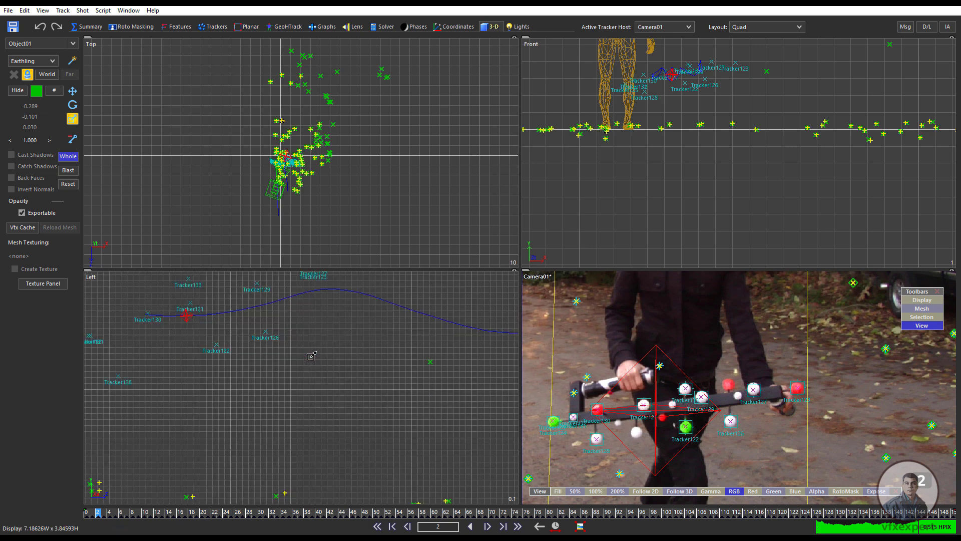
pyautogui.scroll(2, 811, 408)
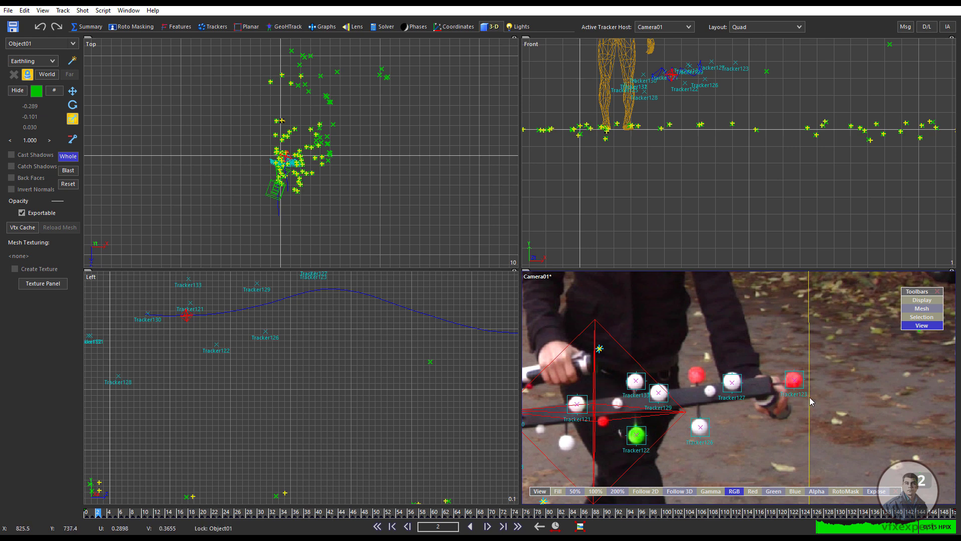
pyautogui.moveTo(744, 443); pyautogui.dragTo(868, 439, button='middle')
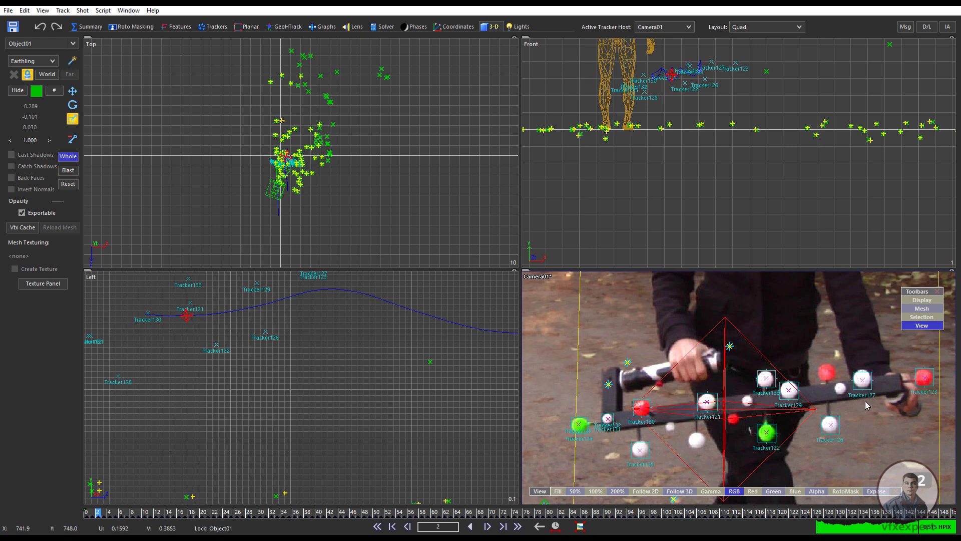
pyautogui.moveTo(300, 381); pyautogui.dragTo(451, 435, button='middle')
pyautogui.scroll(5, 451, 435)
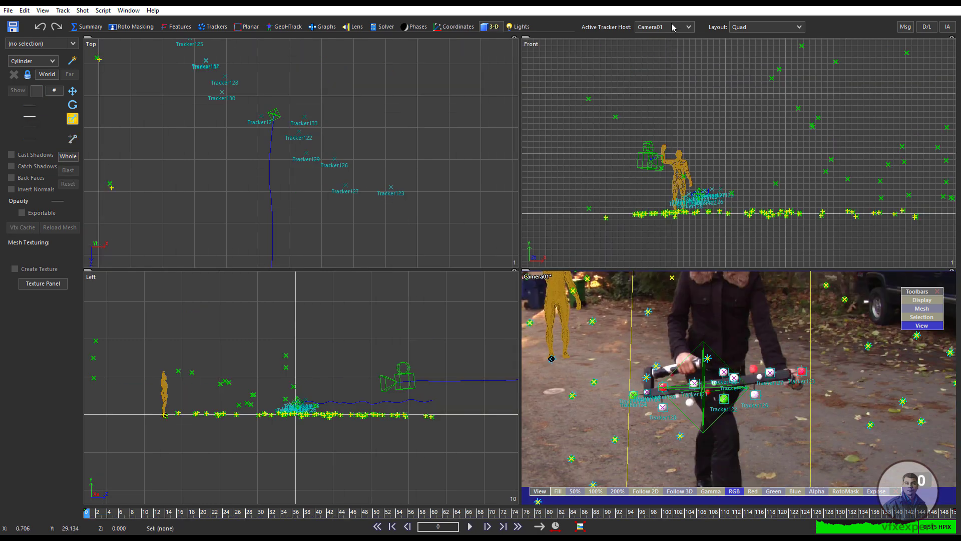
# - Make Object01 the active tracker host and create a cylinder at Tracker123 in the top view, about 1.2 wide and 9.7 tall
pyautogui.click(673, 27)
pyautogui.click(660, 48)
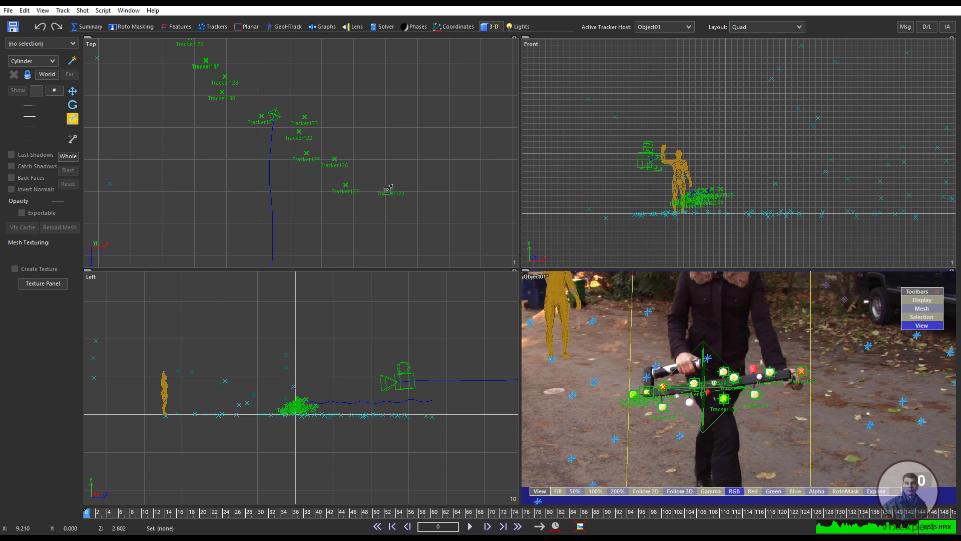
pyautogui.scroll(-5, 386, 190)
pyautogui.moveTo(396, 159); pyautogui.dragTo(405, 209, button='middle')
pyautogui.scroll(5, 346, 195)
pyautogui.scroll(-2, 425, 204)
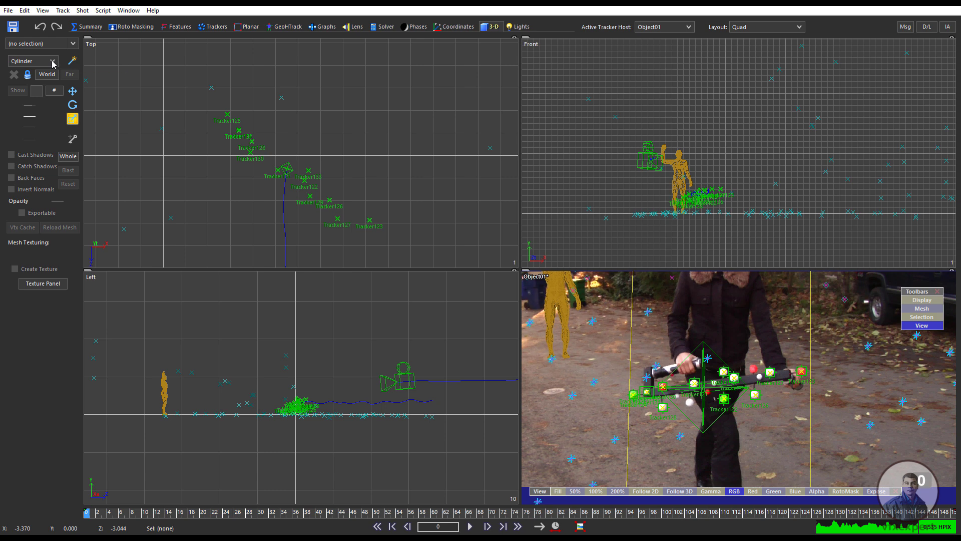
pyautogui.click(72, 61)
pyautogui.click(376, 218)
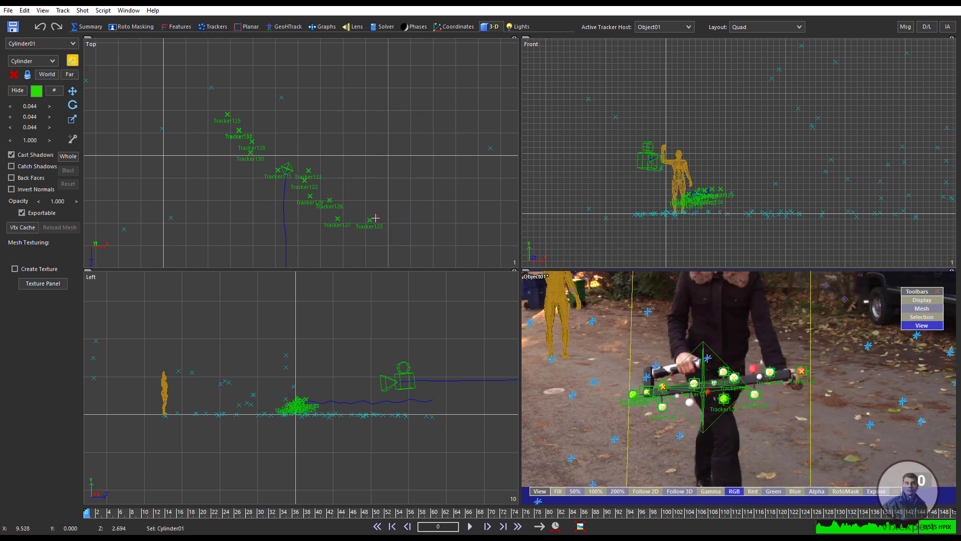
pyautogui.moveTo(374, 219); pyautogui.dragTo(371, 39)
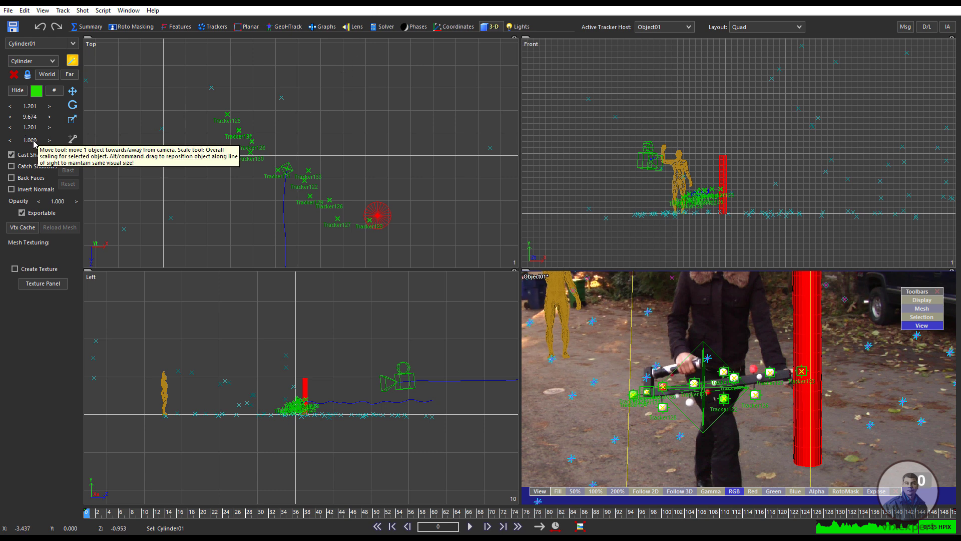
# - Scale the cylinder down uniformly to about 0.757 wide and 6.094 long, and move its base up onto Tracker123
pyautogui.moveTo(33, 143); pyautogui.dragTo(6, 143)
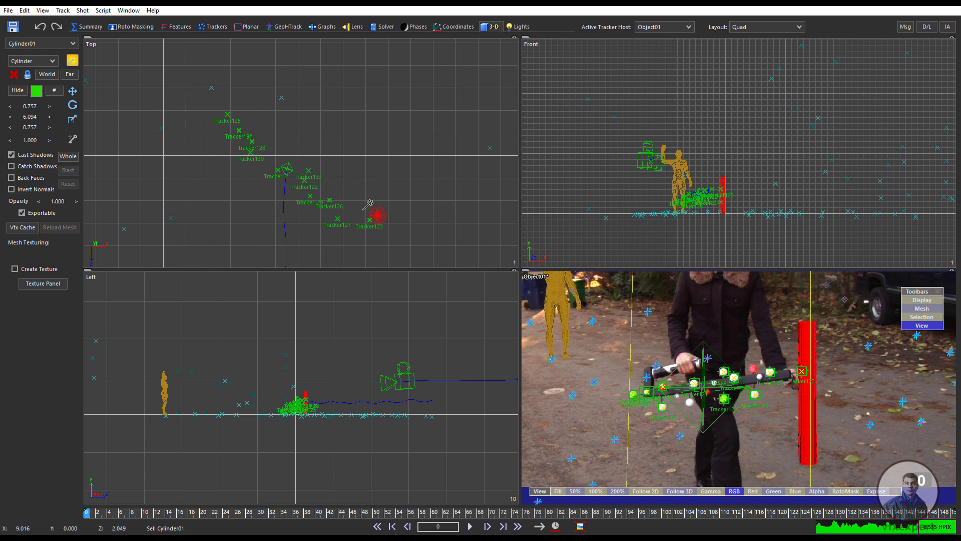
pyautogui.scroll(5, 727, 205)
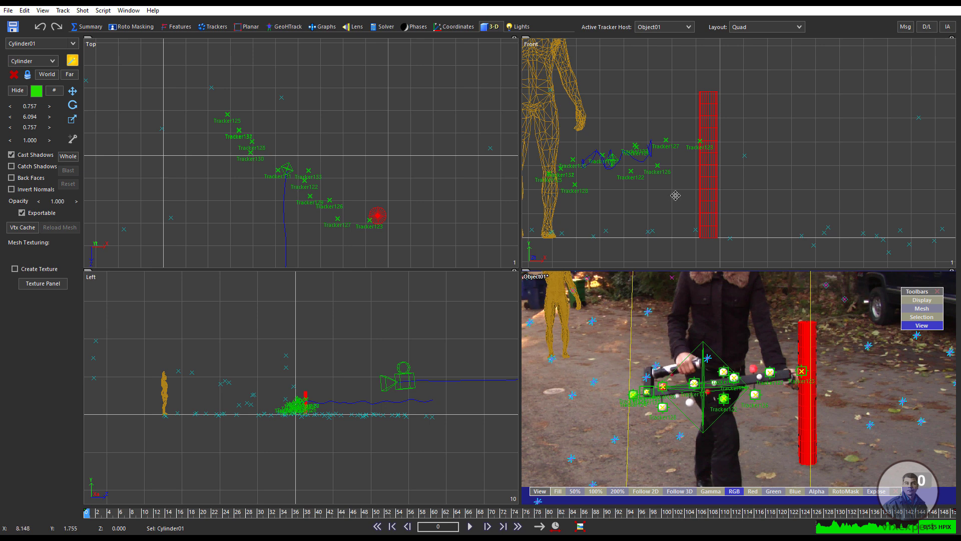
pyautogui.moveTo(676, 196); pyautogui.dragTo(750, 191, button='middle')
pyautogui.scroll(1, 750, 191)
pyautogui.click(72, 94)
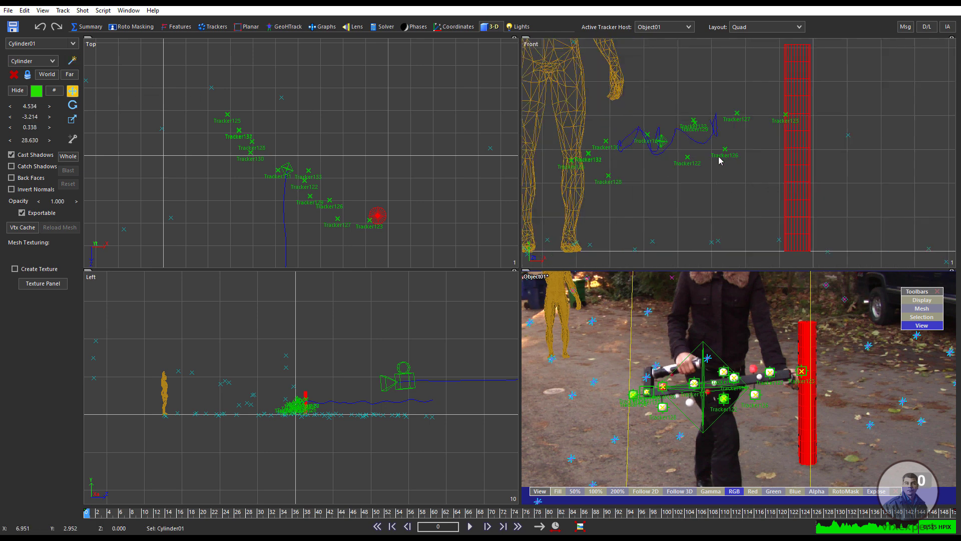
pyautogui.moveTo(799, 140); pyautogui.dragTo(790, 63)
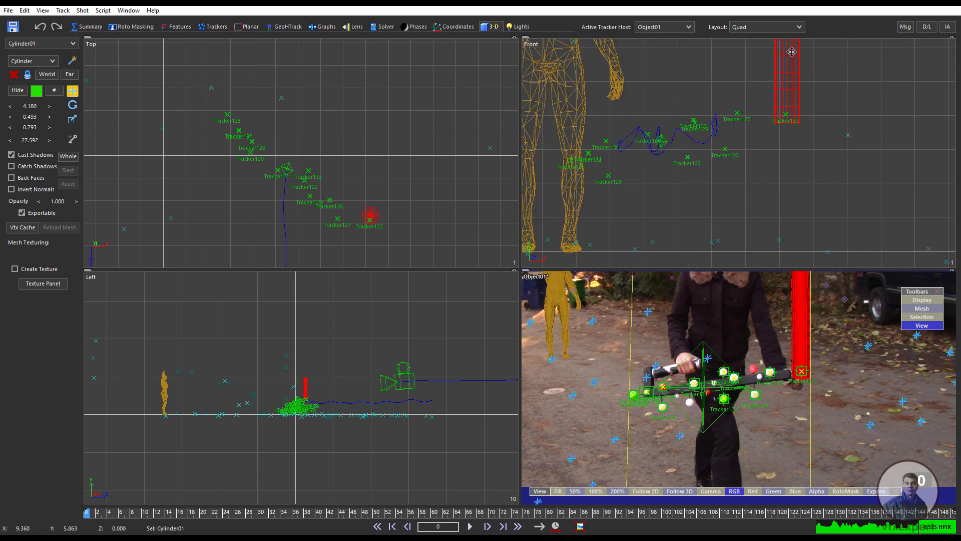
pyautogui.scroll(-1, 783, 190)
pyautogui.scroll(-1, 729, 218)
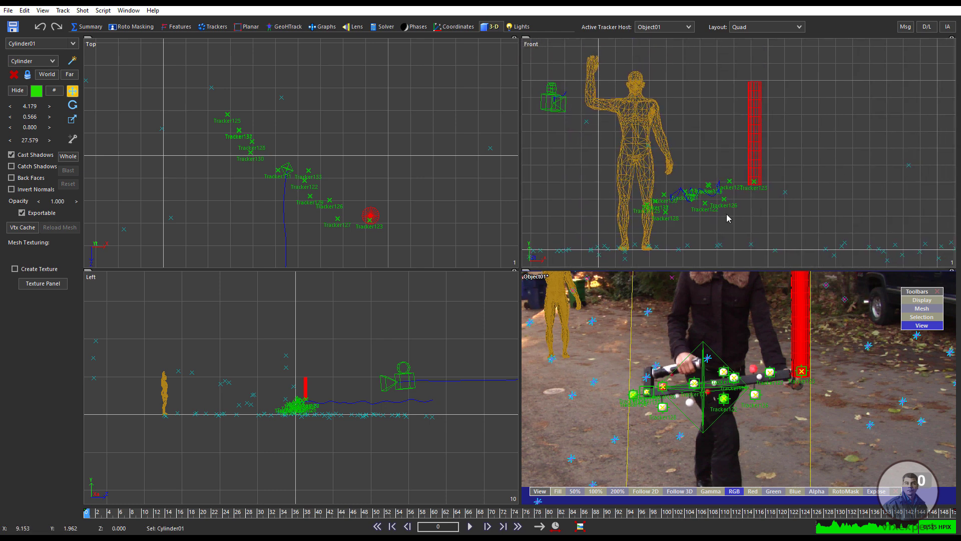
# - Rotate the cylinder in the front and top views to lie along the blaster's trackers, and stretch its length to about 7.144
pyautogui.click(75, 107)
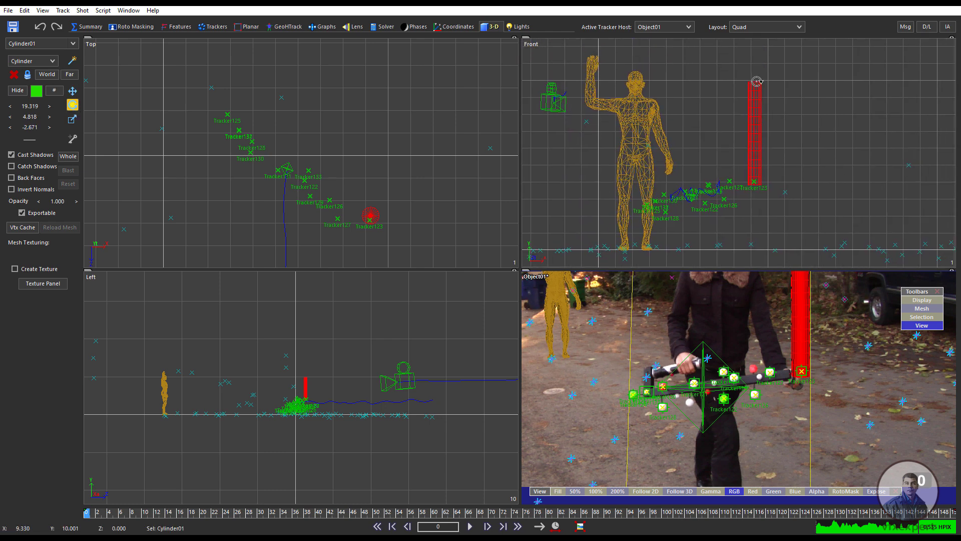
pyautogui.moveTo(758, 81); pyautogui.dragTo(714, 108)
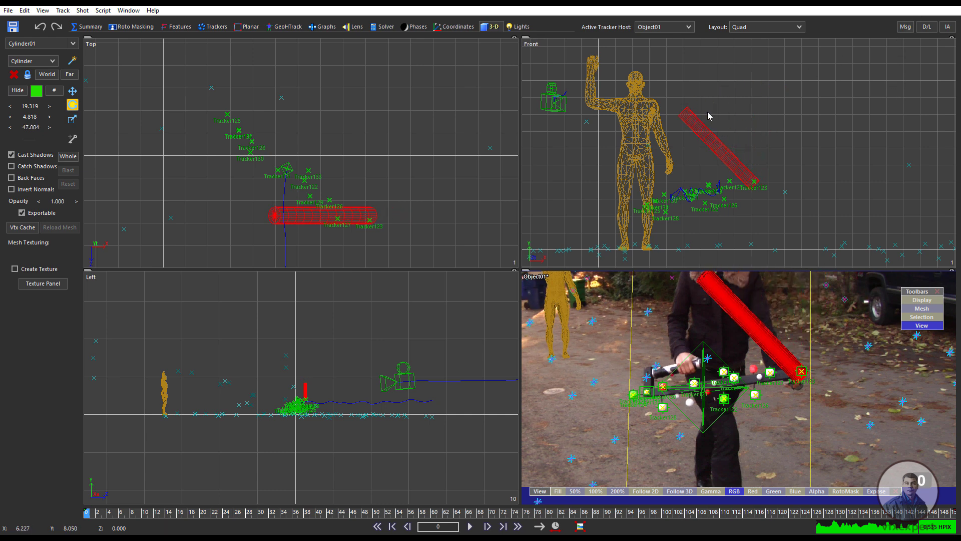
pyautogui.moveTo(753, 173); pyautogui.dragTo(839, 86)
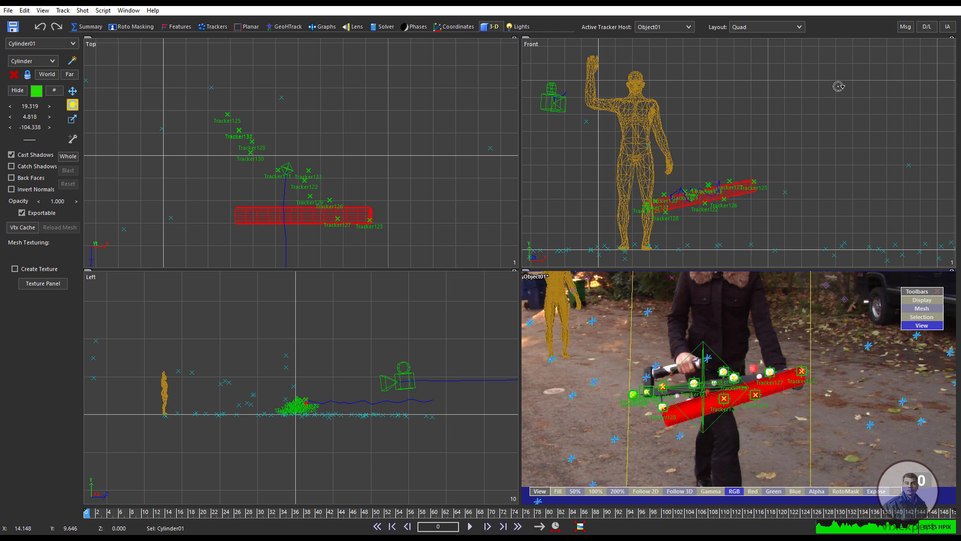
pyautogui.moveTo(248, 225); pyautogui.dragTo(278, 271)
pyautogui.click(73, 119)
pyautogui.moveTo(32, 117); pyautogui.dragTo(42, 117)
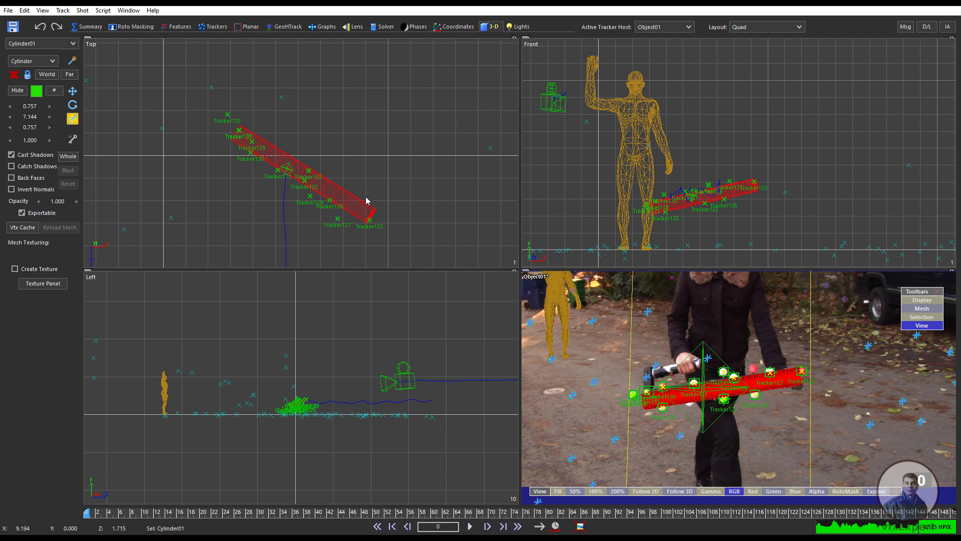
# - Rotate the cylinder in the left view to align with the blaster's trackers, and lengthen it to about 7.354
pyautogui.scroll(10, 300, 404)
pyautogui.click(73, 105)
pyautogui.moveTo(378, 298); pyautogui.dragTo(384, 307)
pyautogui.click(72, 118)
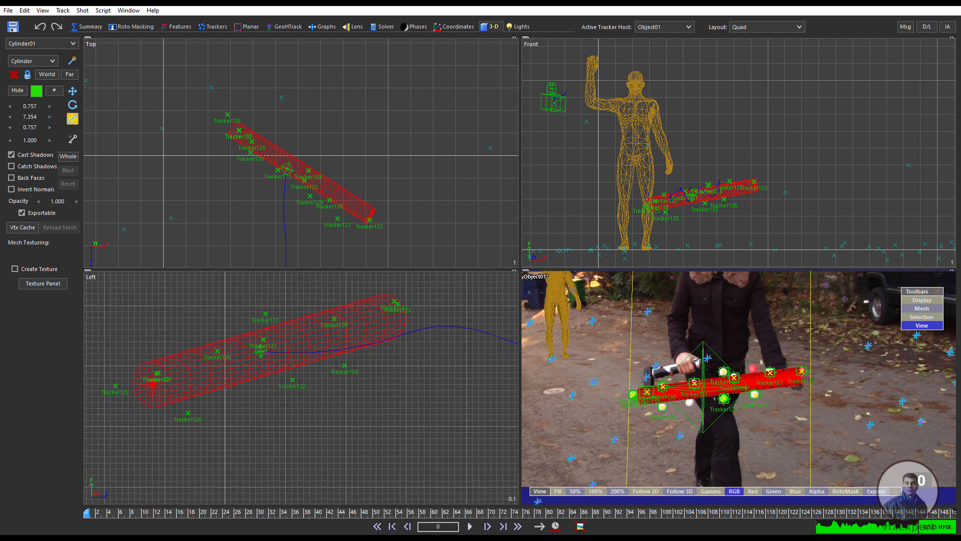
# - Move the cylinder along the blaster in the front view to about 3.972, 0.546, 0.870, and shorten it to fit the end trackers
pyautogui.scroll(2, 789, 371)
pyautogui.scroll(4, 717, 193)
pyautogui.click(72, 91)
pyautogui.scroll(2, 758, 193)
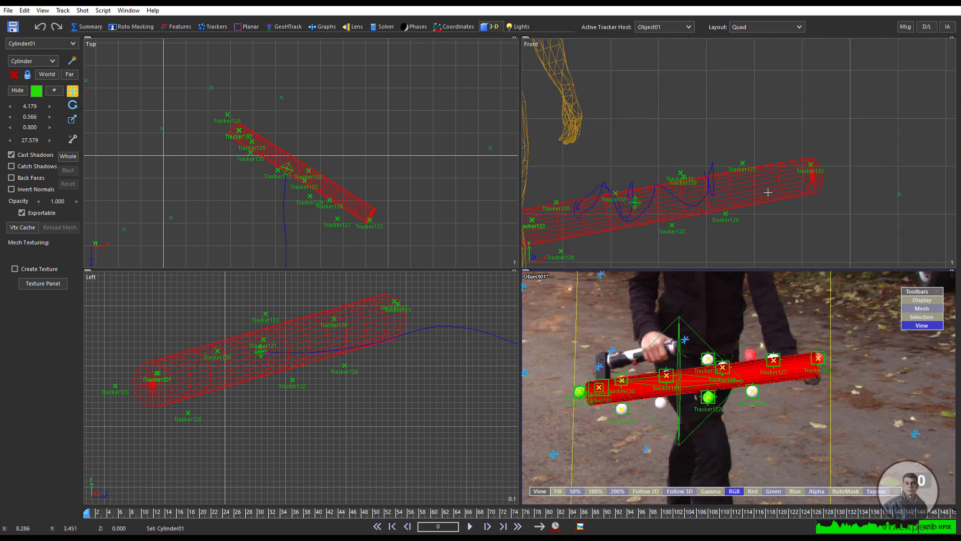
pyautogui.moveTo(769, 193); pyautogui.dragTo(757, 193)
pyautogui.click(72, 119)
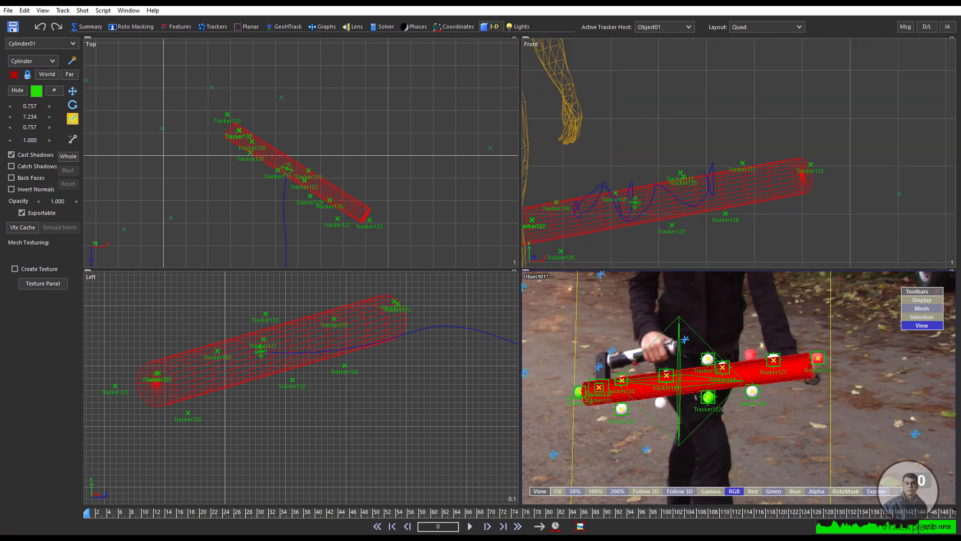
pyautogui.moveTo(30, 117); pyautogui.dragTo(20, 117)
pyautogui.click(72, 92)
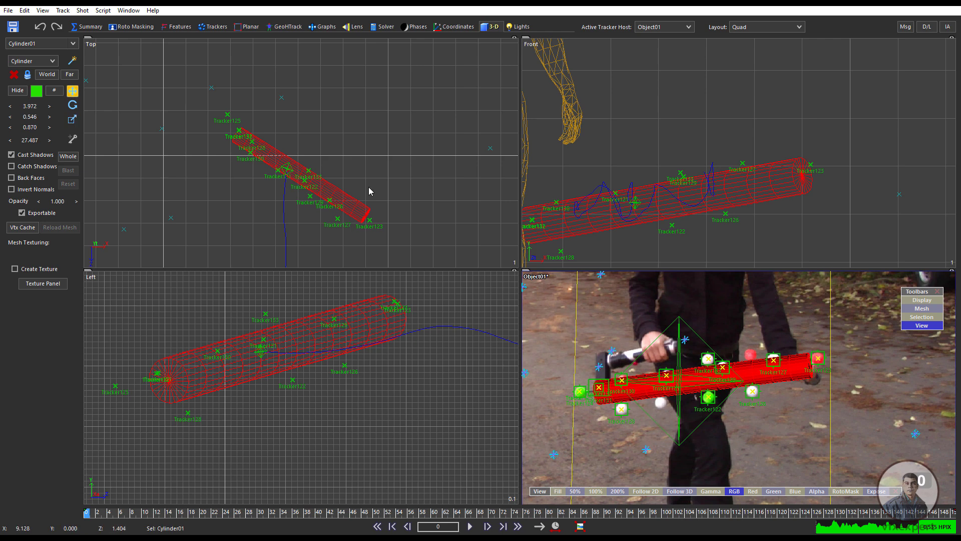
# - Examine the fitted cylinder against the whole scene, the camera path and the footage in all four views
pyautogui.scroll(-8, 369, 193)
pyautogui.scroll(-2, 356, 216)
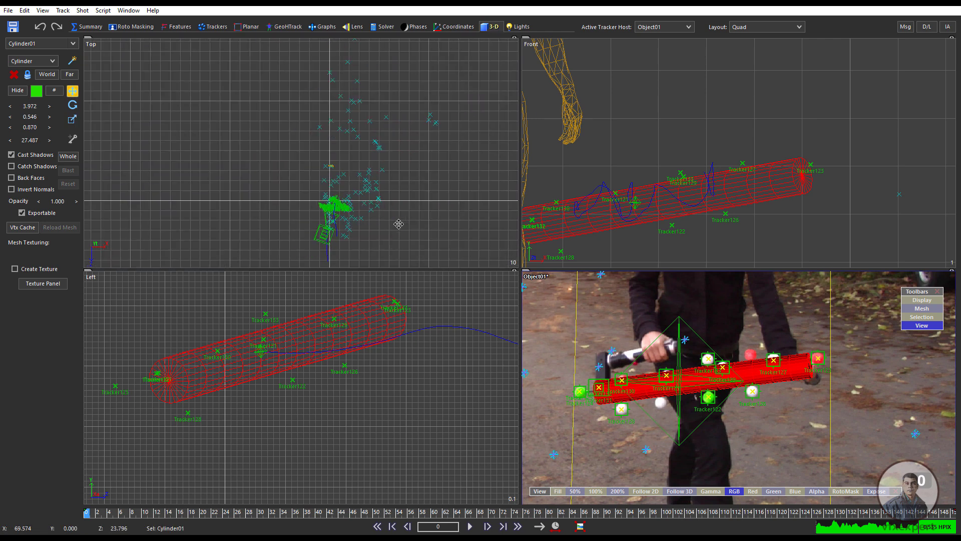
pyautogui.scroll(-6, 700, 217)
pyautogui.scroll(-5, 449, 377)
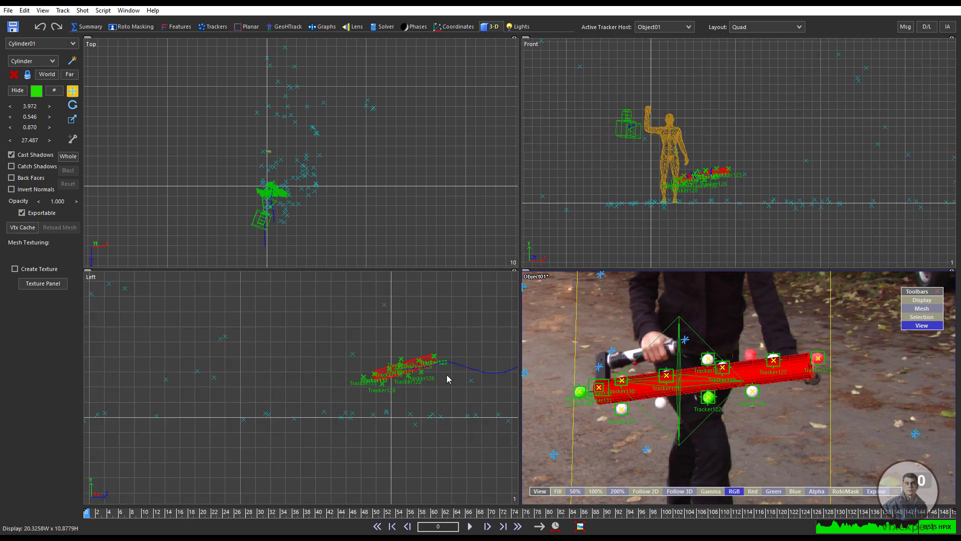
pyautogui.moveTo(457, 389); pyautogui.dragTo(272, 374, button='middle')
pyautogui.scroll(-4, 349, 397)
pyautogui.moveTo(397, 398); pyautogui.dragTo(359, 419, button='middle')
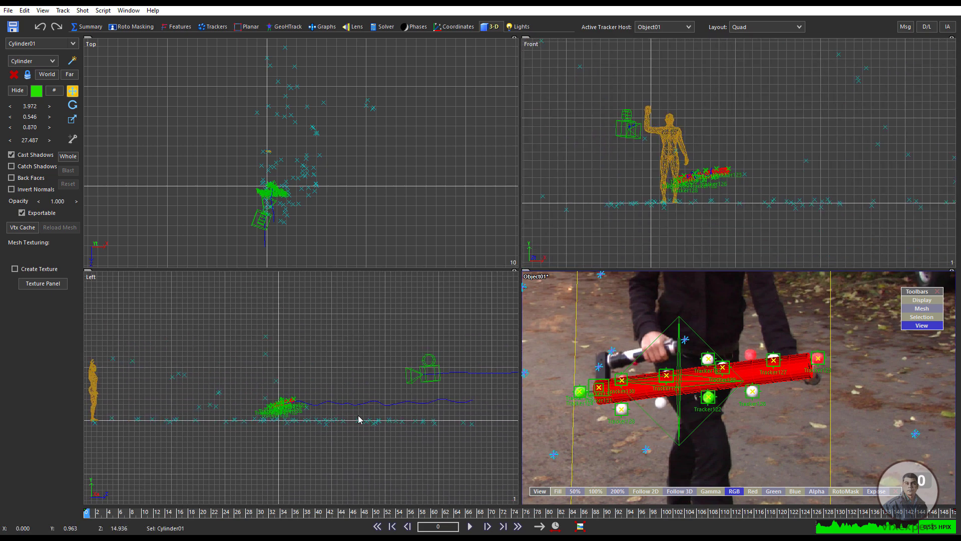
pyautogui.scroll(3, 306, 398)
pyautogui.scroll(-2, 404, 417)
pyautogui.moveTo(441, 393); pyautogui.dragTo(365, 409, button='middle')
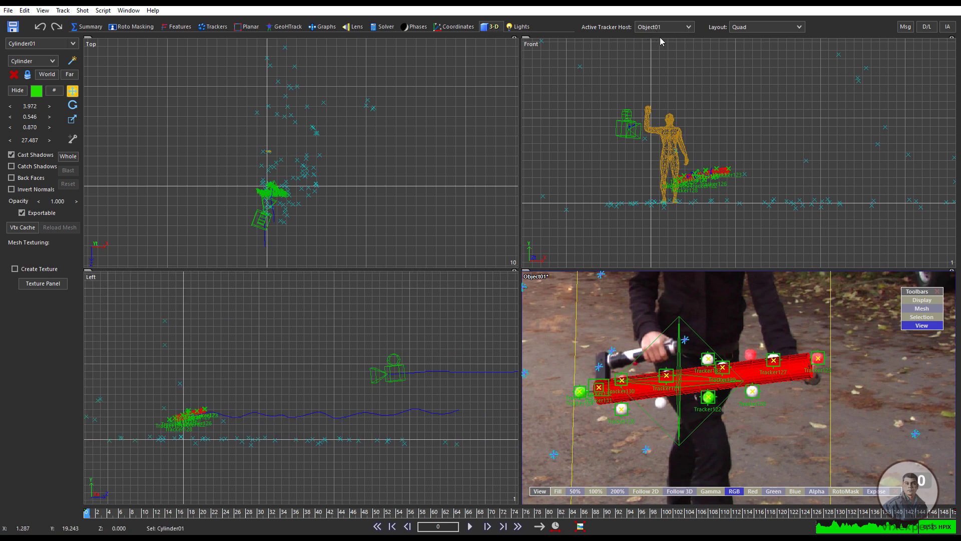
pyautogui.scroll(-4, 736, 435)
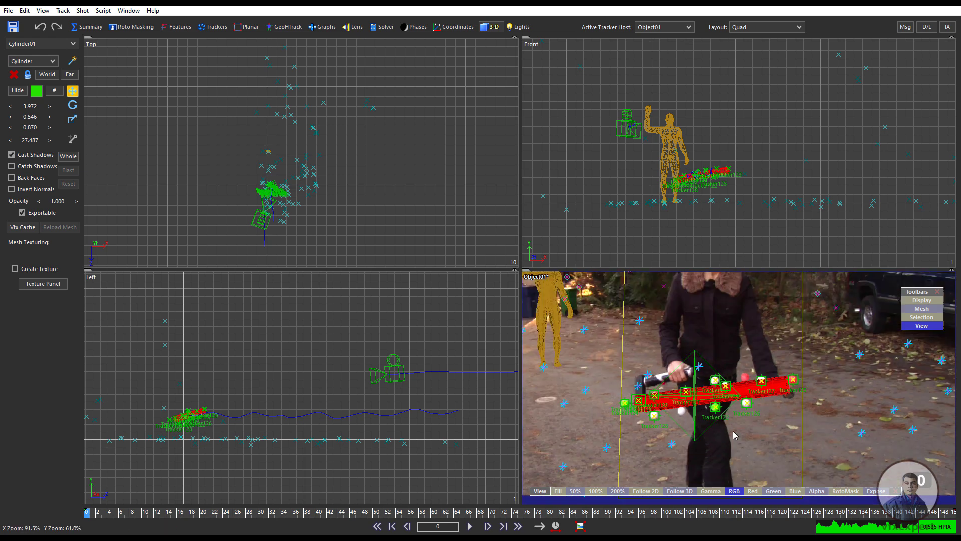
pyautogui.moveTo(751, 441); pyautogui.dragTo(729, 439, button='middle')
pyautogui.scroll(2, 730, 439)
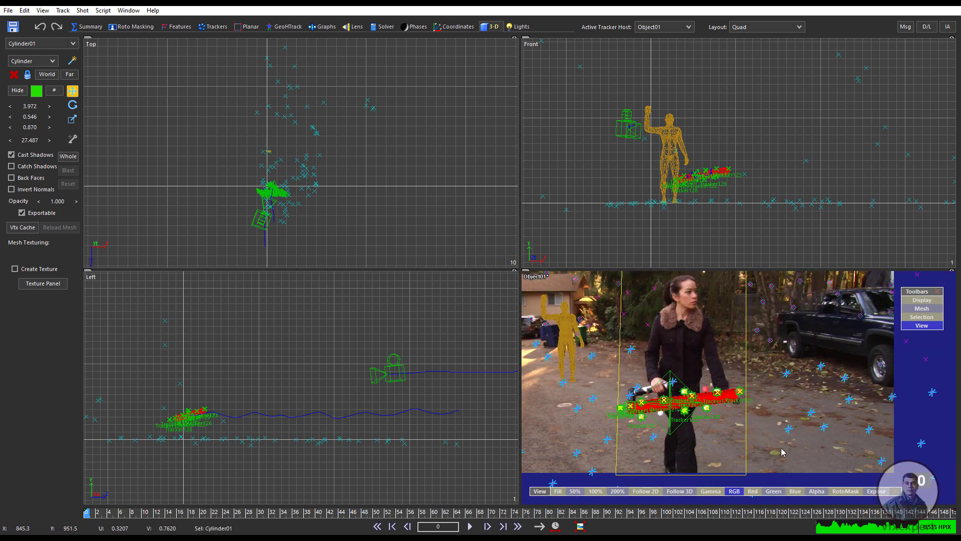
# - Deselect the cylinder, then play and scrub through the shot to check that it follows the blaster
pyautogui.click(815, 449)
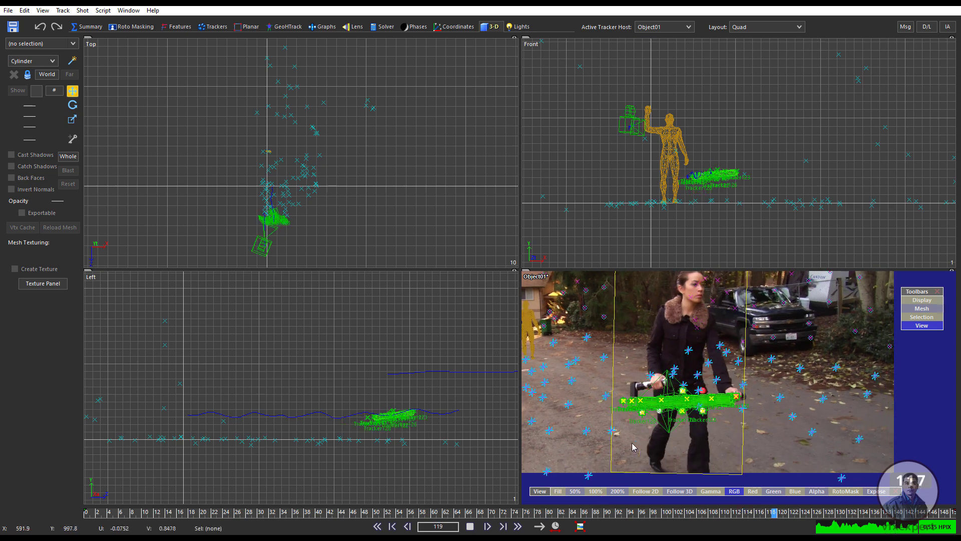
pyautogui.click(470, 526)
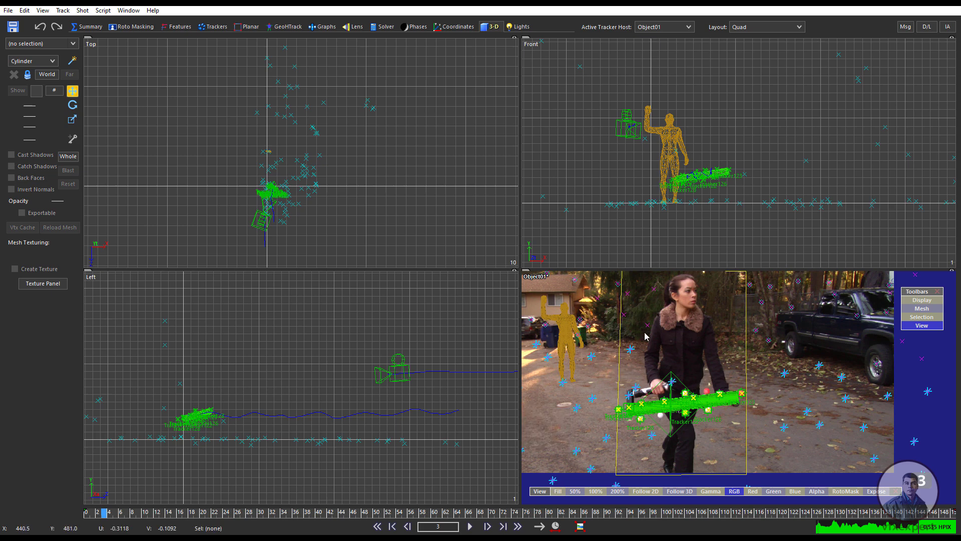
pyautogui.click(470, 526)
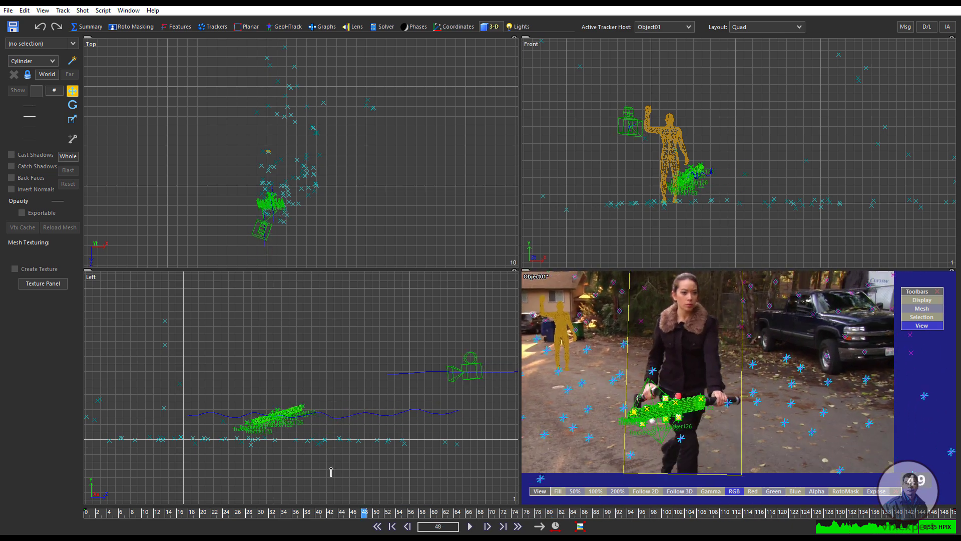
pyautogui.moveTo(235, 472); pyautogui.dragTo(222, 476)
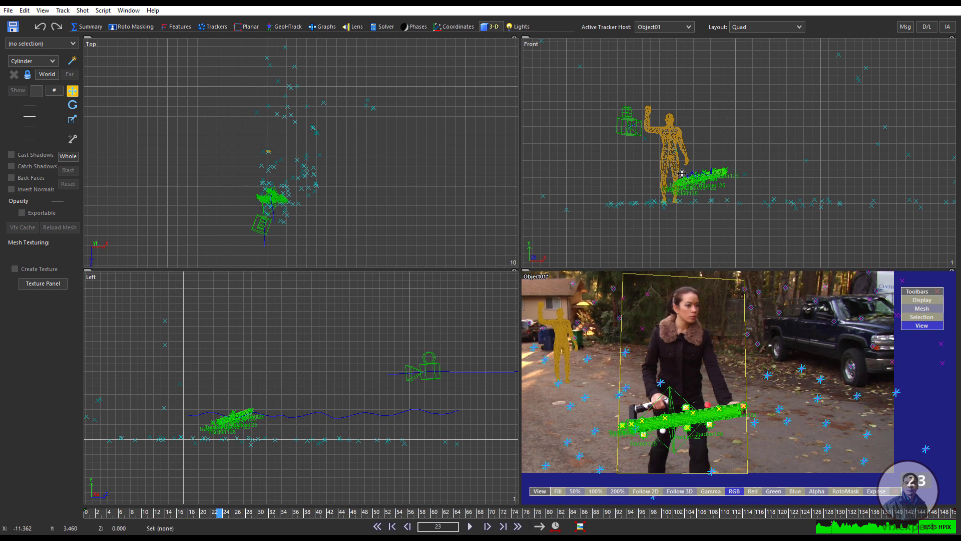
# - Select the cylinder in the front view, change its color to pure red (255, 0, 0), and deselect it
pyautogui.scroll(5, 682, 173)
pyautogui.click(722, 139)
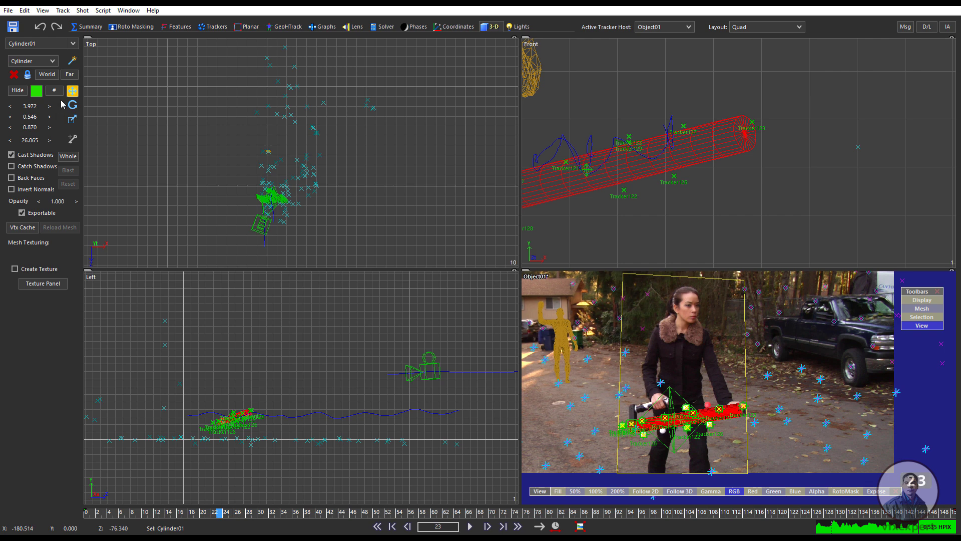
pyautogui.click(37, 91)
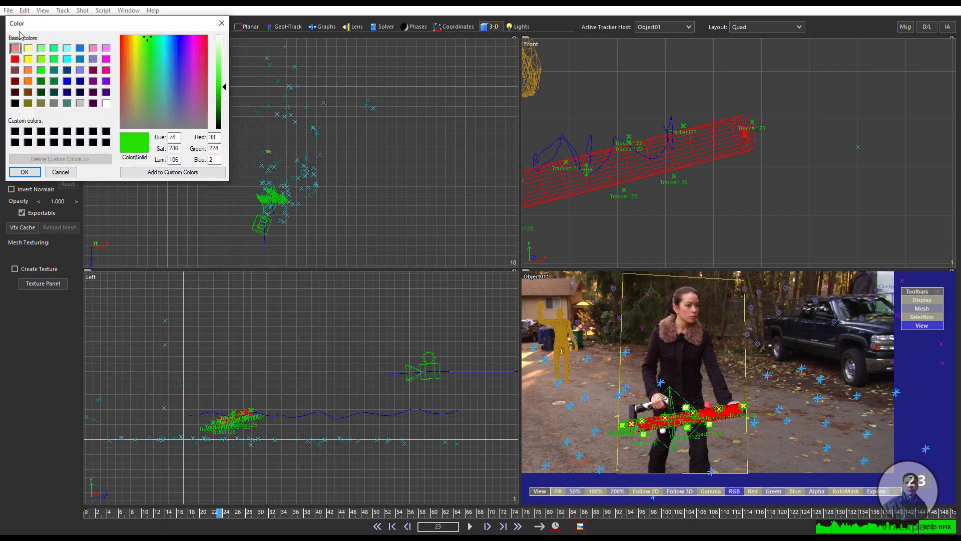
pyautogui.click(16, 60)
pyautogui.click(24, 173)
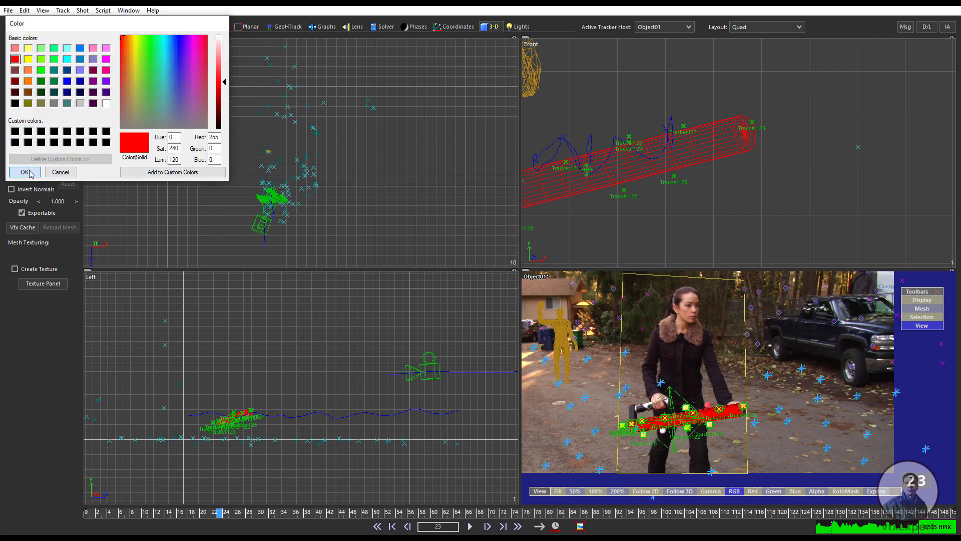
pyautogui.click(786, 394)
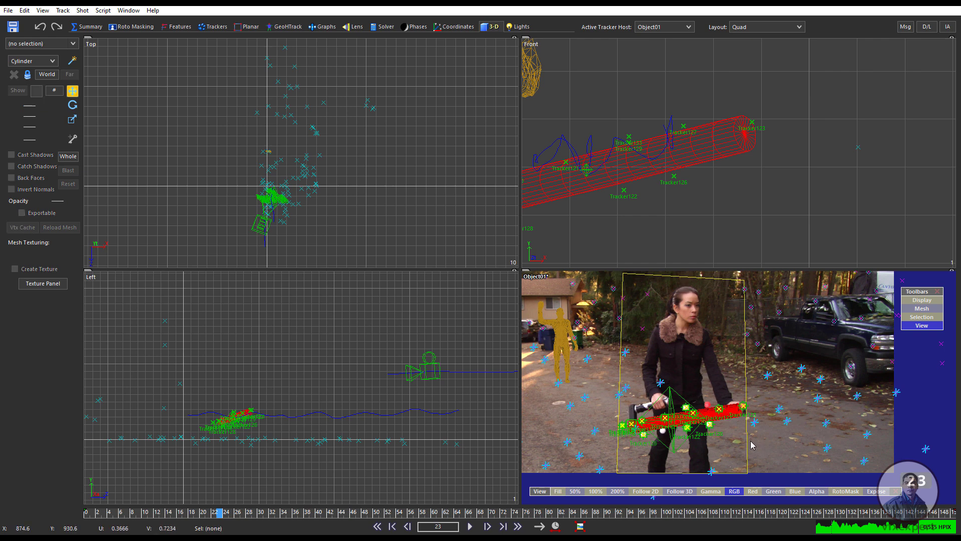
# - Play the shot to frame 35 and switch to the Camera layout to view the red cylinder on the blaster
pyautogui.click(470, 527)
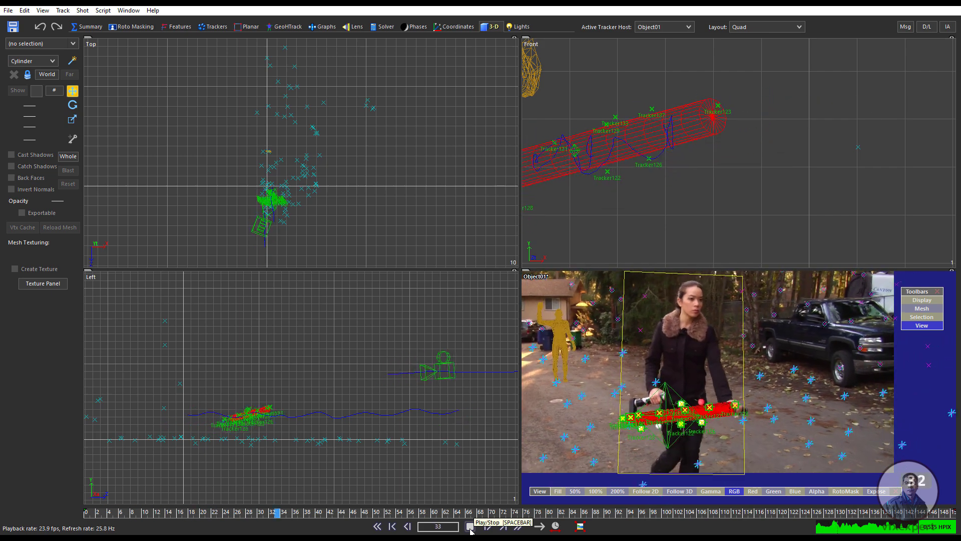
pyautogui.click(470, 528)
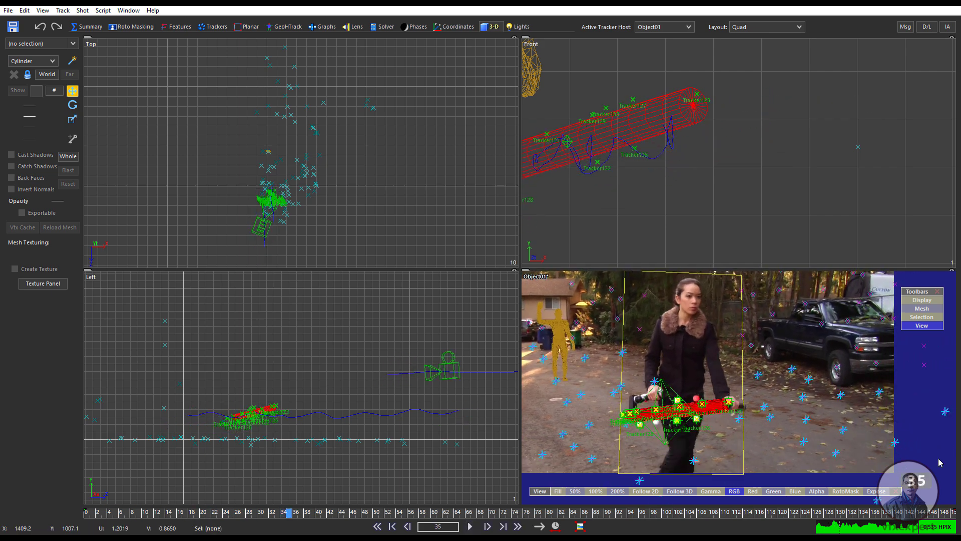
pyautogui.click(788, 28)
pyautogui.click(756, 38)
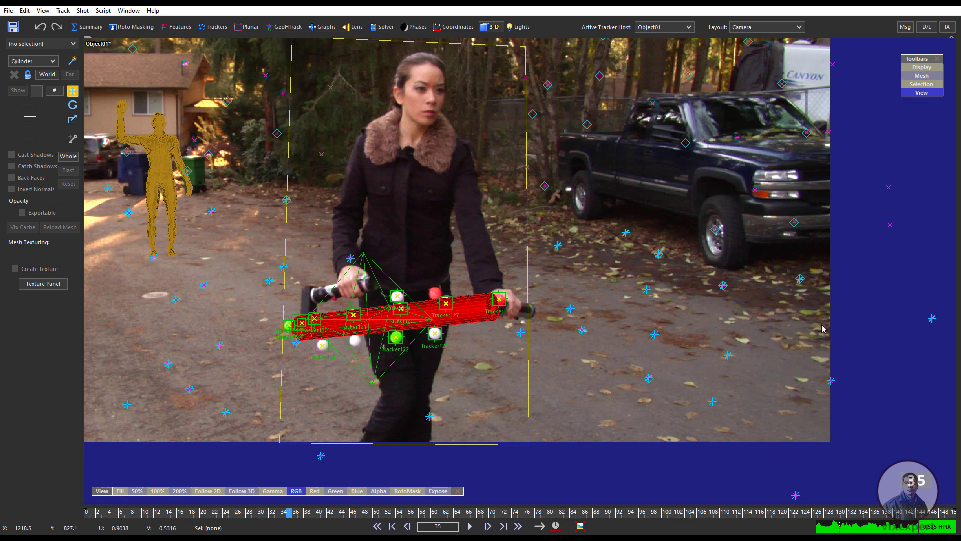
pyautogui.scroll(3, 863, 325)
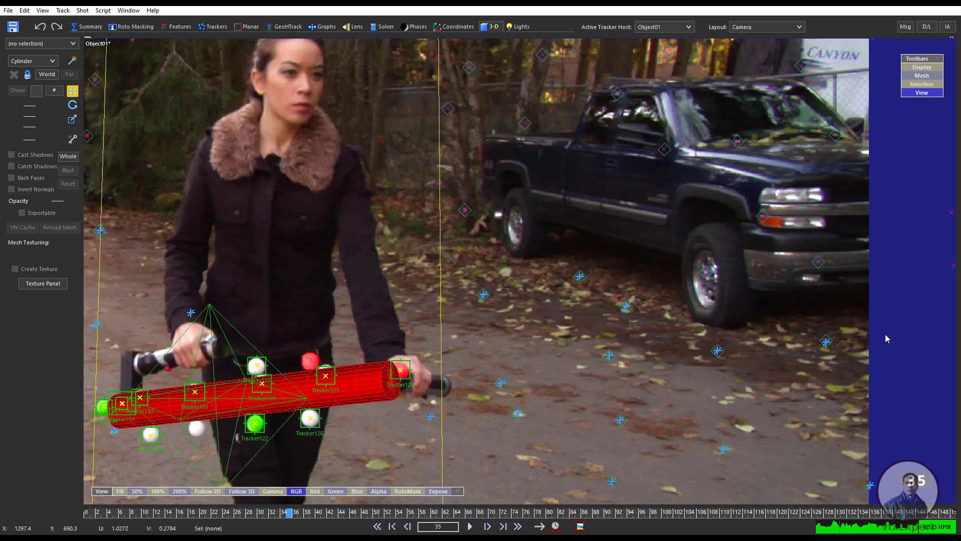
pyautogui.scroll(-1, 885, 338)
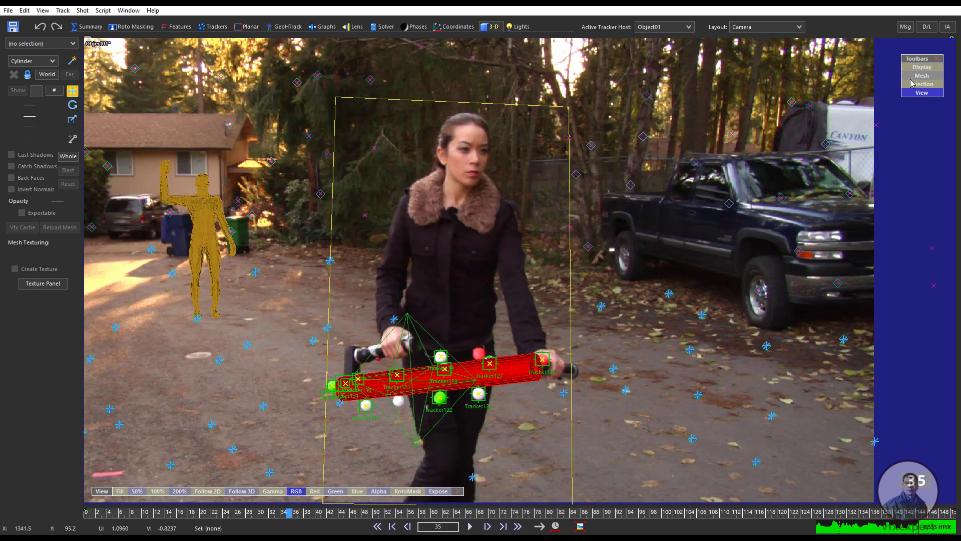
# - Show the display options and turn off Show Trackers and Show Splines in the camera view
pyautogui.click(940, 68)
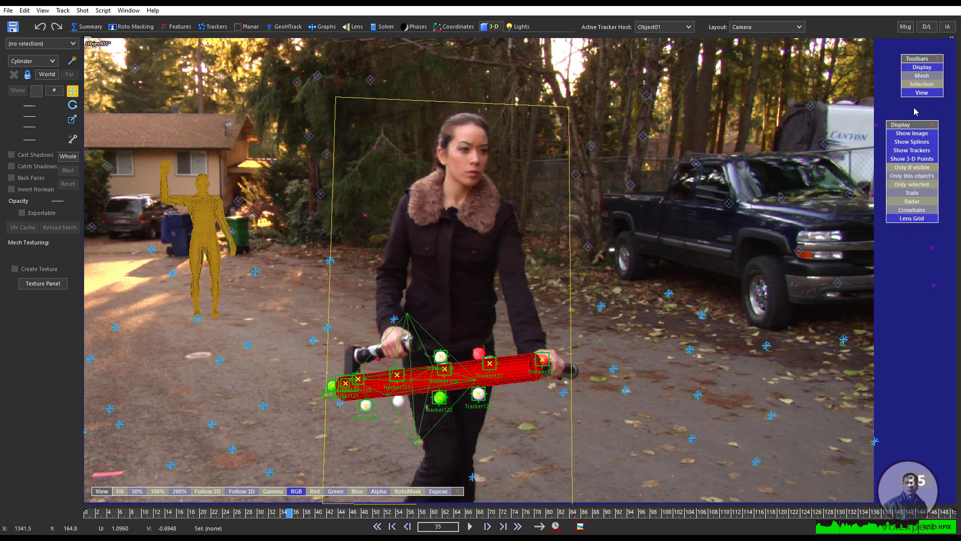
pyautogui.click(925, 220)
pyautogui.click(905, 160)
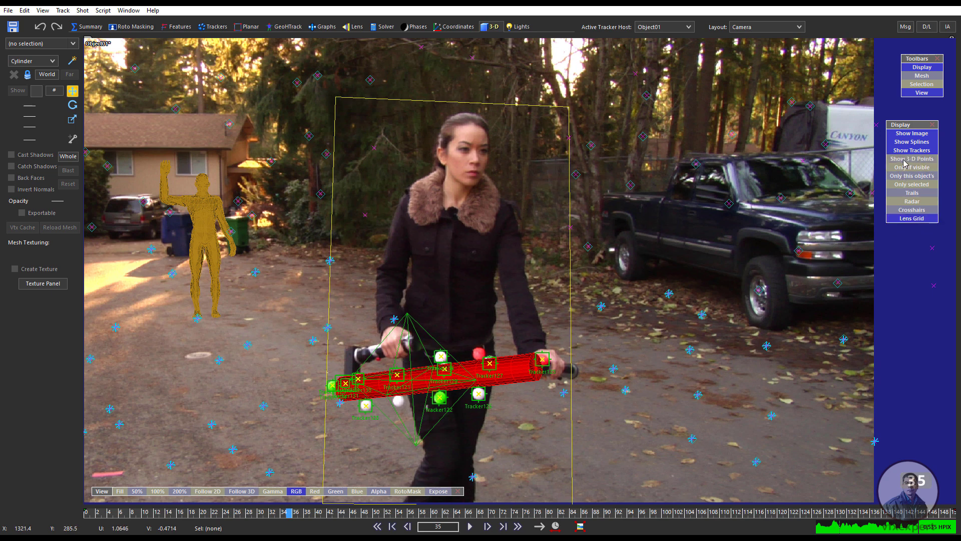
pyautogui.click(918, 151)
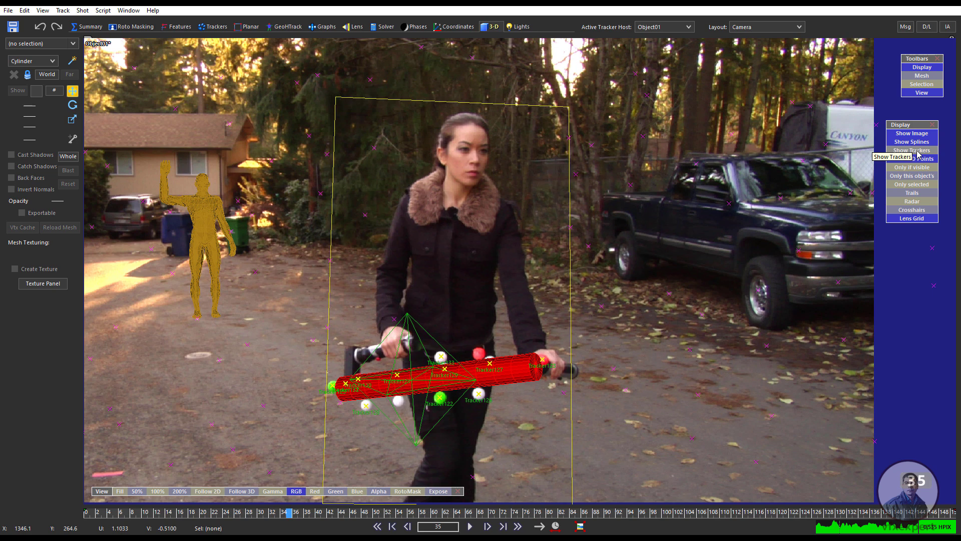
pyautogui.click(920, 142)
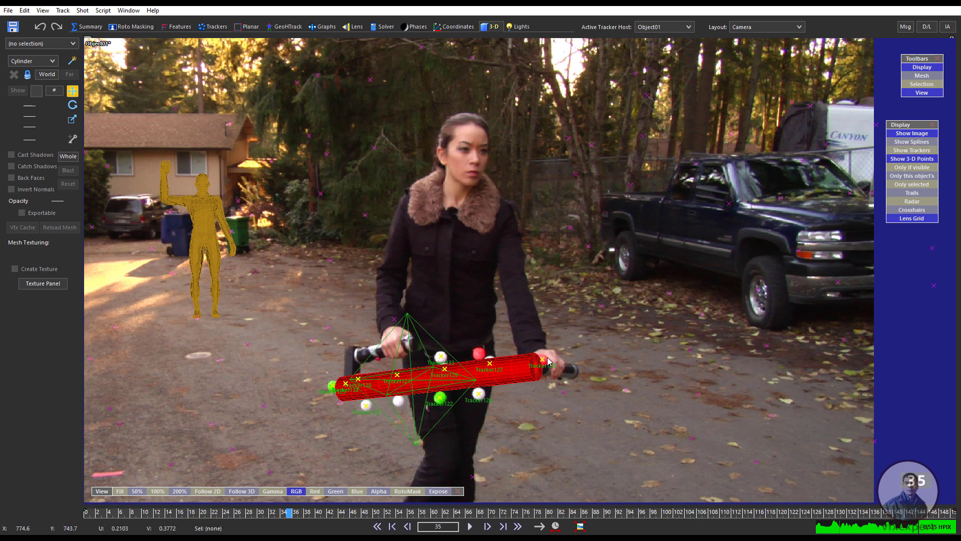
# - Play the shot from frame 0 to frame 120 to check the cylinder's lock on the blaster, and return to the Quad layout
pyautogui.click(377, 527)
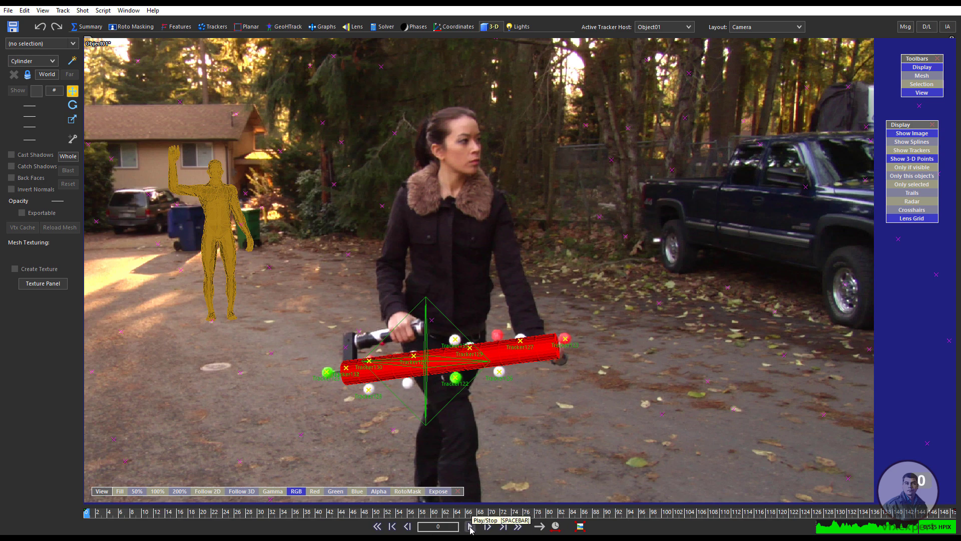
pyautogui.click(471, 526)
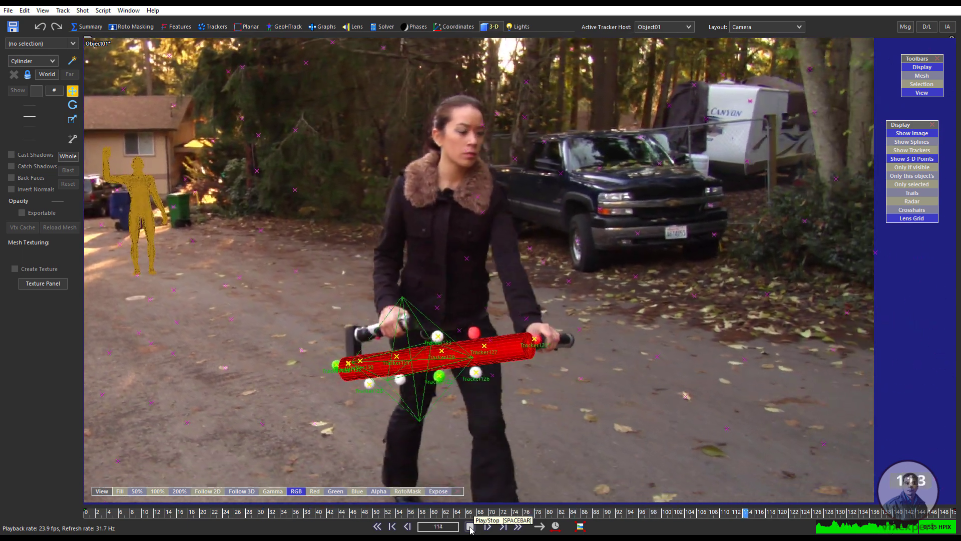
pyautogui.click(471, 527)
pyautogui.click(799, 27)
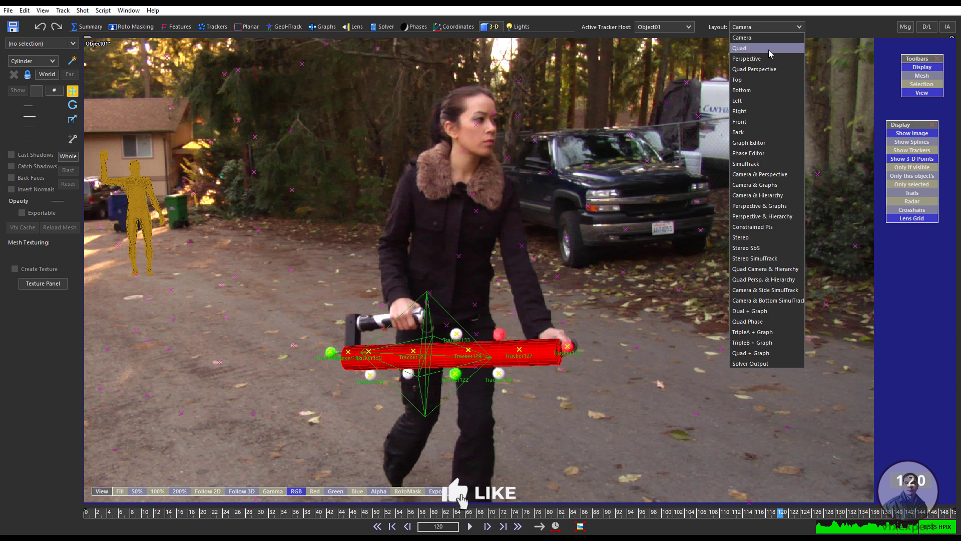
pyautogui.click(769, 50)
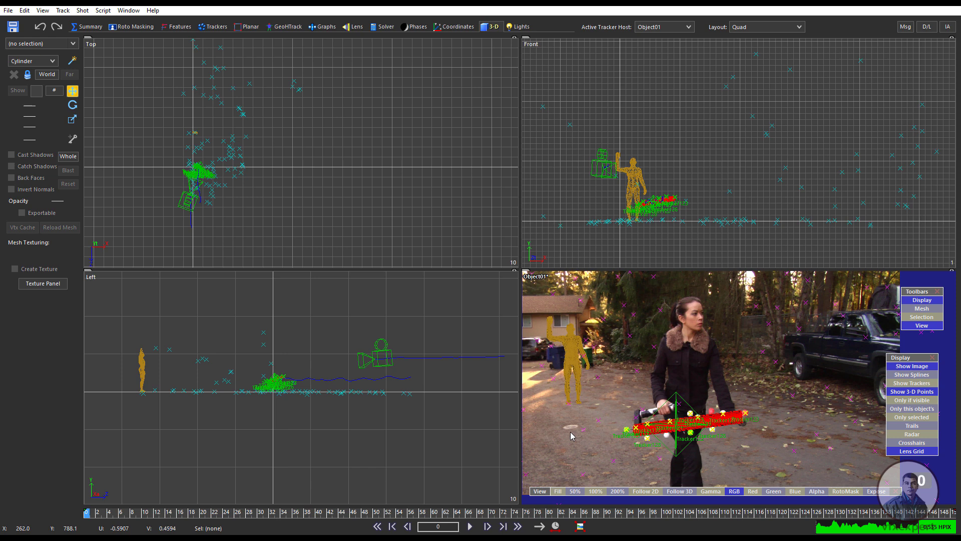
# - Start exporting the solved scene in the older Maya ASCII Scene - Original format
pyautogui.click(8, 10)
pyautogui.click(8, 12)
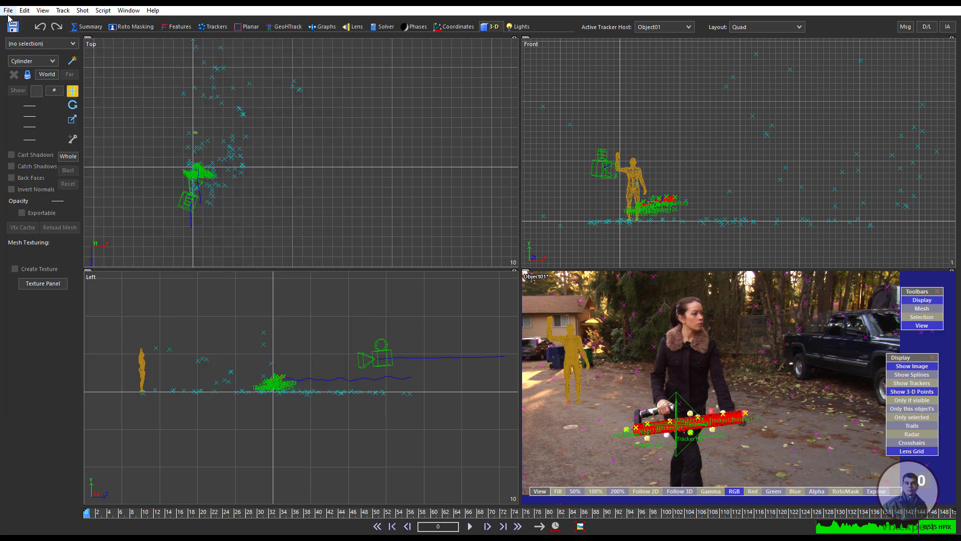
pyautogui.click(8, 11)
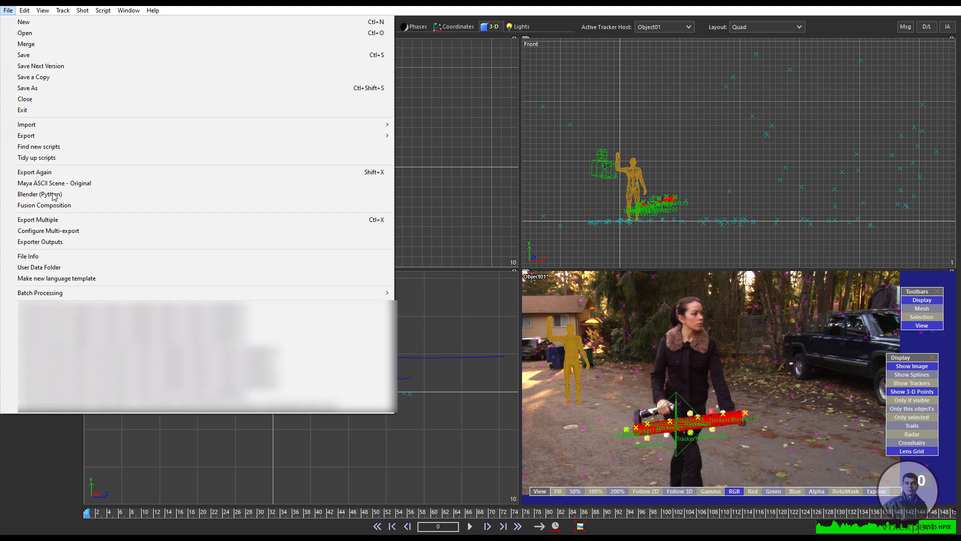
pyautogui.moveTo(49, 133)
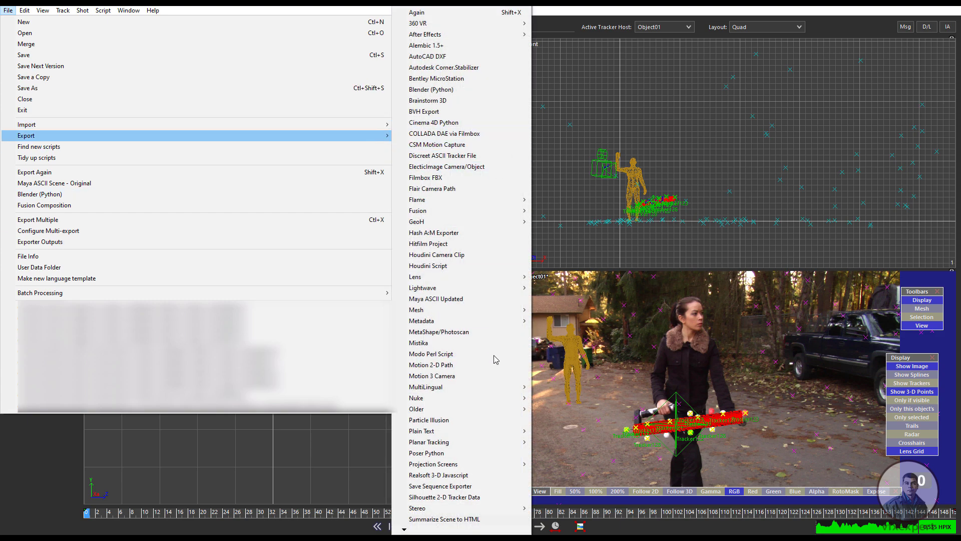
pyautogui.moveTo(468, 416)
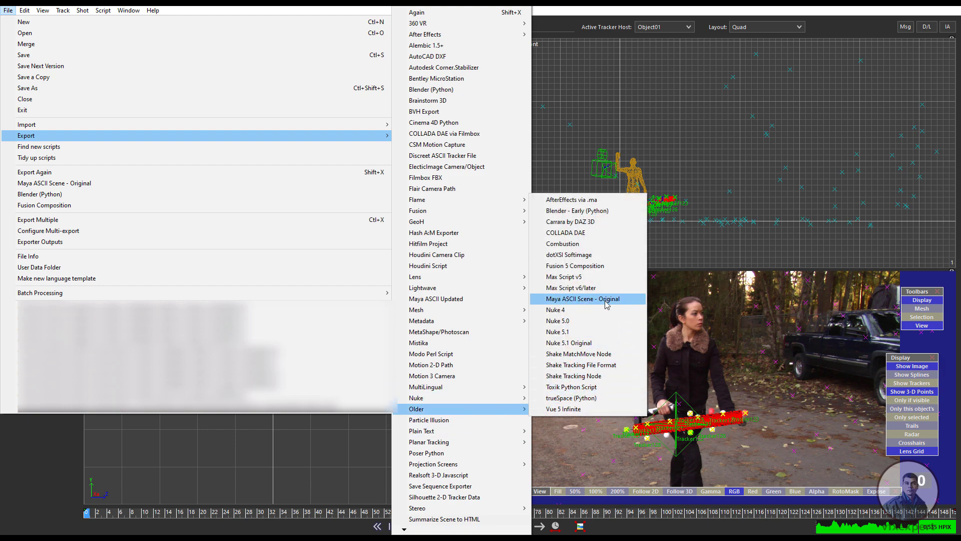
pyautogui.click(583, 299)
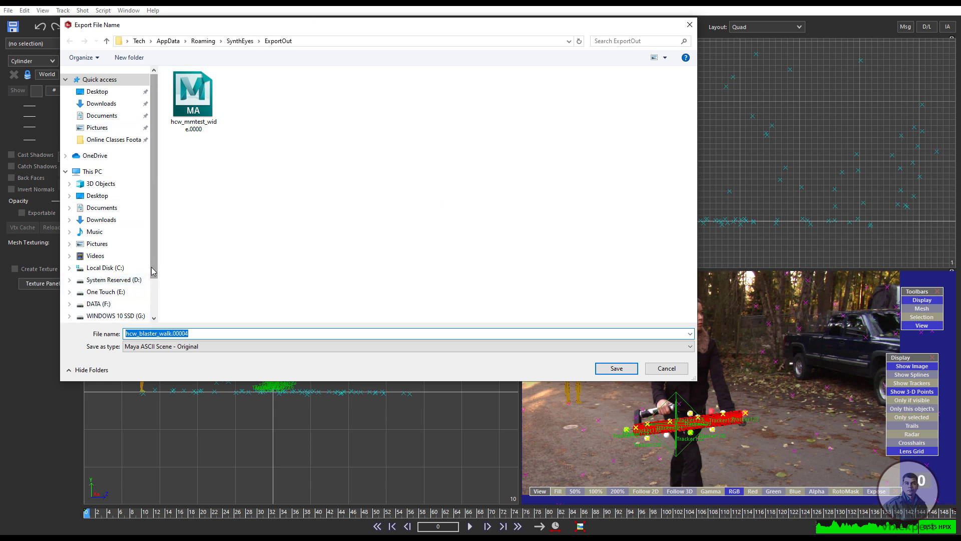
# - Save the export as hcw_blaster_walk_v01 in the hcw_blaster_walk folder under Online Classes Footages, and accept the export settings with start frame 0
pyautogui.scroll(-1, 156, 271)
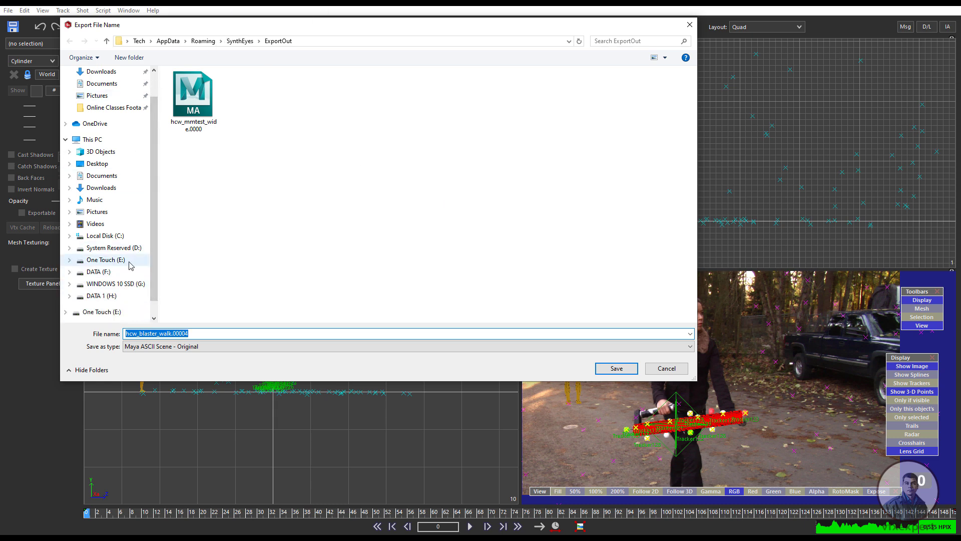
pyautogui.click(128, 108)
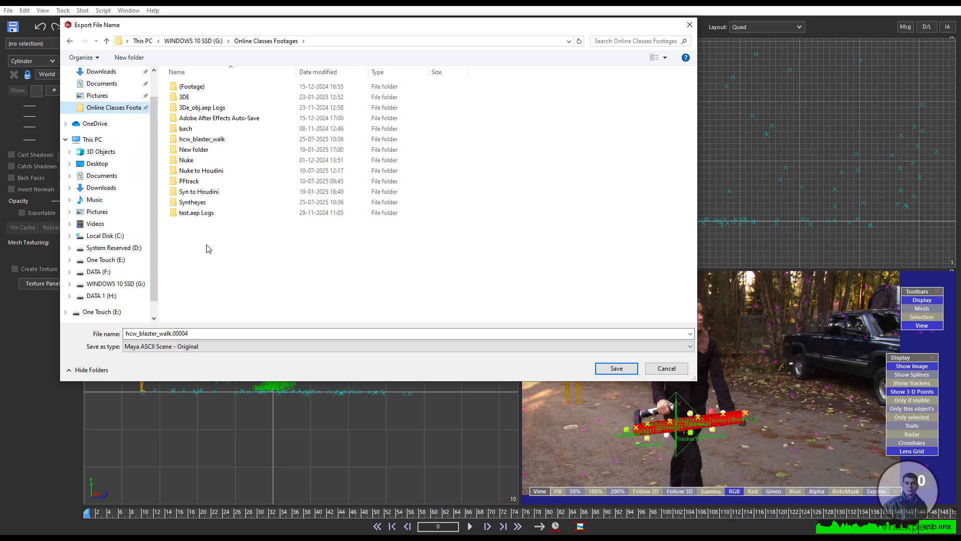
pyautogui.doubleClick(215, 140)
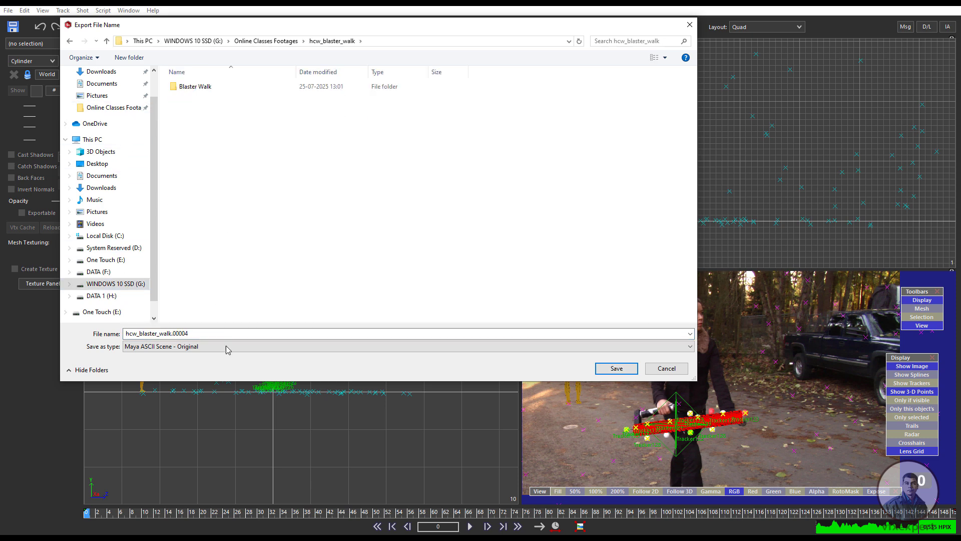
pyautogui.click(197, 333)
pyautogui.click(197, 335)
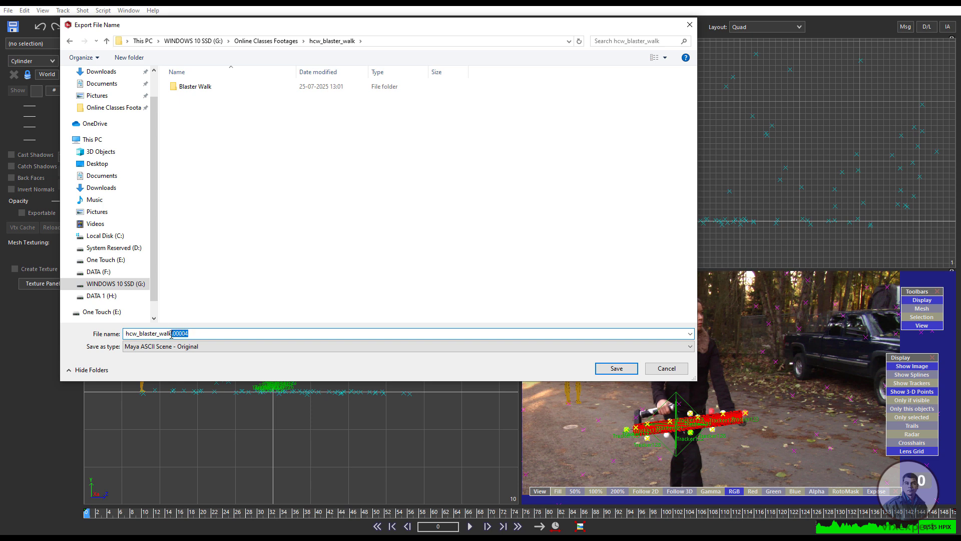
pyautogui.press('BackSpace')
pyautogui.click(617, 369)
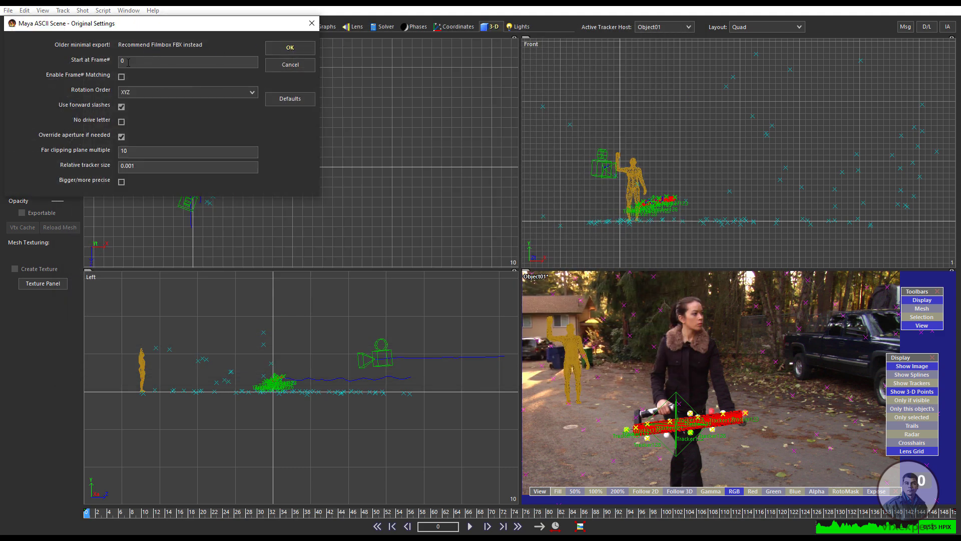
pyautogui.click(131, 64)
pyautogui.click(289, 49)
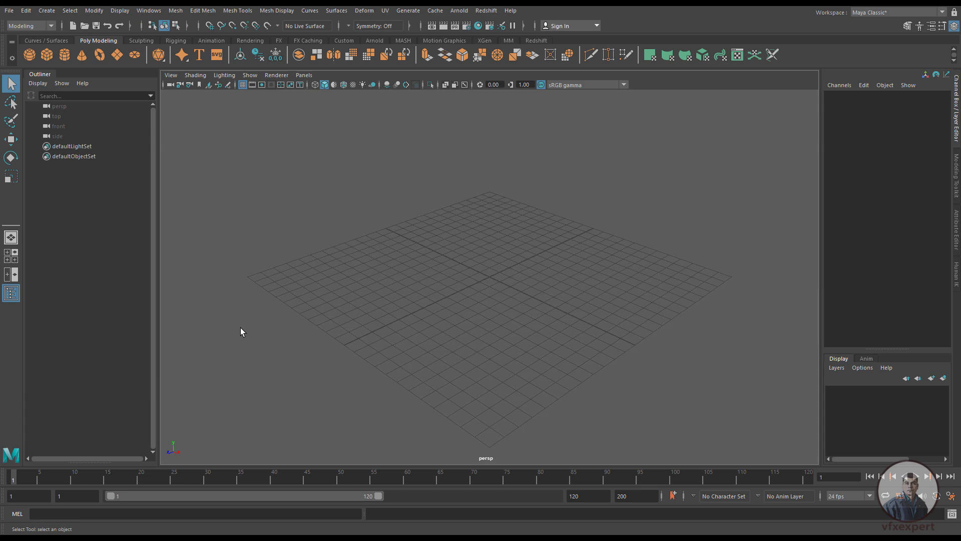
# - Switch to Maya and open hcw_blaster_walk_v01.ma from the hcw_blaster_walk folder, discarding the untitled scene
pyautogui.click(9, 10)
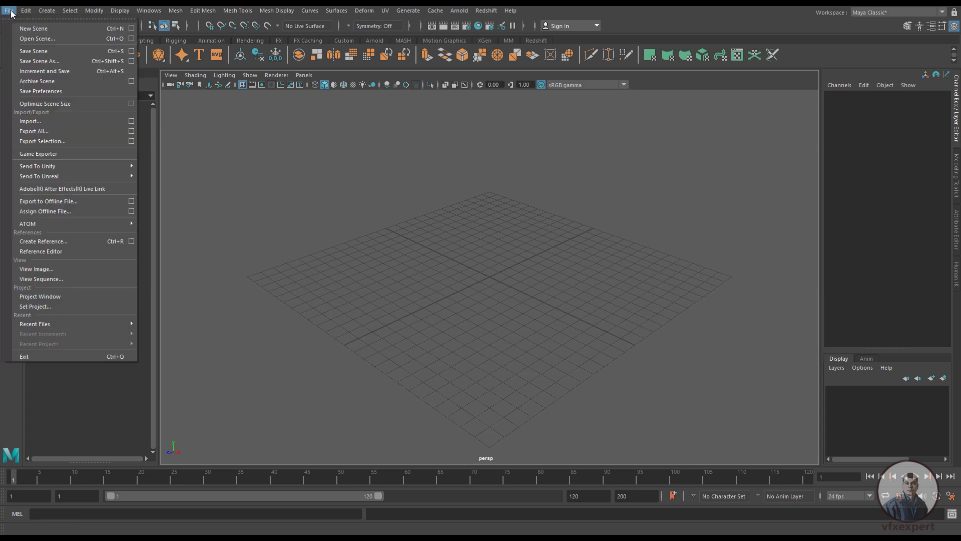
pyautogui.click(28, 39)
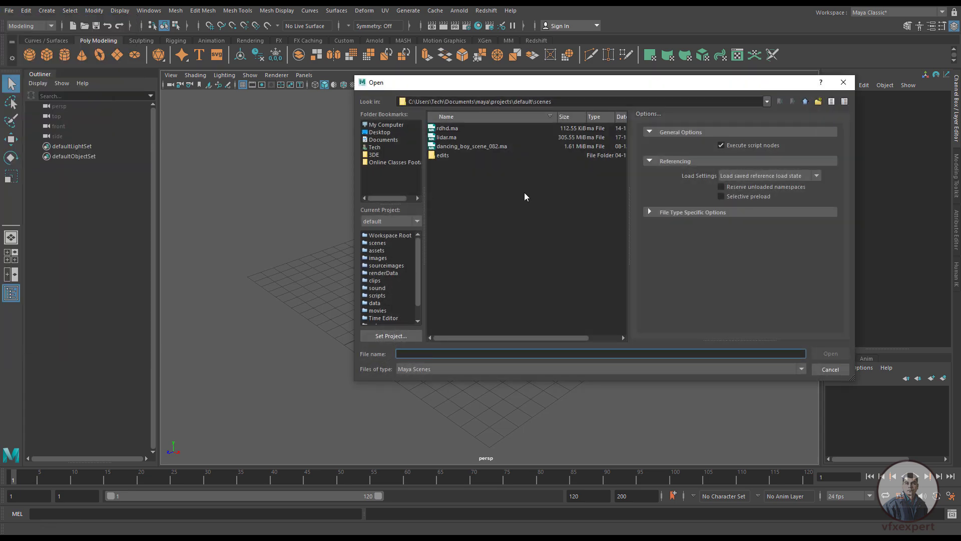
pyautogui.click(396, 162)
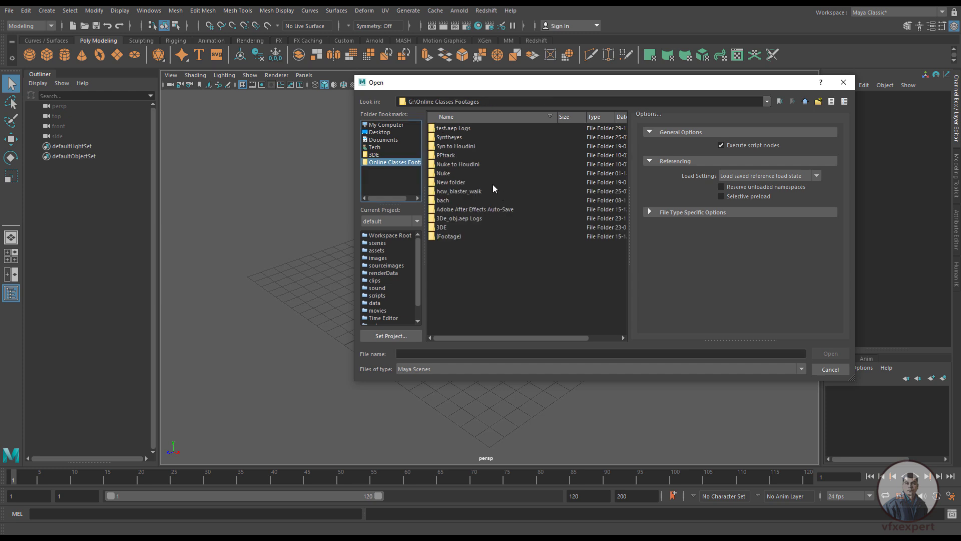
pyautogui.doubleClick(479, 192)
pyautogui.click(494, 129)
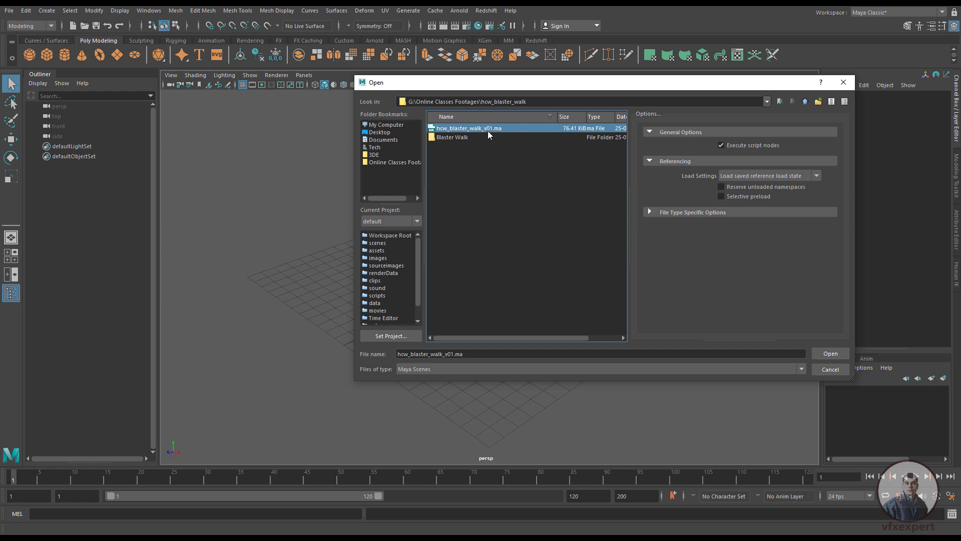
pyautogui.click(831, 354)
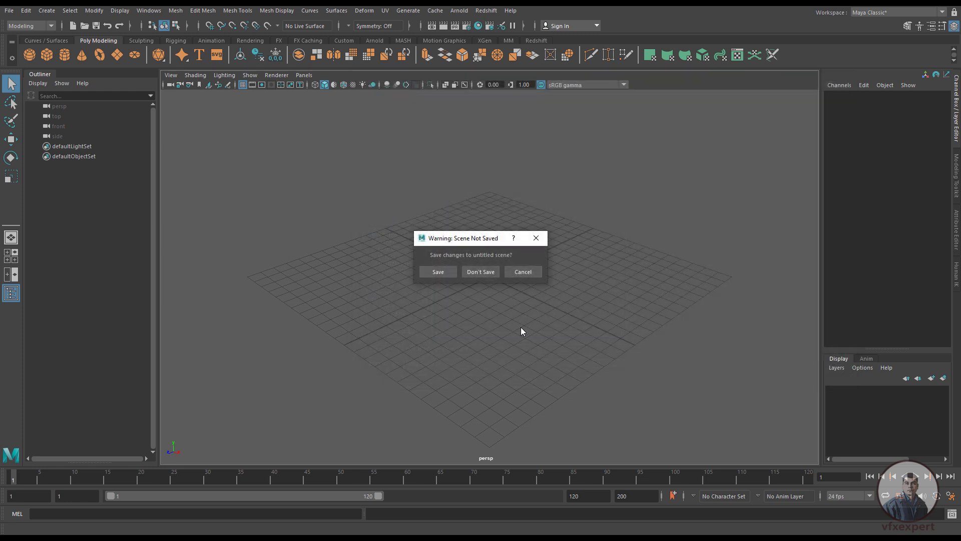
pyautogui.click(488, 273)
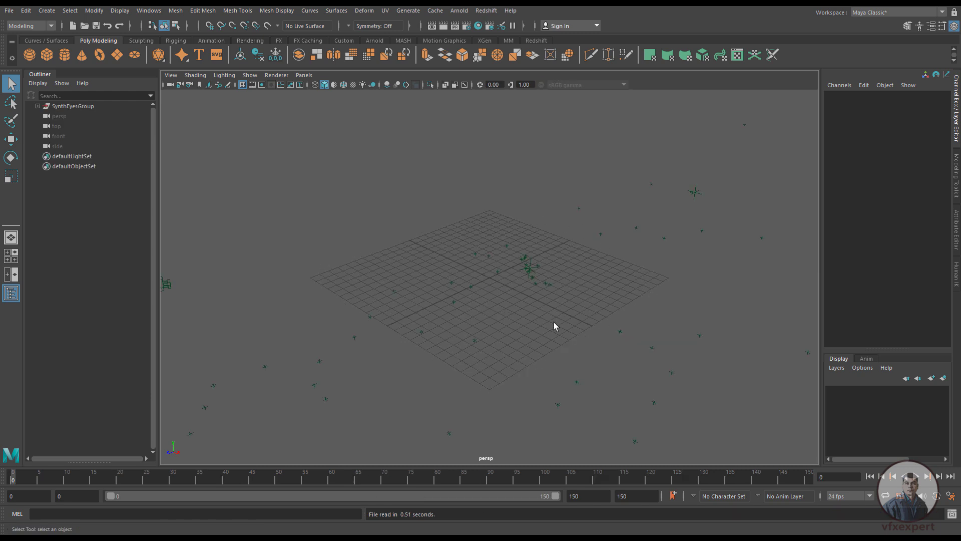
# - Look through Camera01, then play and scrub the shot to check the trackers against the footage, stopping at frame 61
pyautogui.scroll(-10, 554, 323)
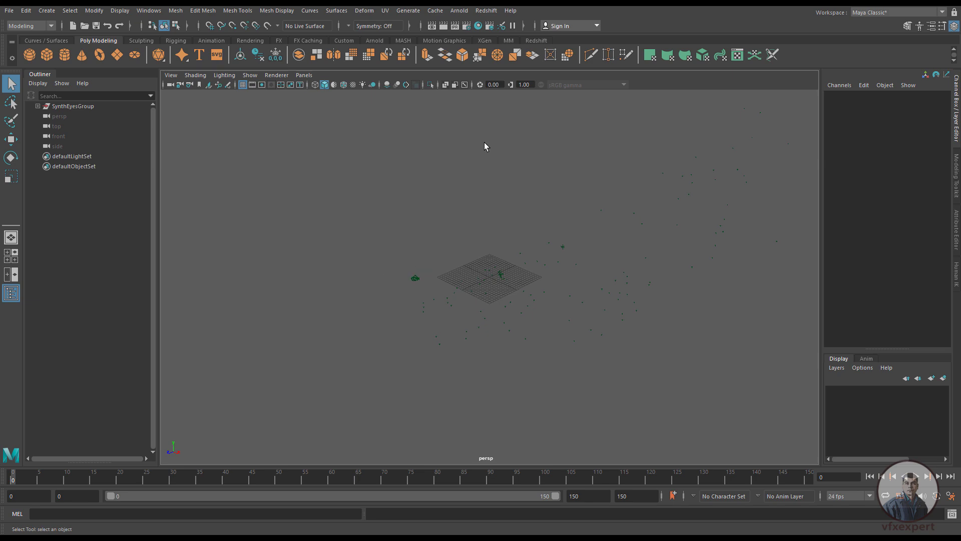
pyautogui.click(304, 75)
pyautogui.moveTo(340, 85)
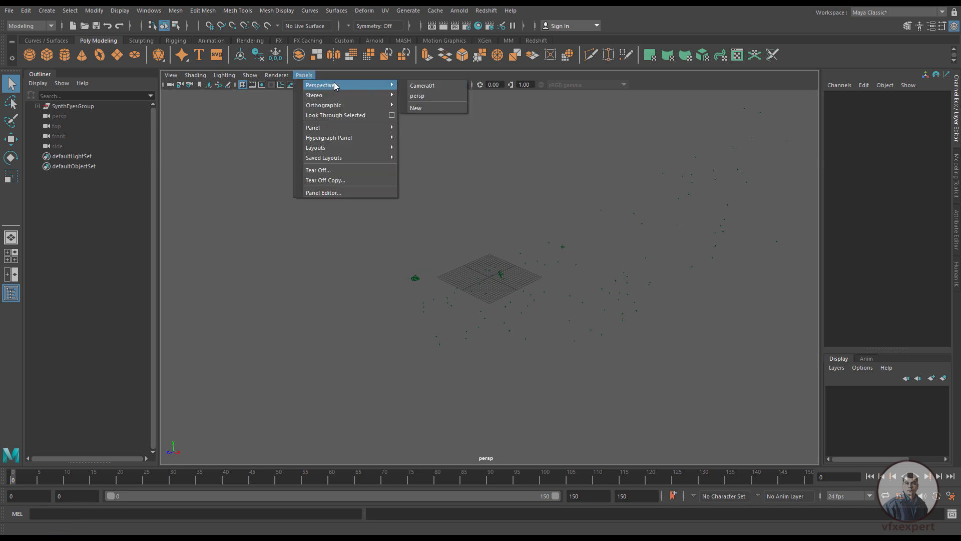
pyautogui.click(422, 86)
pyautogui.hotkey('alt', 'v')
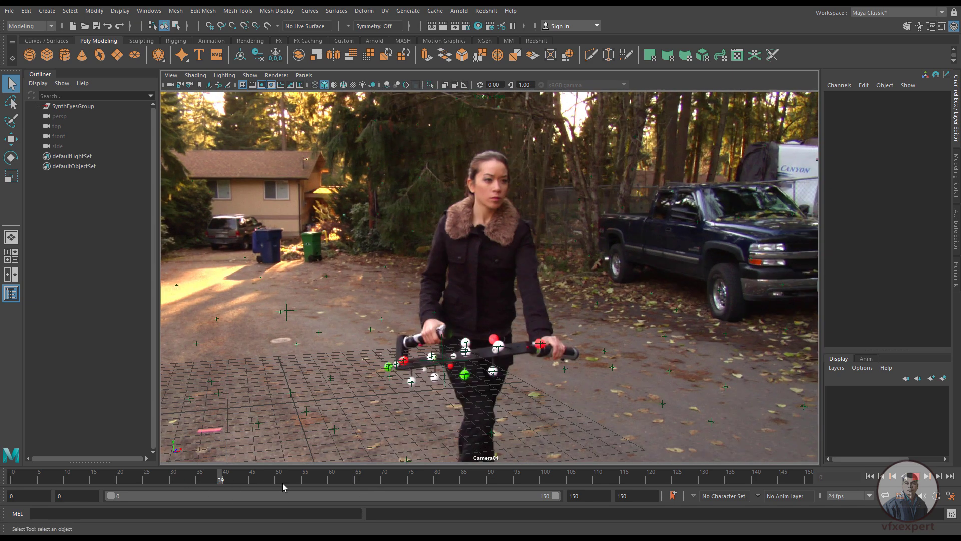
pyautogui.moveTo(578, 477); pyautogui.dragTo(211, 478)
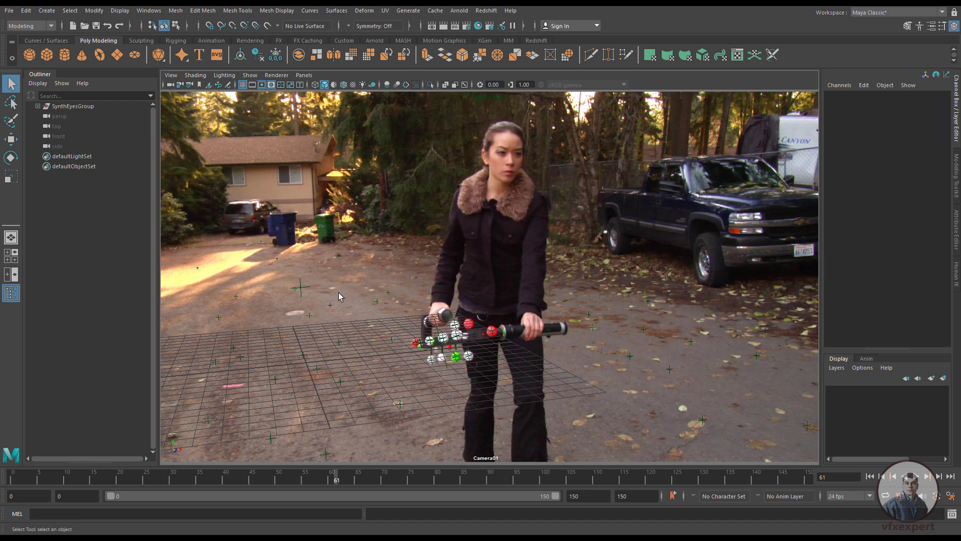
# - Create a polygon cube at the origin and scale it uniformly to about 2.075
pyautogui.click(49, 55)
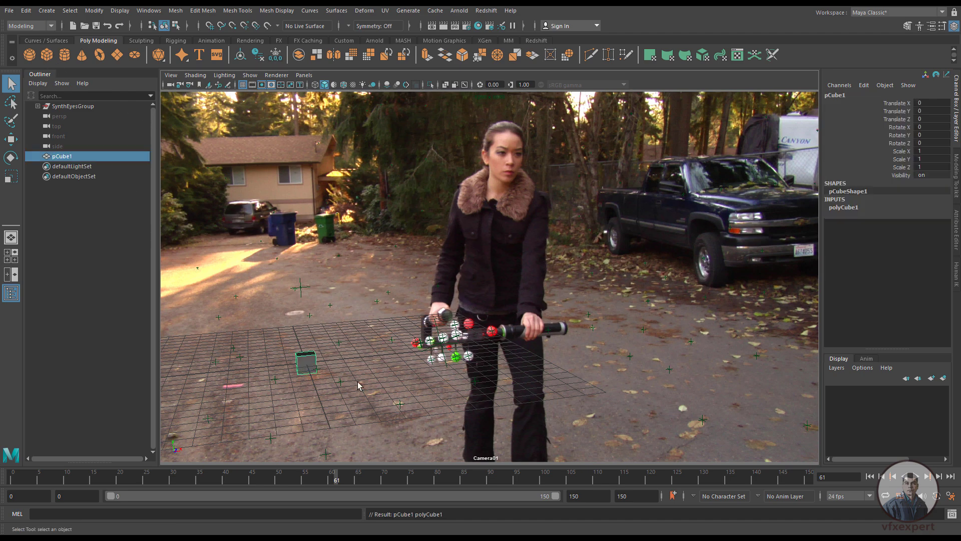
pyautogui.press('w')
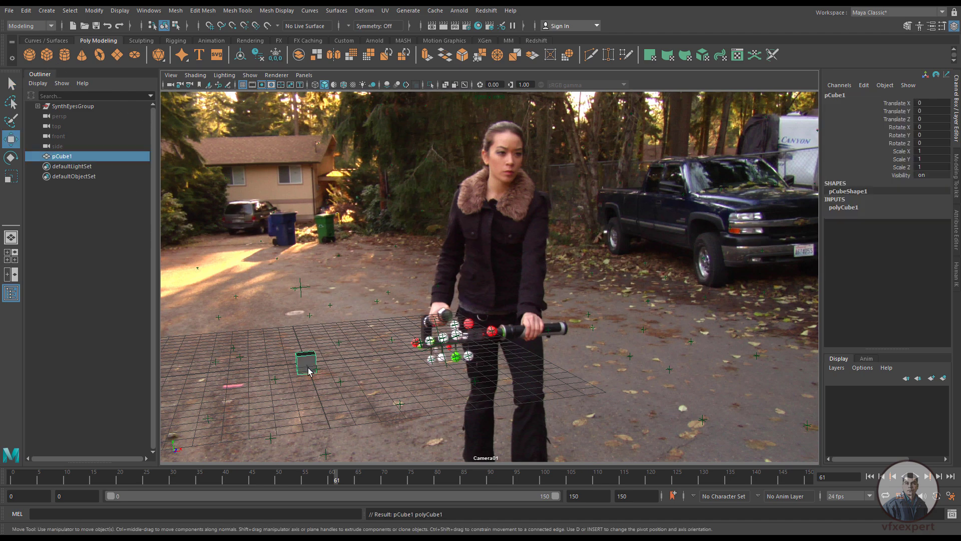
pyautogui.press('r')
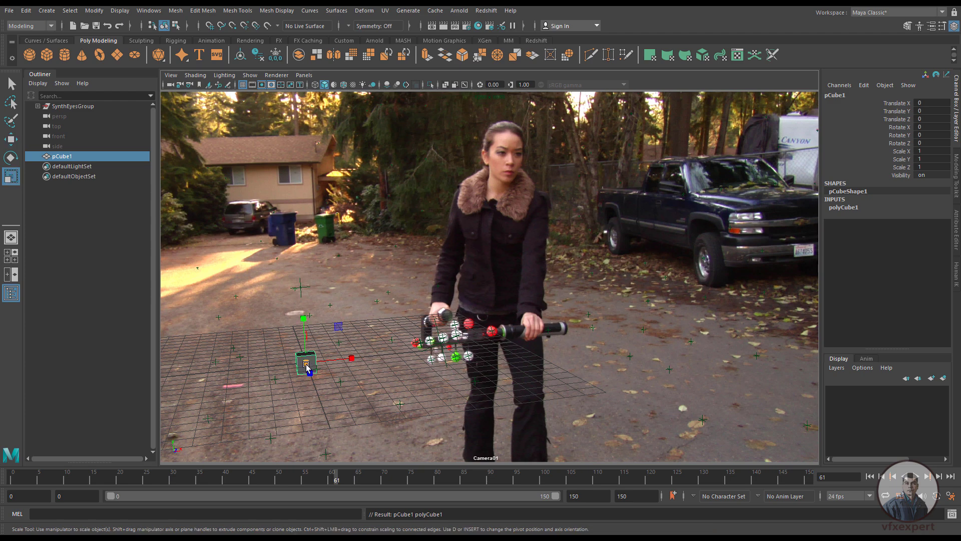
pyautogui.moveTo(307, 366); pyautogui.dragTo(323, 370)
pyautogui.press('w')
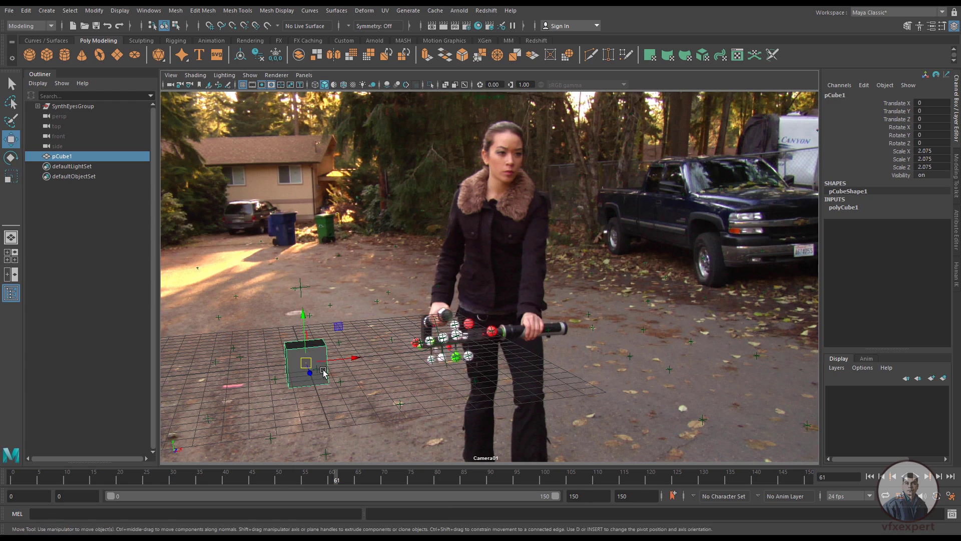
# - Snap the cube's pivot to its bottom corner and move the cube onto a distant ground tracker point near the house driveway
pyautogui.press('d')
pyautogui.press('v')
pyautogui.moveTo(307, 364); pyautogui.dragTo(242, 302)
pyautogui.press('d')
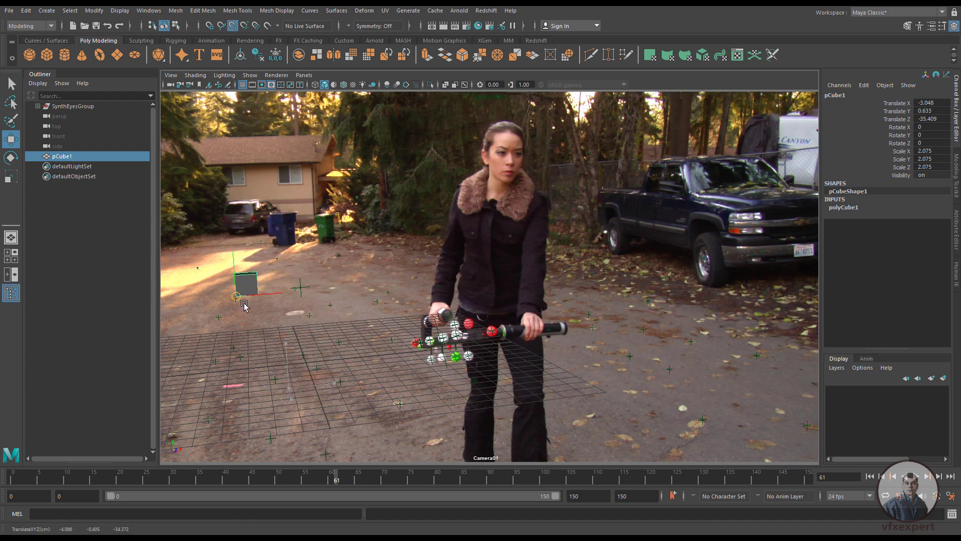
# - Scale the cube uniformly to about 3.43, deselect it, and scrub to frame 137 to check its lock on the ground
pyautogui.press('r')
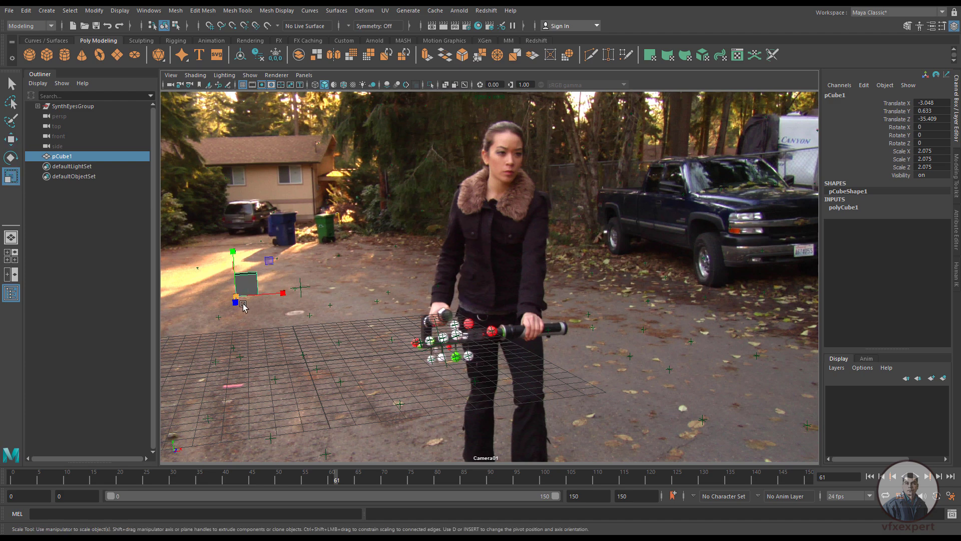
pyautogui.moveTo(243, 305)
pyautogui.mouseDown()
pyautogui.moveTo(266, 307)
pyautogui.moveTo(257, 307)
pyautogui.mouseUp()
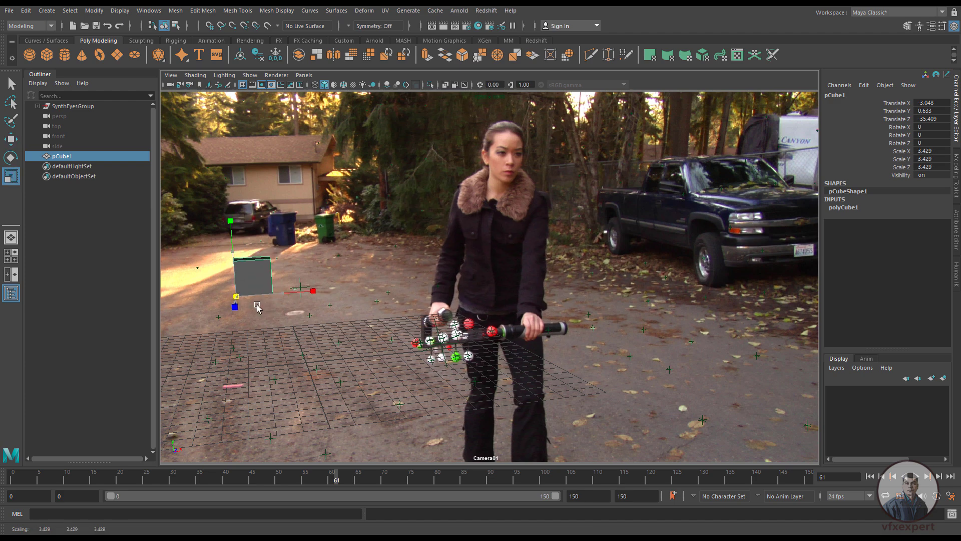
pyautogui.click(264, 313)
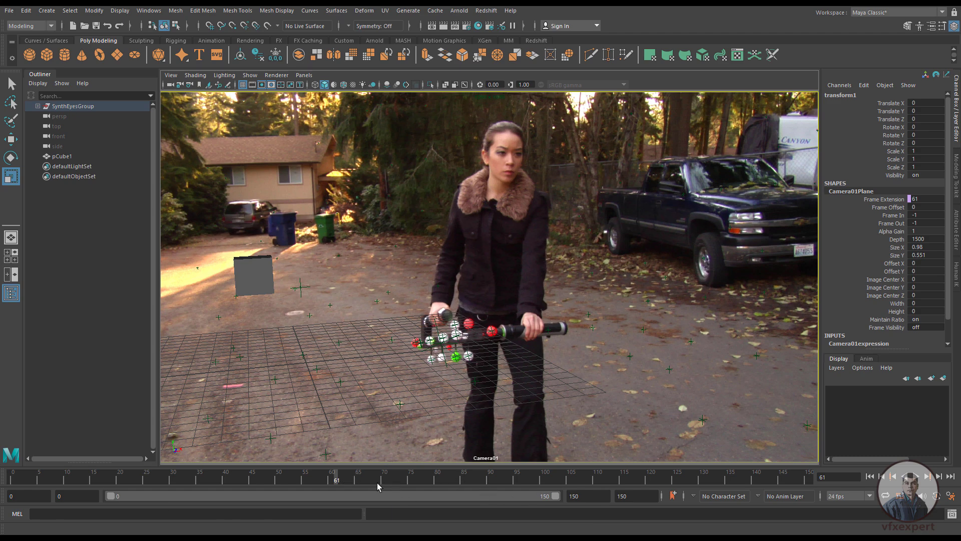
pyautogui.moveTo(334, 482); pyautogui.dragTo(741, 493)
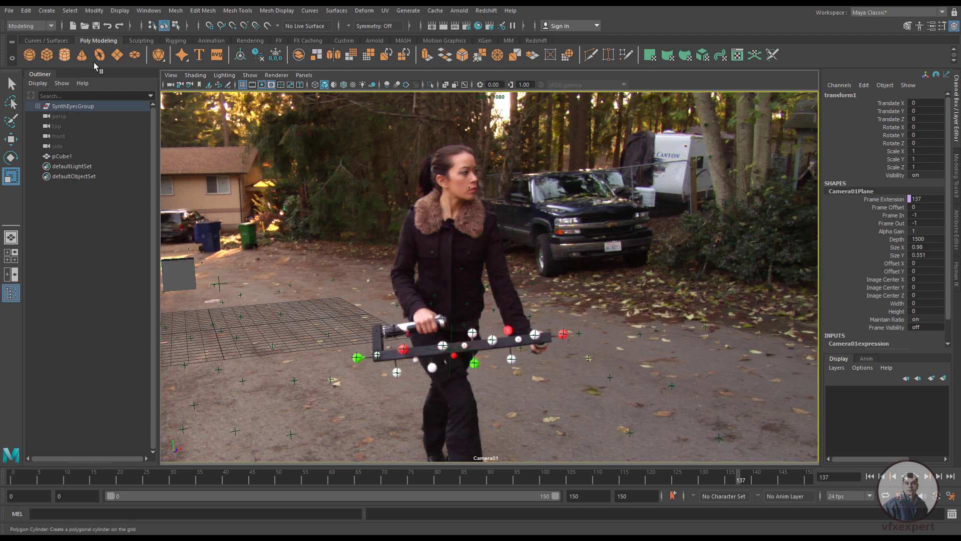
# - Create a polygon cylinder, scale it uniformly to about 2.036, and snap its pivot to the base
pyautogui.click(68, 59)
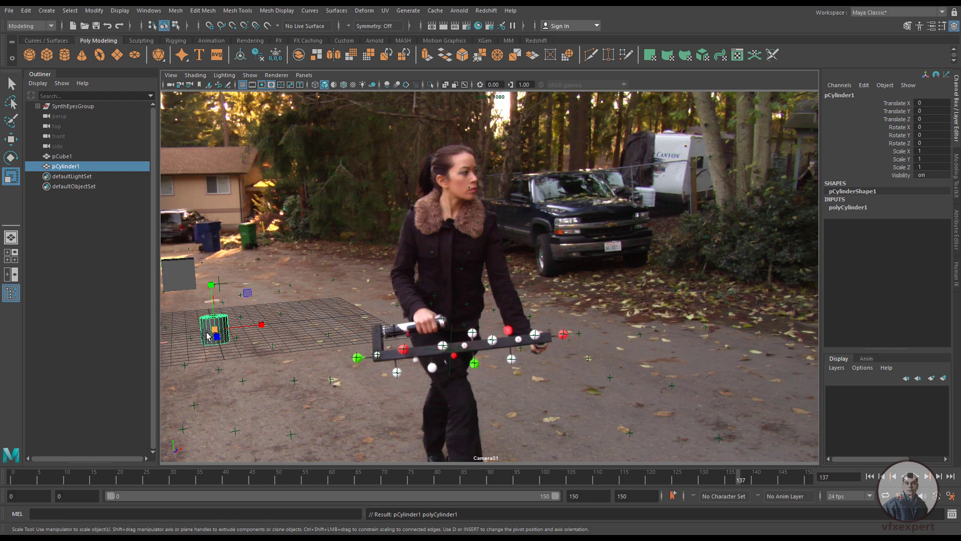
pyautogui.moveTo(213, 331); pyautogui.dragTo(237, 335)
pyautogui.press('w')
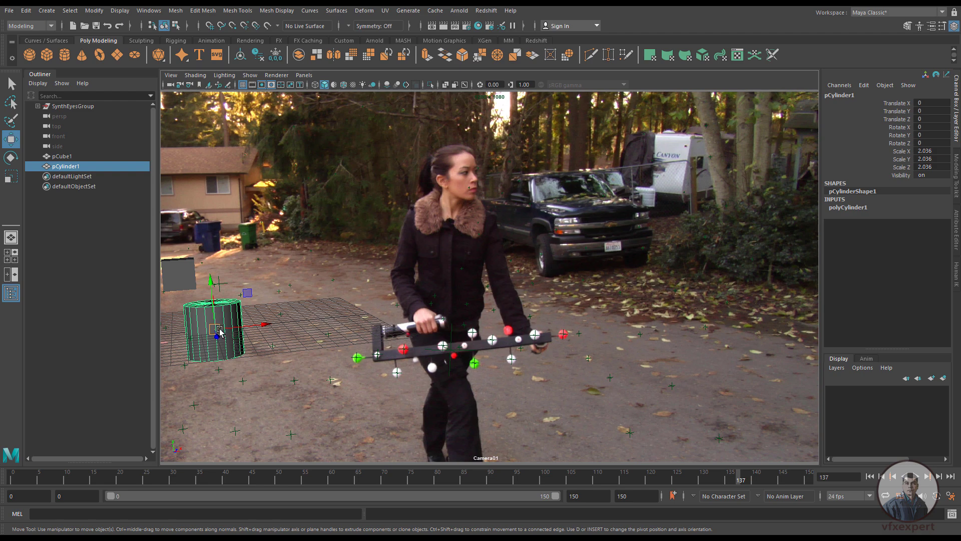
pyautogui.press('d')
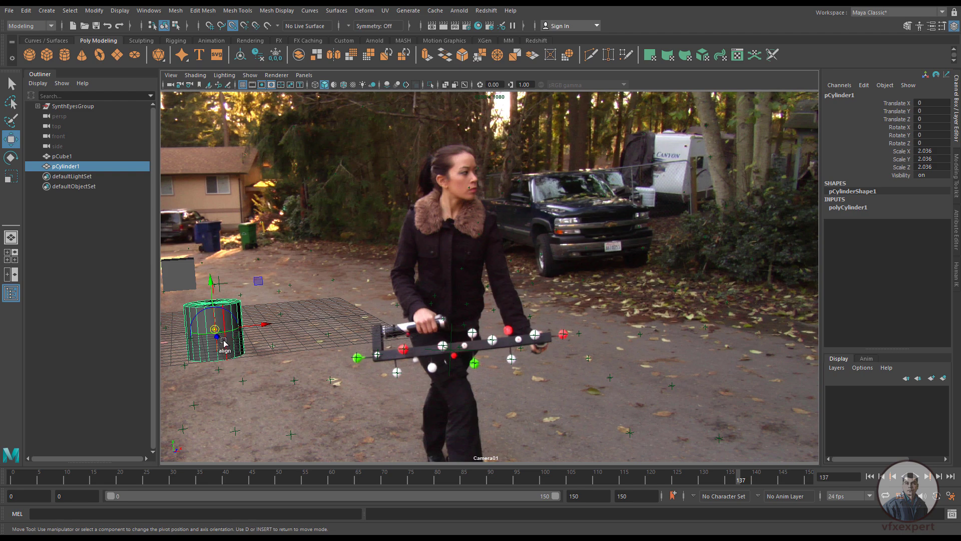
pyautogui.moveTo(215, 332); pyautogui.dragTo(218, 365)
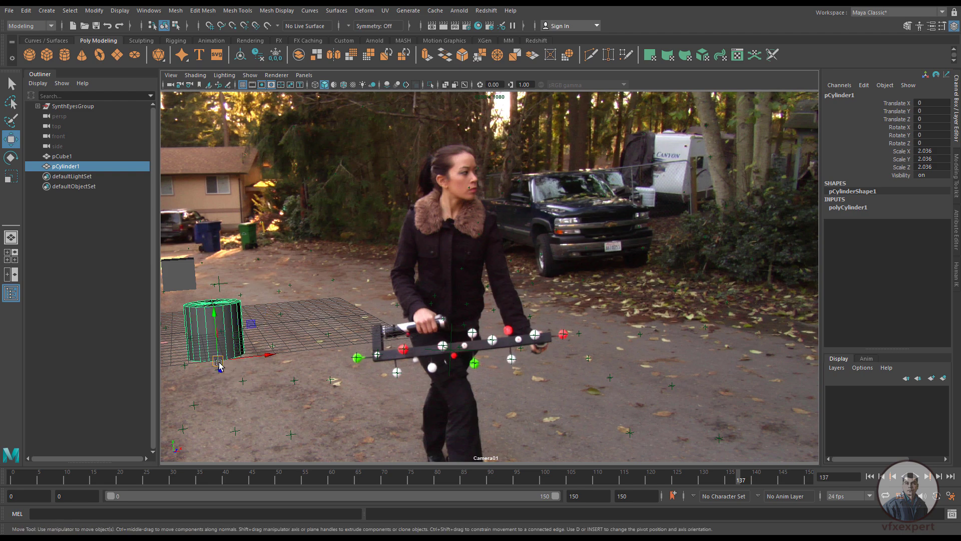
# - Move the cylinder onto the tracker at the blaster's front end and scale it to about 0.402, with Y about 2.255
pyautogui.moveTo(220, 364); pyautogui.dragTo(481, 341)
pyautogui.press('r')
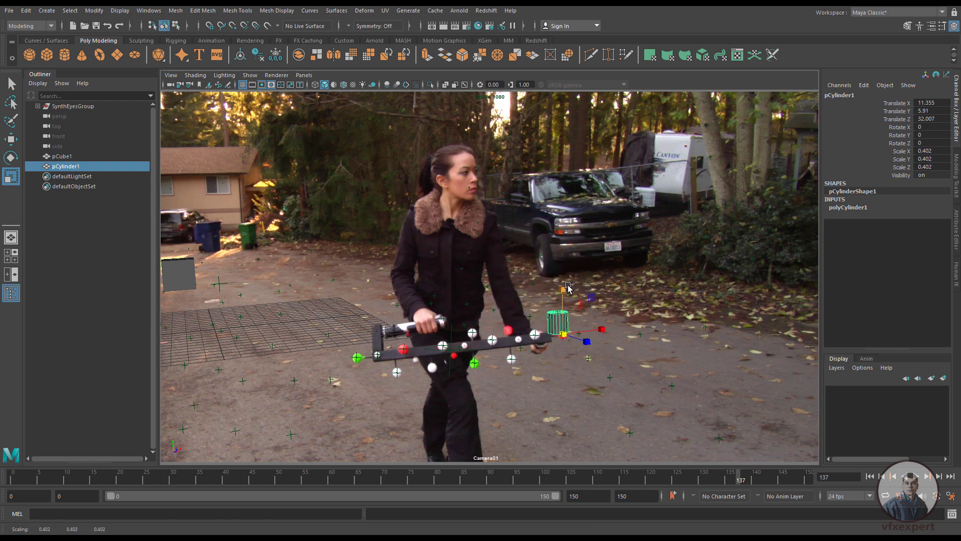
pyautogui.moveTo(569, 288); pyautogui.dragTo(535, 95)
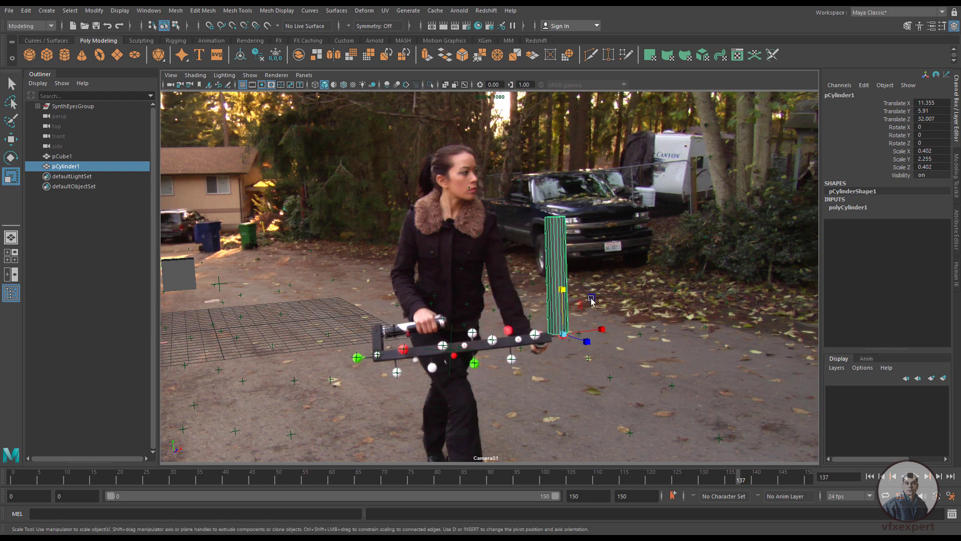
# - Rotate the cylinder to lie along the blaster and lengthen it to a Y scale of about 3.597, at X about 11.12
pyautogui.press('e')
pyautogui.moveTo(608, 308); pyautogui.dragTo(491, 340)
pyautogui.press('w')
pyautogui.press('r')
pyautogui.press('w')
pyautogui.moveTo(582, 331); pyautogui.dragTo(576, 325)
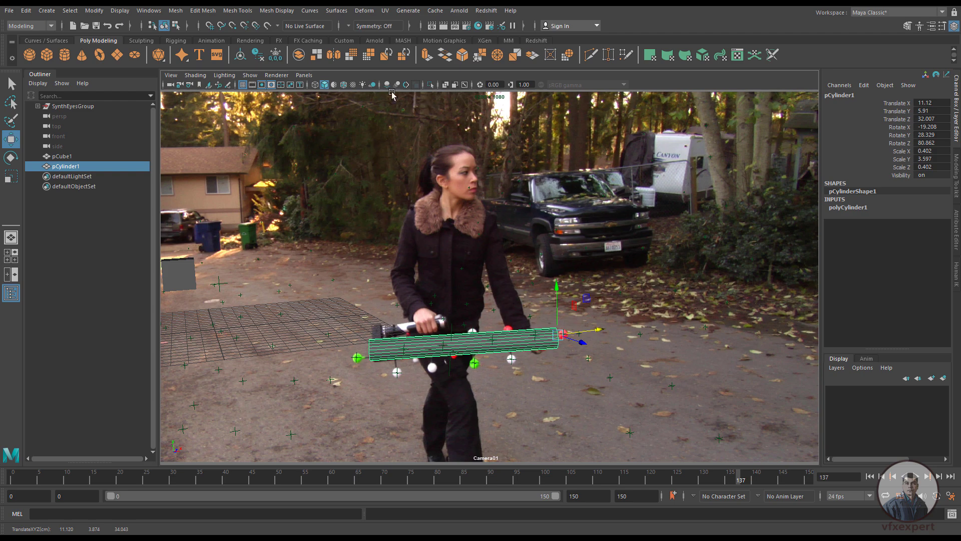
# - Examine the cylinder's alignment with the blaster trackers in the orthographic side view
pyautogui.click(304, 76)
pyautogui.moveTo(391, 86)
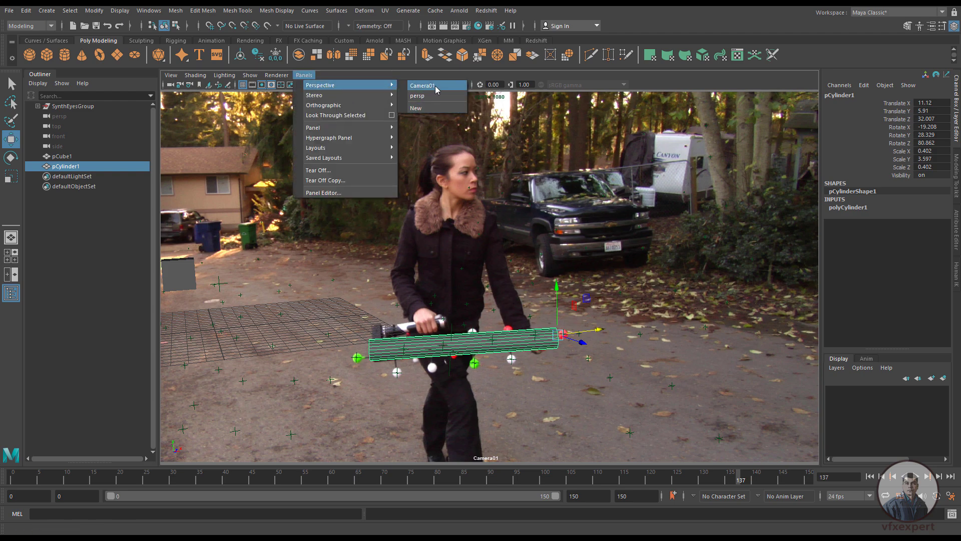
pyautogui.moveTo(383, 109)
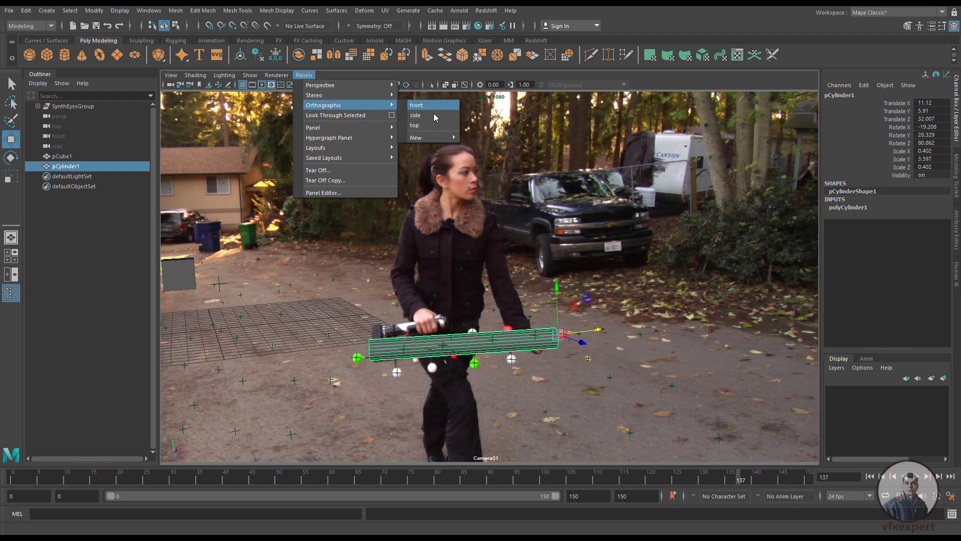
pyautogui.click(420, 117)
pyautogui.scroll(-6, 511, 389)
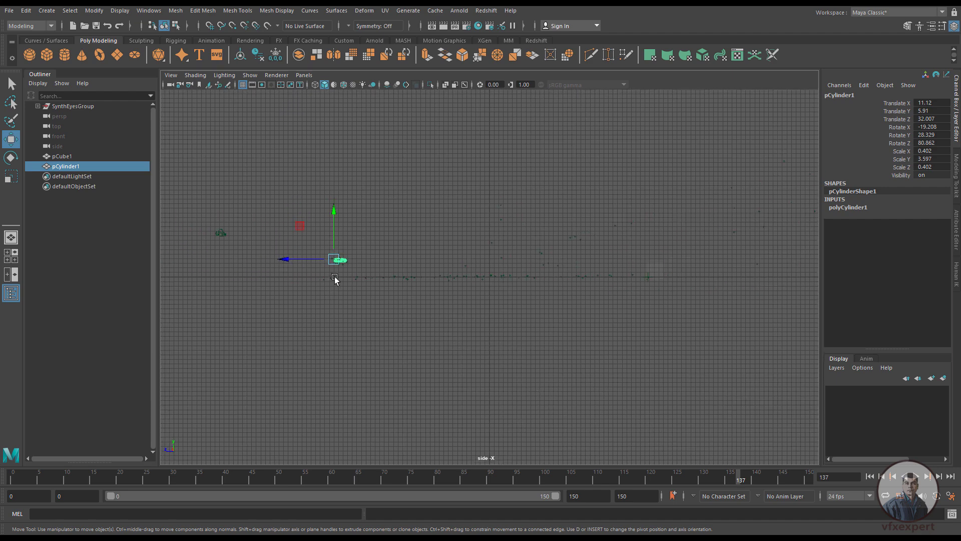
pyautogui.moveTo(335, 279); pyautogui.dragTo(379, 326, button='middle')
pyautogui.scroll(10, 394, 335)
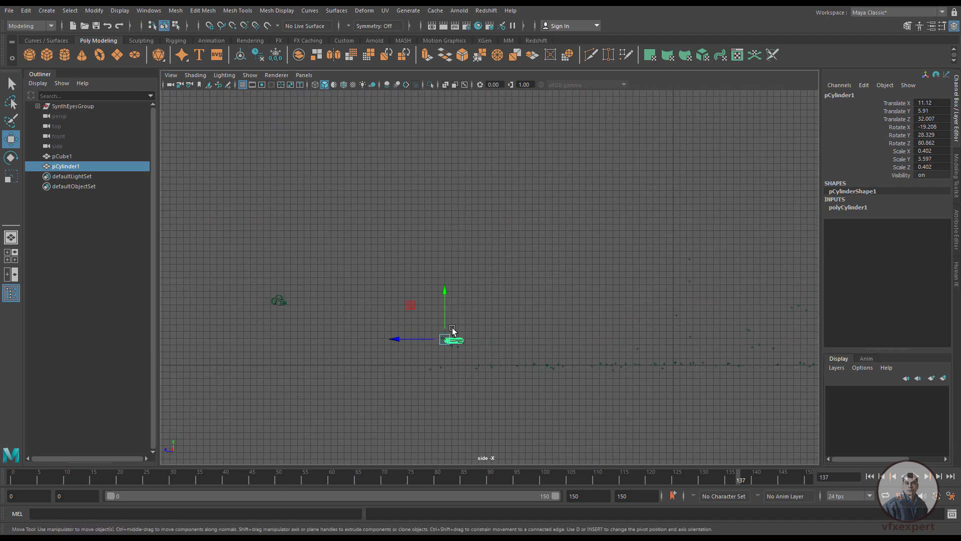
pyautogui.keyDown('alt'); pyautogui.moveTo(452, 411); pyautogui.dragTo(539, 251, button='middle'); pyautogui.keyUp('alt')
pyautogui.scroll(4, 465, 345)
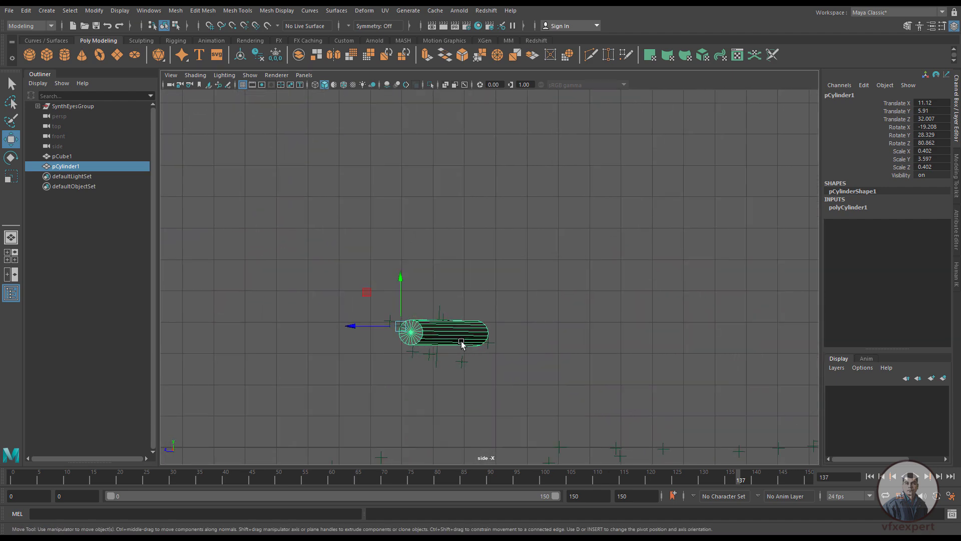
pyautogui.scroll(2, 406, 372)
pyautogui.scroll(-5, 395, 366)
# - In the orthographic top view, move the cylinder along Z to about 32.232 to line it up with the blaster trackers
pyautogui.click(304, 75)
pyautogui.moveTo(323, 101)
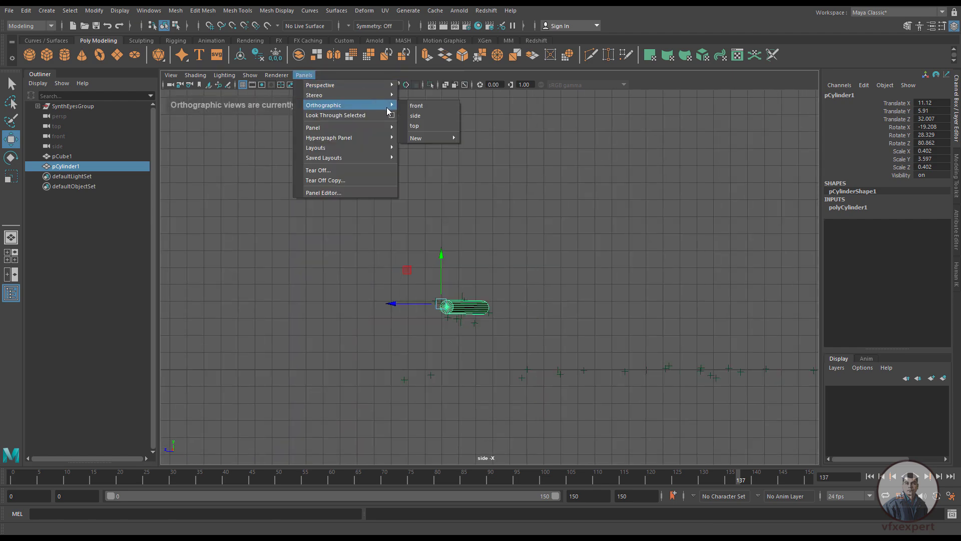
pyautogui.click(419, 125)
pyautogui.keyDown('alt'); pyautogui.moveTo(601, 402); pyautogui.dragTo(573, 302, button='middle'); pyautogui.keyUp('alt')
pyautogui.scroll(3, 573, 302)
pyautogui.moveTo(682, 409); pyautogui.dragTo(682, 414)
pyautogui.scroll(-7, 486, 351)
# - Recheck the cylinder's fit in the side view and through Camera01, scrubbing back to frame 137
pyautogui.click(304, 75)
pyautogui.moveTo(351, 106)
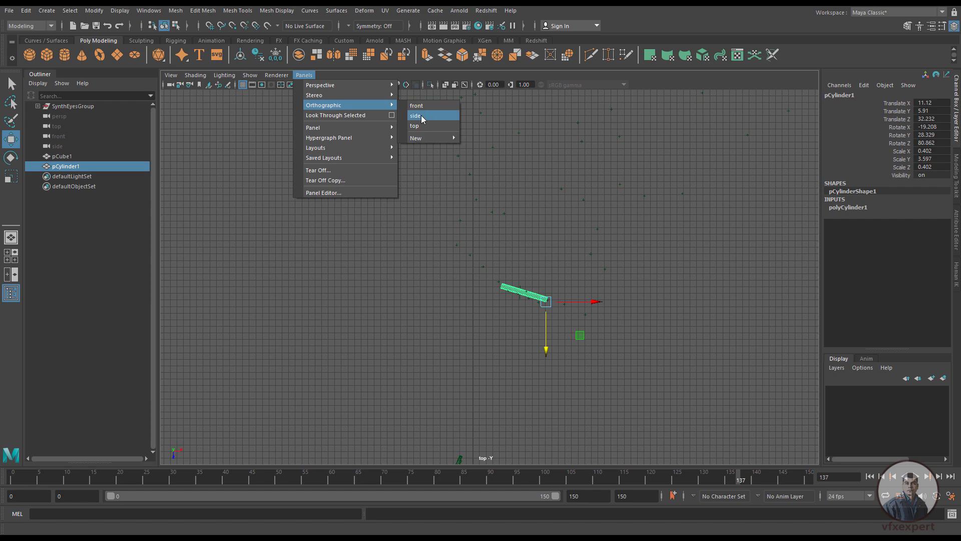
pyautogui.click(422, 120)
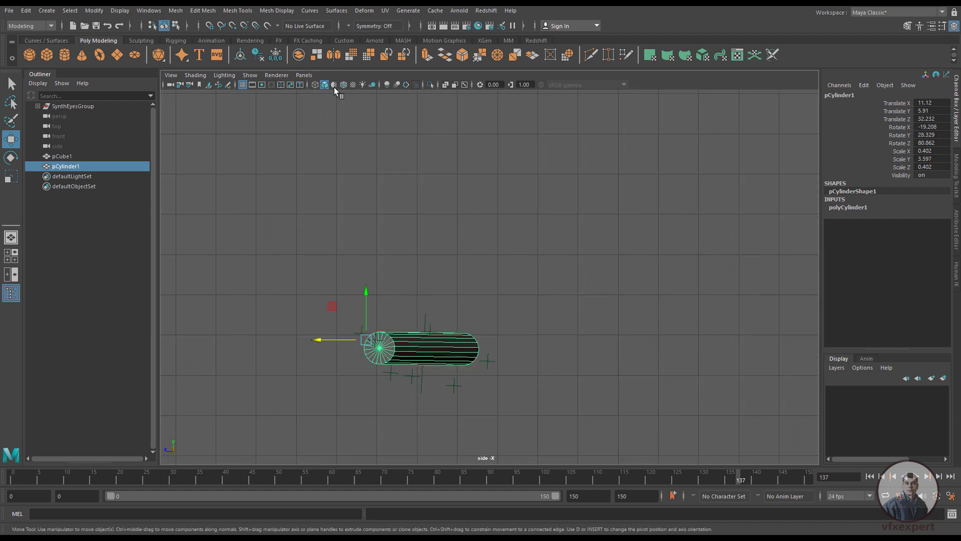
pyautogui.click(304, 75)
pyautogui.moveTo(351, 85)
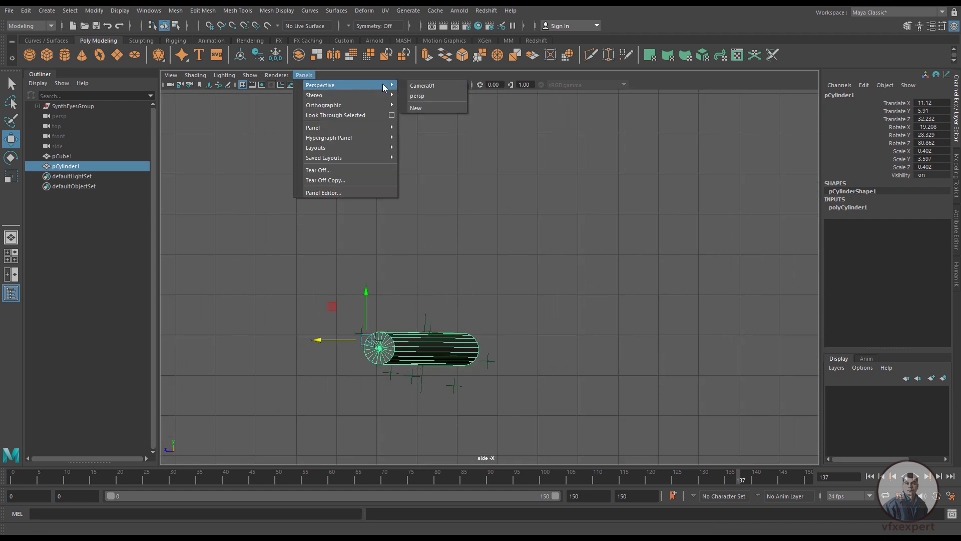
pyautogui.click(429, 86)
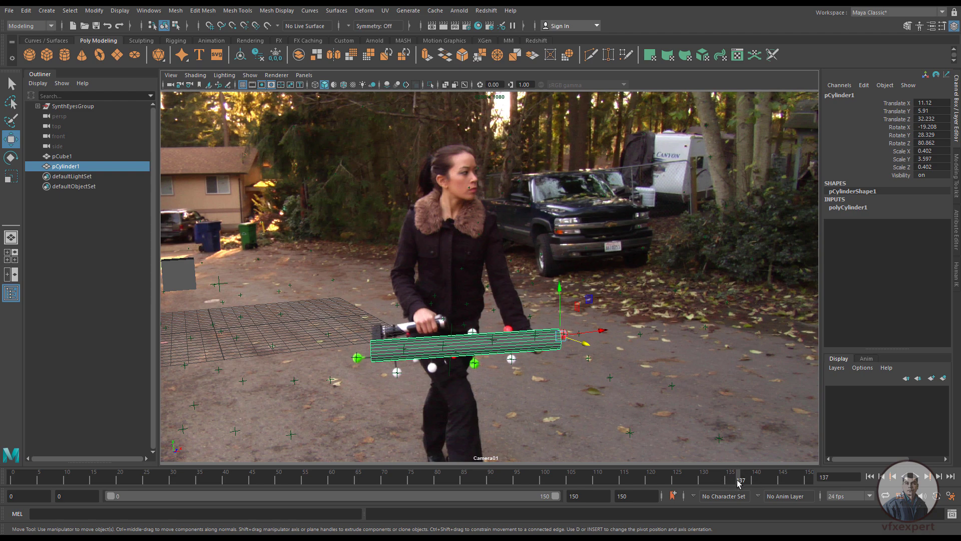
pyautogui.moveTo(721, 481); pyautogui.dragTo(740, 484)
# - Parent pCylinder1 under Object01Trackers within Object01 of the SynthEyesGroup, and collapse the tracker list
pyautogui.click(38, 106)
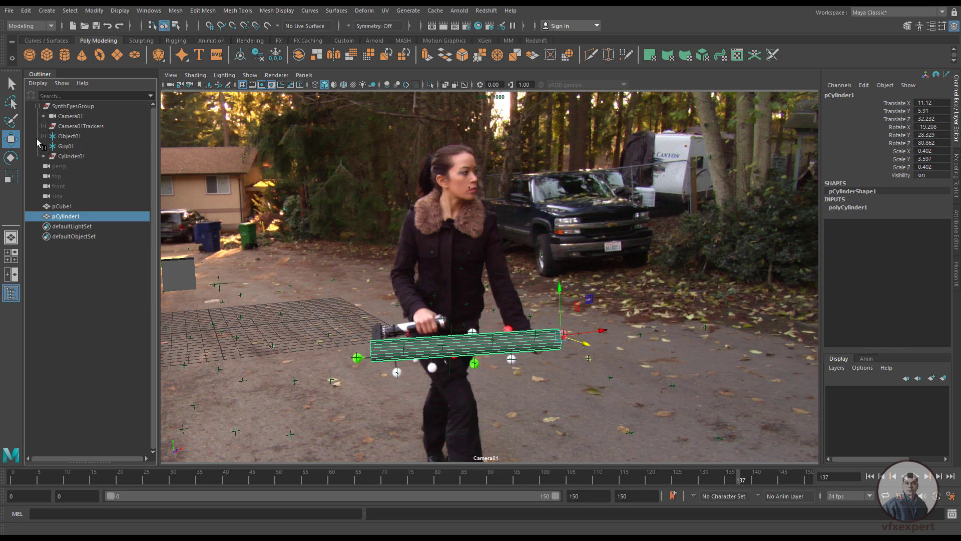
pyautogui.click(70, 136)
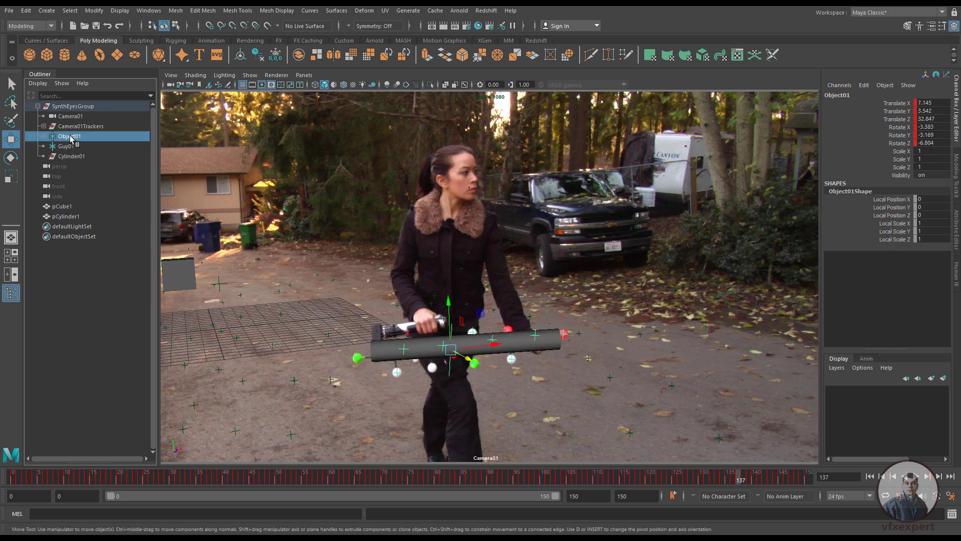
pyautogui.click(44, 136)
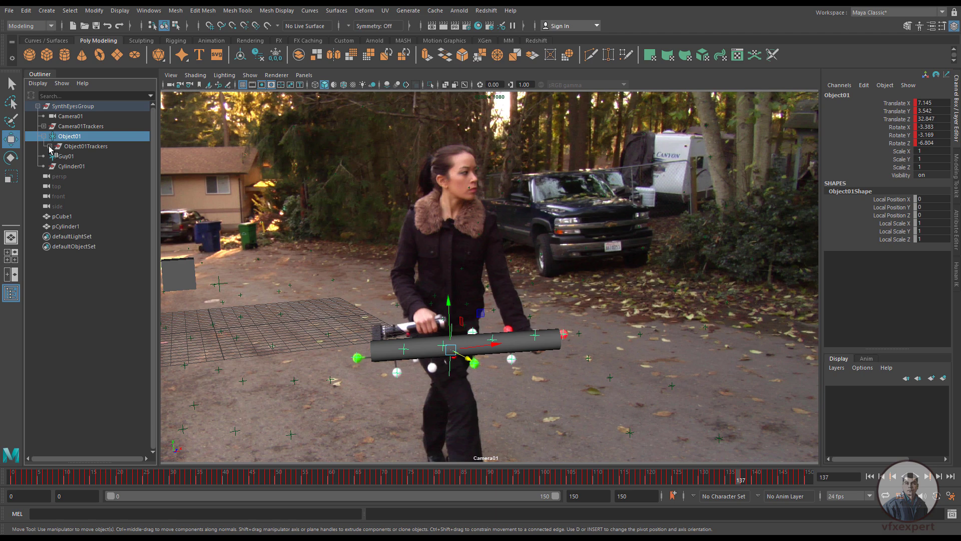
pyautogui.click(49, 146)
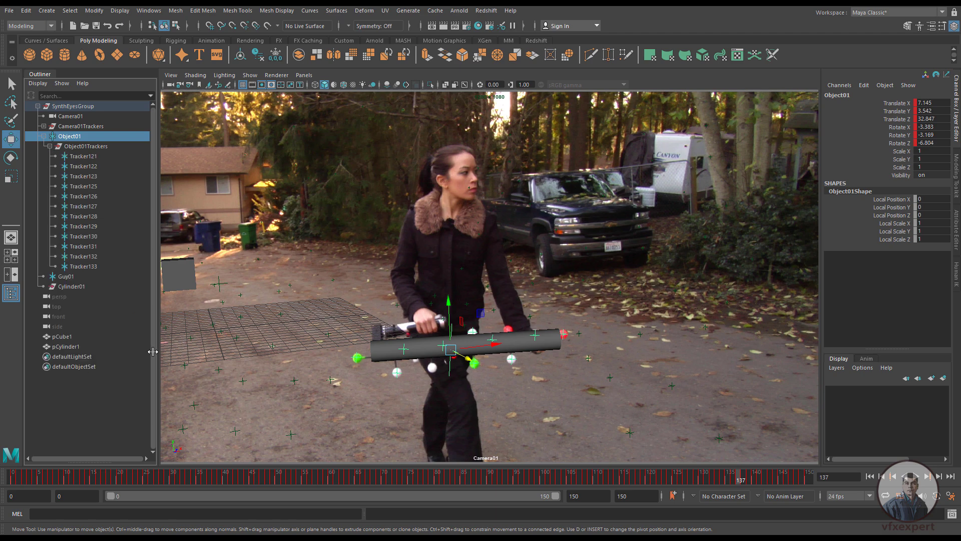
pyautogui.click(70, 346)
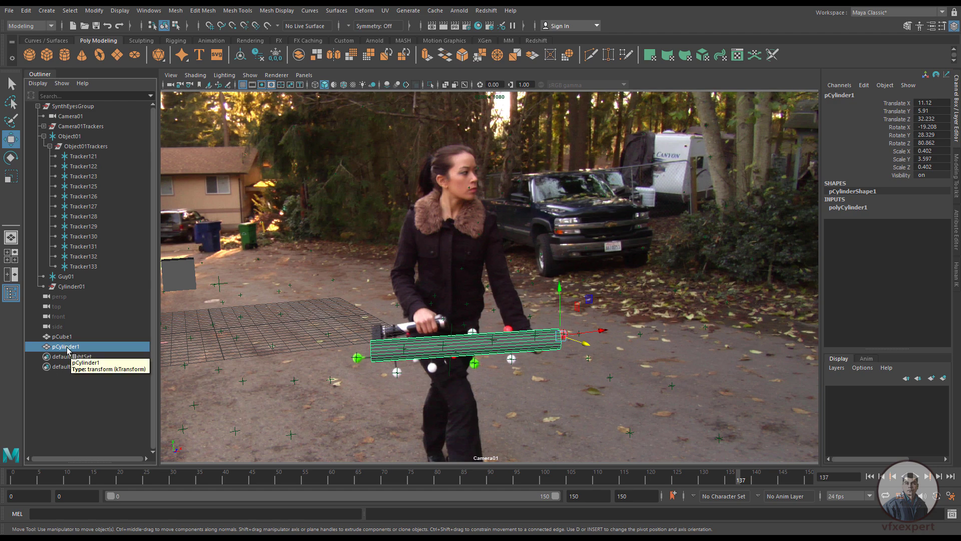
pyautogui.moveTo(67, 348); pyautogui.dragTo(102, 225, button='middle')
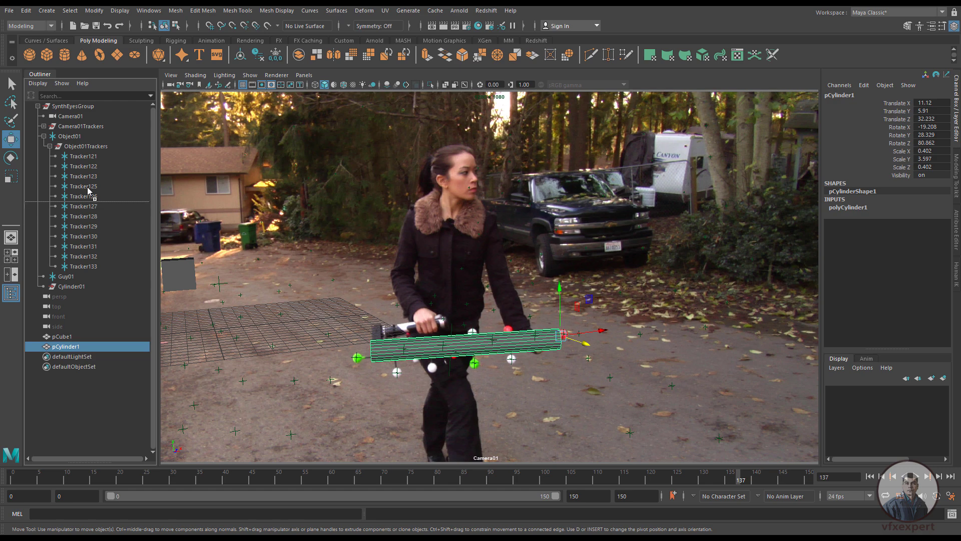
pyautogui.moveTo(93, 150); pyautogui.dragTo(92, 151, button='middle')
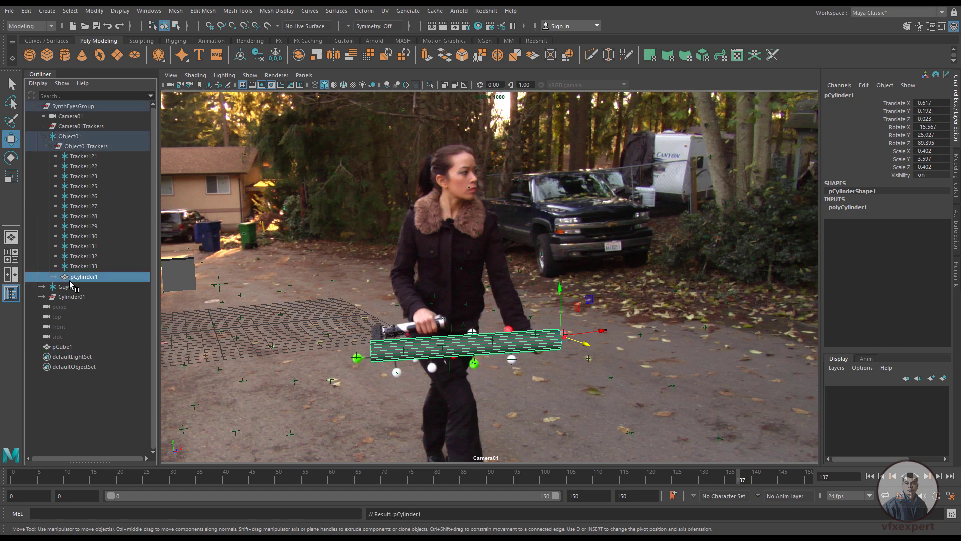
pyautogui.click(49, 146)
# - Deselect the cylinder and scrub from frame 137 back to frame 0 to check that it follows the blaster
pyautogui.click(590, 394)
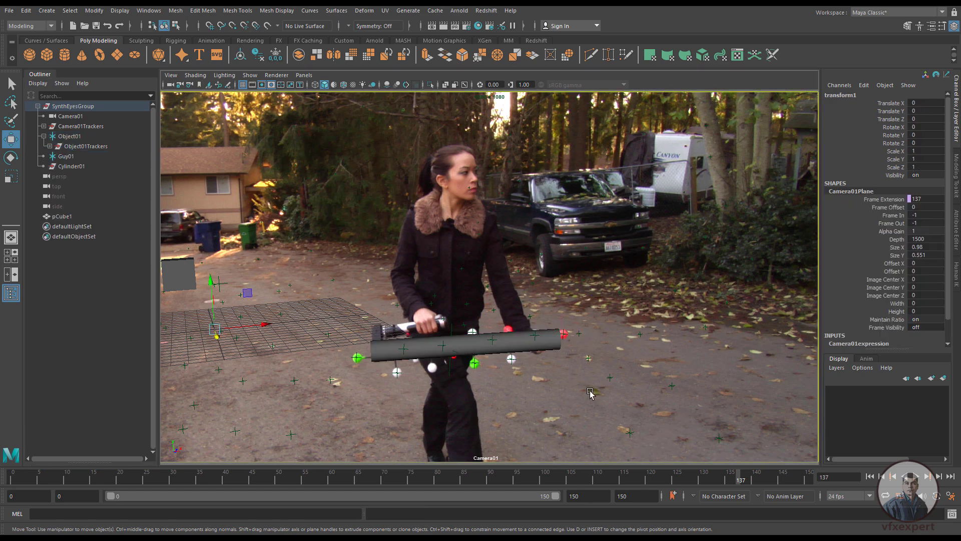
pyautogui.moveTo(741, 481); pyautogui.dragTo(268, 478)
pyautogui.moveTo(244, 442); pyautogui.dragTo(15, 400)
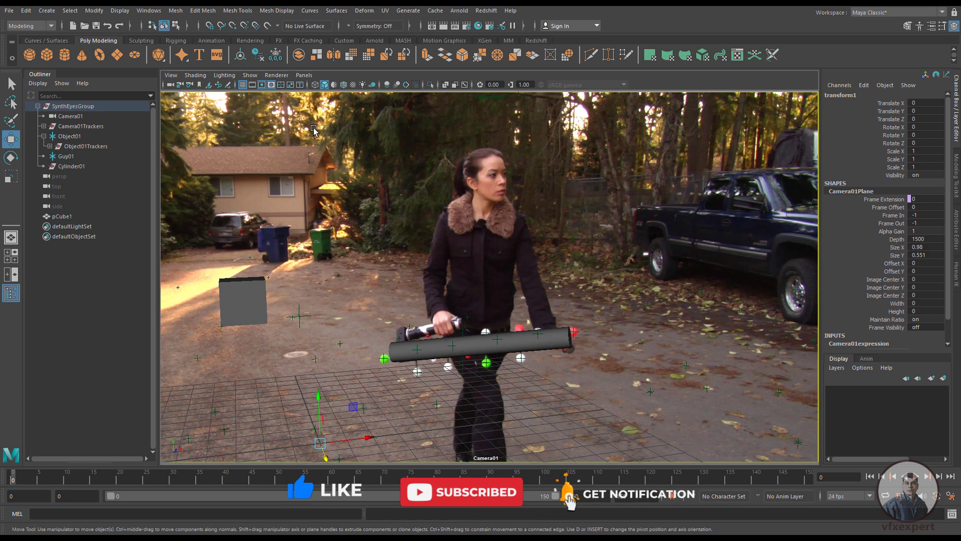
# - Hide the viewport grid and scrub to frame 11 with the Select tool active
pyautogui.click(244, 86)
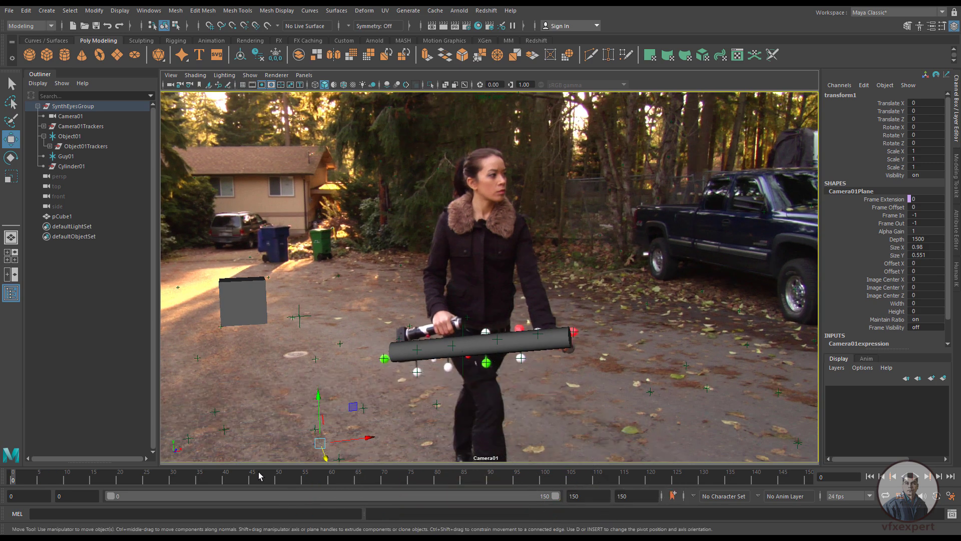
pyautogui.moveTo(259, 476); pyautogui.dragTo(72, 478)
pyautogui.press('q')
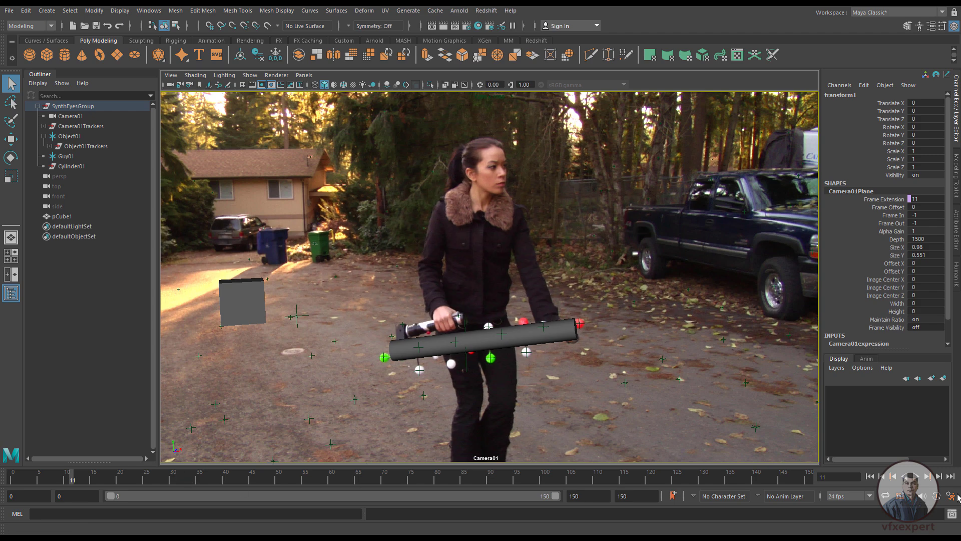
# - Play the shot forward, stop it, and scrub through the timeline to examine the cylinder and cube tracking
pyautogui.click(914, 476)
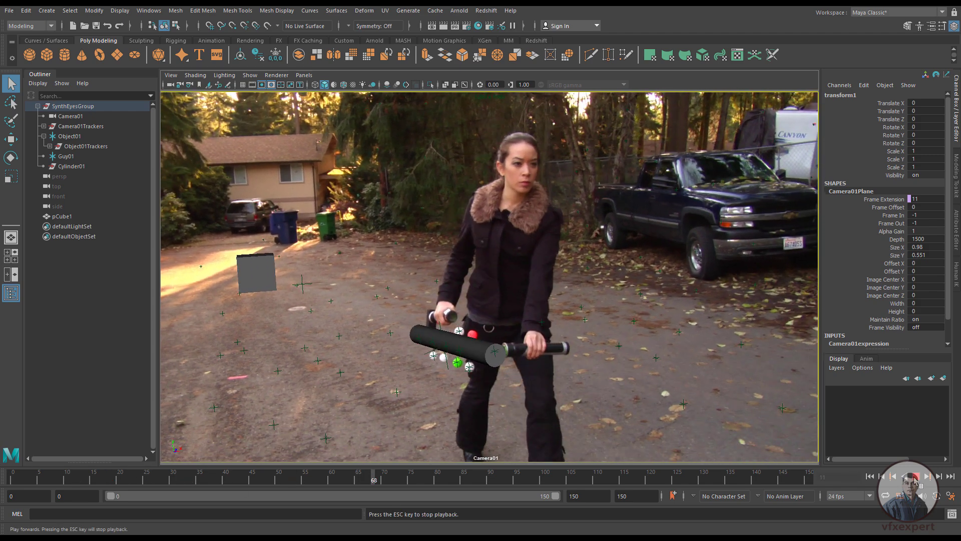
pyautogui.press('Escape')
pyautogui.moveTo(423, 474); pyautogui.dragTo(548, 486)
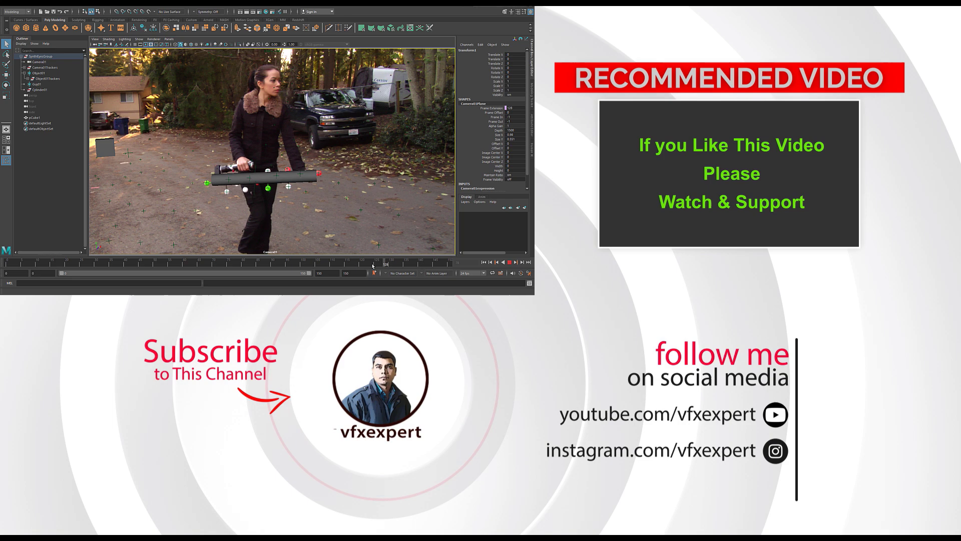
pyautogui.moveTo(373, 266); pyautogui.dragTo(161, 256)
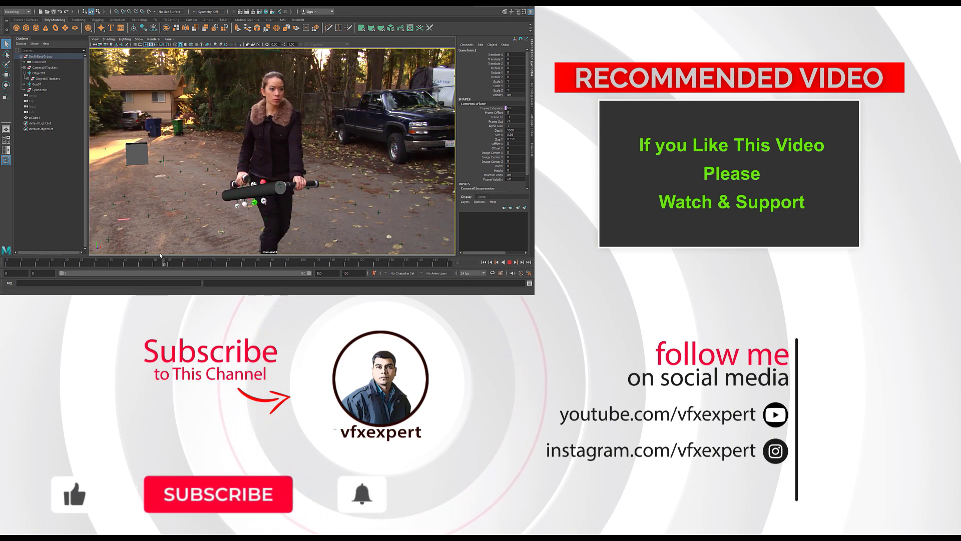